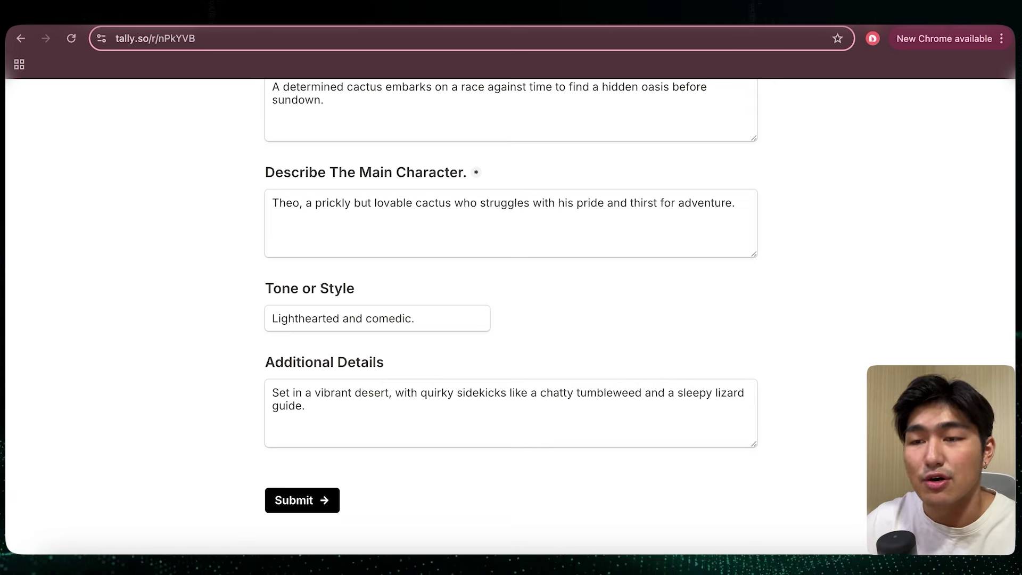
Step: Submit the filled-in animated short video form with the cactus story details
left_click(301, 500)
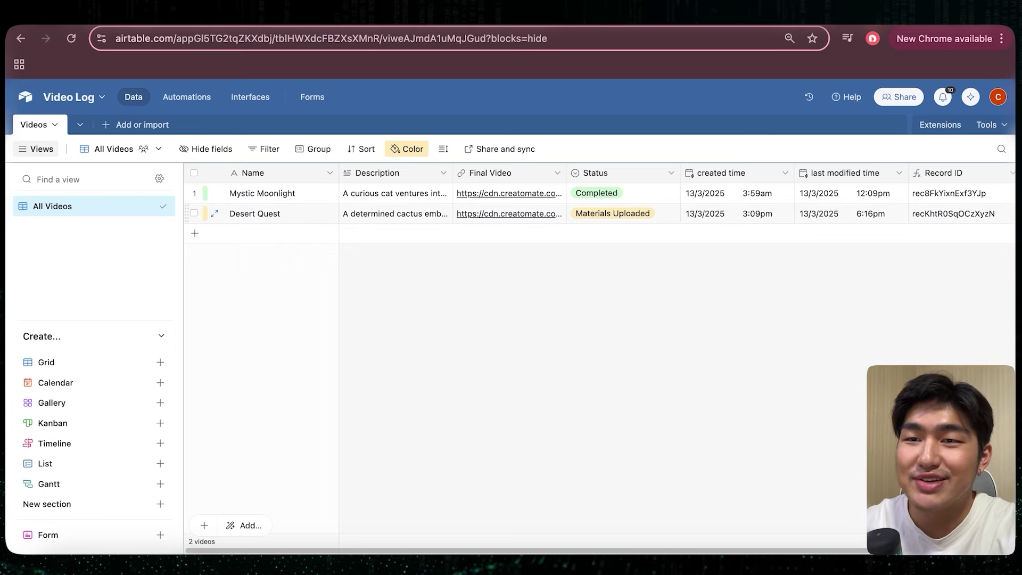
Step: Play the final video of the Desert Quest record from the Airtable video log, and pause it partway
left_click(543, 214)
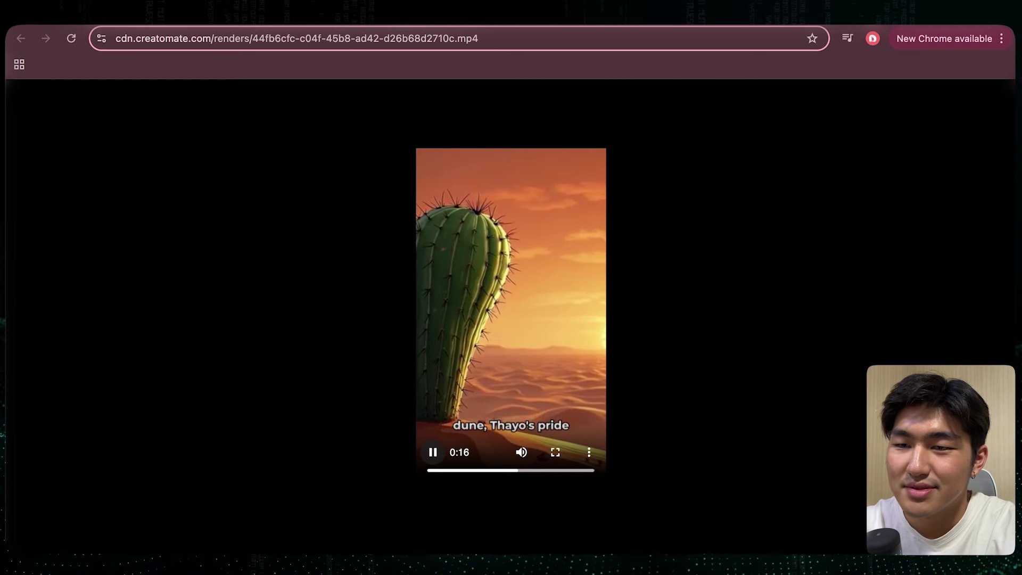
key("space")
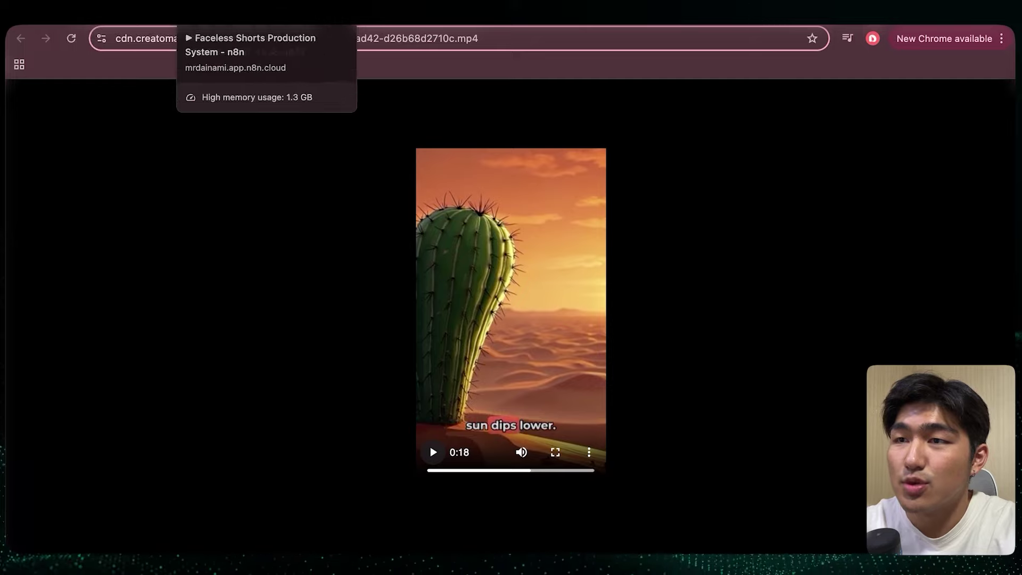
Step: Switch to the Faceless Shorts Production System workflow in n8n and run the Video Publishing System from its manual trigger
left_click(224, 17)
scroll(511, 298, "down", 3)
scroll(511, 298, "down", 2)
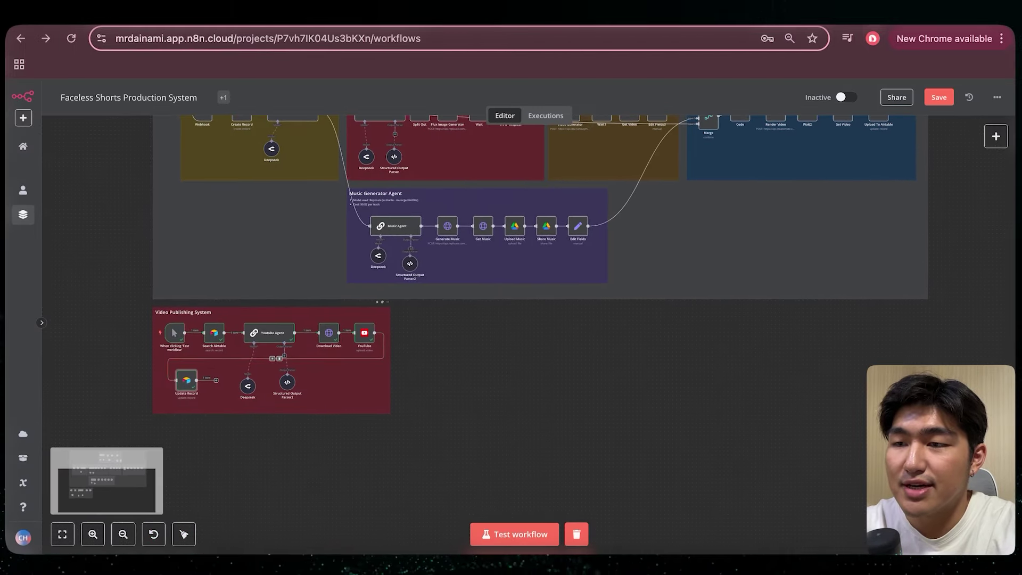
scroll(314, 404, "up", 3, "ctrl")
scroll(319, 330, "left", 2)
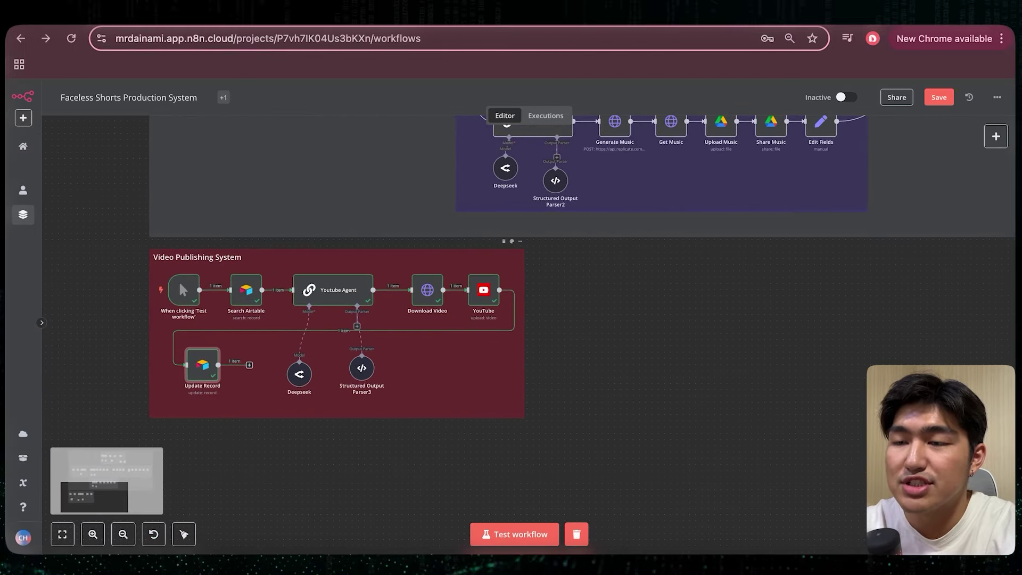
scroll(309, 373, "up", 3)
scroll(425, 330, "left", 2)
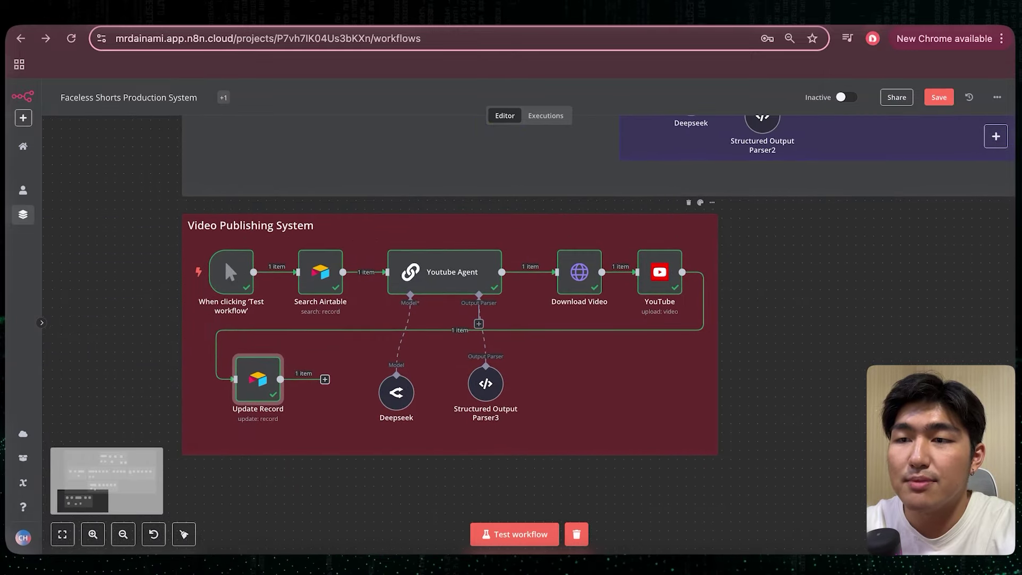
mouse_move(224, 260)
left_click(171, 271)
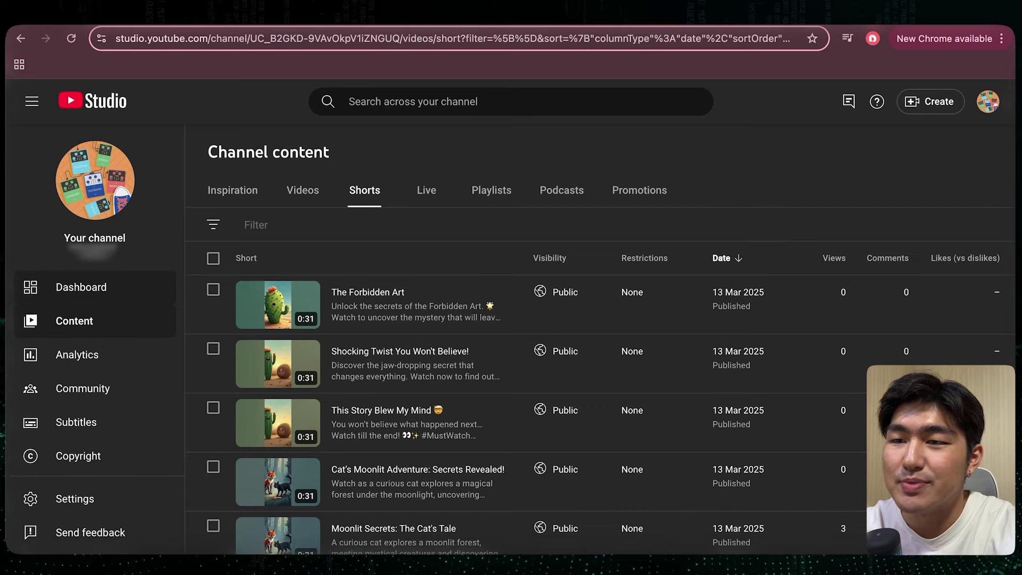
Step: In YouTube Studio, reload the channel dashboard and return to the channel's list of Shorts
left_click(81, 287)
left_click(258, 38)
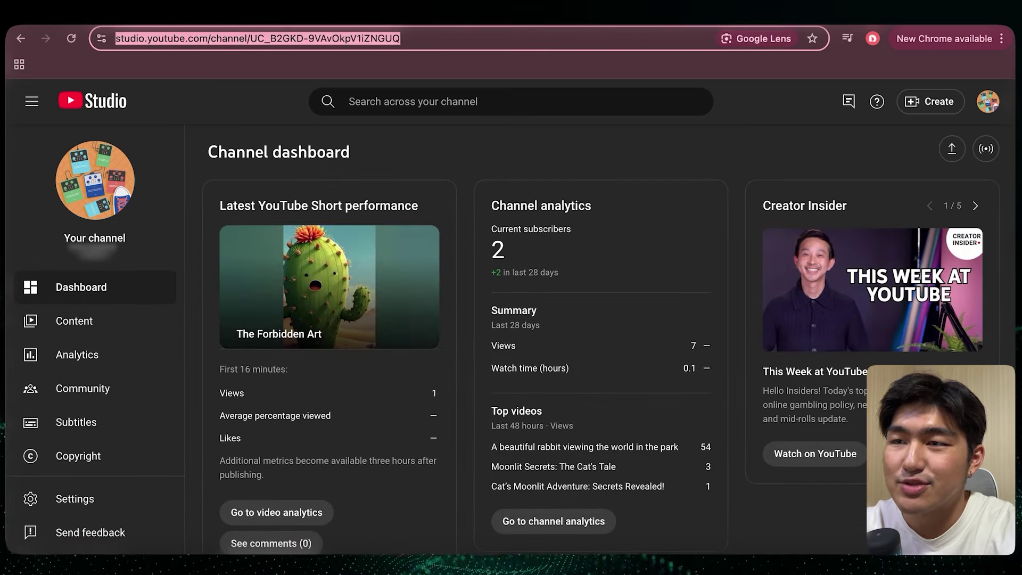
key("Return")
left_click(74, 320)
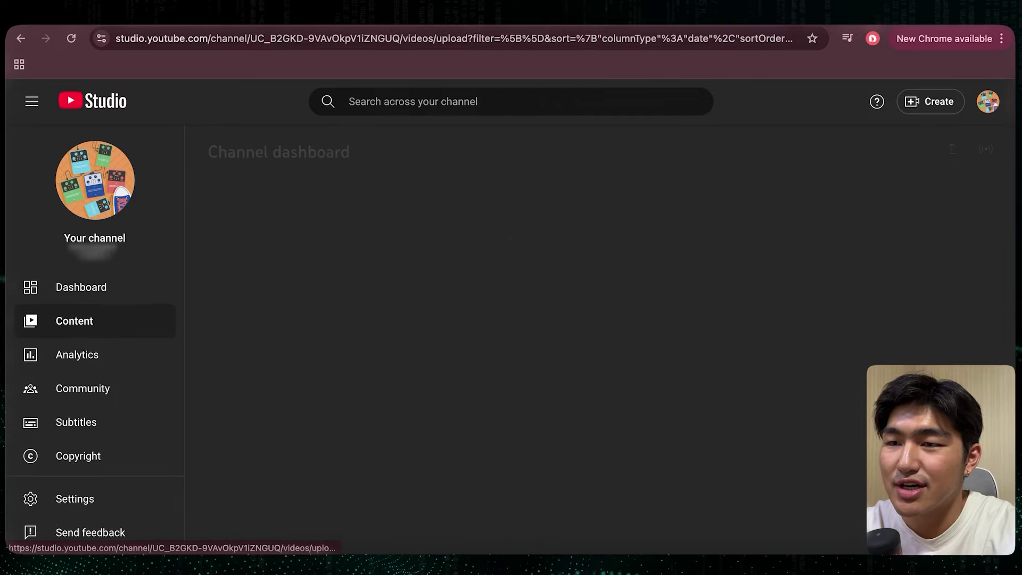
left_click(364, 190)
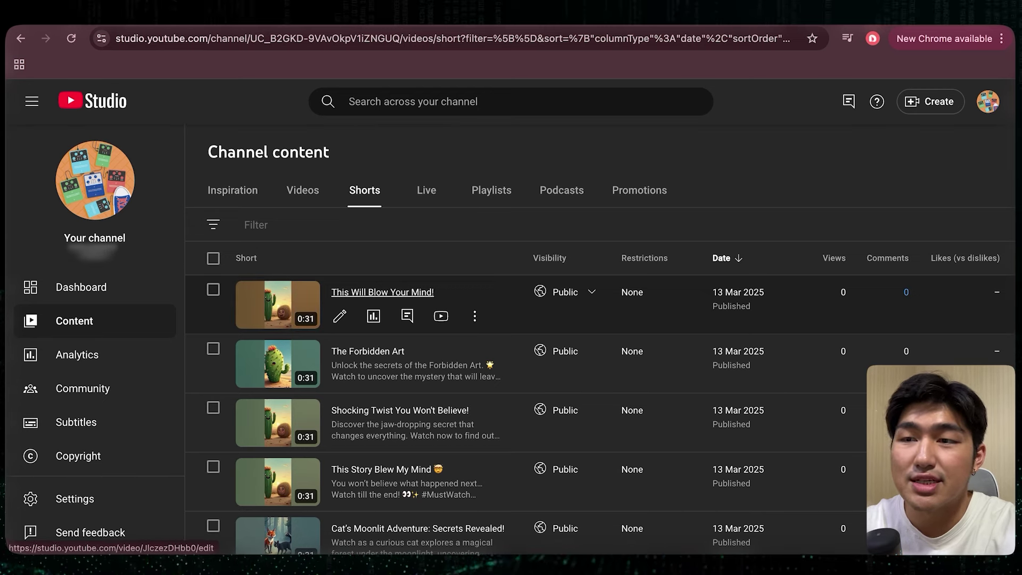
Step: Open the details of the short "This Will Blow Your Mind!" and watch it on YouTube through its video link
left_click(382, 292)
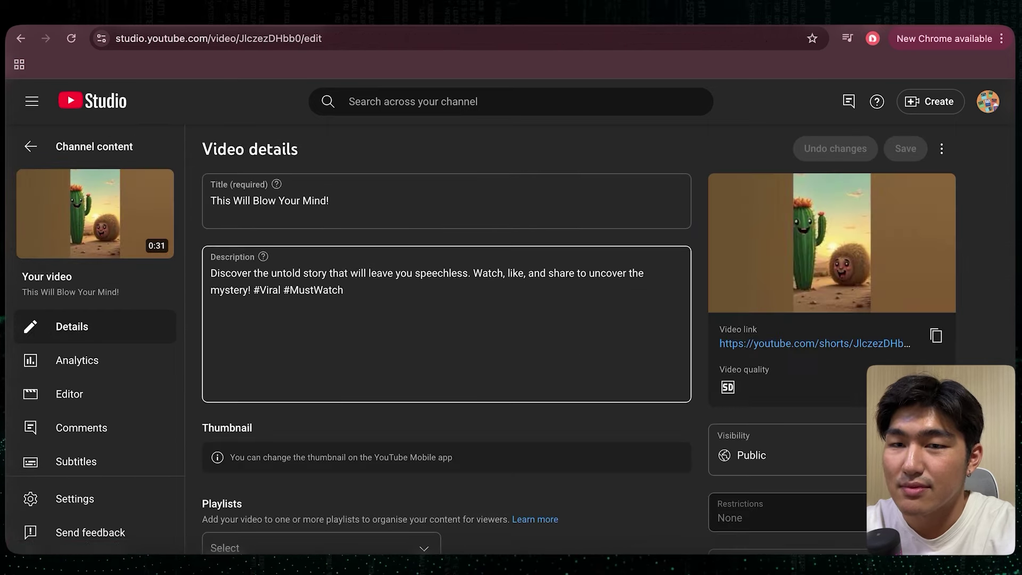
left_click(814, 344)
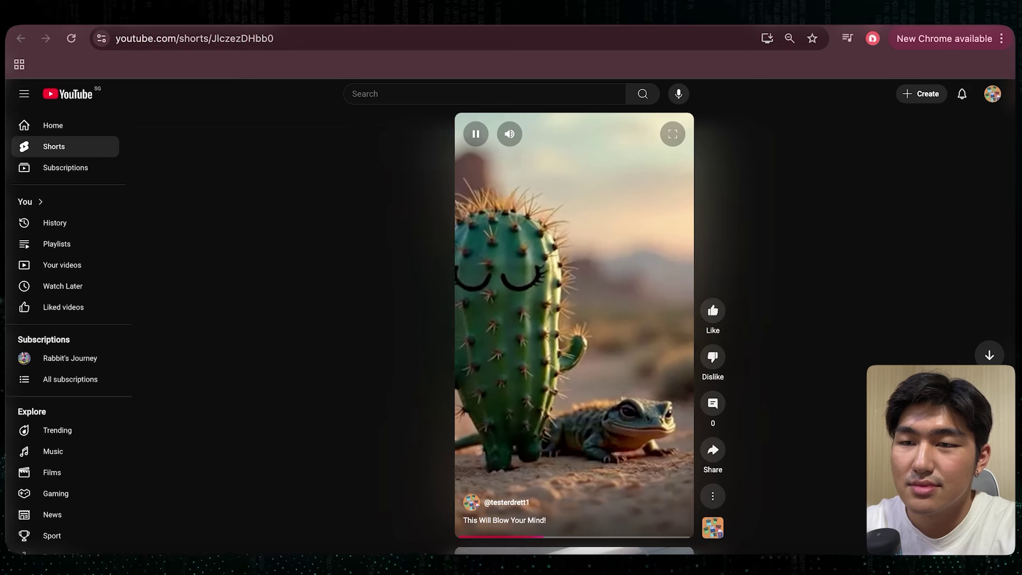
key("space")
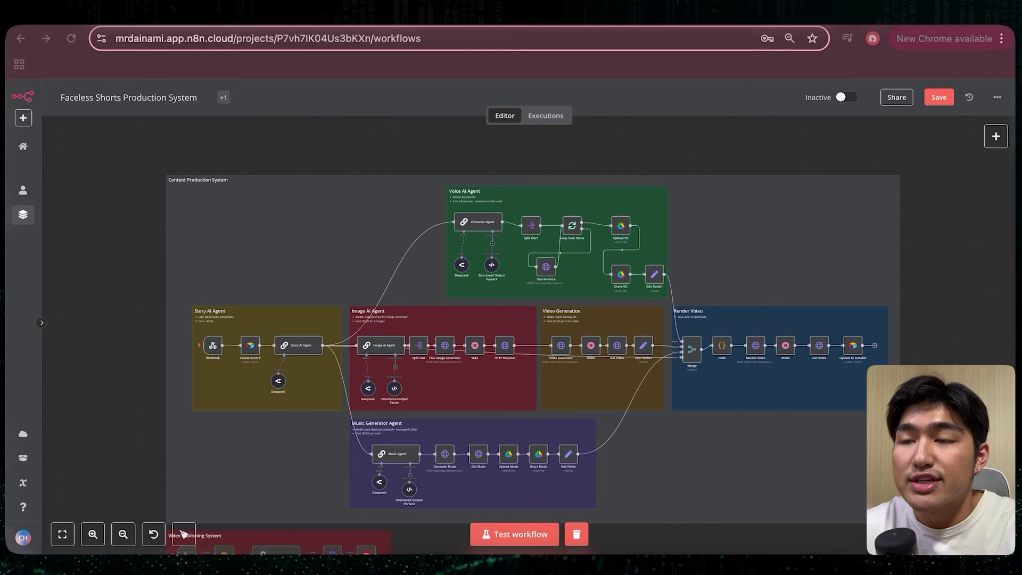
Step: Examine the Content Production System in the n8n workflow, covering the story, voice, image, video, music and render sections
scroll(183, 534, "down", 1)
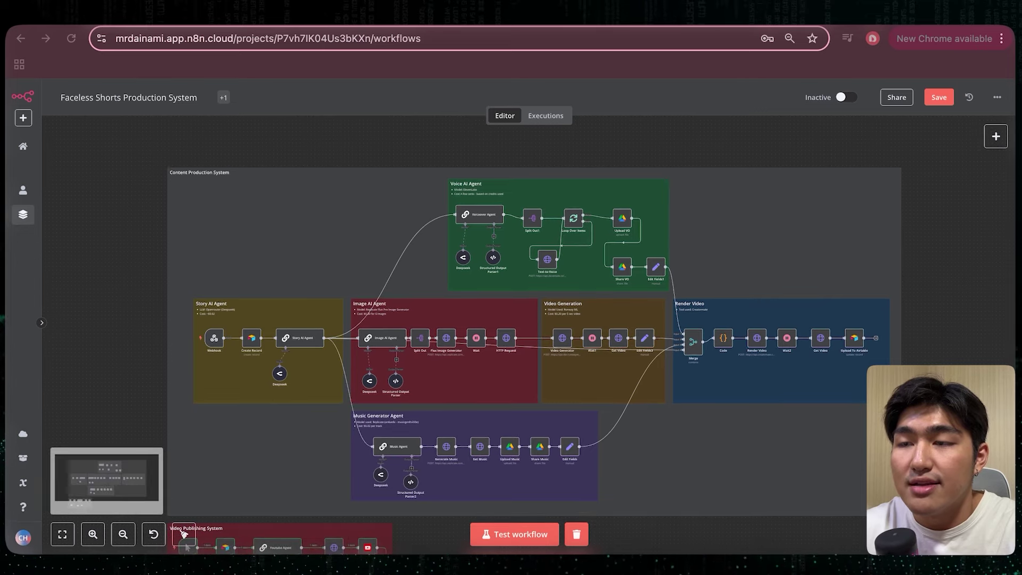
scroll(184, 534, "up", 2)
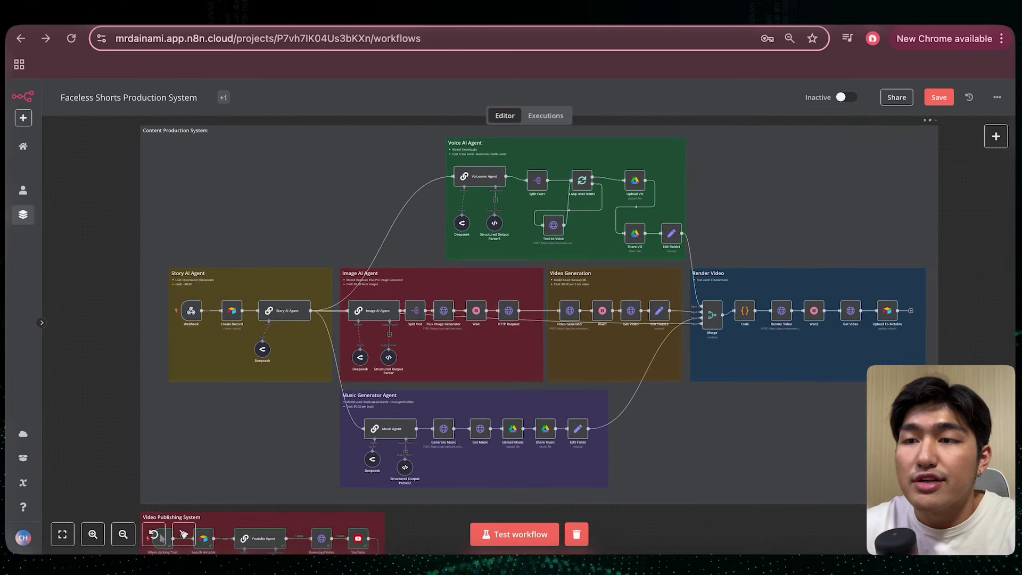
scroll(184, 533, "up", 1)
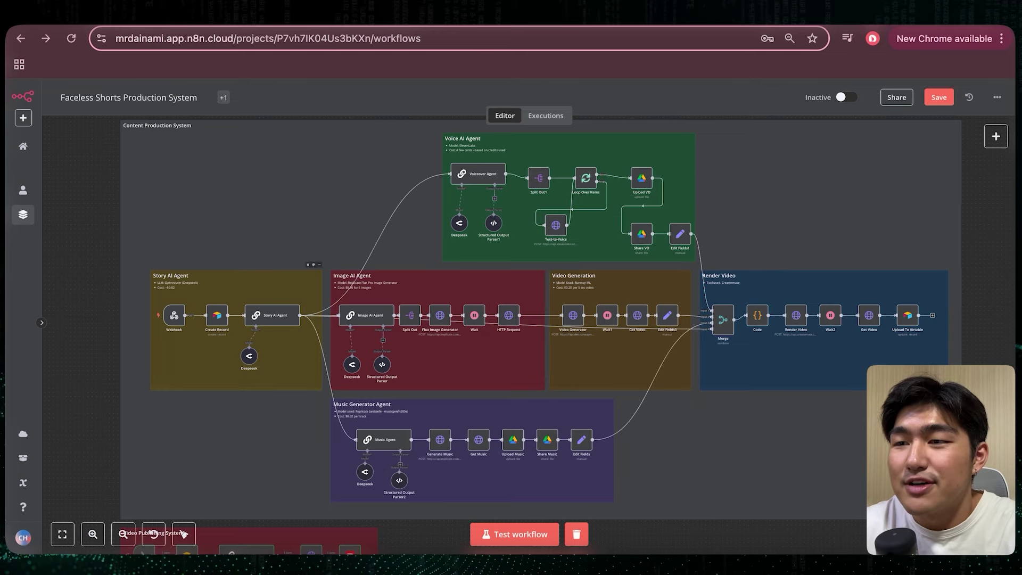
scroll(234, 298, "up", 2)
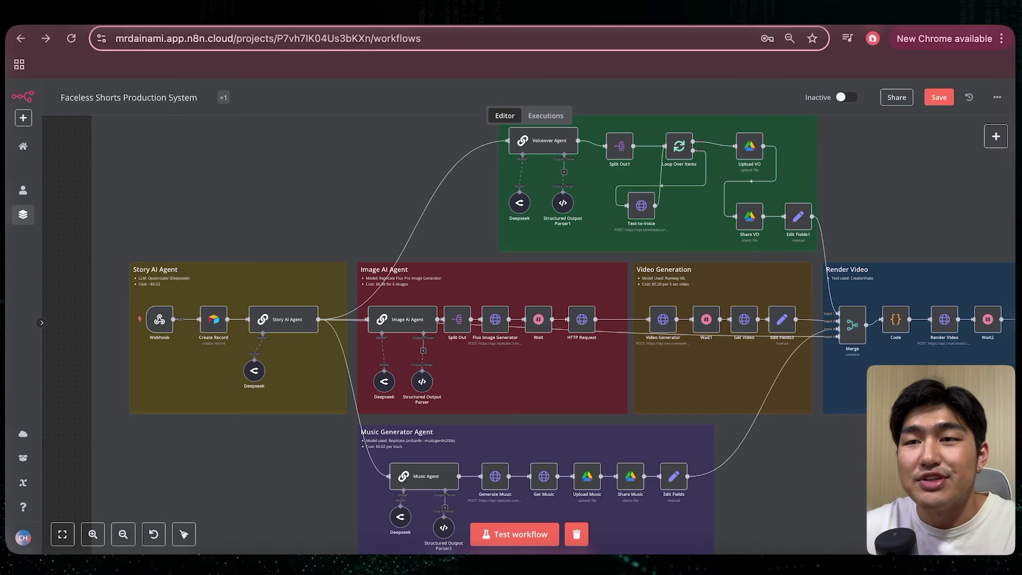
scroll(500, 244, "up", 3)
scroll(500, 245, "right", 1)
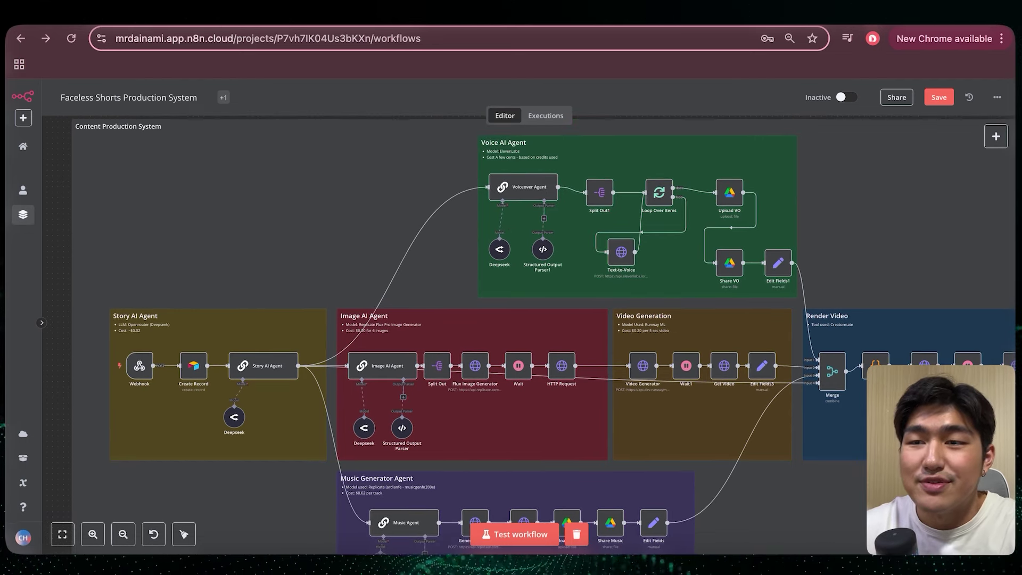
scroll(532, 319, "down", 3)
scroll(532, 319, "left", 1)
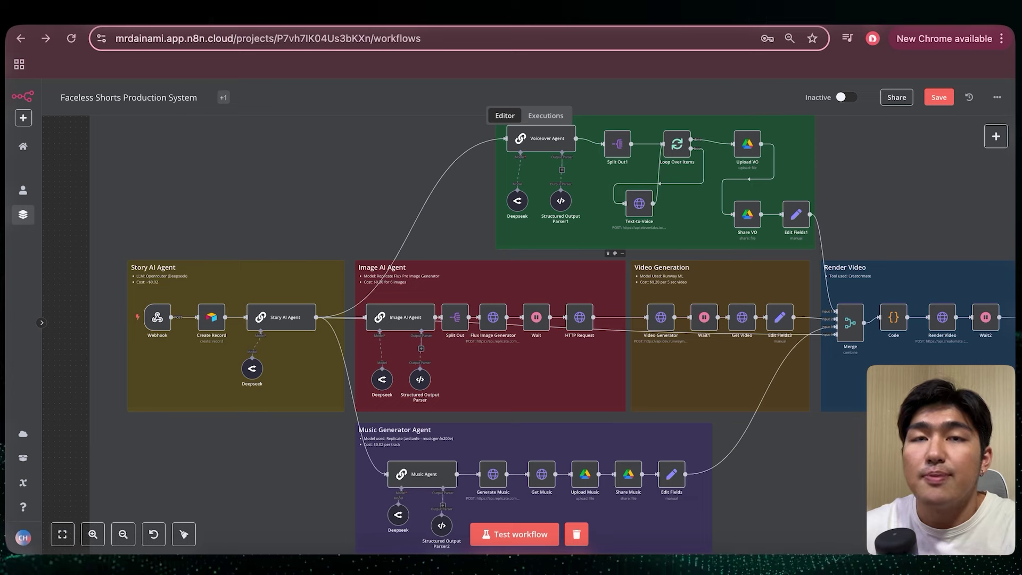
scroll(532, 319, "right", 1)
scroll(532, 320, "right", 1)
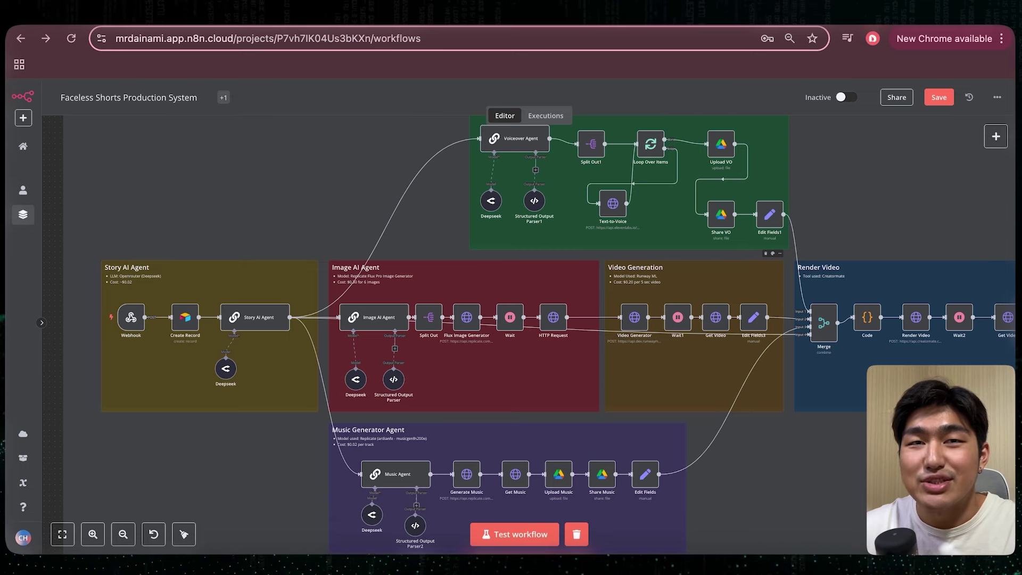
scroll(532, 319, "down", 2)
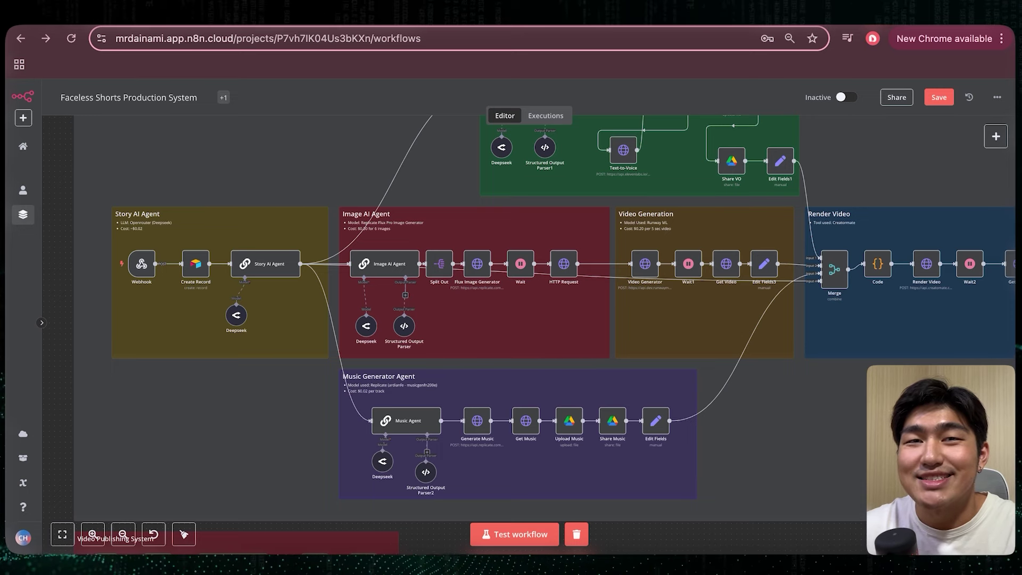
scroll(529, 332, "right", 3)
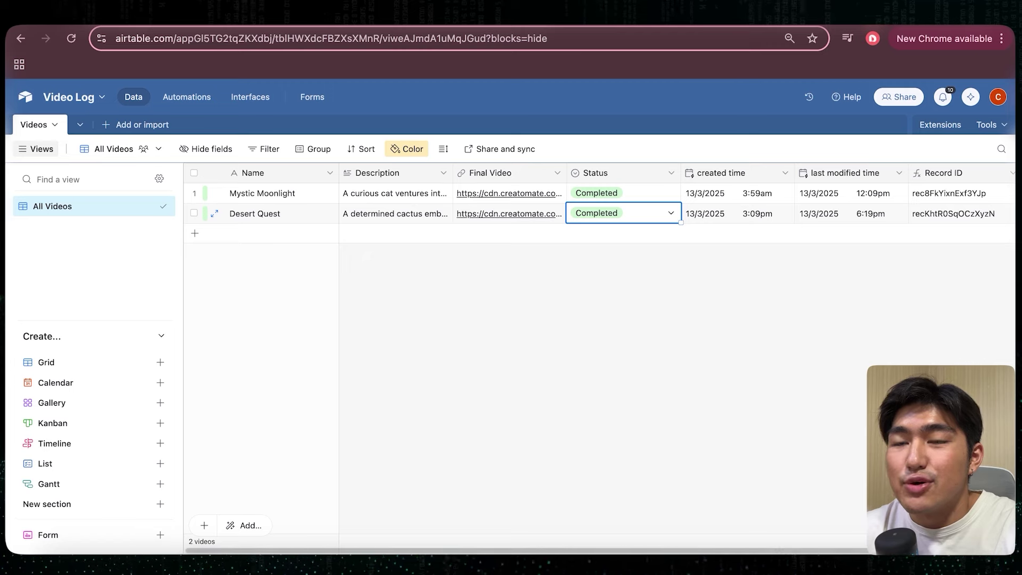
Step: View the available Status options for the Desert Quest record in Airtable, leaving the selection as it is
key("Return")
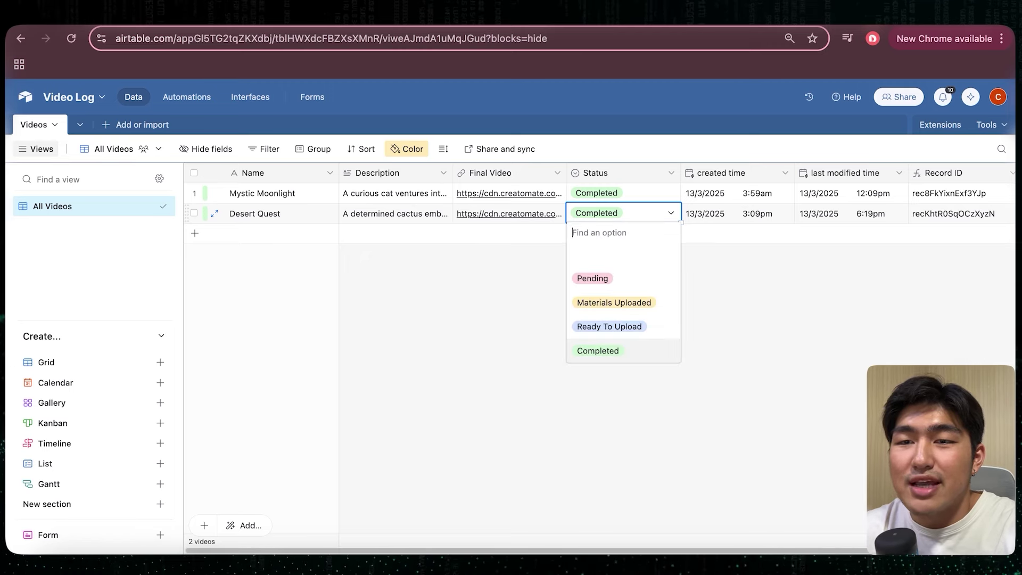
key("Escape")
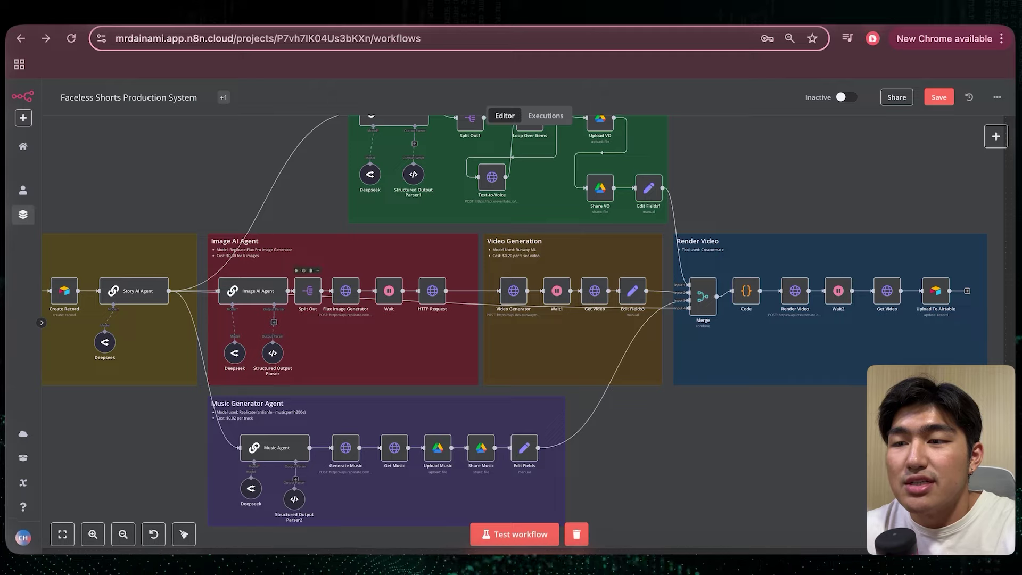
Step: Examine the Video Publishing System section of the n8n workflow, from the manual trigger to the Update Record node
scroll(527, 314, "down", 5)
scroll(207, 335, "left", 5)
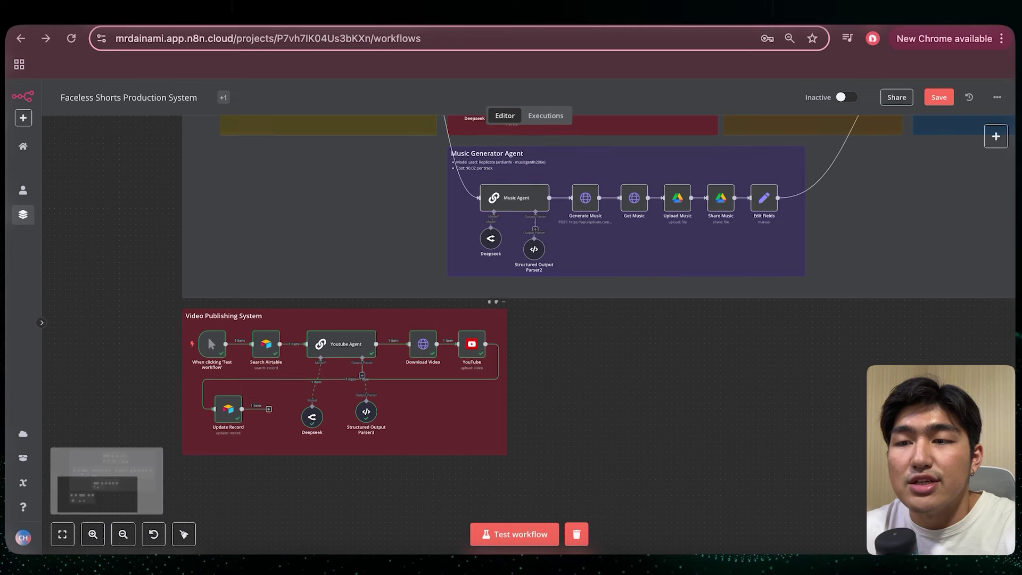
scroll(139, 280, "up", 5)
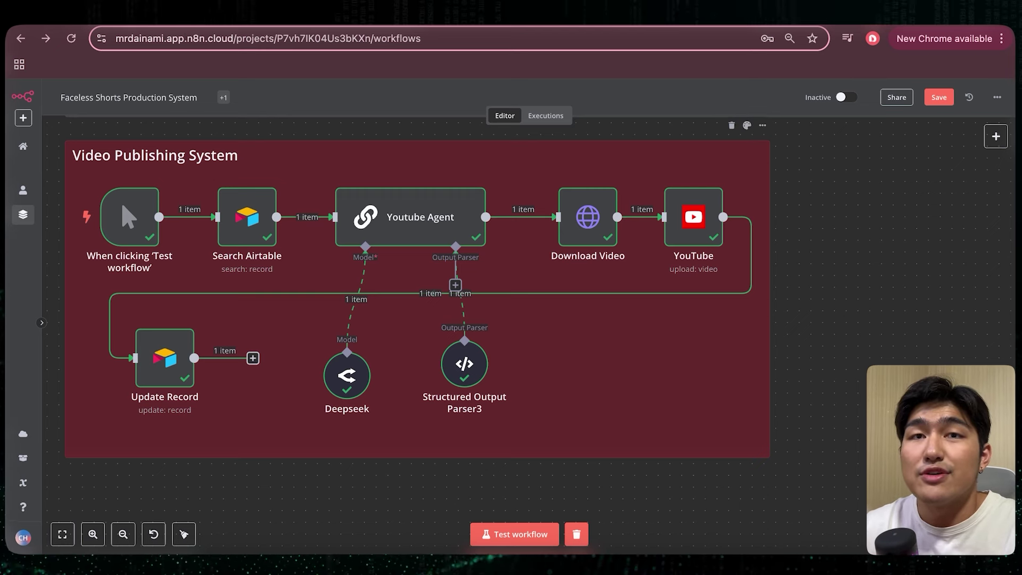
scroll(487, 397, "up", 13)
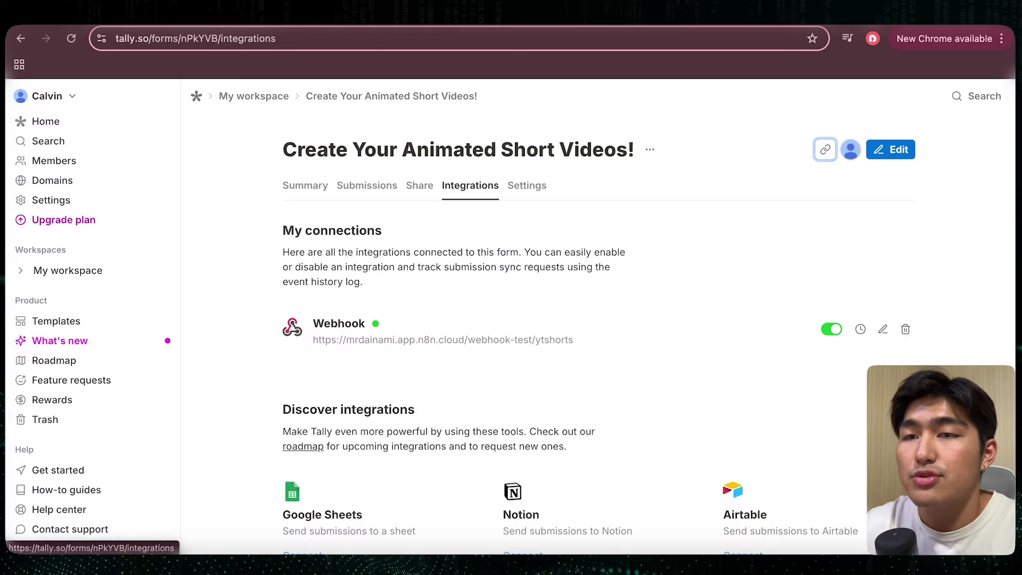
Step: Open the "Create Your Animated Short Videos!" form from the Tally home page for editing
left_click(46, 121)
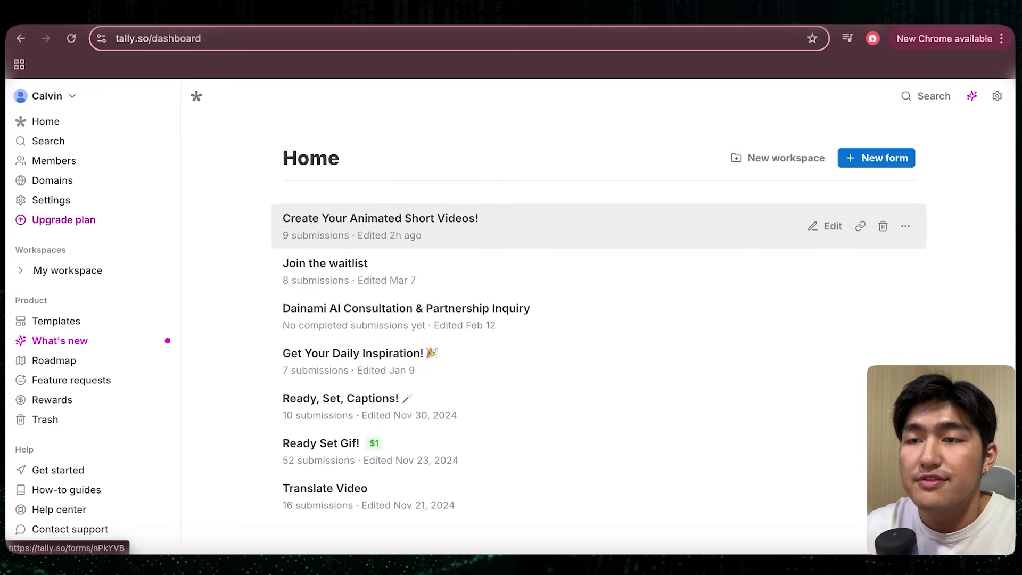
left_click(380, 225)
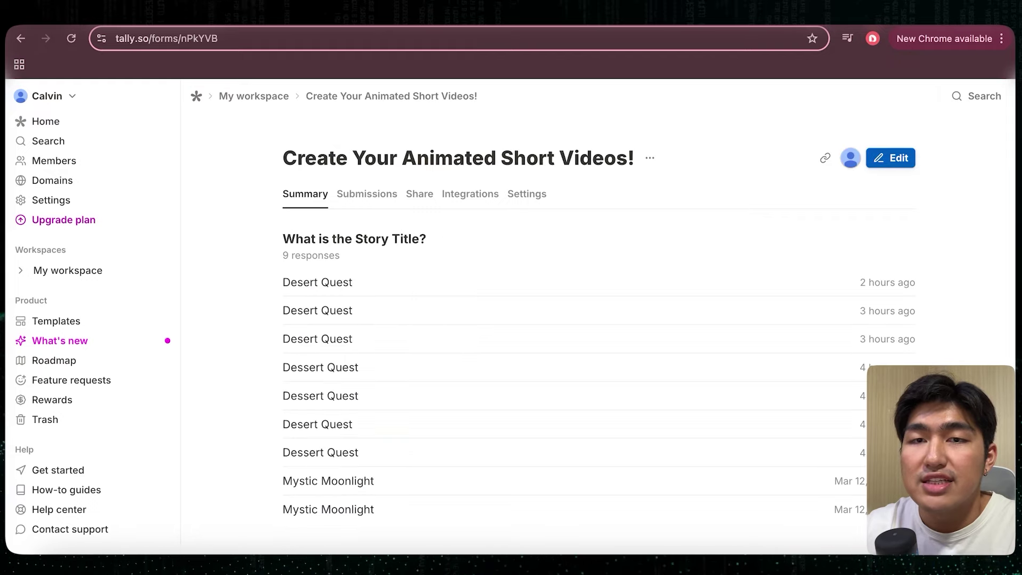
left_click(890, 158)
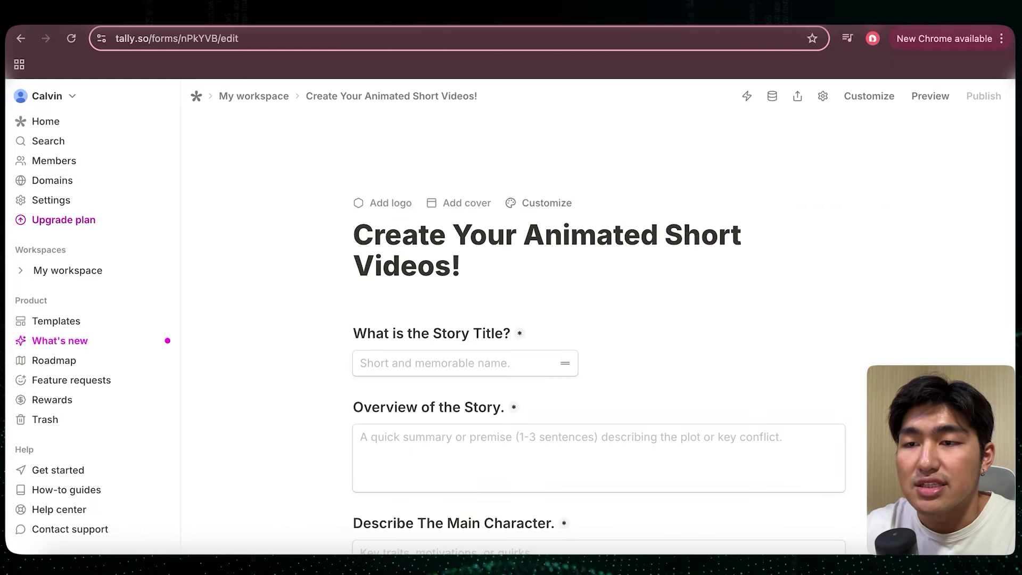
key("Return")
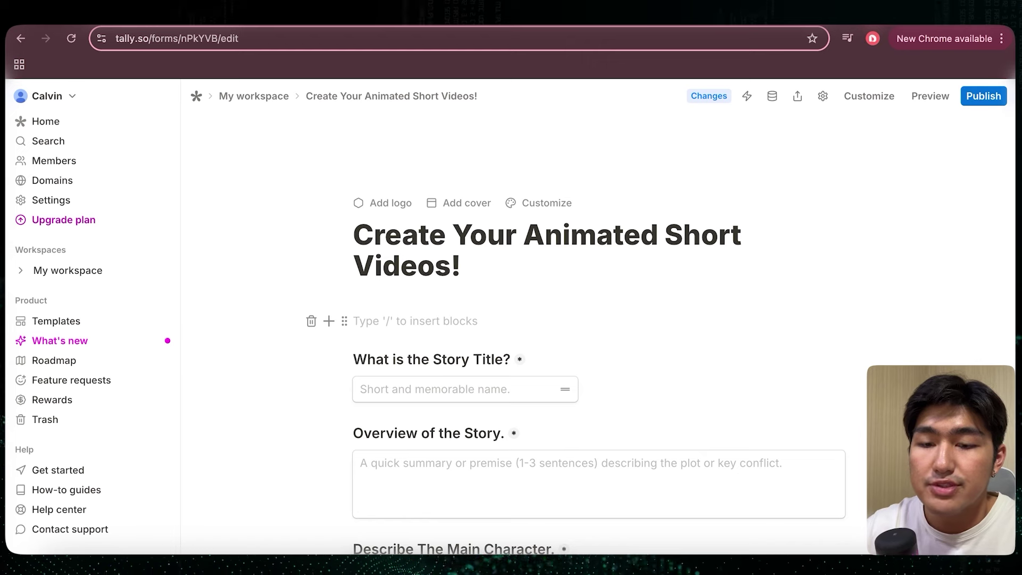
type("/")
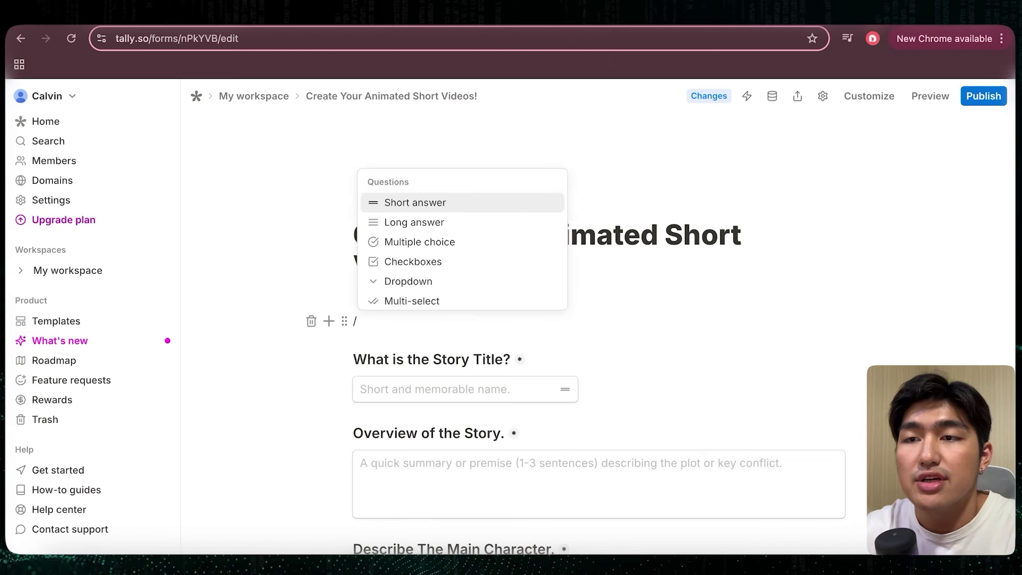
key("Down")
key("Down")
key("Up")
key("Down")
key("Down")
key("Up")
key("Down")
key("Down")
key("Down")
key("Escape")
key("BackSpace")
key("BackSpace")
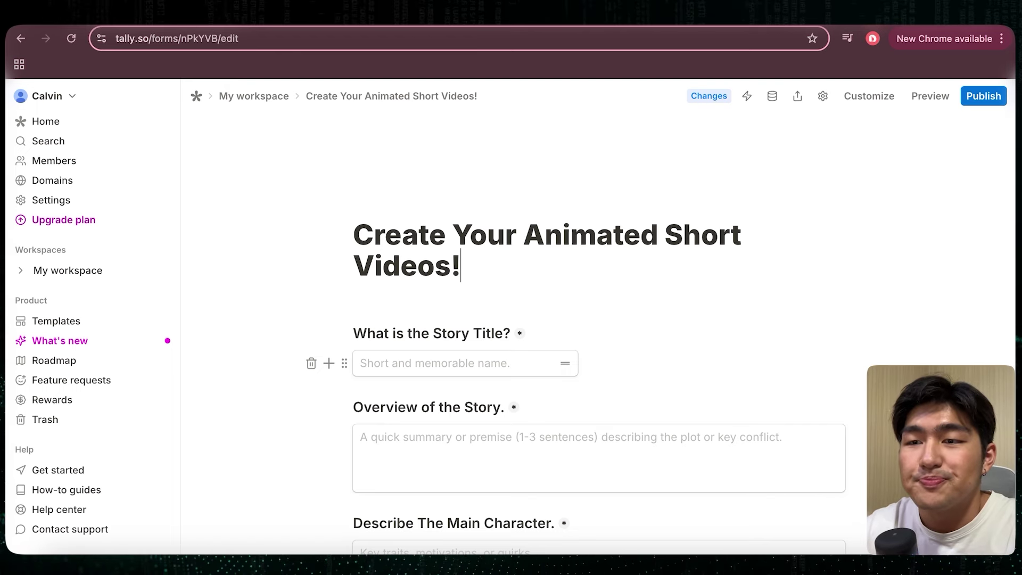
Step: Review the form's questions from the story title through the tone or style field
scroll(598, 320, "down", 3)
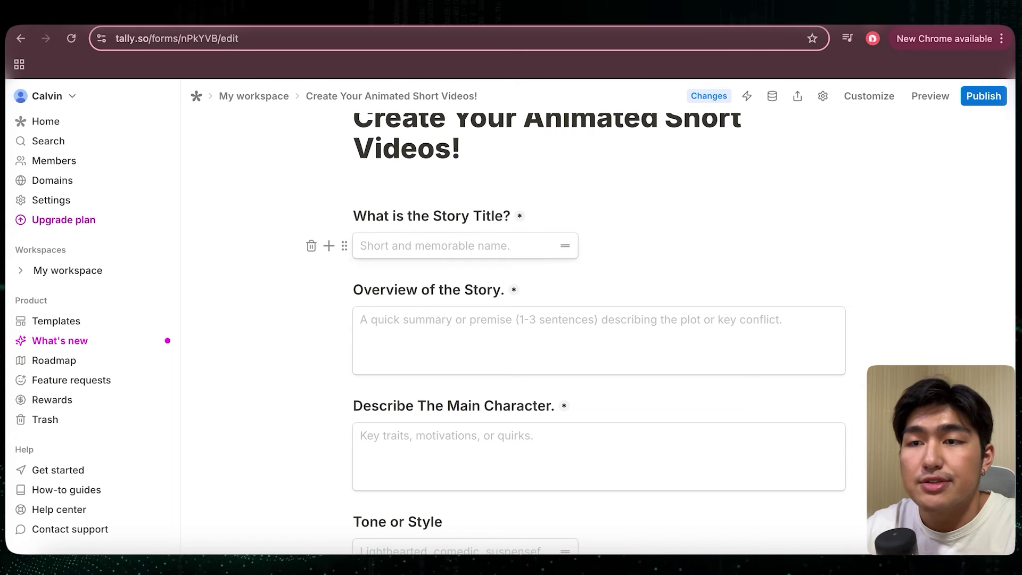
scroll(511, 311, "down", 1)
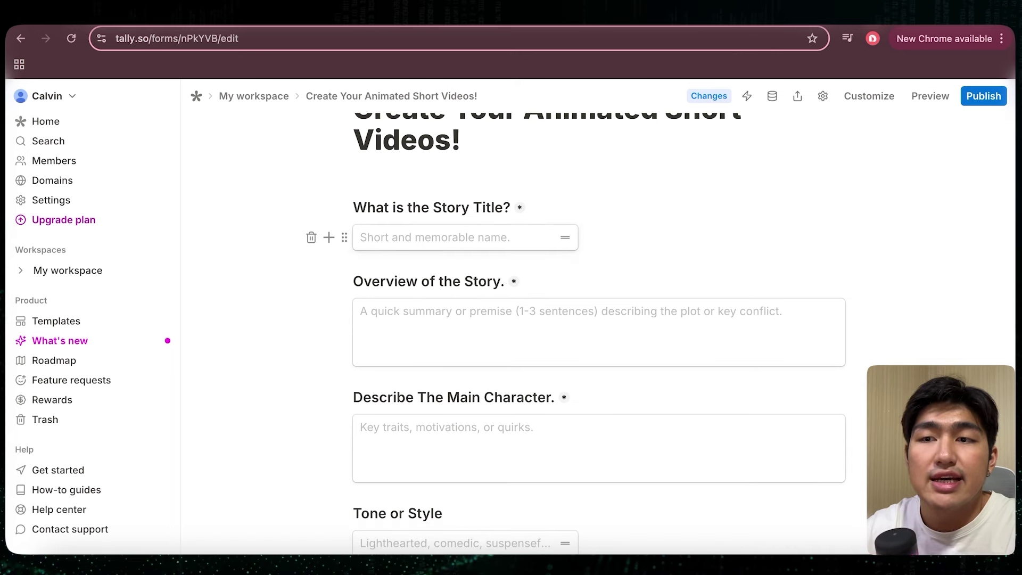
Step: Review the form's questions down to Additional Details and publish the form's pending changes
scroll(533, 237, "down", 2)
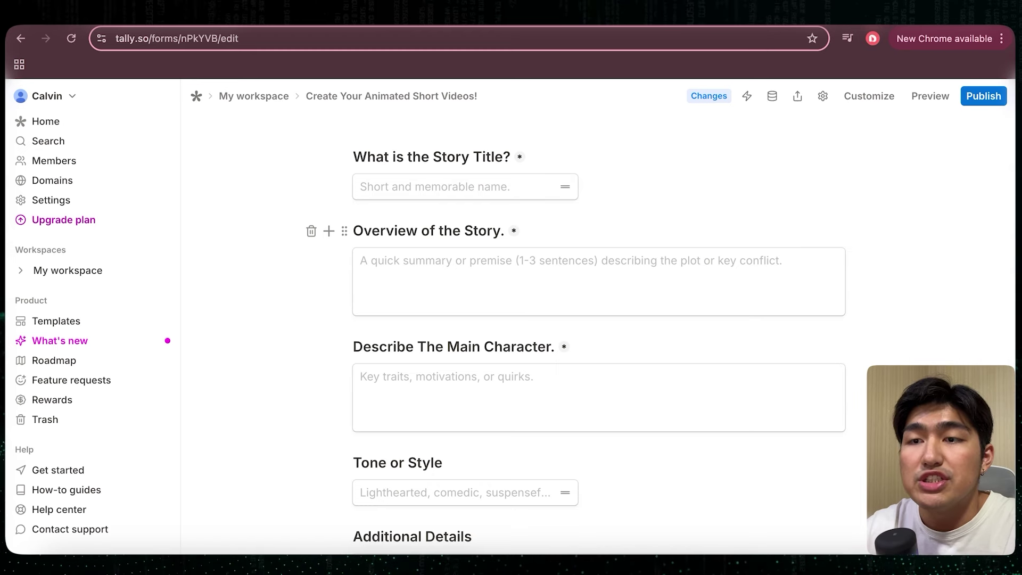
scroll(532, 240, "down", 1)
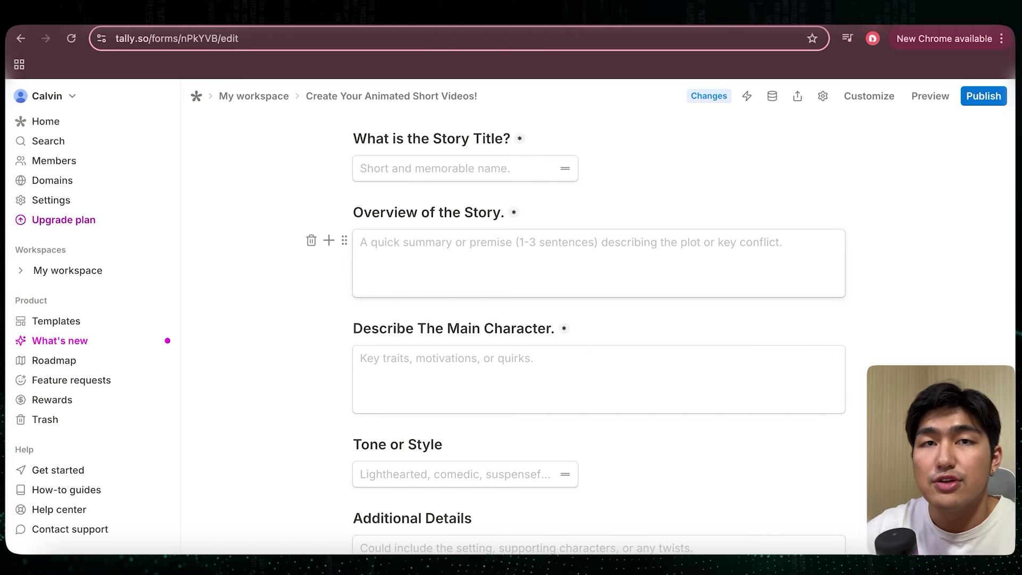
scroll(586, 292, "down", 2)
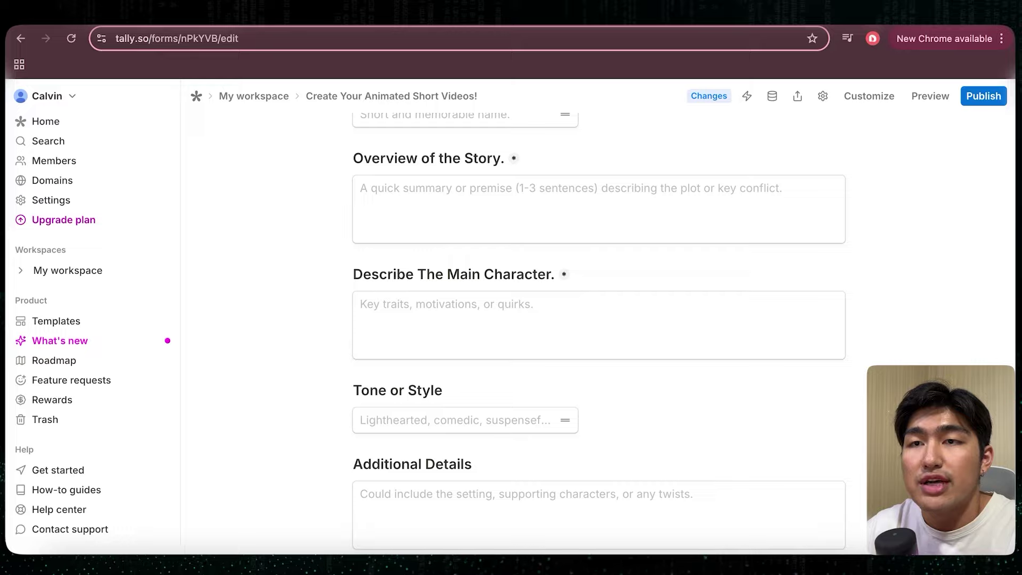
left_click(574, 16)
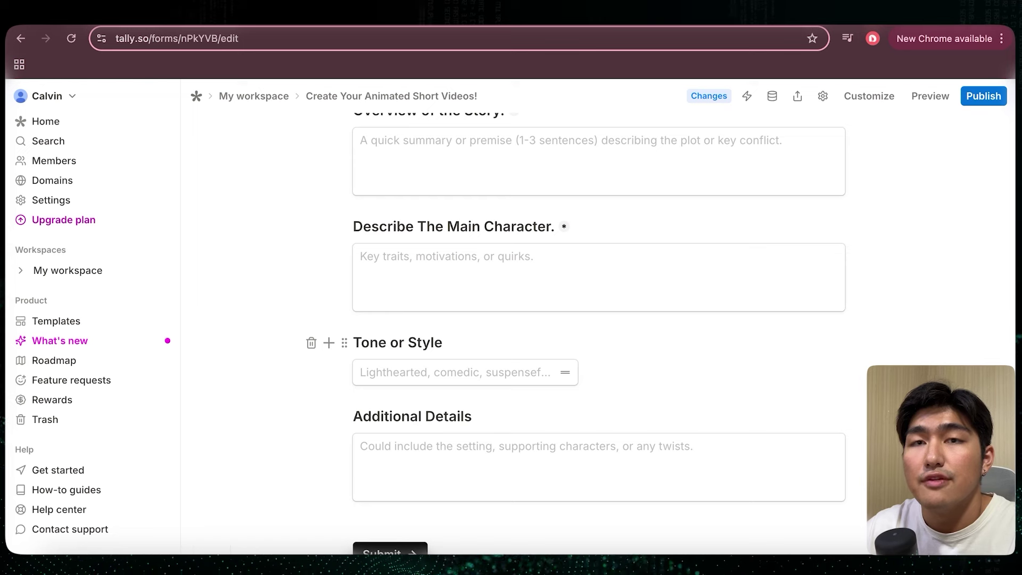
scroll(599, 311, "down", 1)
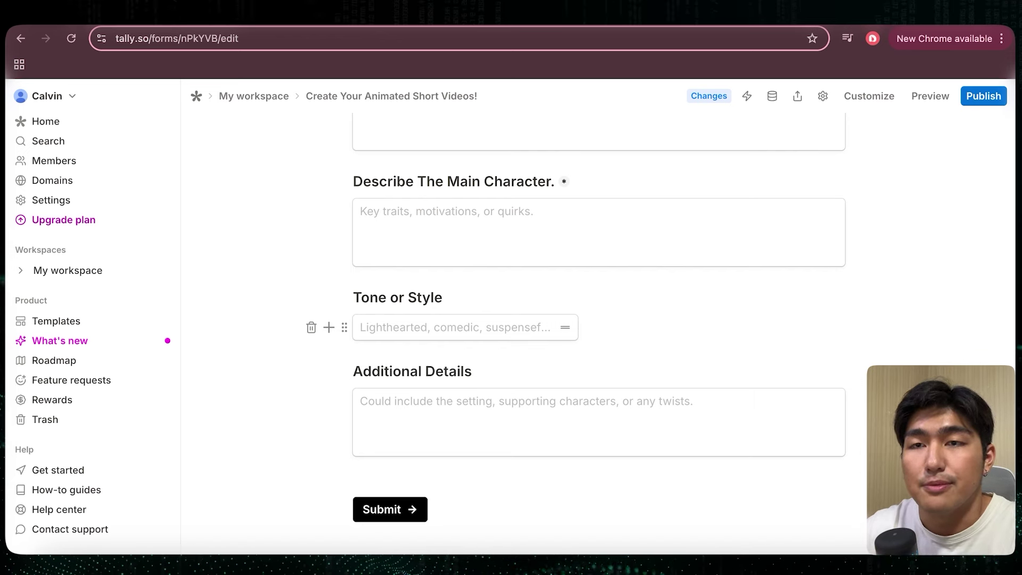
left_click(983, 96)
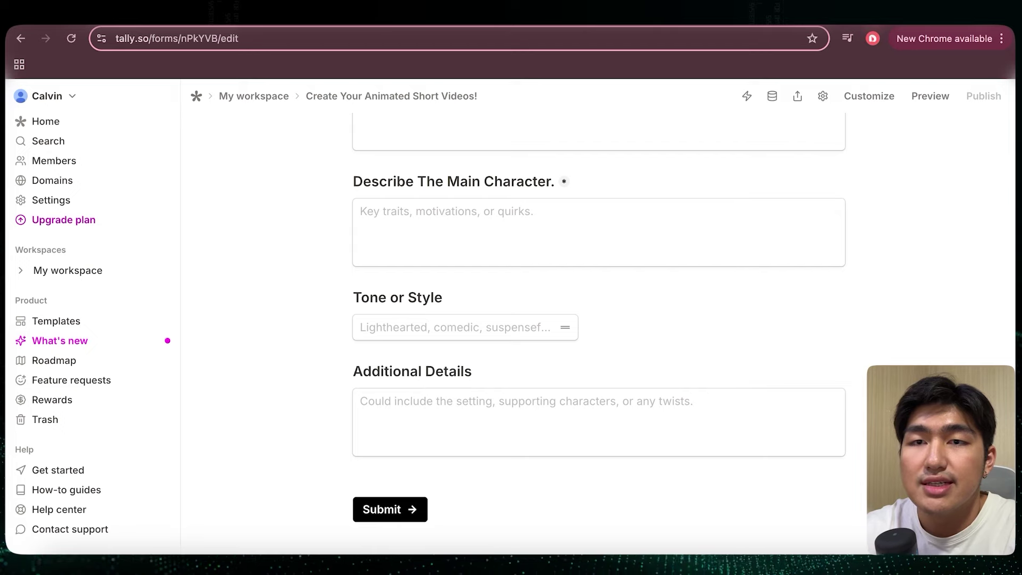
Step: Open the form's integrations and bring up the connected webhook's endpoint for editing
scroll(599, 319, "up", 7)
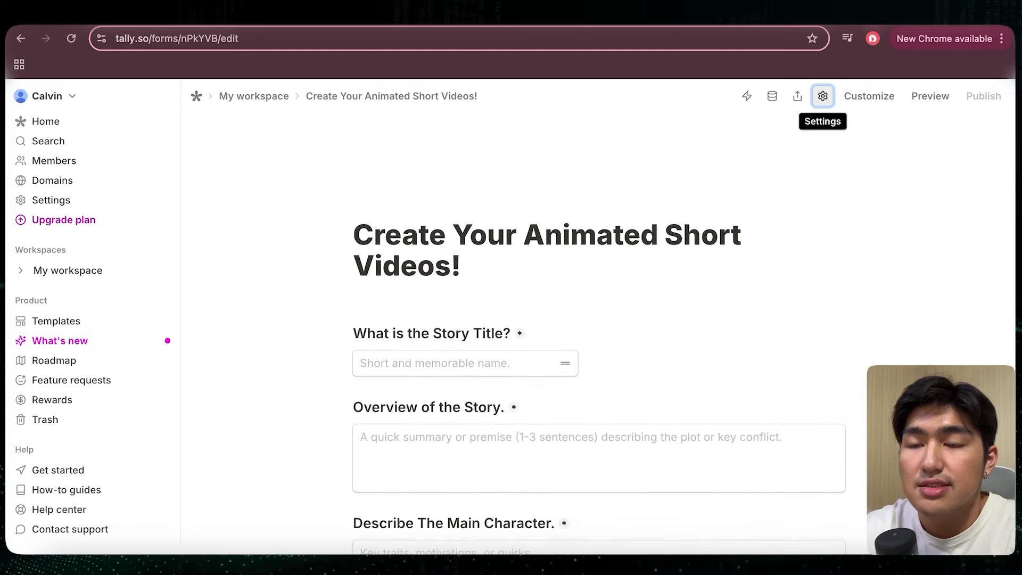
left_click(823, 96)
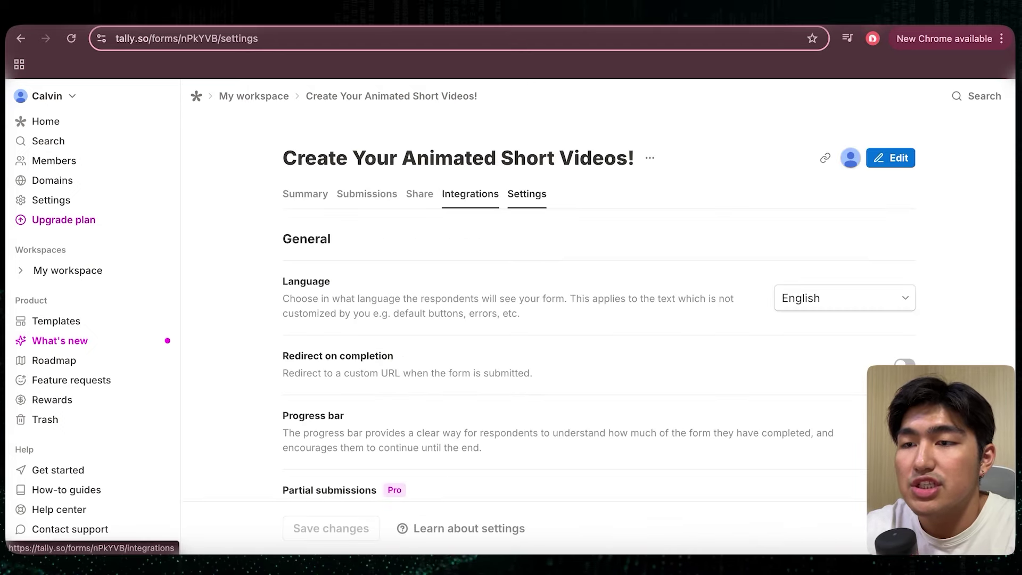
left_click(470, 193)
scroll(599, 319, "down", 2)
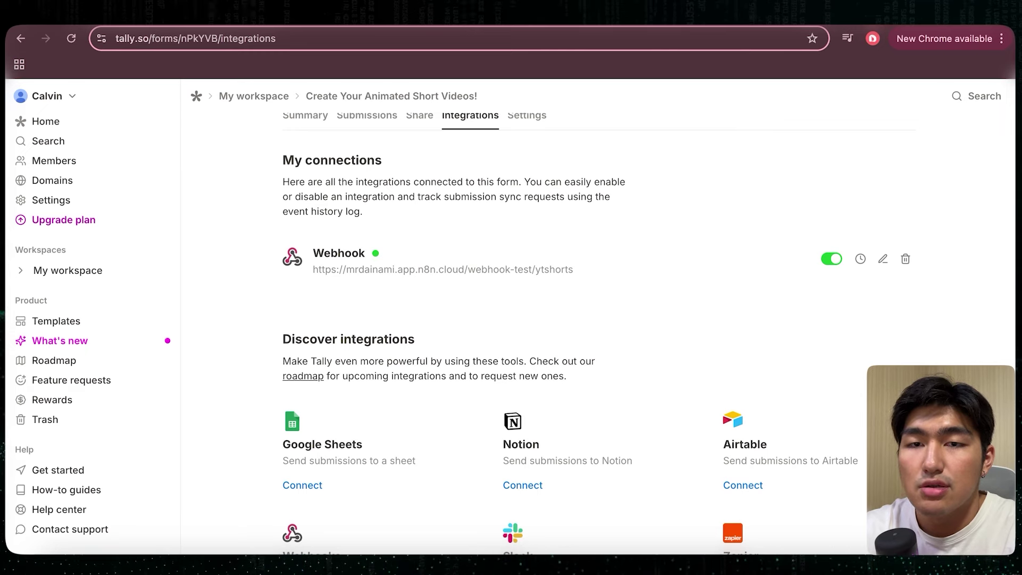
left_click(882, 259)
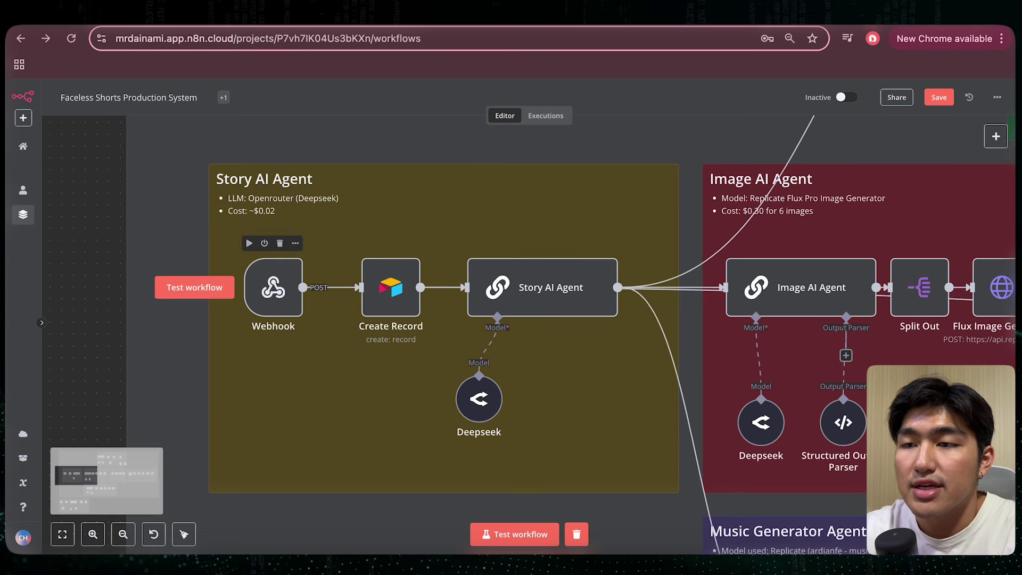
Step: Switch to n8n and view the Webhook node's test and production URLs
double_click(273, 288)
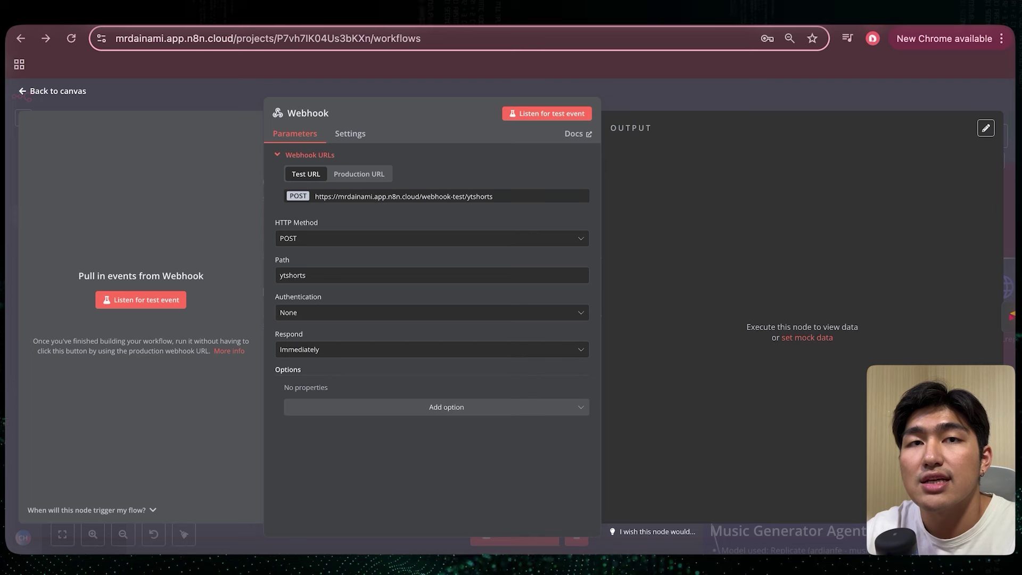
left_click(359, 174)
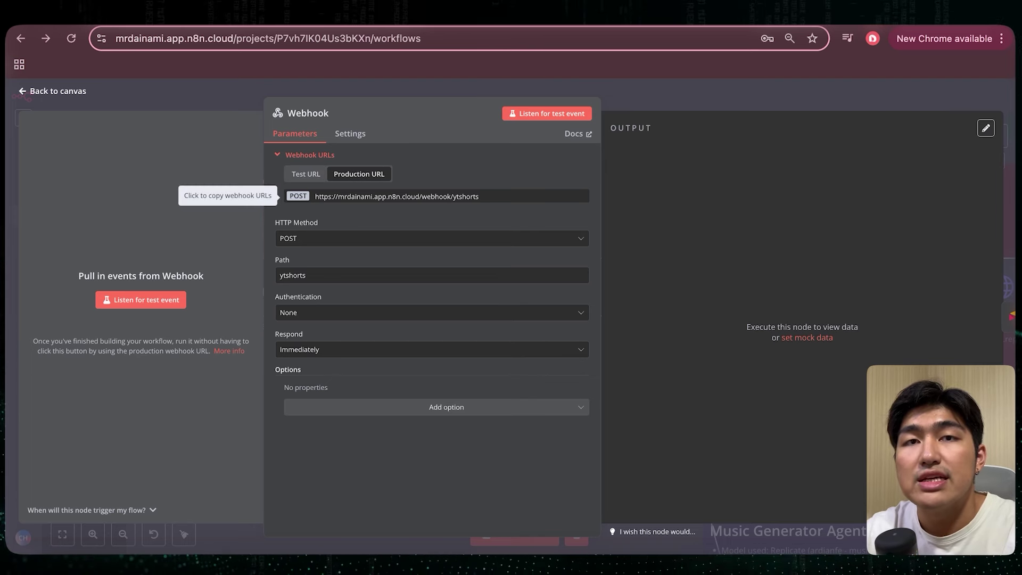
key("Escape")
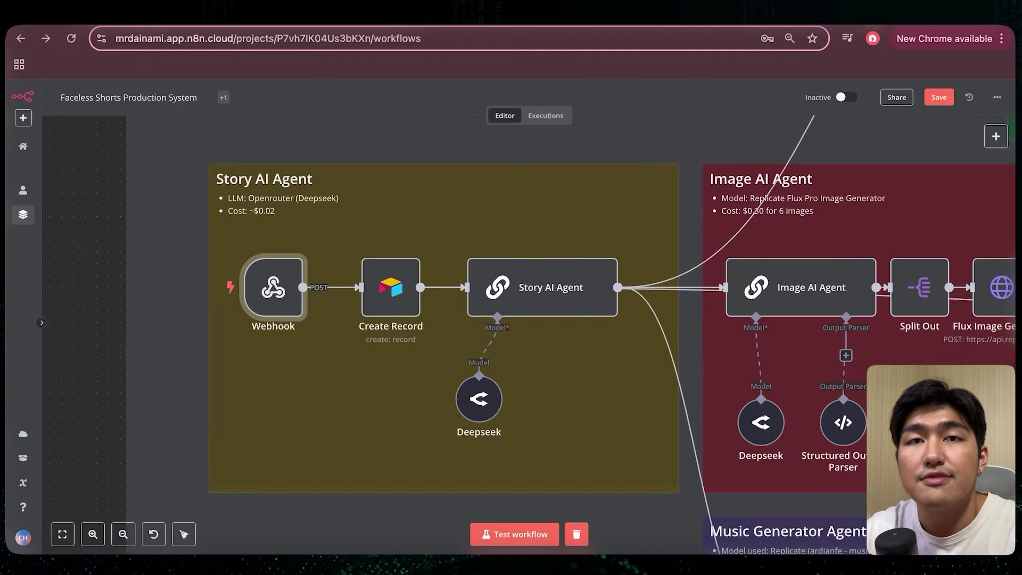
key("Return")
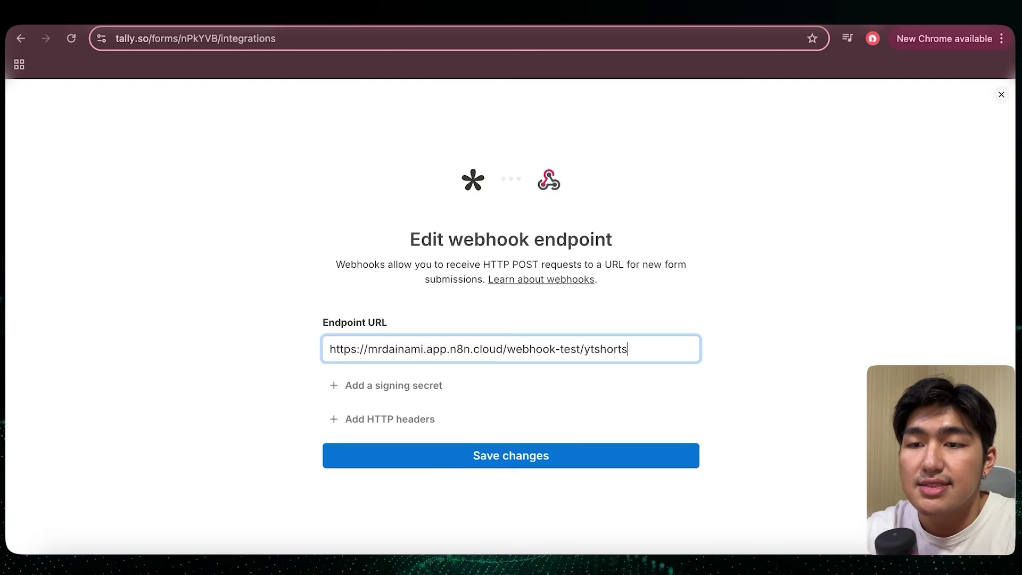
key("Return")
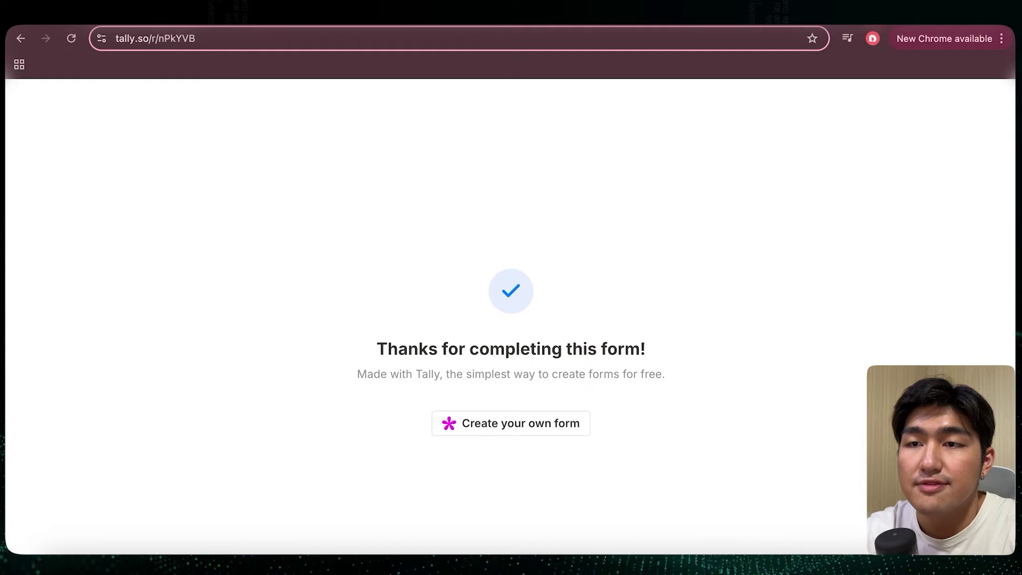
Step: Reload the published Tally form for a new response and enter the story title "The Gaggling Wanderer"
key("super+r")
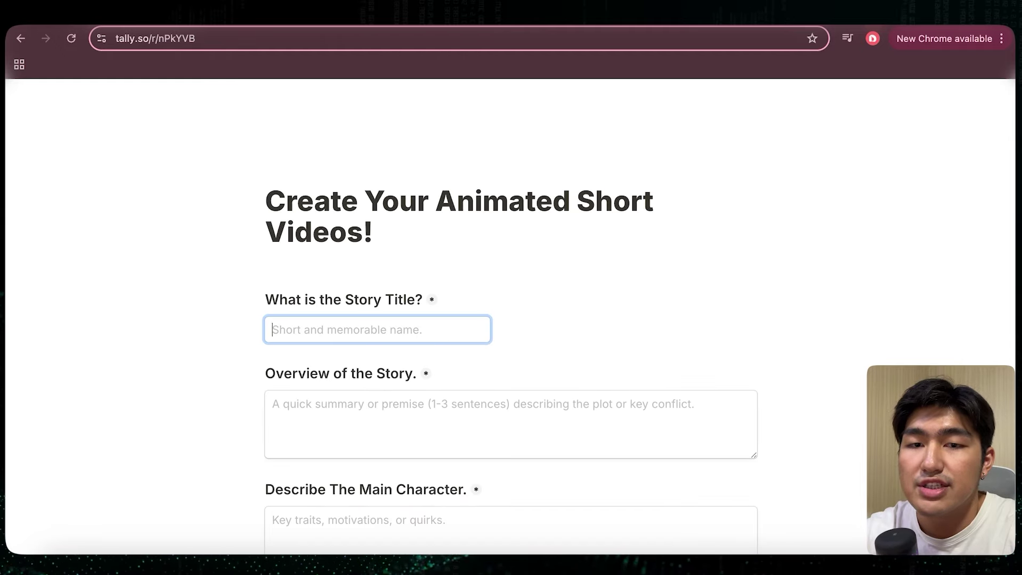
scroll(510, 319, "down", 3)
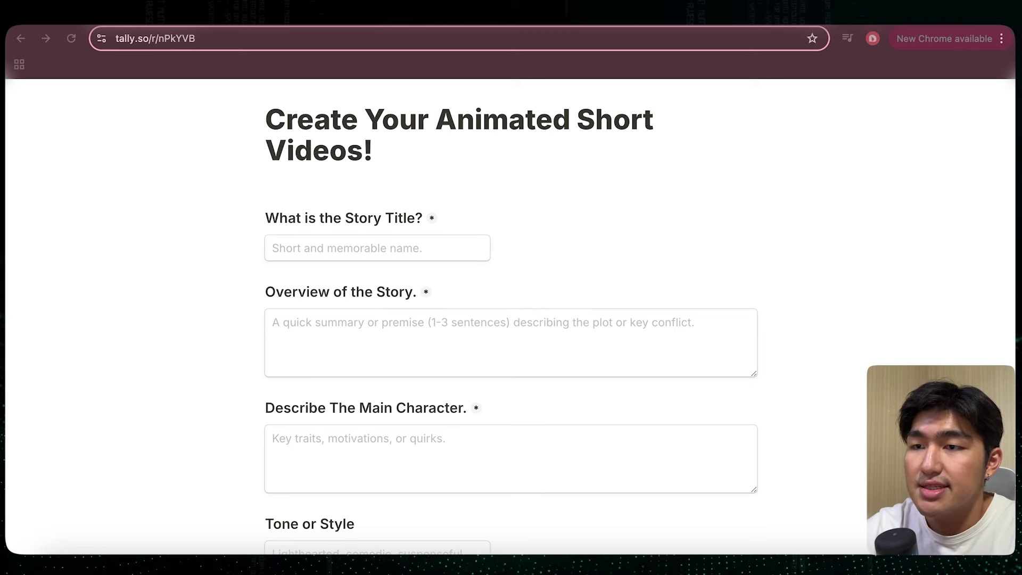
left_click(377, 248)
type("The Gaggling Wanderer")
key("Tab")
Step: Enter the story overview "A playful goose strays from her pond, stumbles into farmyard hijinks, and forges surprising new friendships."
key("super+Tab")
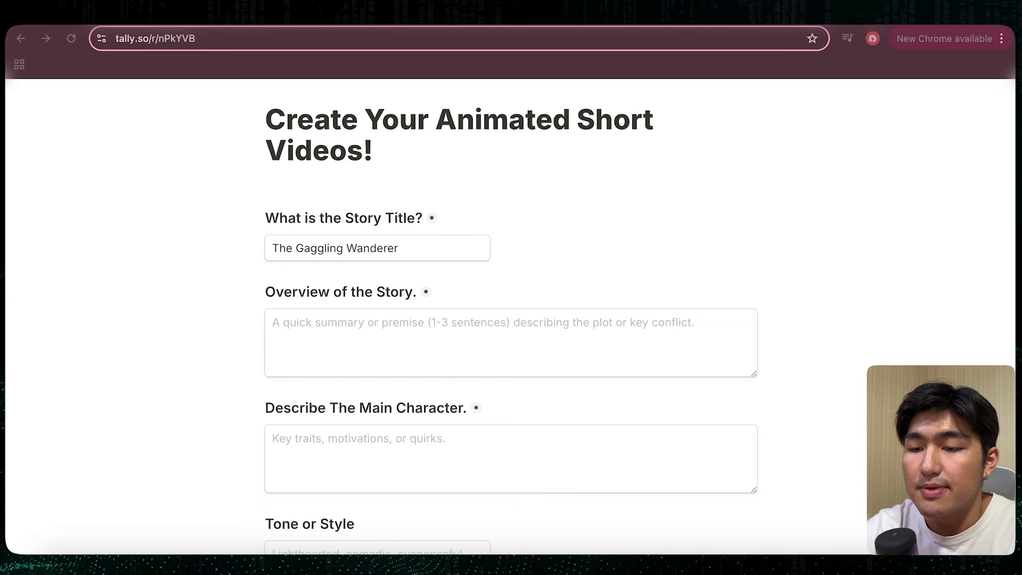
key("super+Tab")
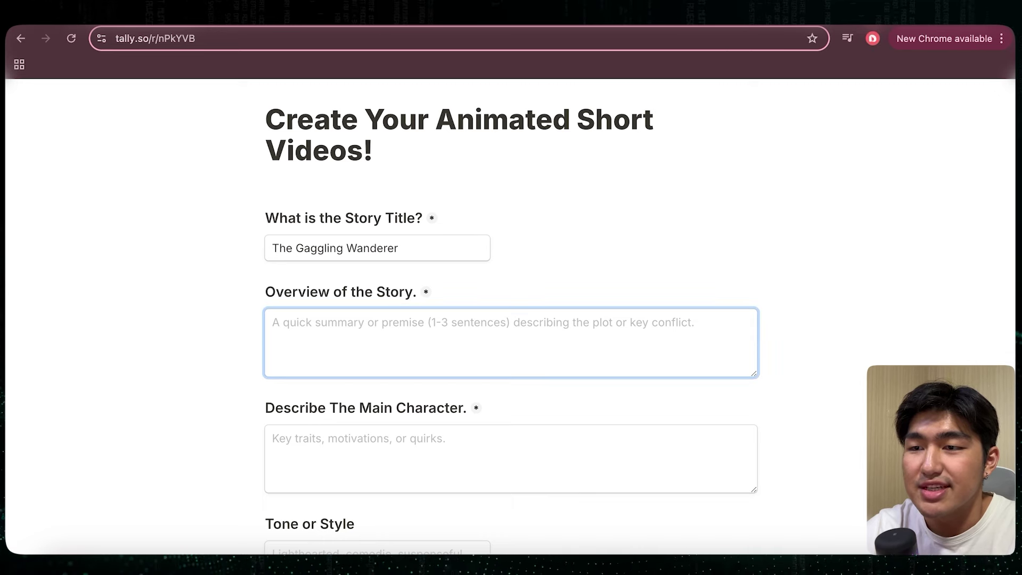
type("A playful goose strays from her pond, stumbles into farmyard hijinks, and forges surprising new friendships.")
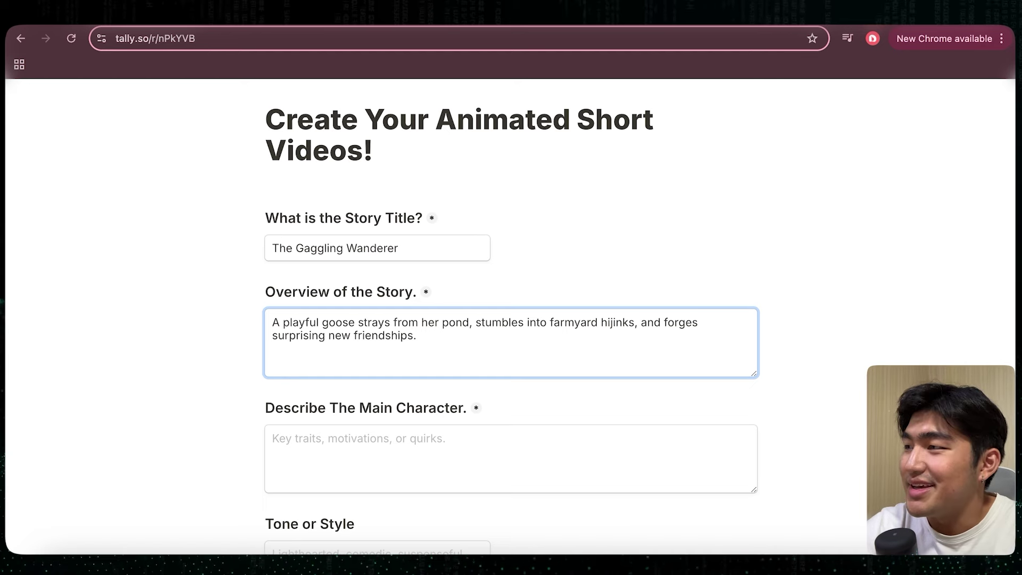
Step: Describe the main character as "Gigi, a chatty and curious goose who can’t resist exploring every corner of the farm—even if it gets her into trouble."
key("super+Tab")
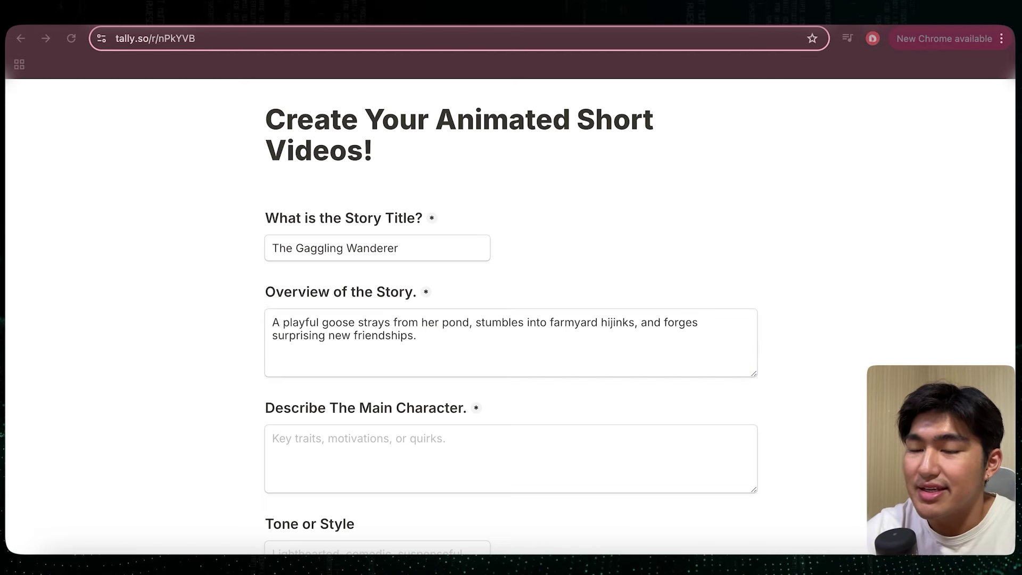
key("super+Tab")
left_click(275, 438)
type("Gigi, a chatty and curious goose who can’t resist exploring every corner of the farm—even if it gets her into trouble.")
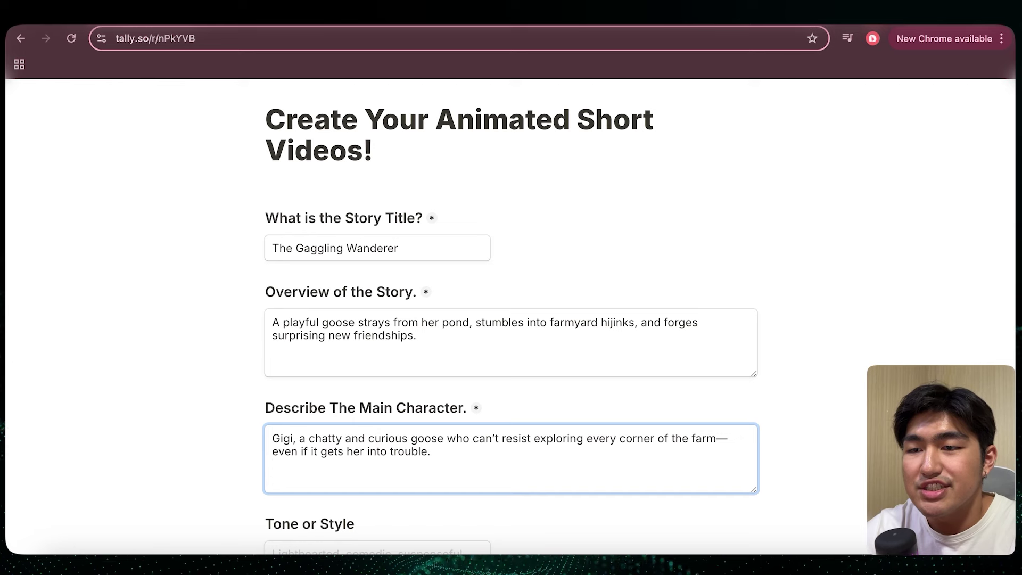
Step: Set the tone or style to "Lighthearted and whimsical, with comedic moments around every turn."
scroll(511, 320, "down", 2)
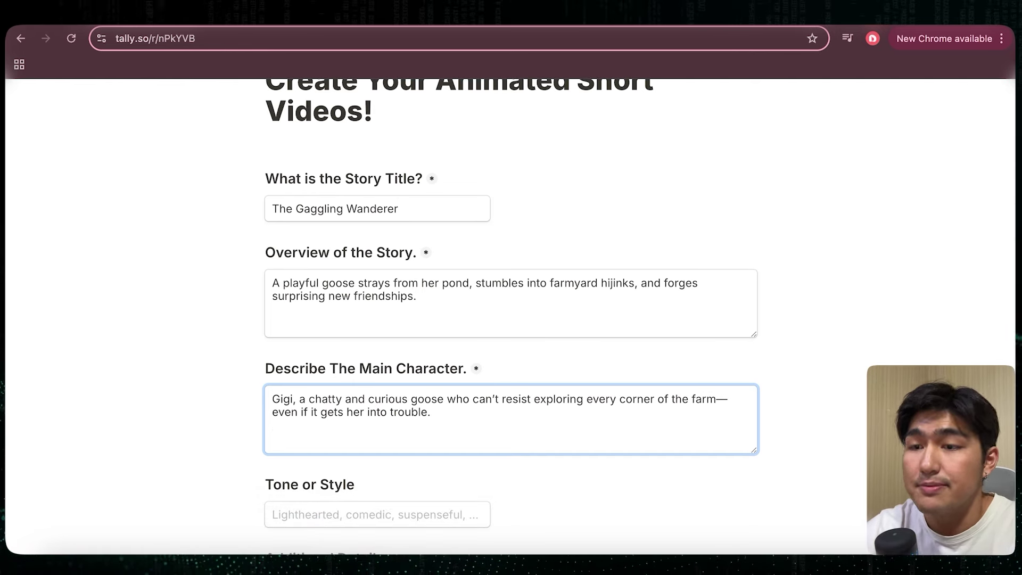
scroll(511, 319, "down", 3)
key("super+Tab")
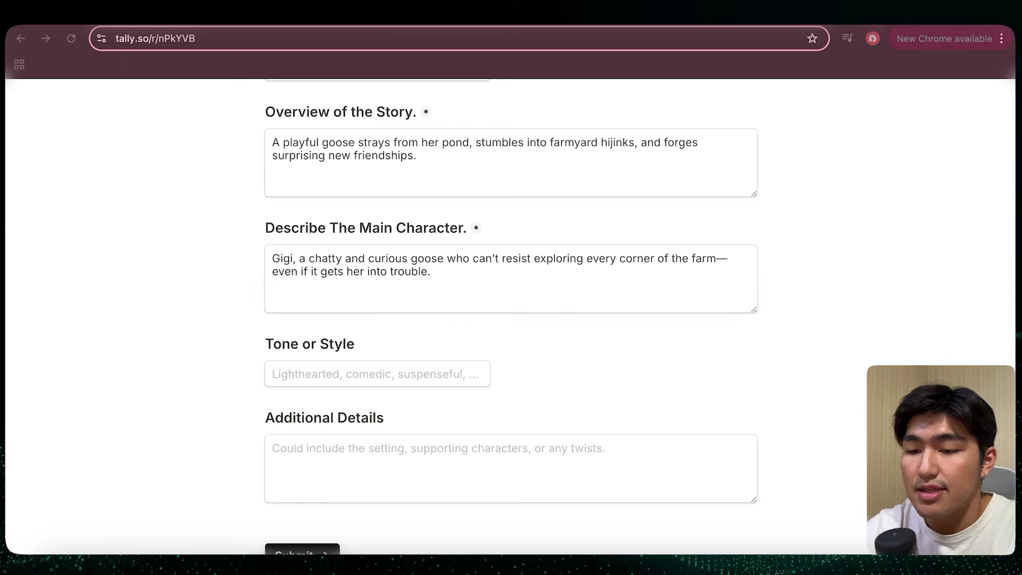
key("super+Tab")
key("Tab")
key("super+v")
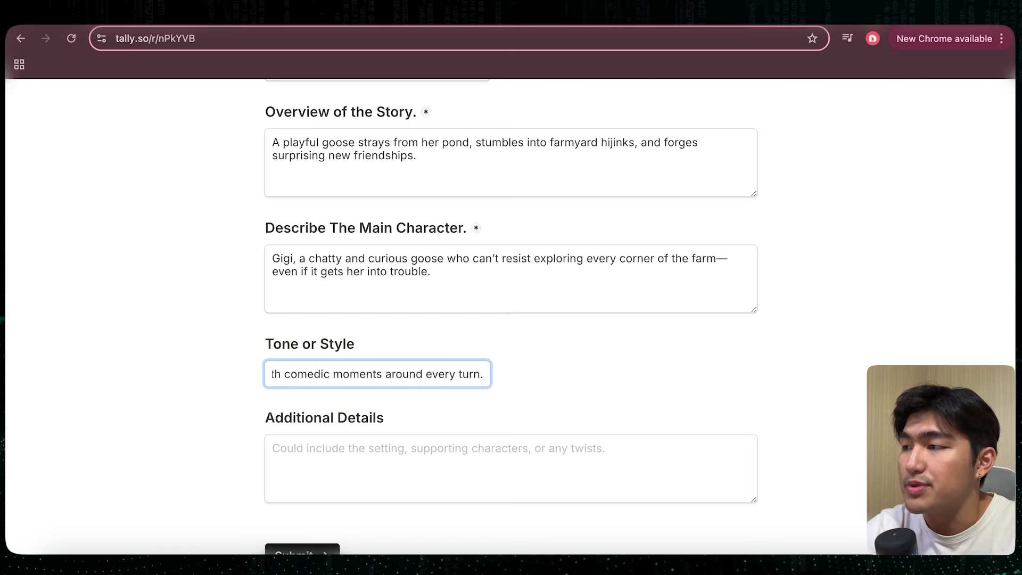
Step: Fill Additional Details with the bustling country farm, nosy rooster, laid-back sheep, and Gigi’s “legendary golden grain” quest revealing the value of home and community
key("super+Tab")
key("super+Tab")
key("Tab")
type("The setting is a bustling country farm. Side characters include a nosy rooster and a laid-back sheep. Gigi’s quest to find a \"legendary golden grain\" leads her to discover the true value of home and community.")
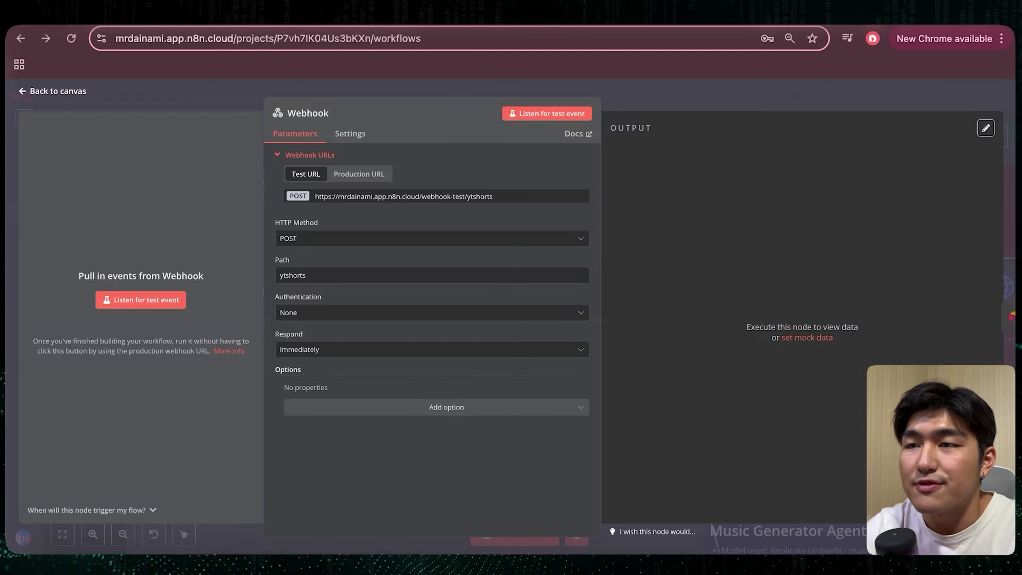
Step: Start a test run of the Faceless Shorts Production System workflow in n8n and submit the completed Tally form
key("Escape")
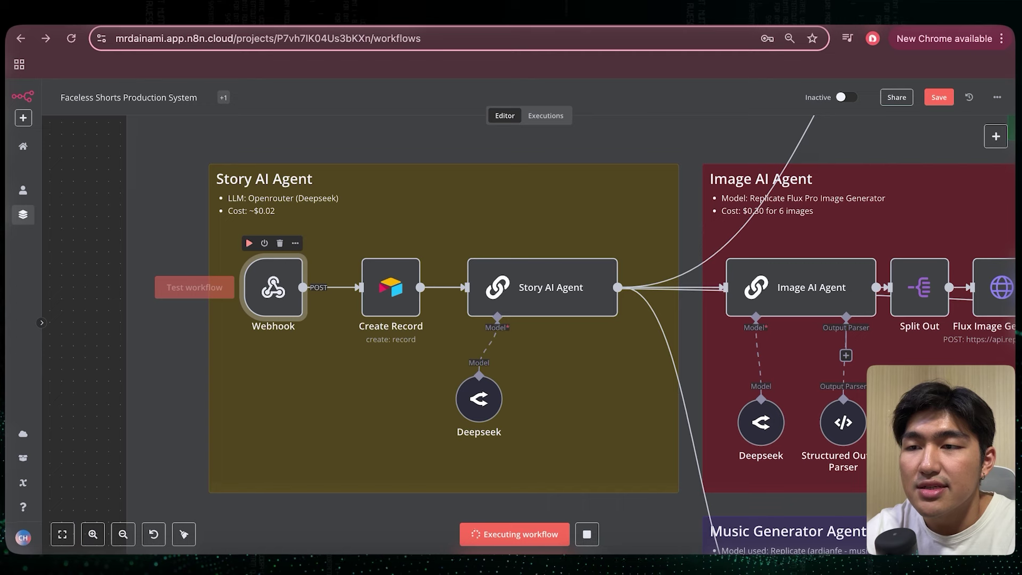
left_click(194, 287)
left_click(835, 15)
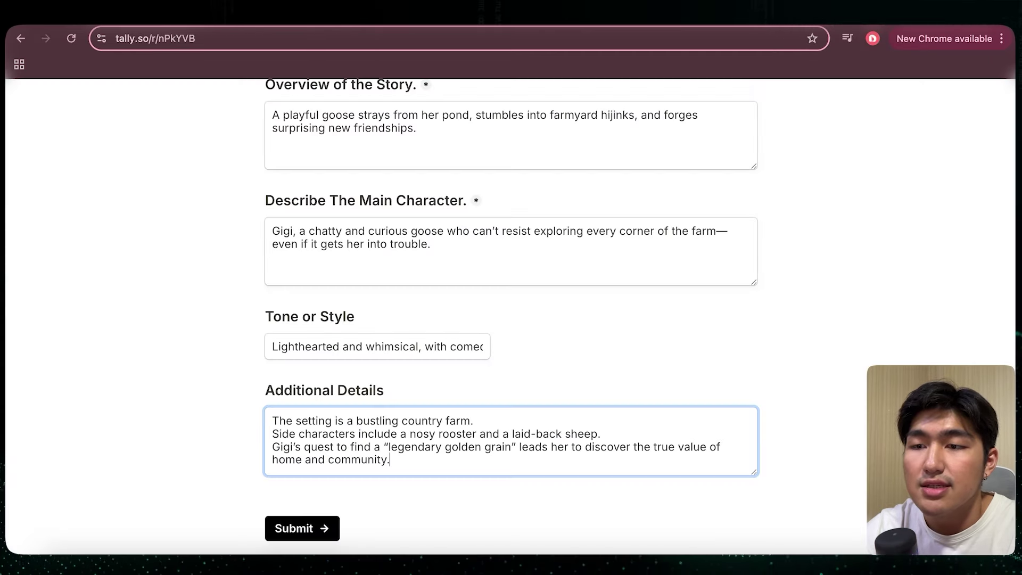
left_click(301, 528)
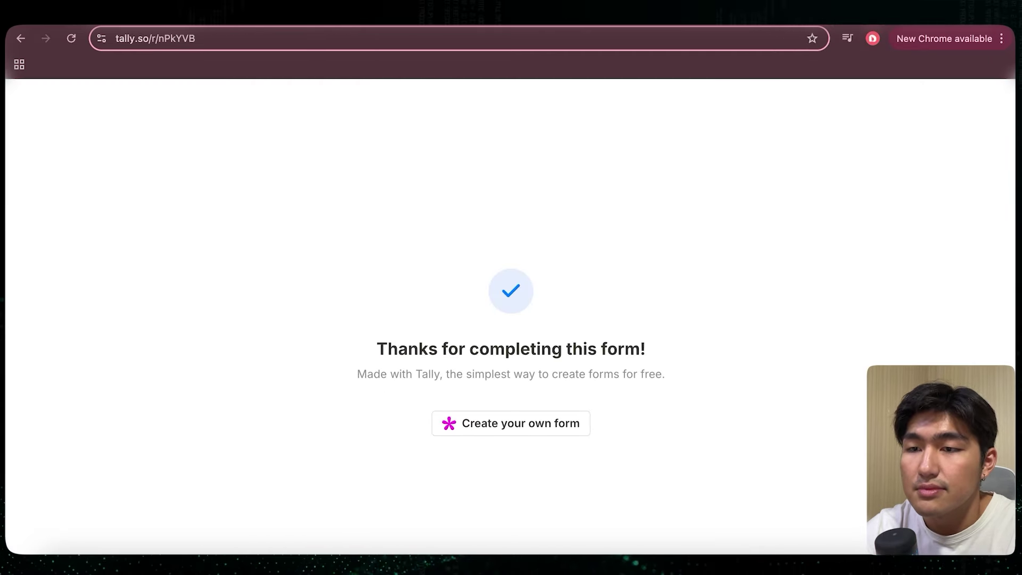
Step: Examine the Webhook node's output in n8n in Schema view, from the headers through the submitted form fields
left_click(234, 15)
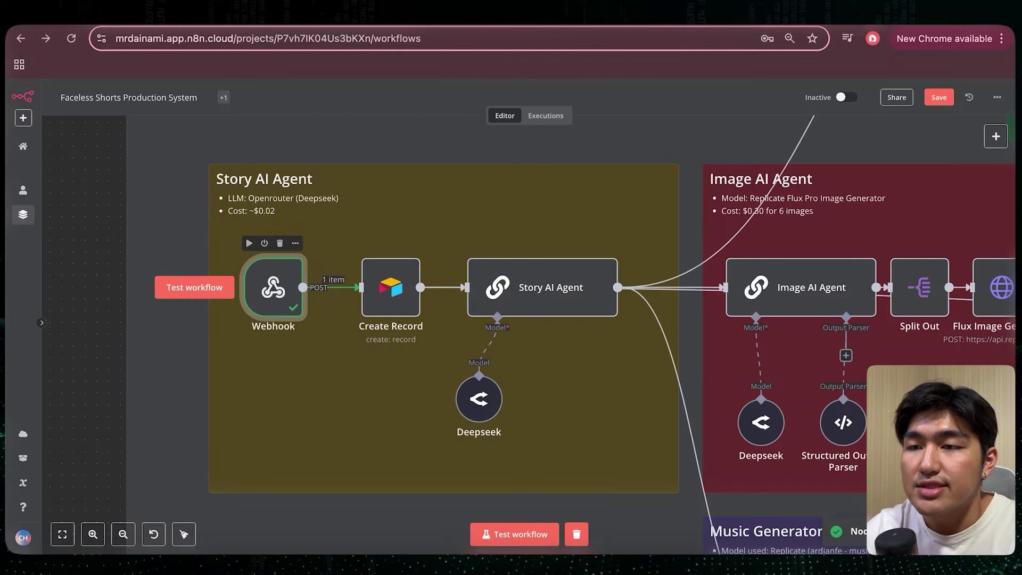
double_click(273, 287)
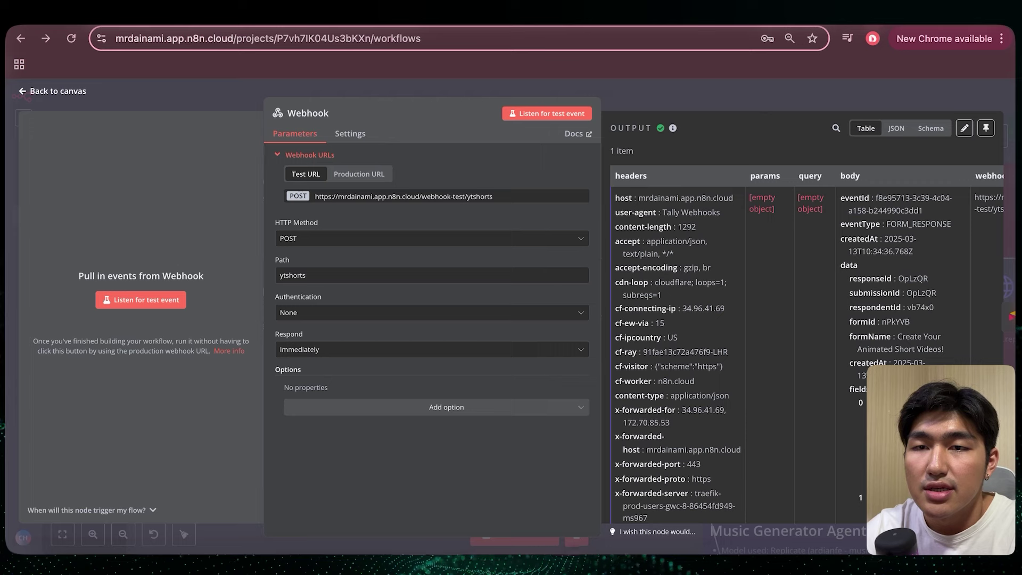
left_click(930, 128)
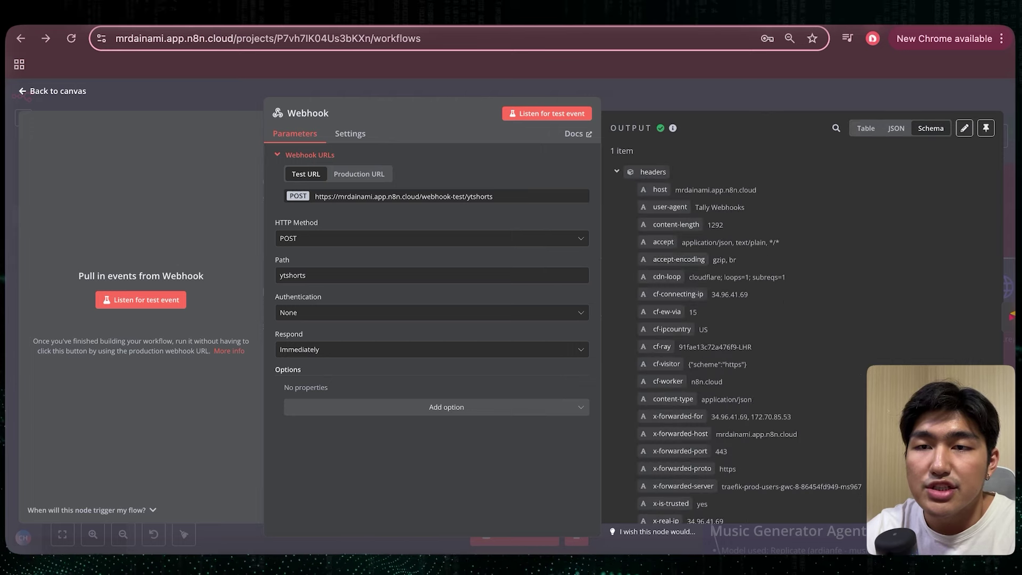
scroll(745, 330, "down", 10)
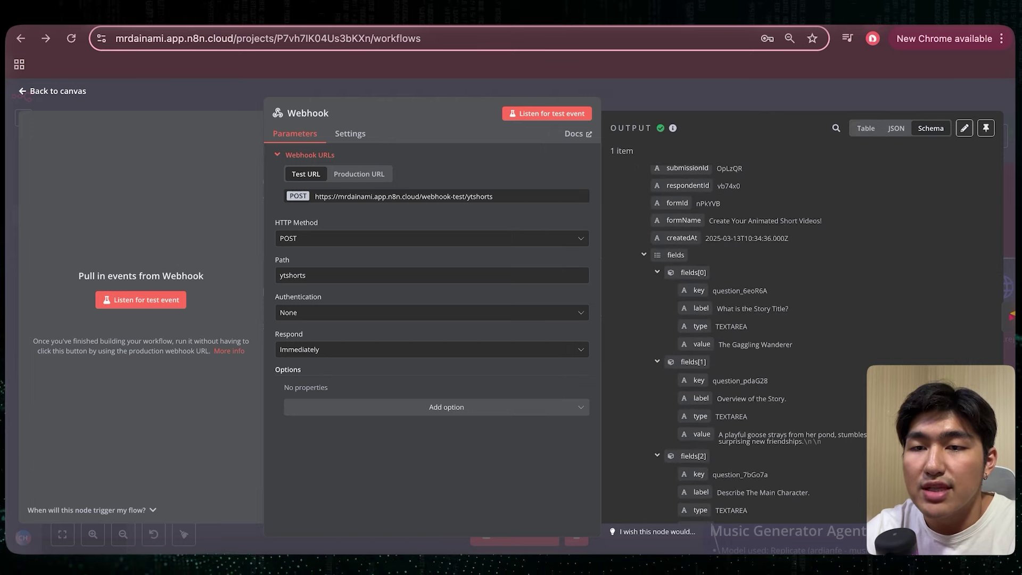
scroll(772, 335, "down", 3)
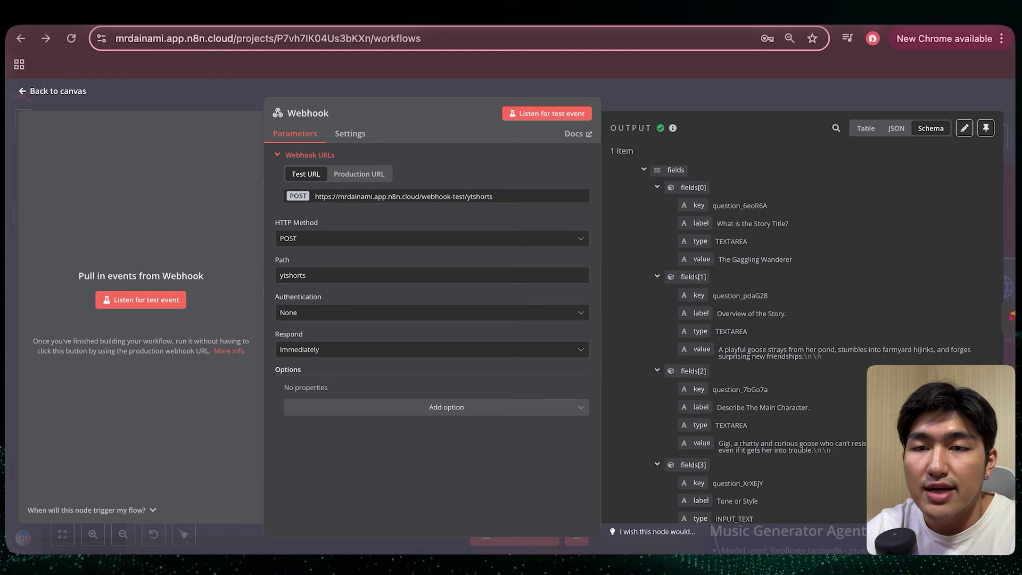
scroll(772, 335, "down", 1)
scroll(772, 335, "down", 2)
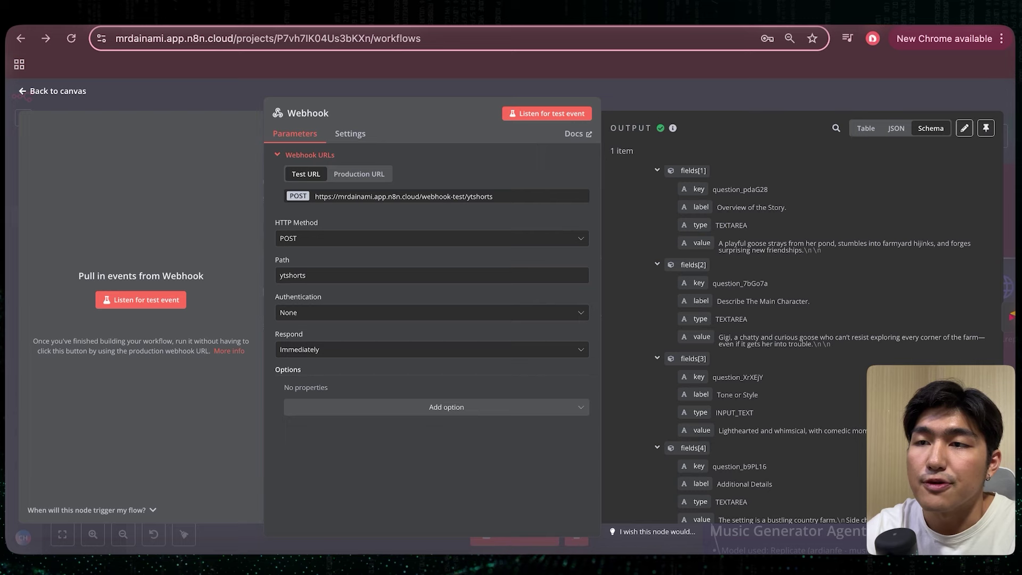
Step: Leave the Webhook node and open the Airtable Personal Access Token account 2 credential used by the Create Record node
scroll(772, 336, "up", 10)
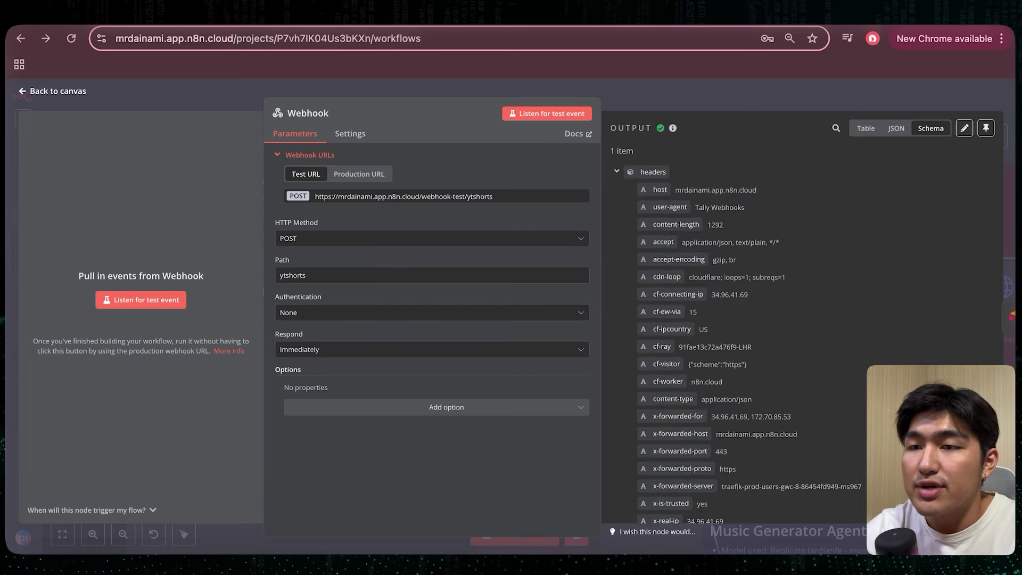
key("Escape")
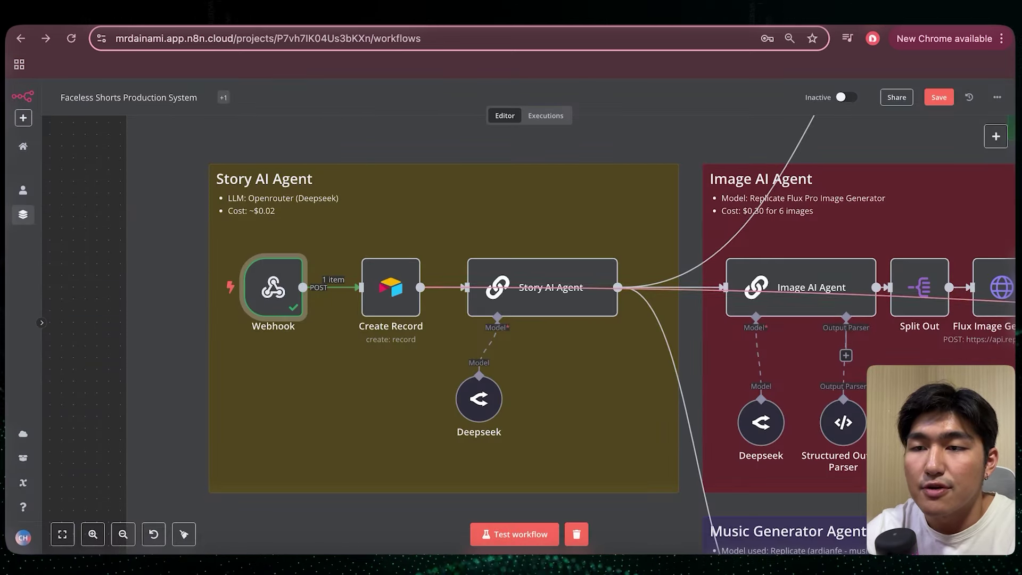
left_click(391, 287)
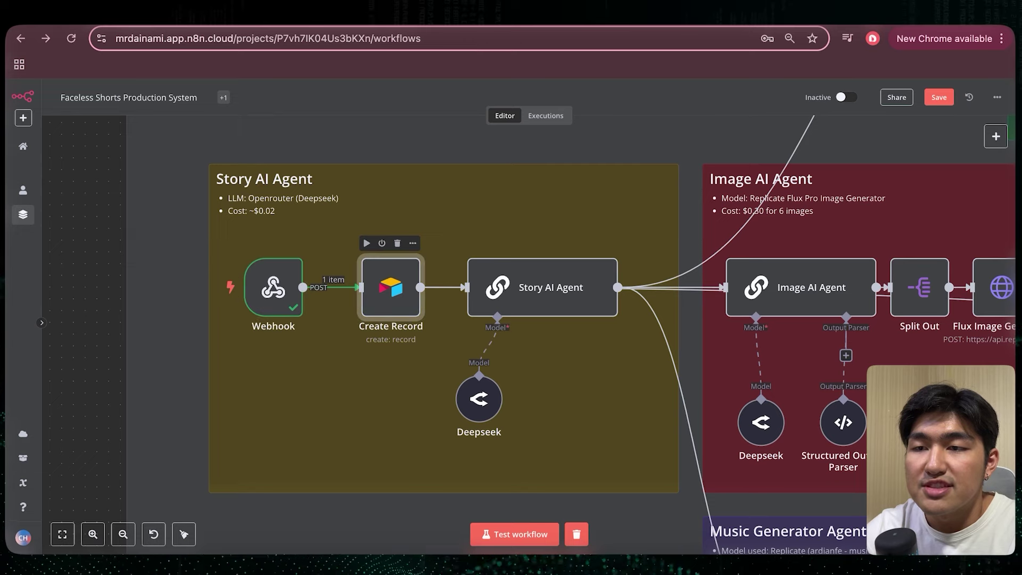
key("Return")
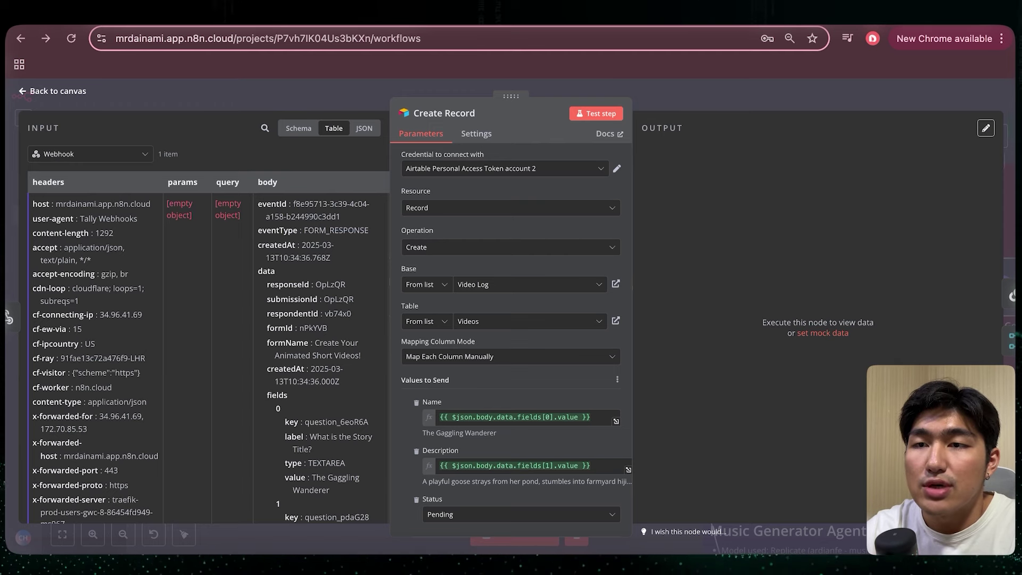
left_click(500, 168)
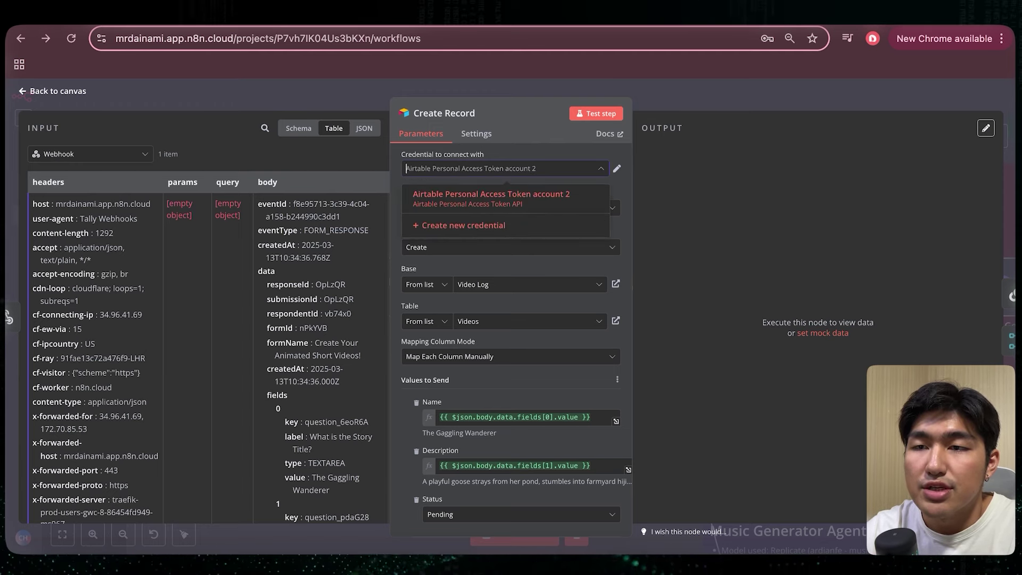
left_click(617, 168)
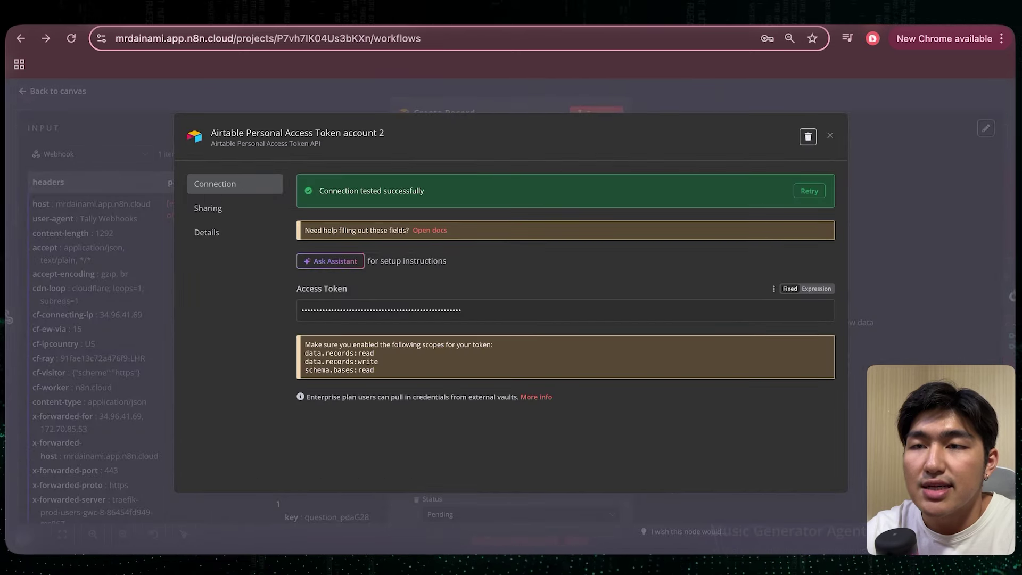
Step: Switch to Airtable to review the scopes and access of the n8n connection token, and close the credential in n8n
key("super+grave")
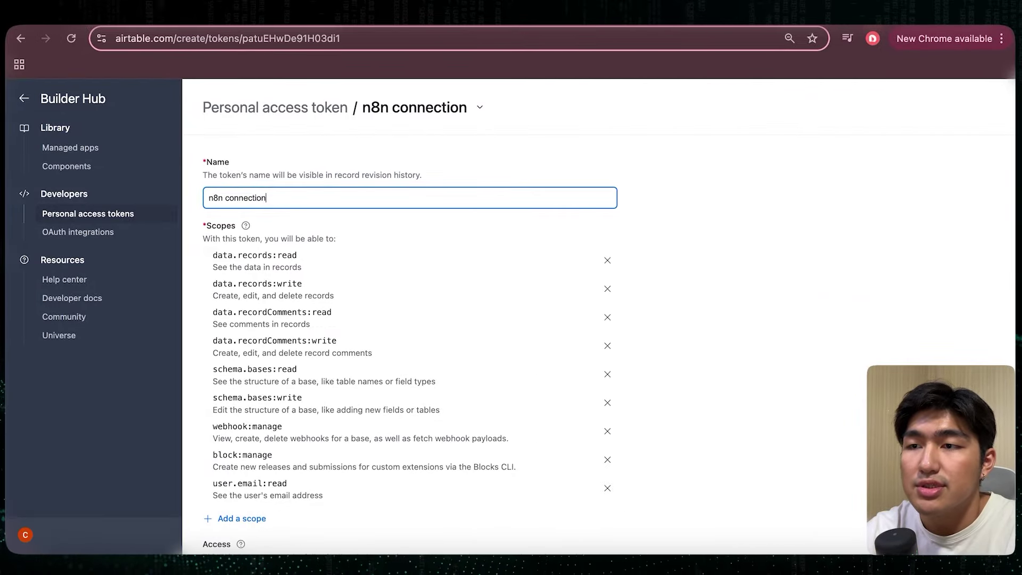
scroll(599, 319, "down", 1)
scroll(599, 320, "up", 1)
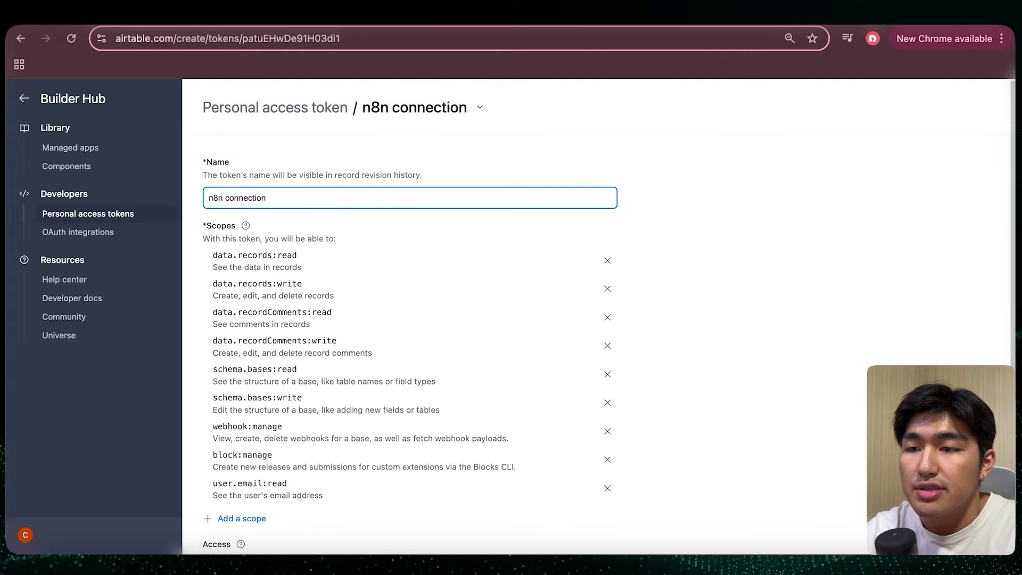
scroll(599, 320, "down", 1)
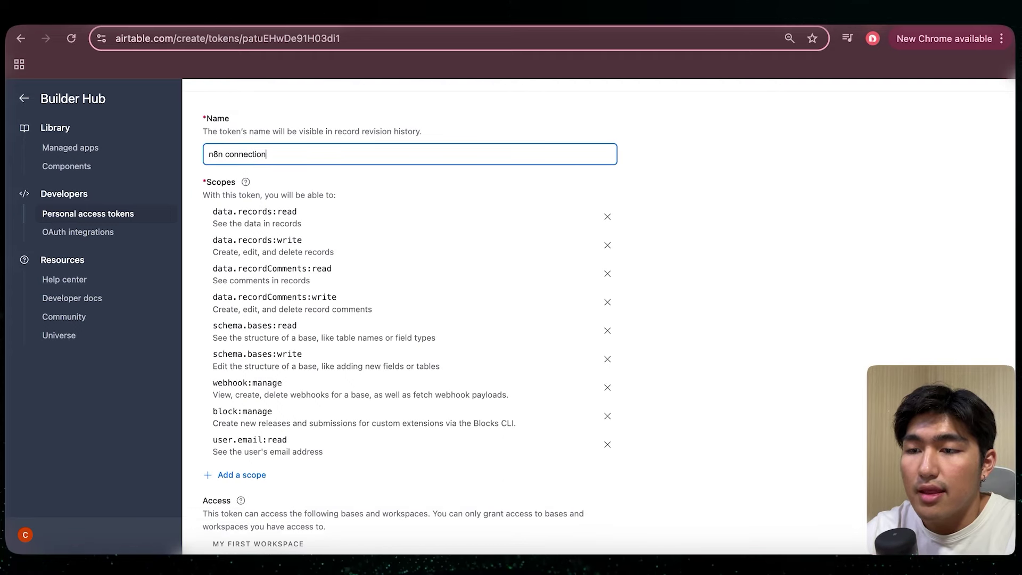
scroll(599, 320, "down", 5)
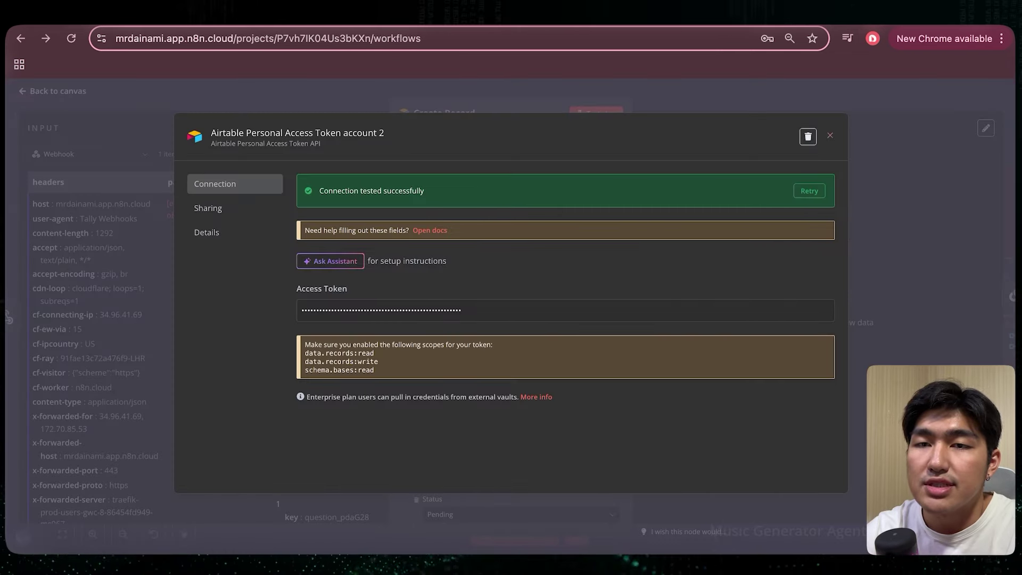
key("Escape")
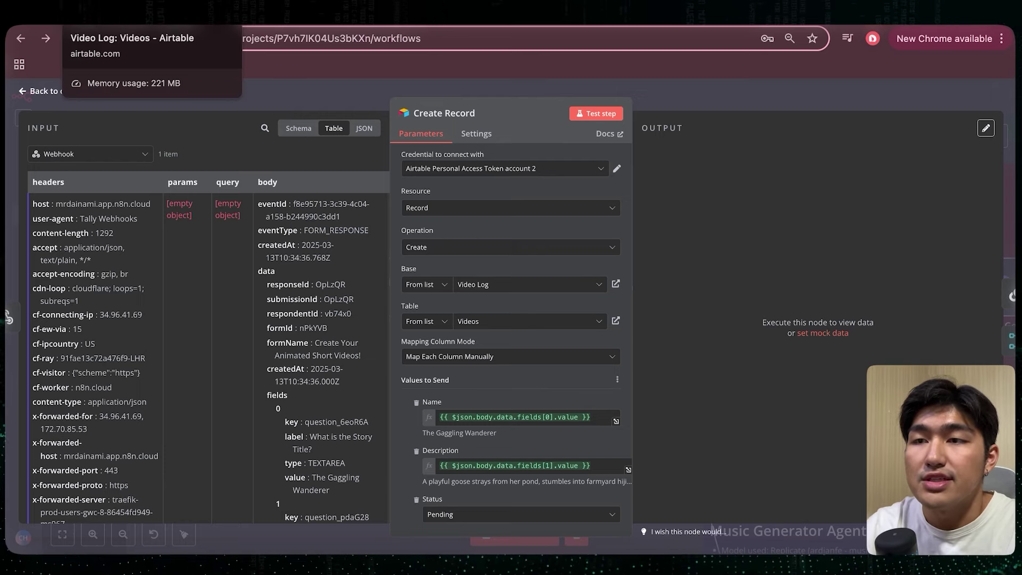
Step: Switch to the Video Log base in Airtable and inspect the field settings of Final Video and Status in the Videos table
left_click(122, 13)
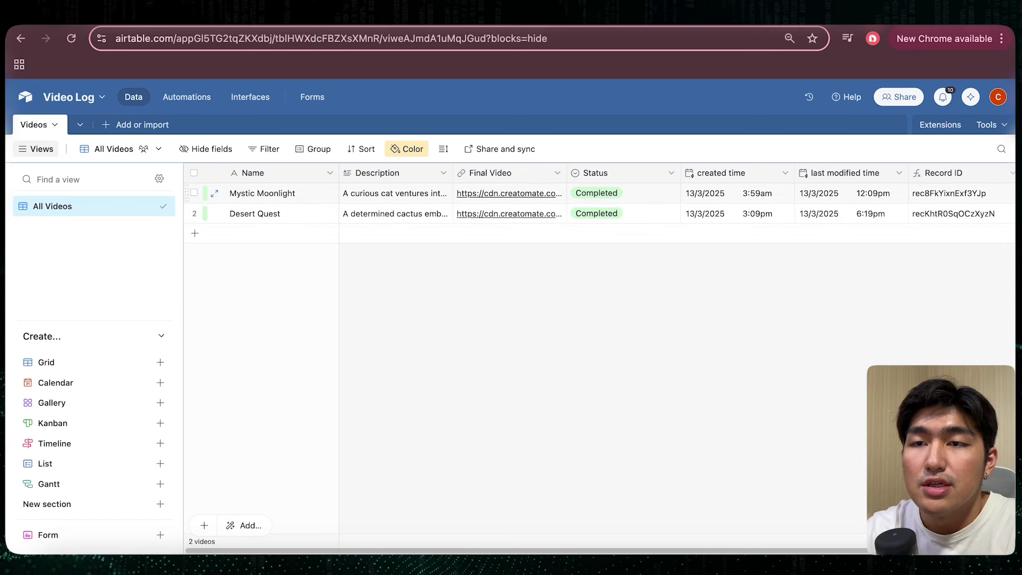
double_click(490, 173)
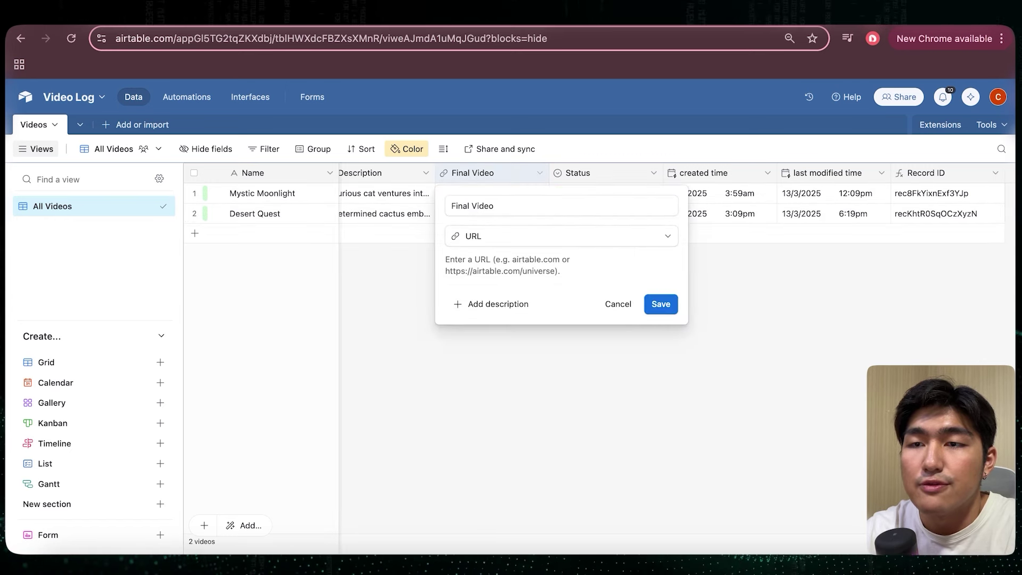
key("Escape")
double_click(578, 173)
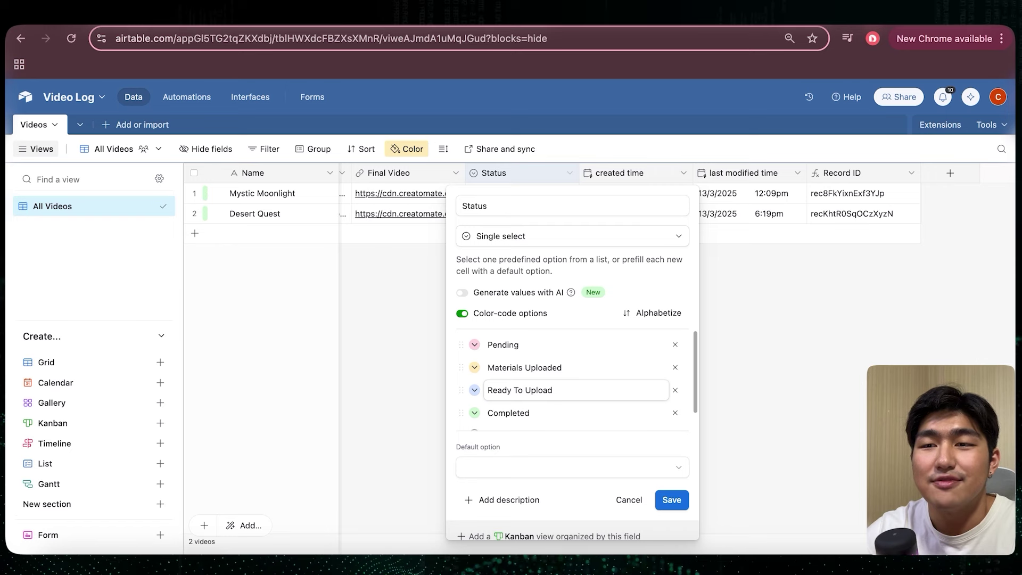
key("Escape")
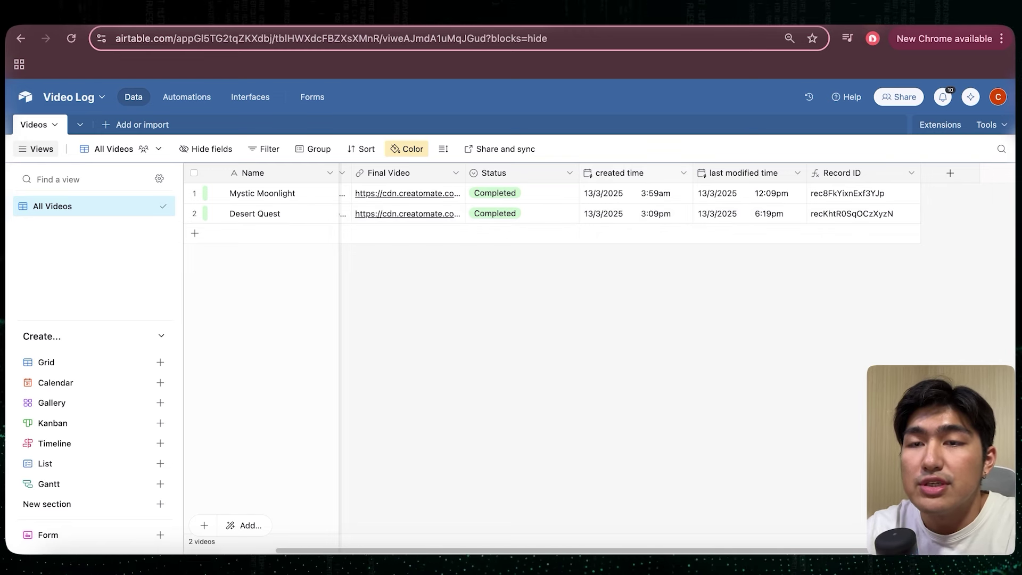
Step: Inspect the field types and settings of the created time and last modified time fields without saving changes
double_click(628, 173)
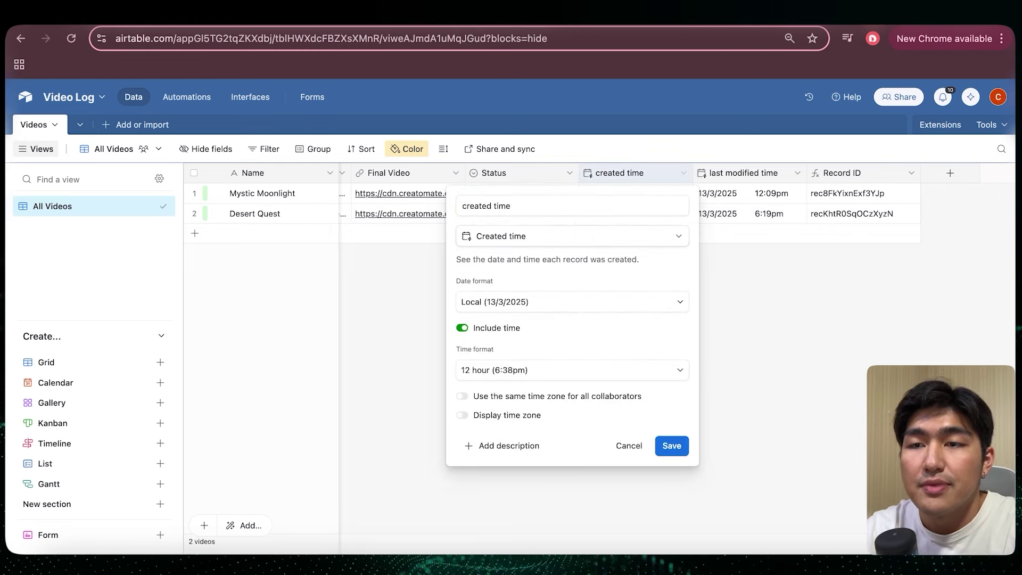
left_click(572, 236)
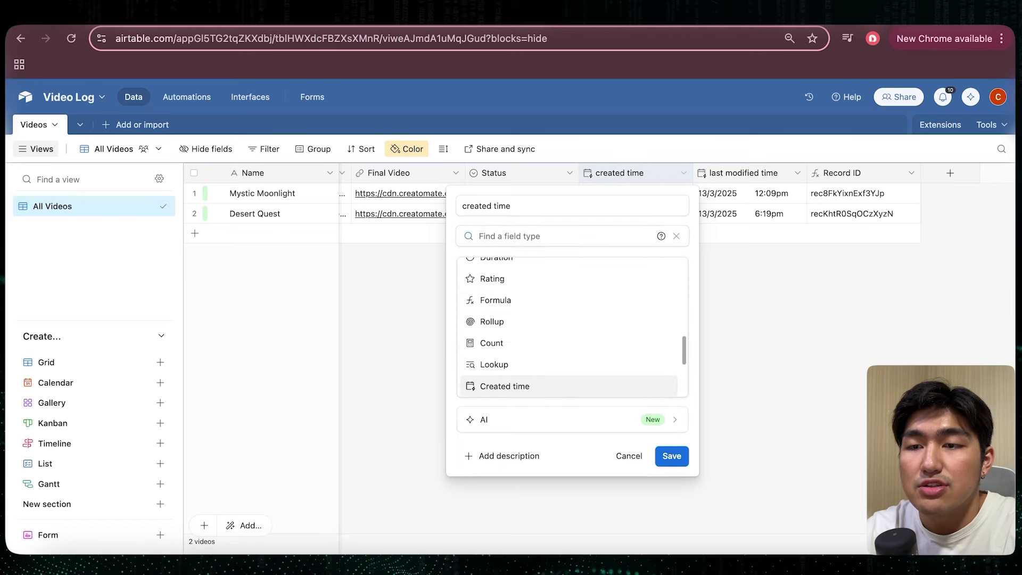
key("Escape")
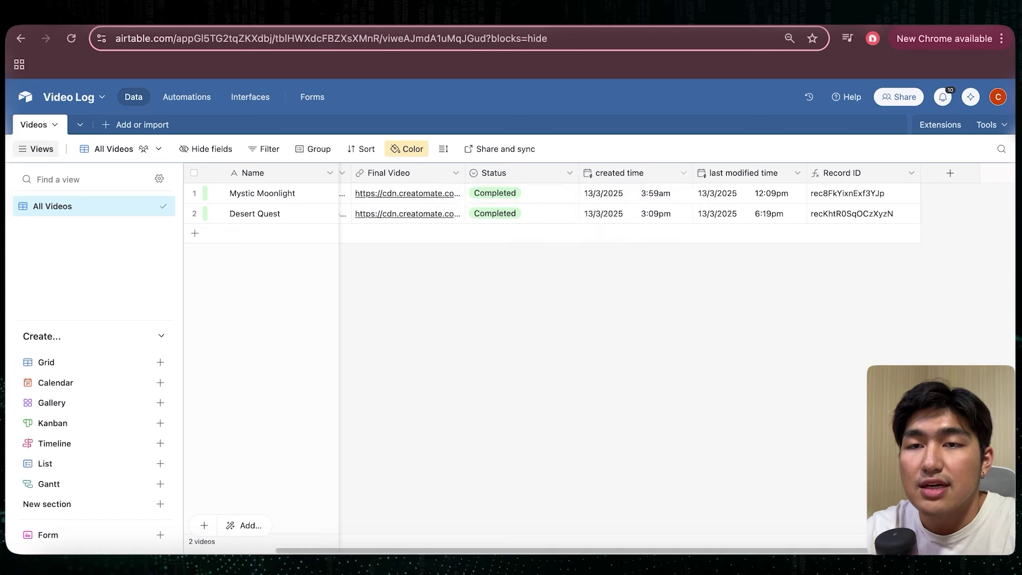
double_click(743, 173)
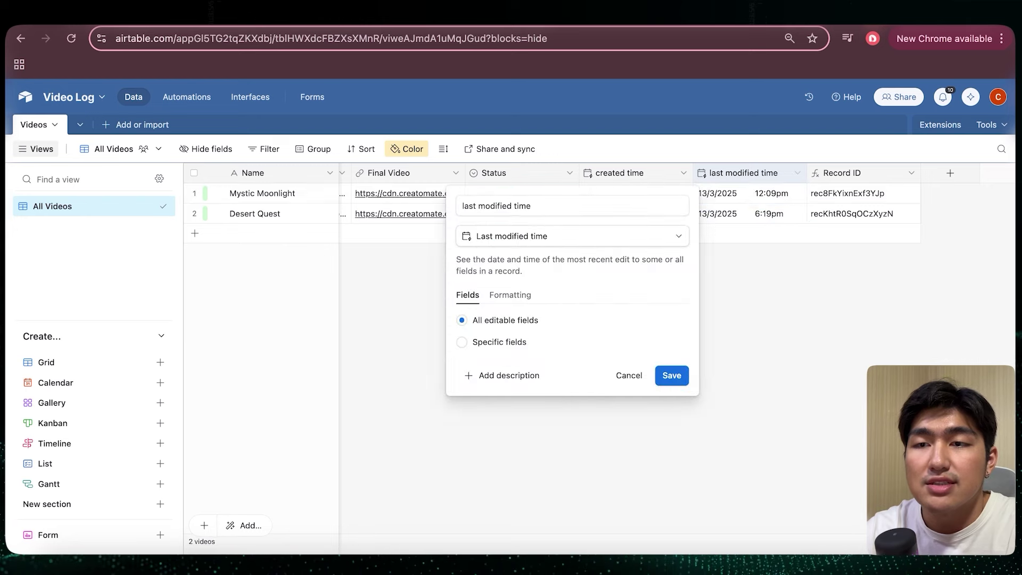
key("Escape")
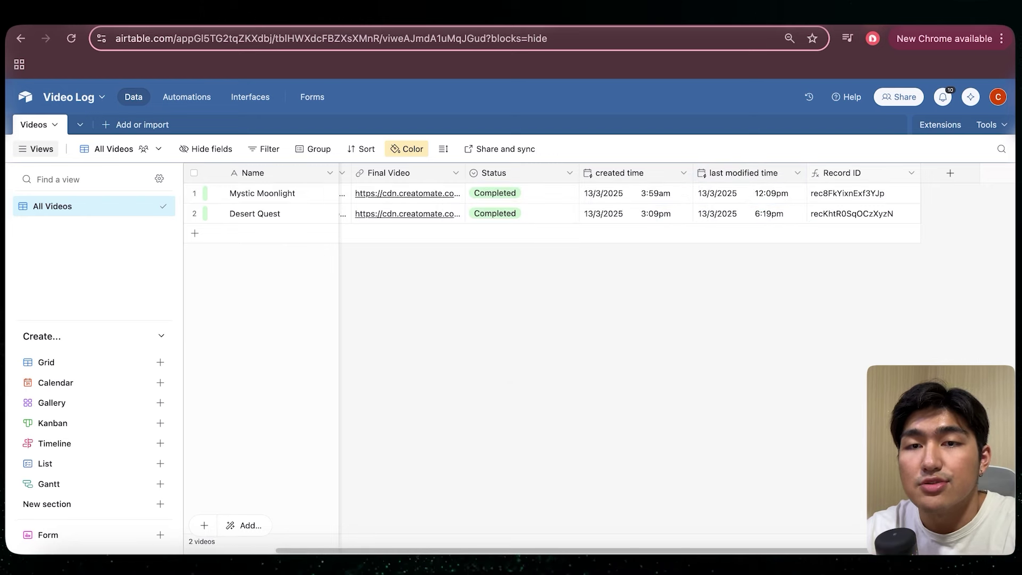
Step: Open the settings of the Record ID formula field and save it with the formula RECORD_ID()
double_click(842, 173)
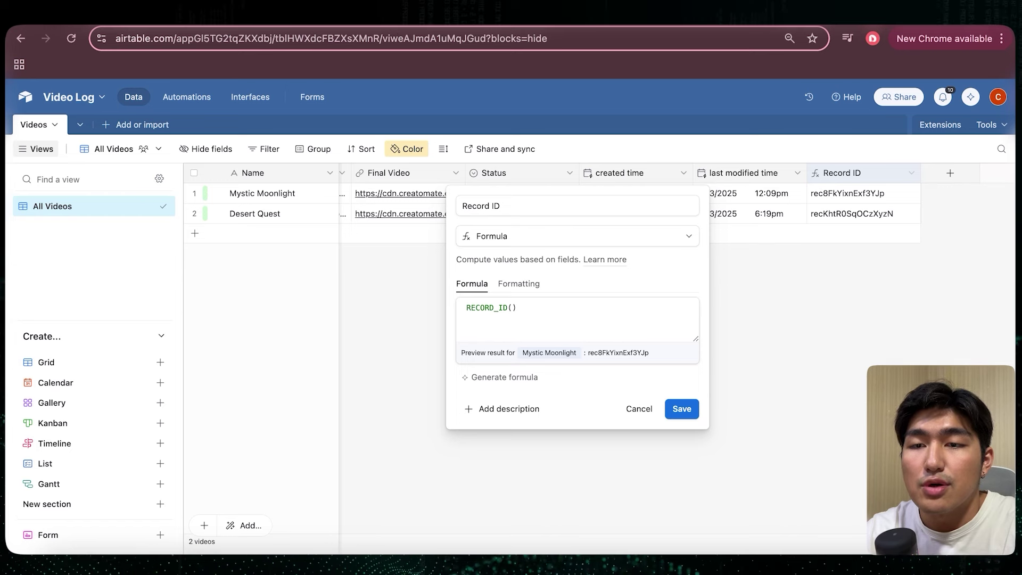
key("Return")
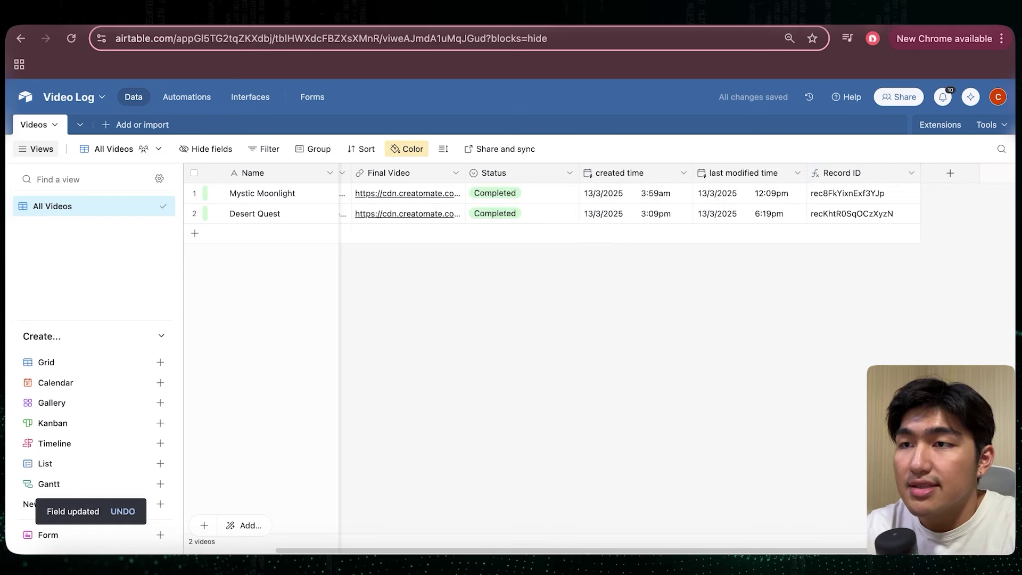
Step: Return to n8n and review the Create Record node's base, table and column mappings for Name, Description and Status
key("ctrl+Tab")
scroll(511, 277, "down", 1)
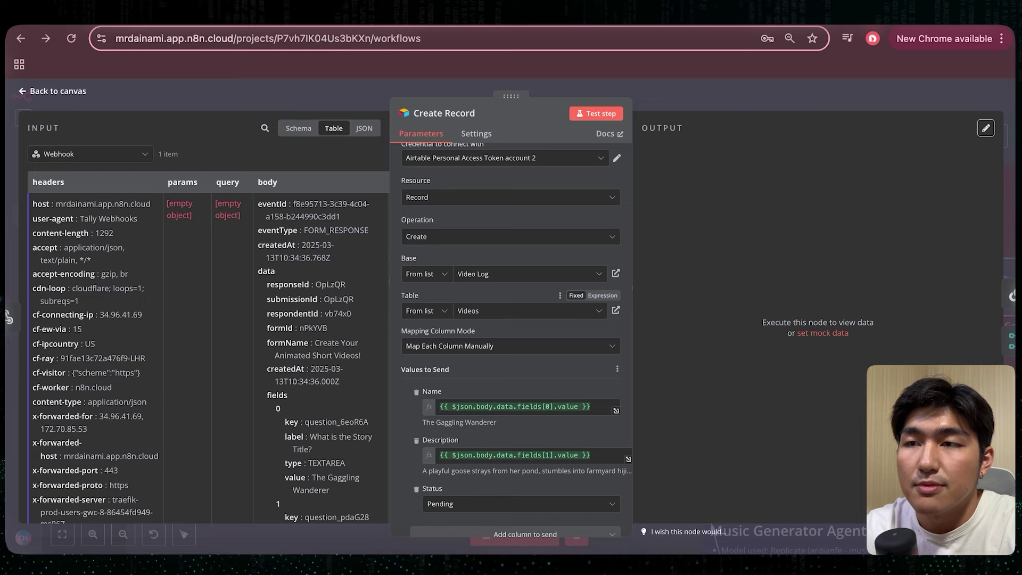
scroll(511, 319, "down", 3)
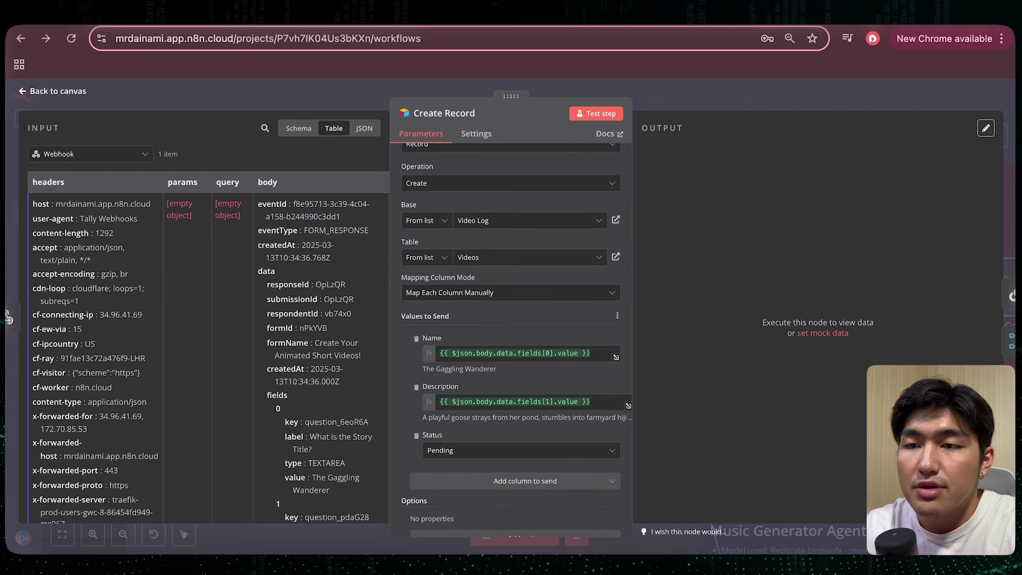
scroll(510, 330, "down", 2)
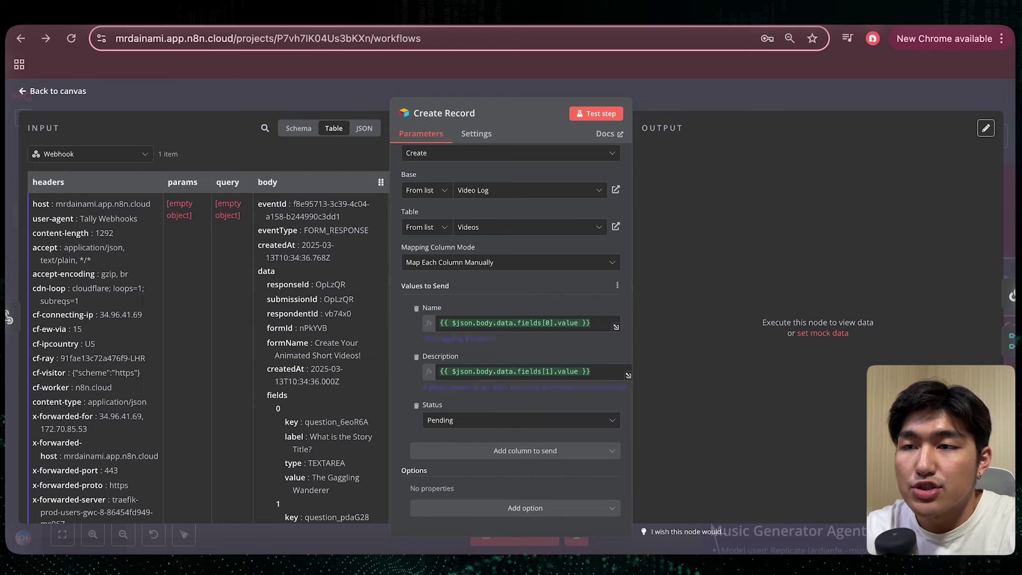
Step: Display the Webhook input in Schema view and compare the submitted form fields with the Name and Description mappings
left_click(364, 129)
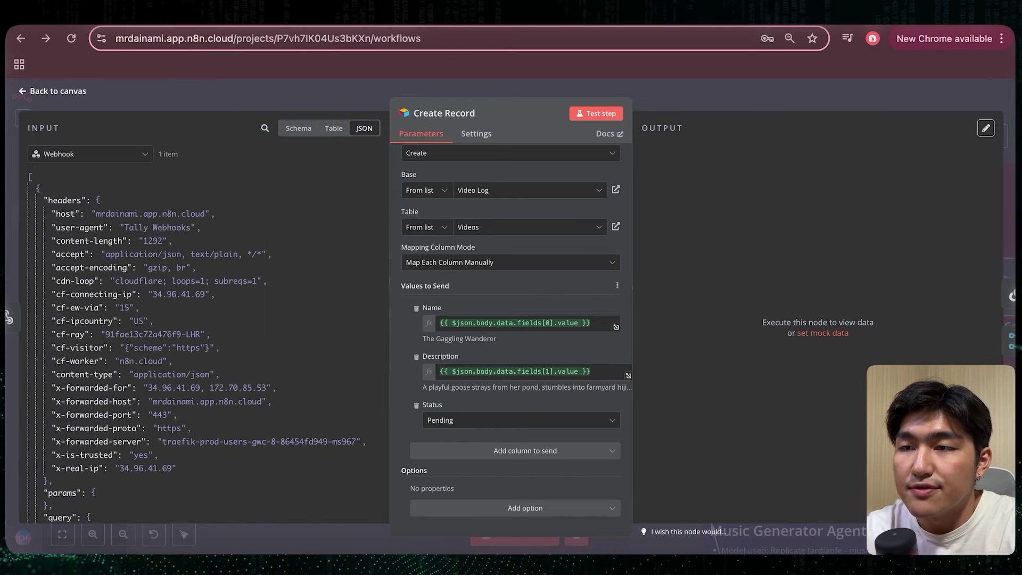
left_click(299, 128)
scroll(202, 330, "down", 10)
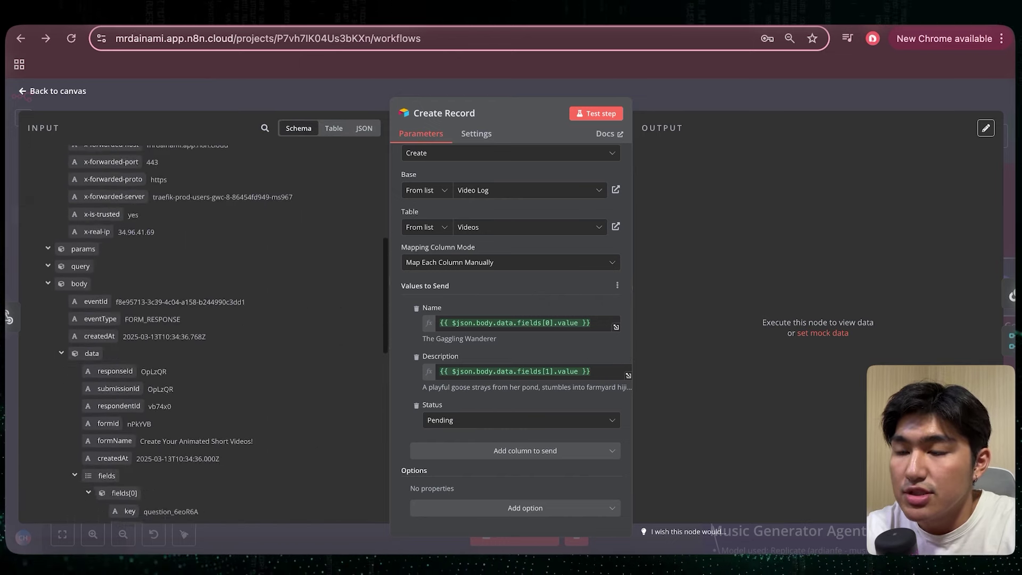
scroll(202, 330, "down", 5)
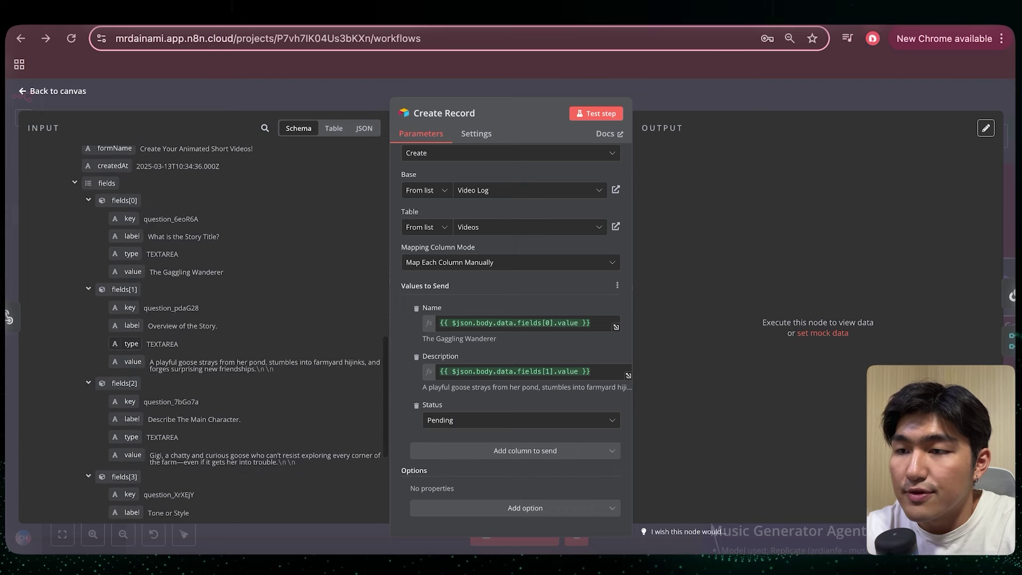
scroll(133, 346, "up", 3)
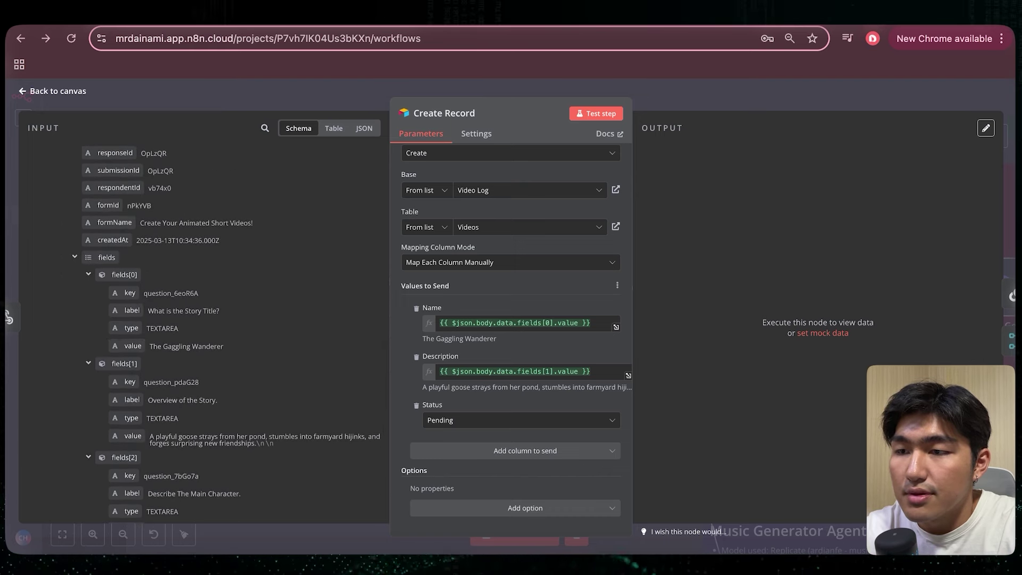
left_click_drag(132, 346, 164, 301)
scroll(157, 346, "down", 4)
scroll(165, 301, "down", 3)
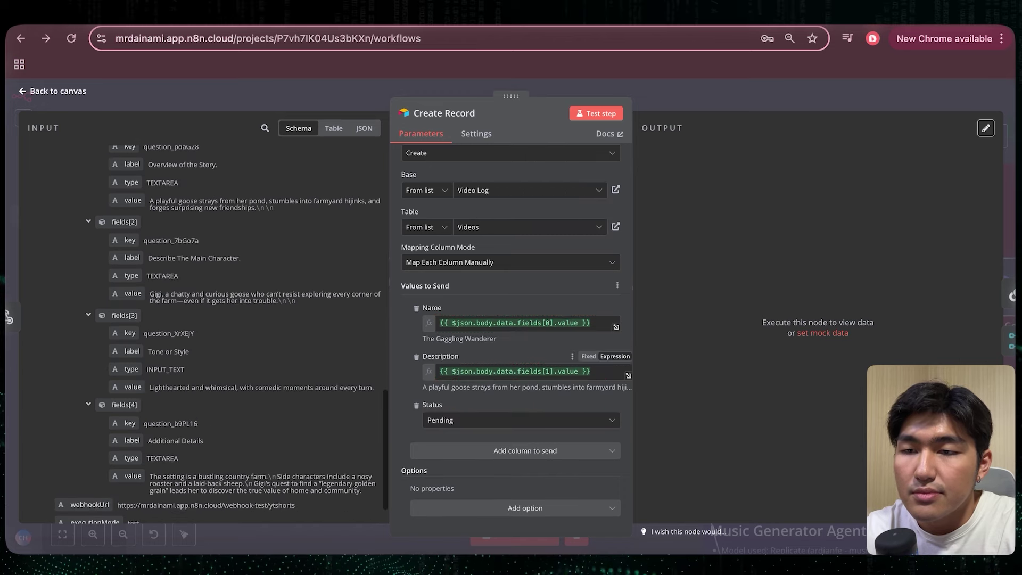
Step: Keep the Status value at Pending, test the Create Record node on its own, and return to the workflow canvas
left_click(511, 420)
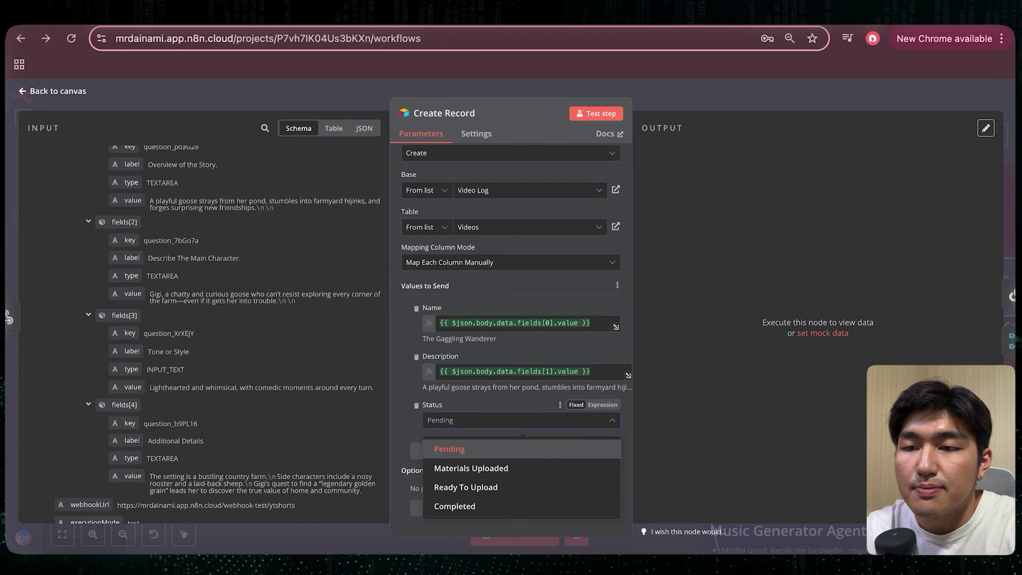
key("Escape")
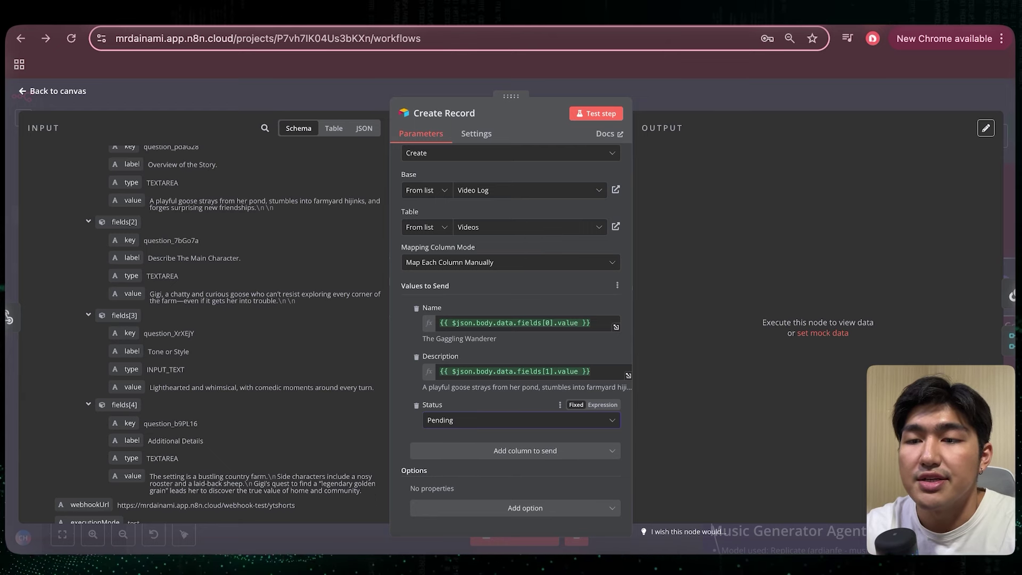
left_click(596, 113)
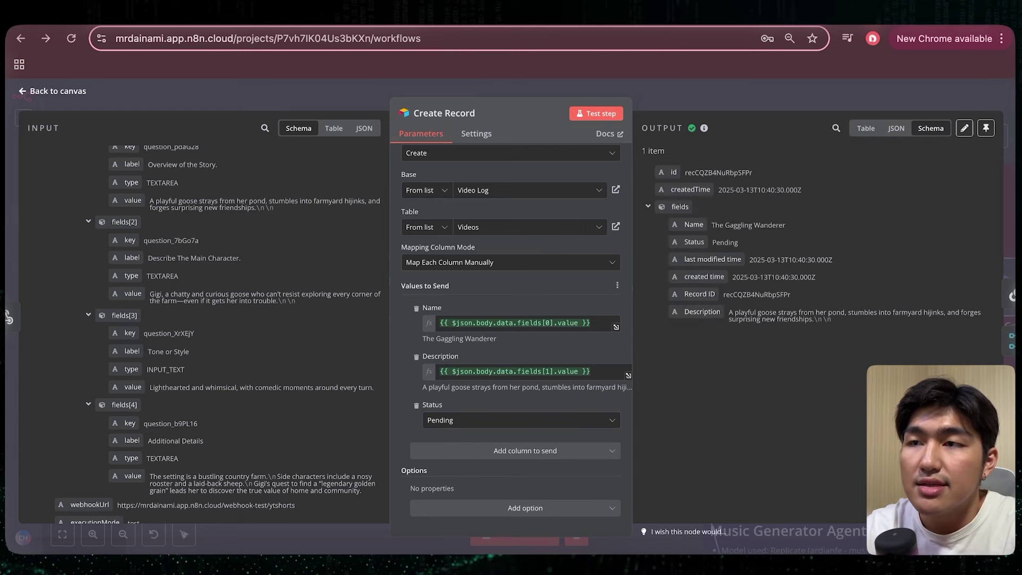
key("ctrl+Tab")
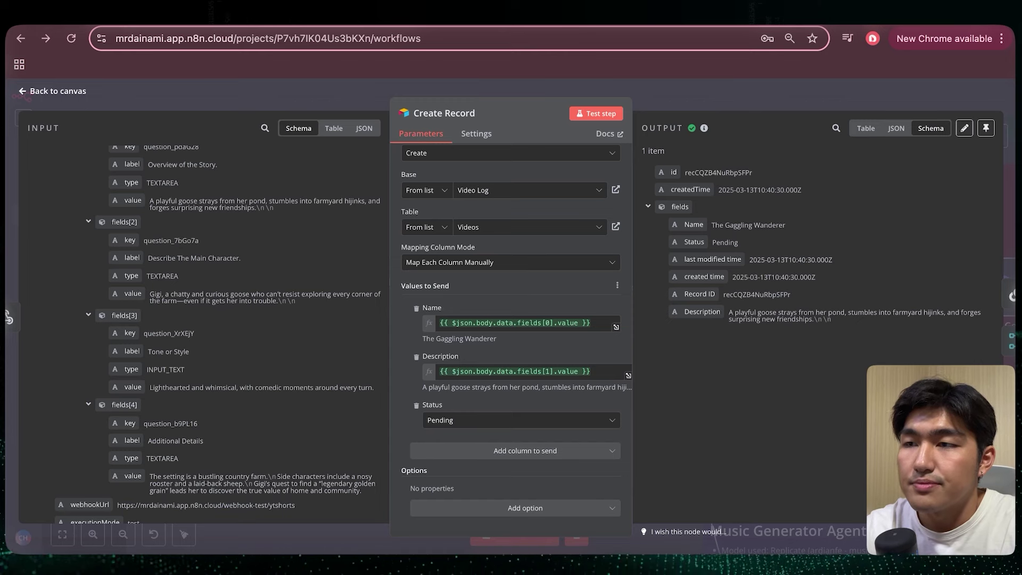
key("Escape")
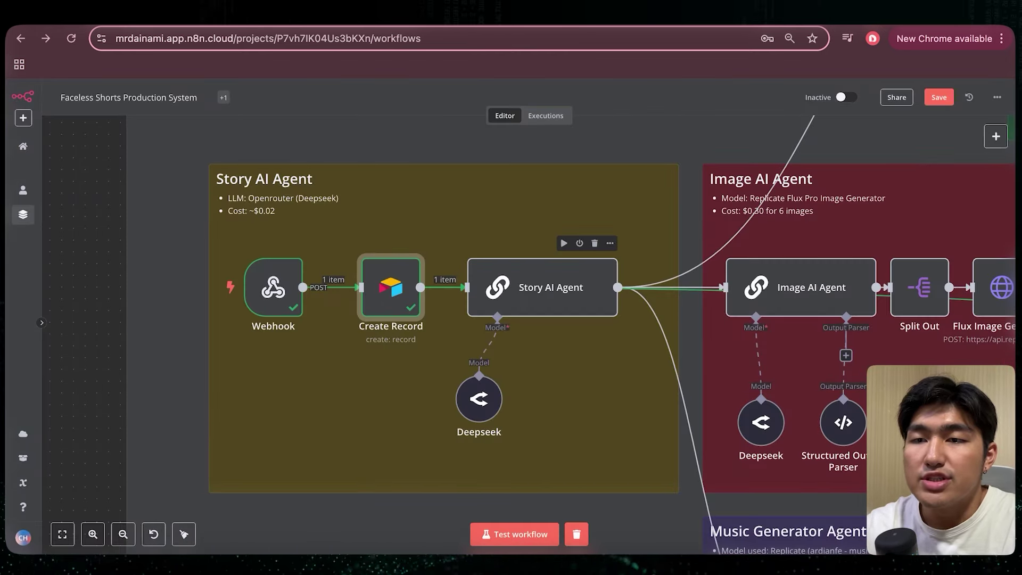
left_click_drag(553, 287, 554, 276)
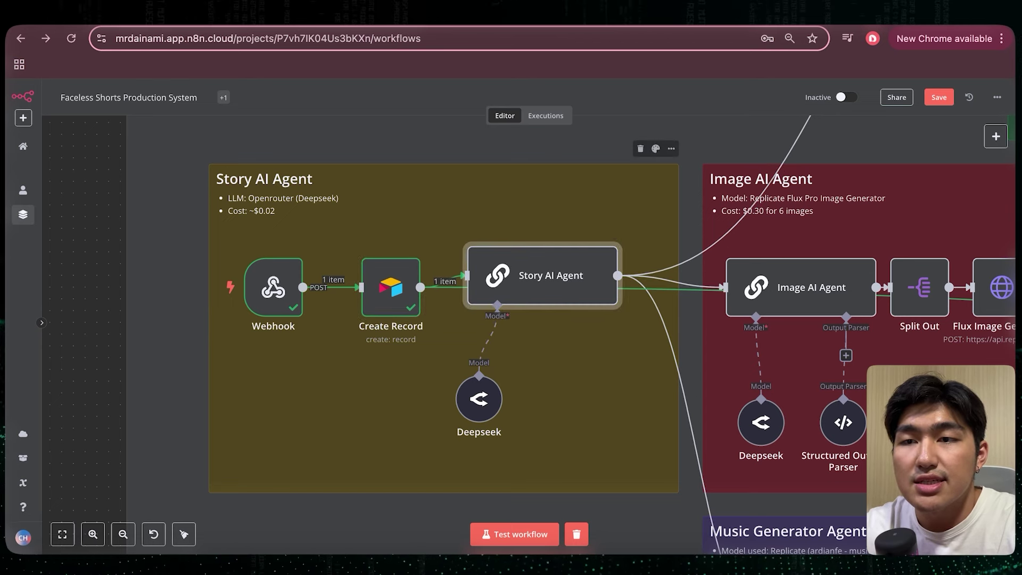
left_click_drag(553, 275, 554, 287)
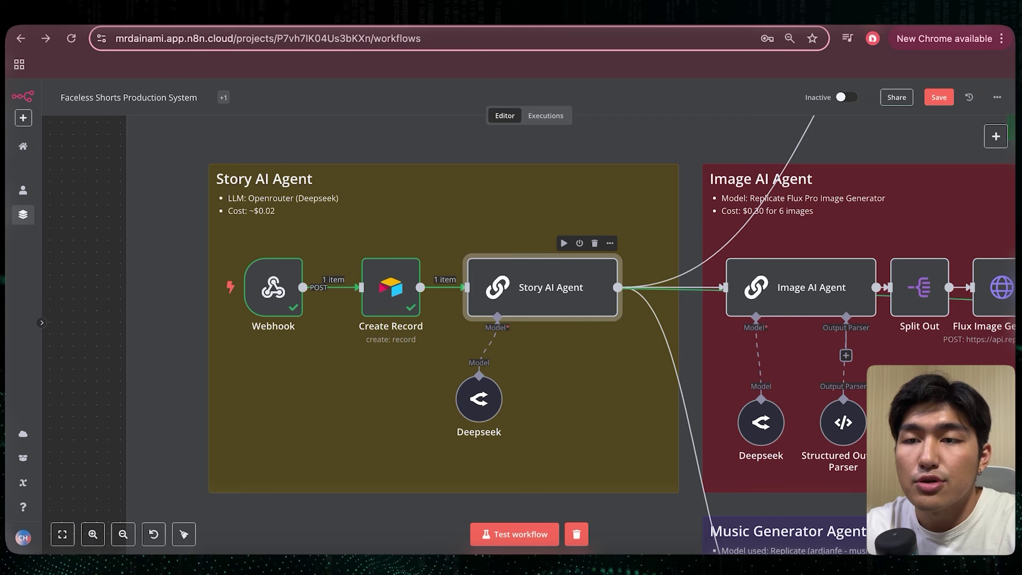
Step: Search the node library for "llm", look through the results around Basic LLM Chain, and close the library without adding a node
key("Tab")
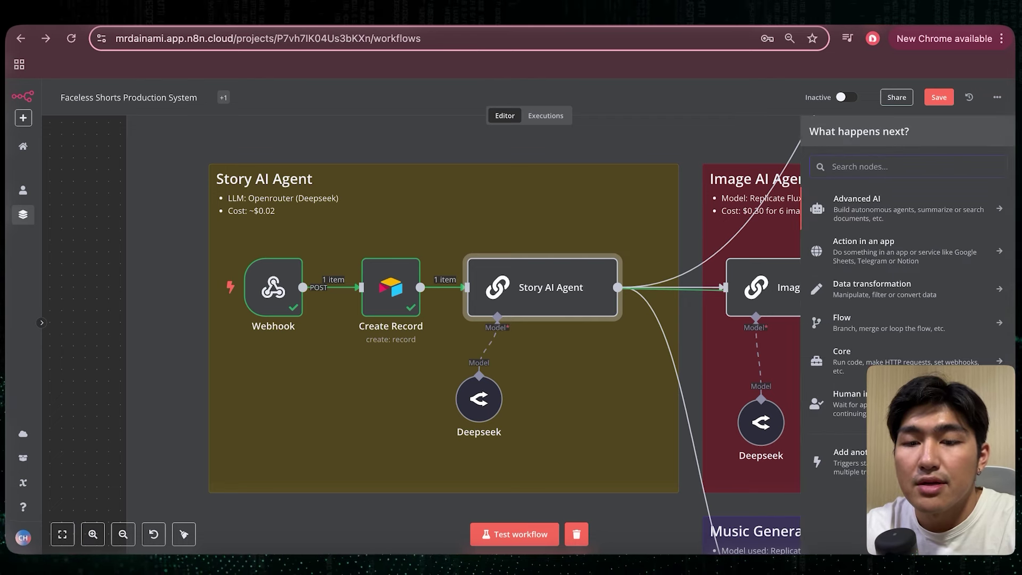
type("llm")
key("Down")
key("Down")
key("Down")
key("Down")
key("Down")
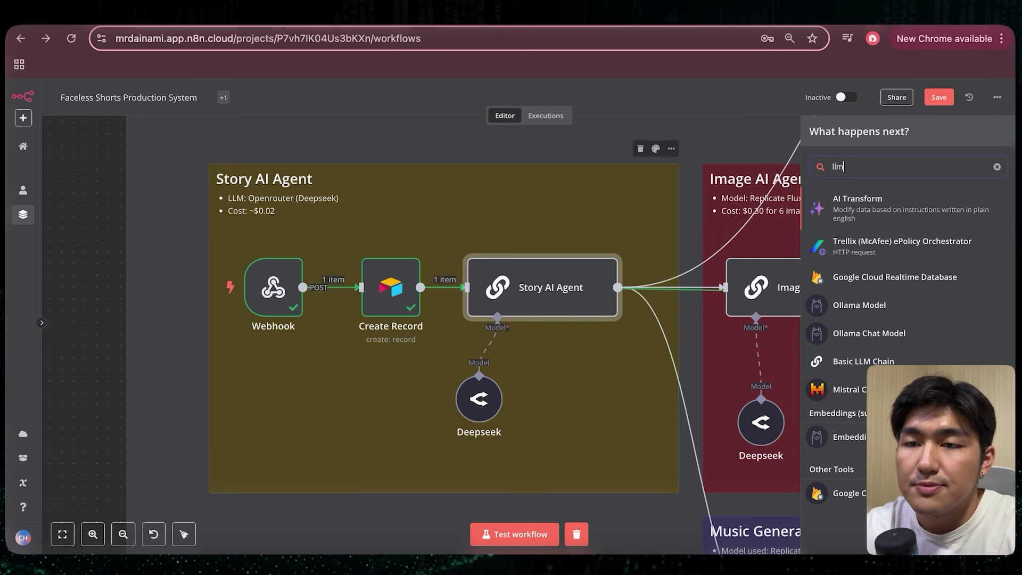
key("Escape")
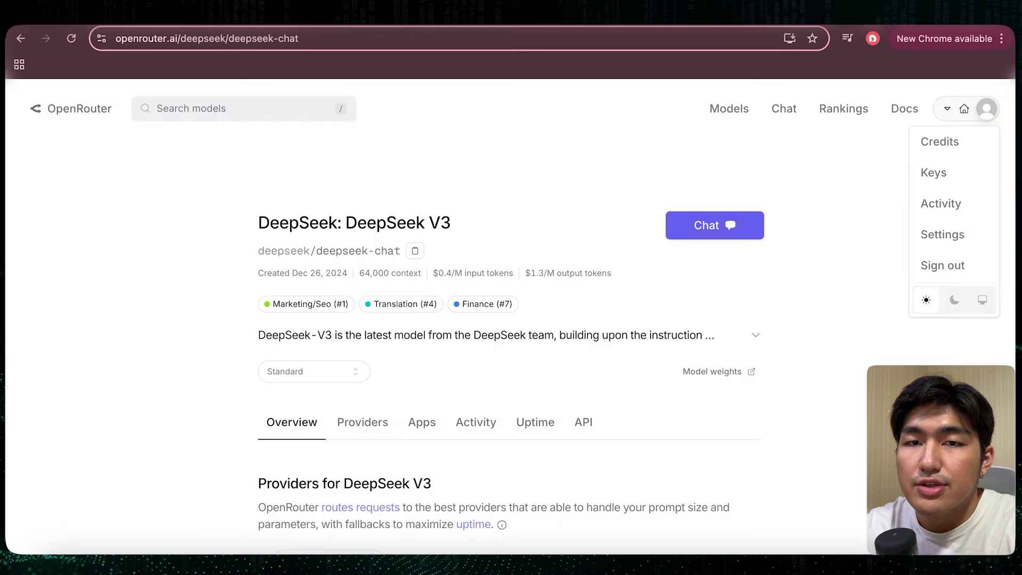
Step: Switch to OpenRouter and open the account's Credits page
mouse_move(986, 108)
left_click(938, 141)
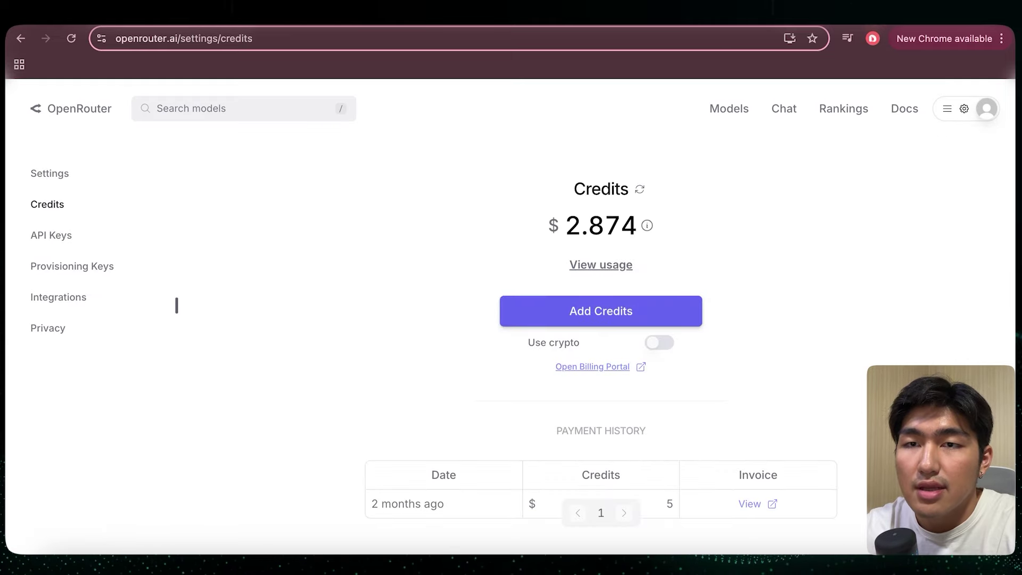
Step: Filter the OpenRouter model list by "deepseek" and open the page of the paid DeepSeek: DeepSeek V3 model
left_click(728, 108)
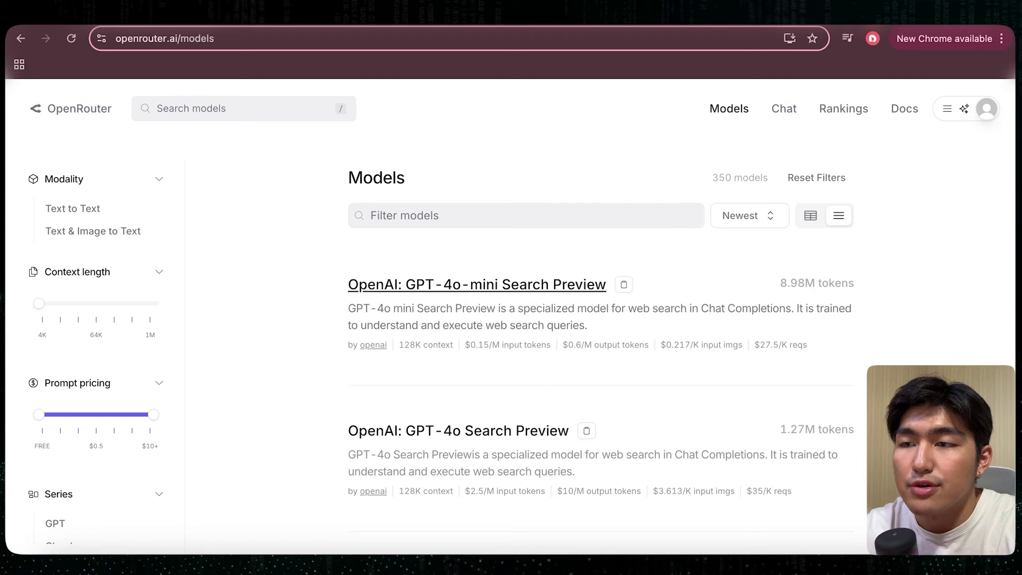
left_click(405, 215)
type("de")
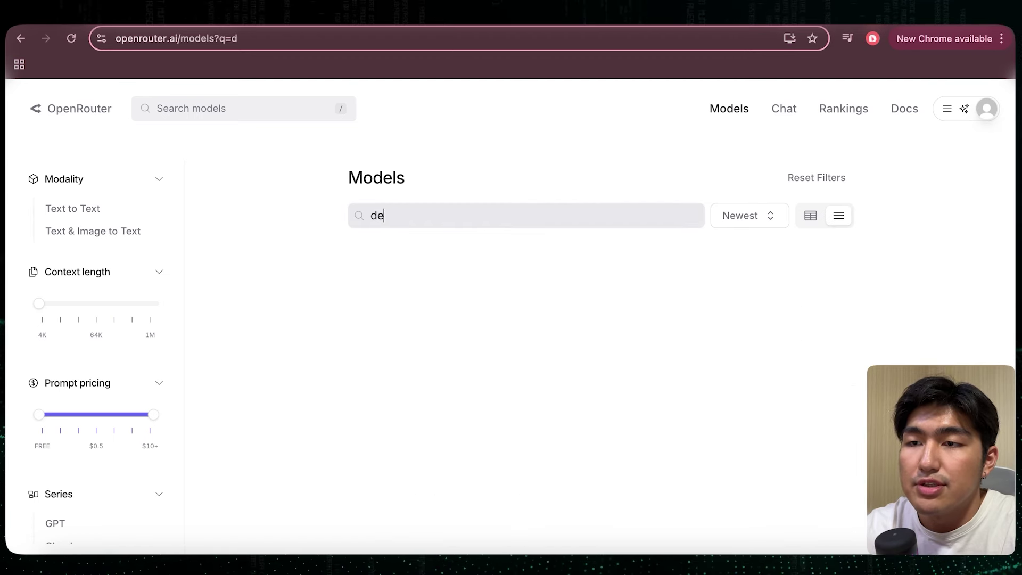
type("epseek")
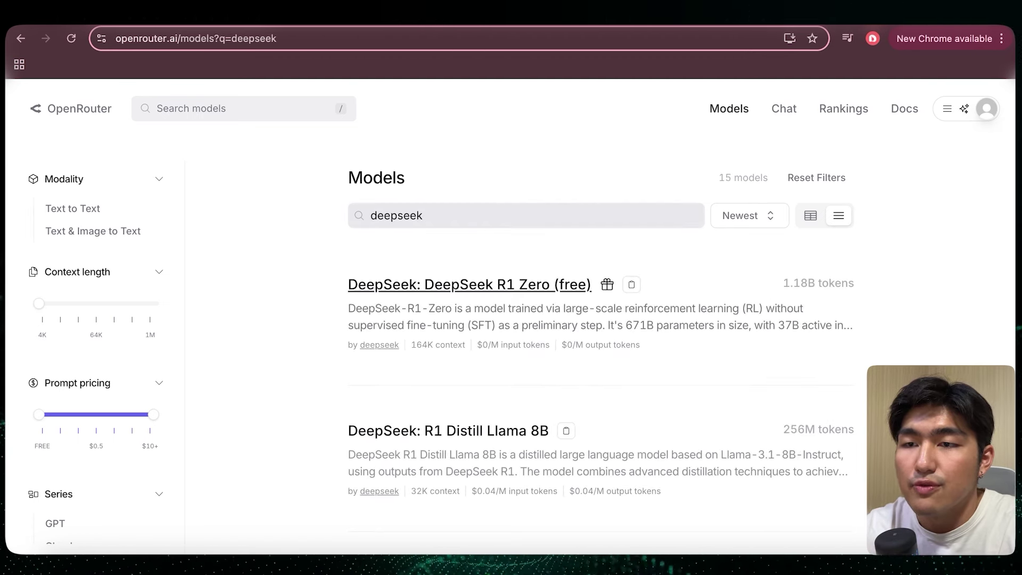
scroll(452, 358, "down", 4)
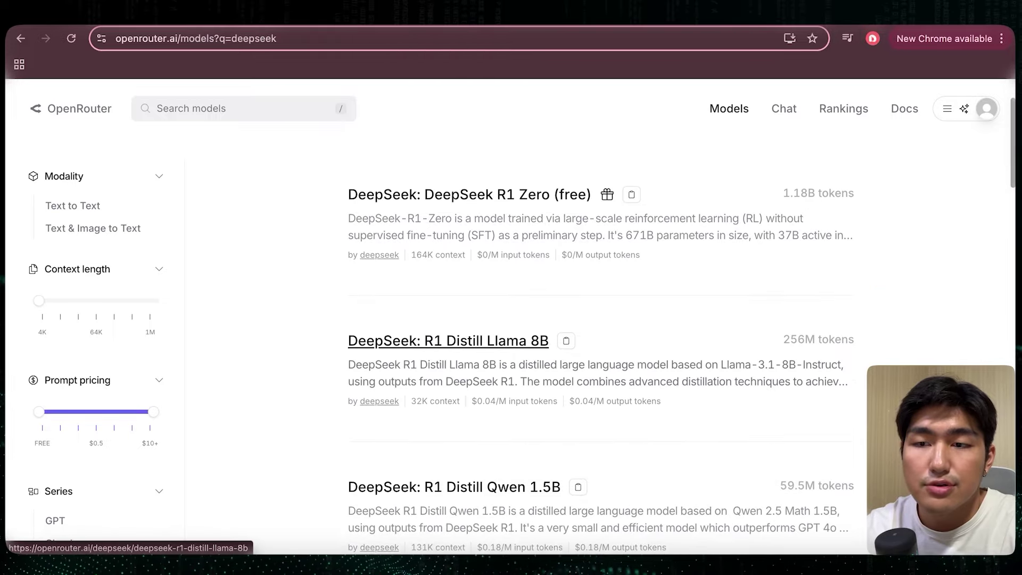
scroll(452, 355, "down", 20)
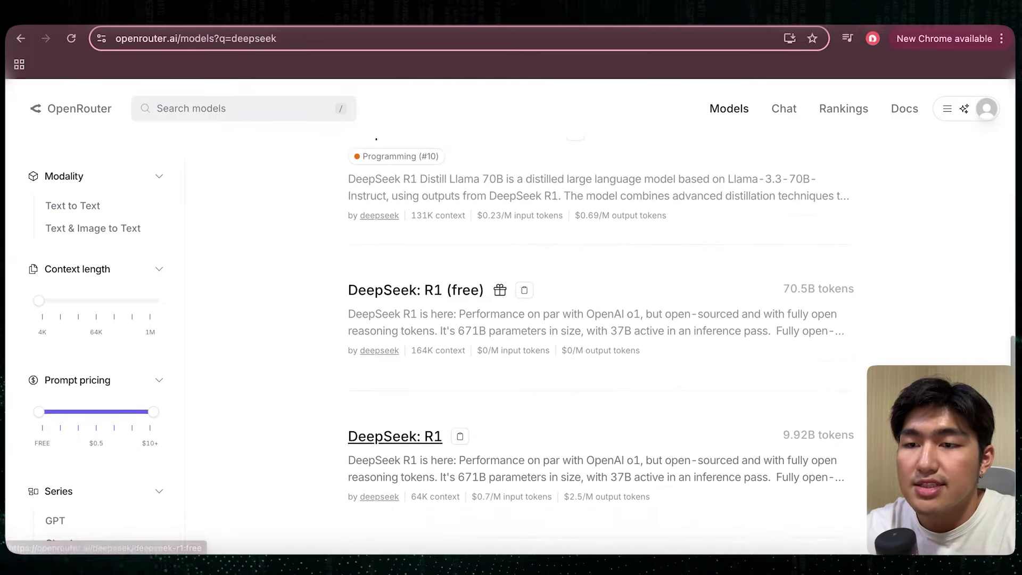
scroll(452, 355, "down", 5)
scroll(452, 356, "up", 6)
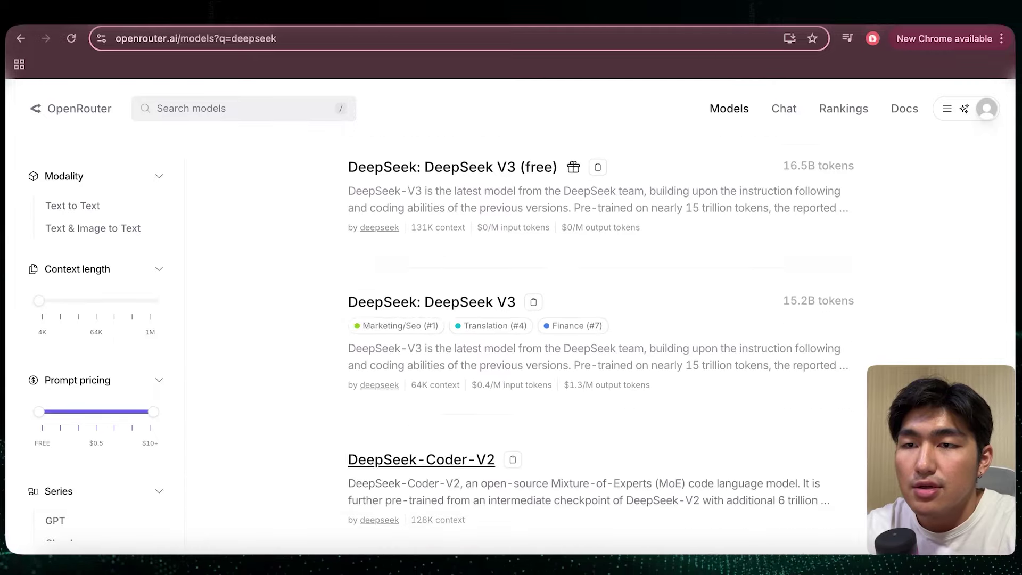
scroll(452, 356, "up", 3)
scroll(452, 355, "down", 3)
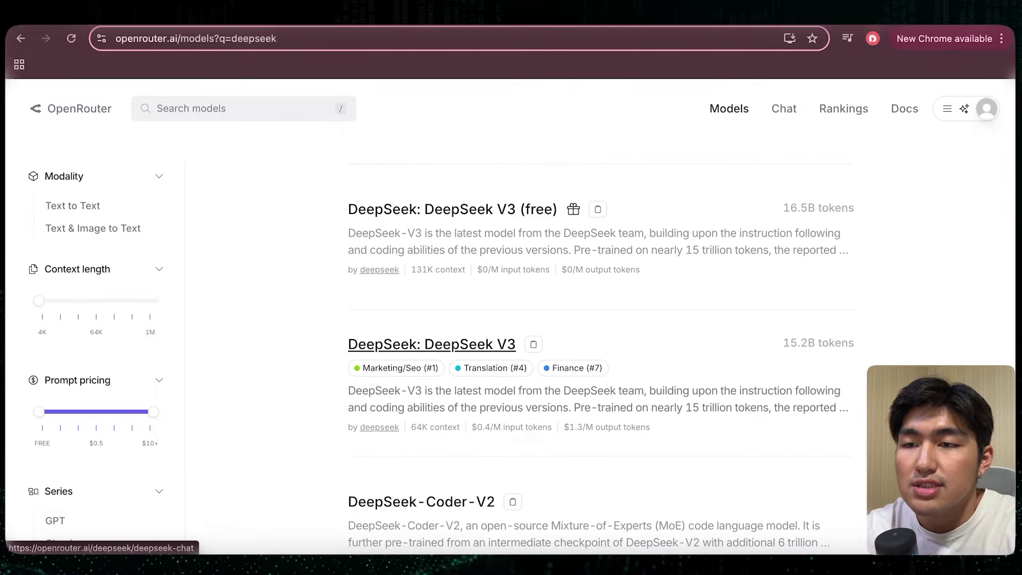
left_click(431, 345)
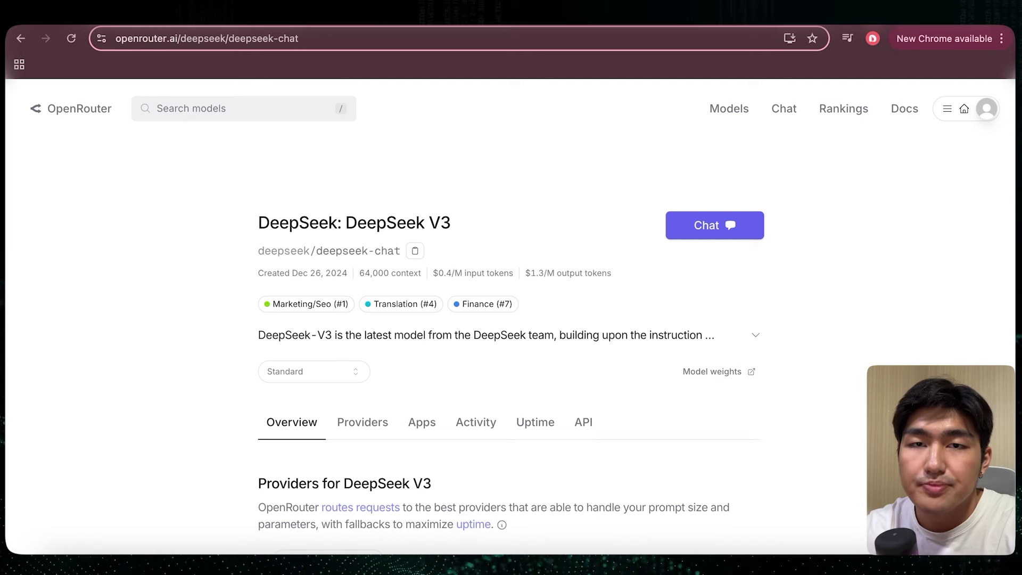
Step: Open the OpenRouter account's API keys page
mouse_move(947, 109)
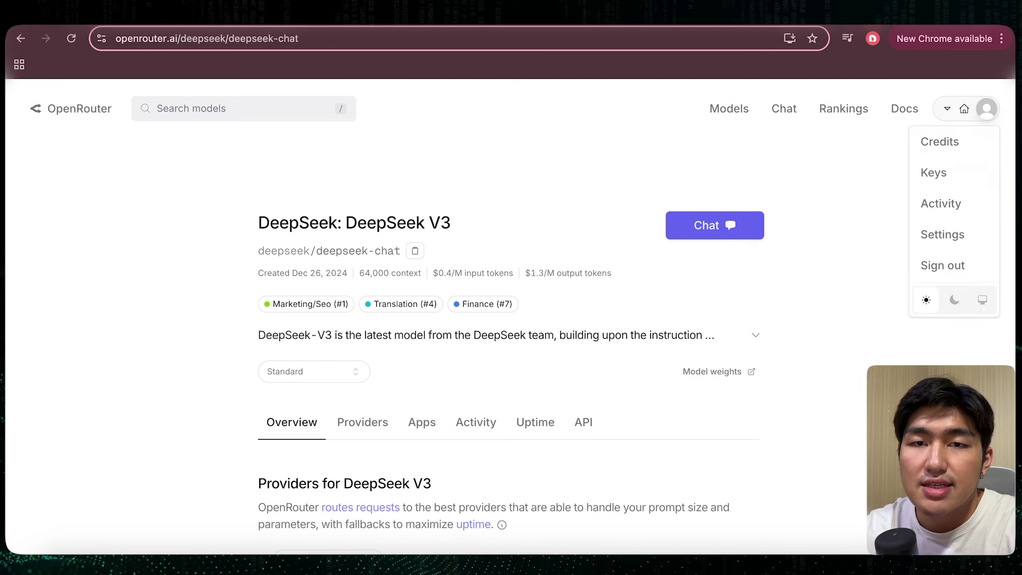
left_click(934, 173)
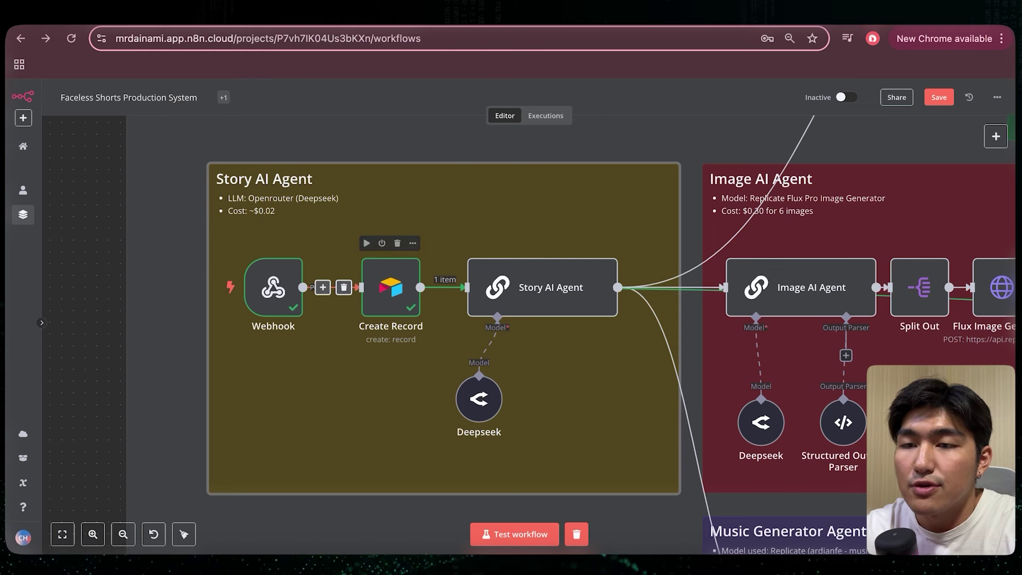
Step: In n8n, open the Story AI Agent's Deepseek node, view the blank form for a new OpenRouter credential, and close it unsaved
double_click(478, 399)
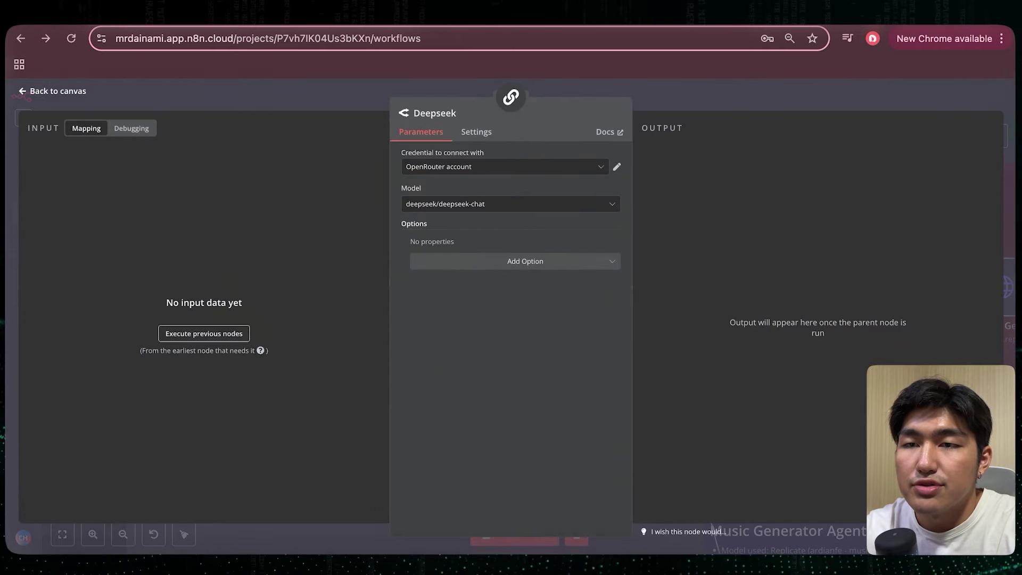
left_click(504, 167)
left_click(463, 221)
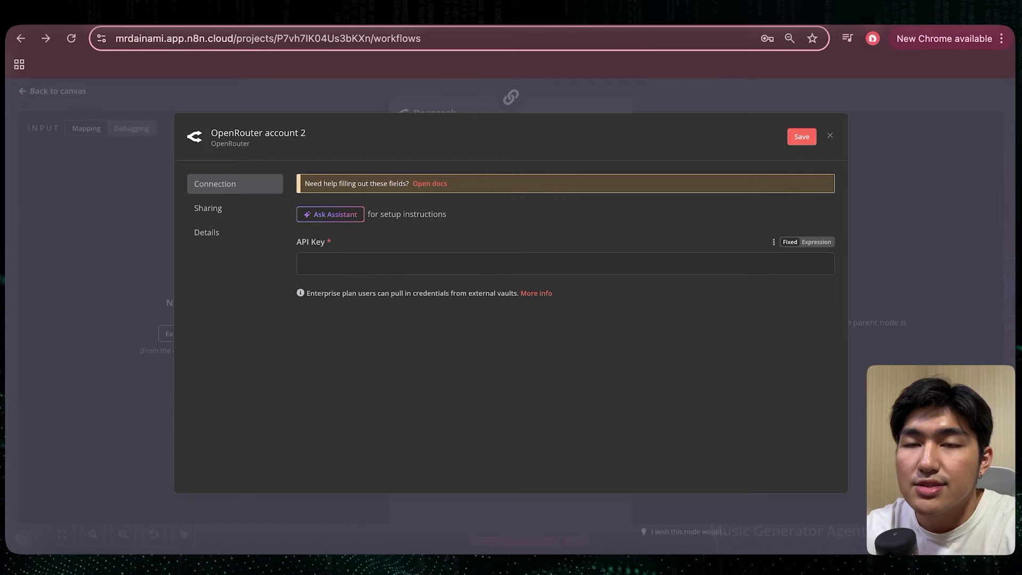
key("Escape")
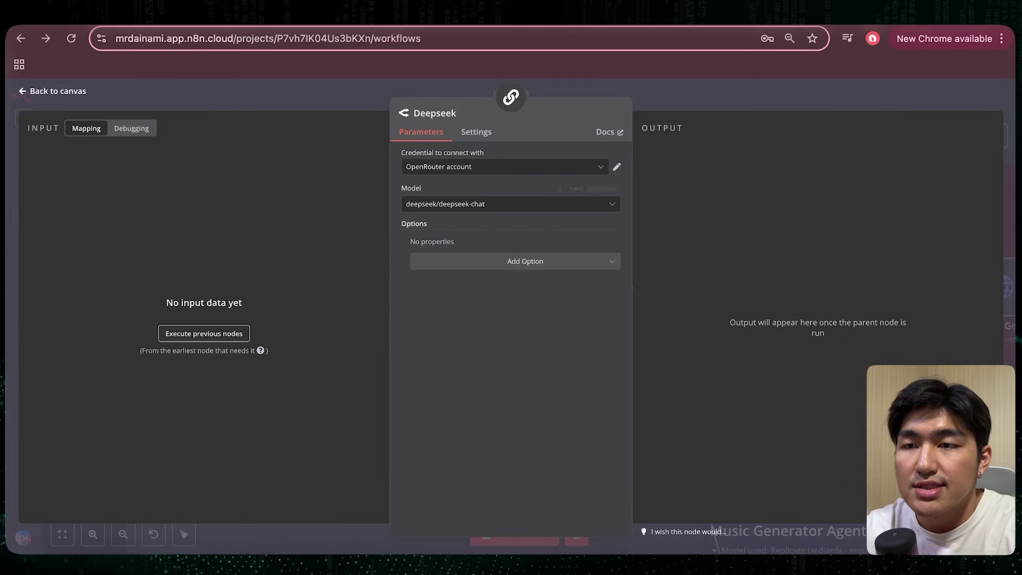
Step: Check the Deepseek node's available models, keep deepseek/deepseek-chat, and return to the workflow canvas
left_click(509, 204)
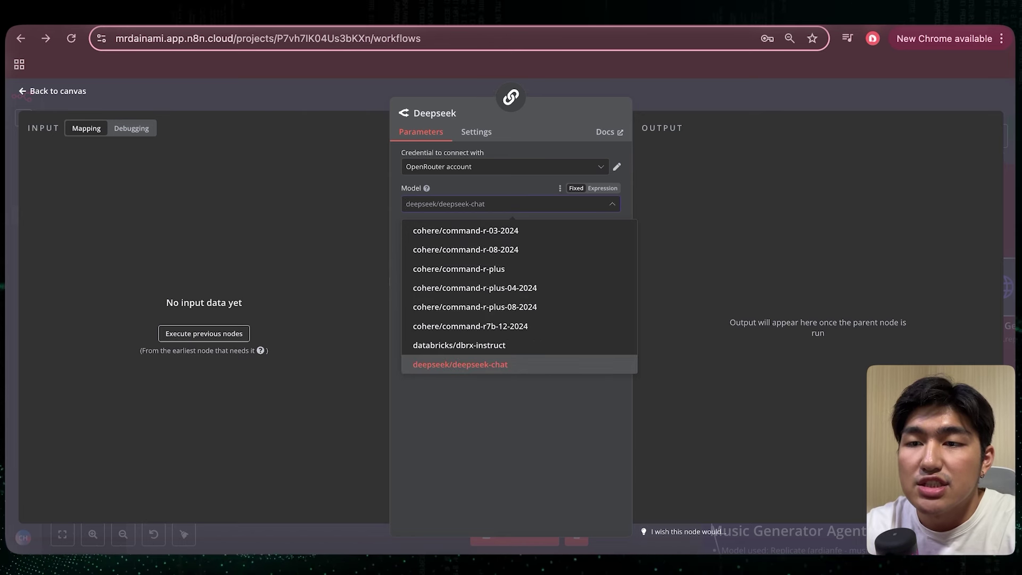
key("Escape")
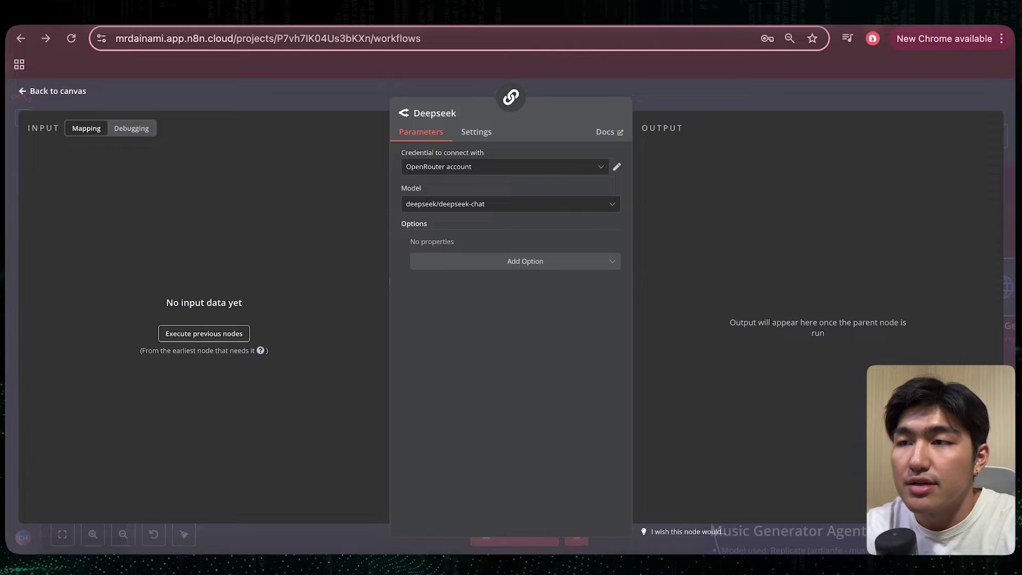
key("Escape")
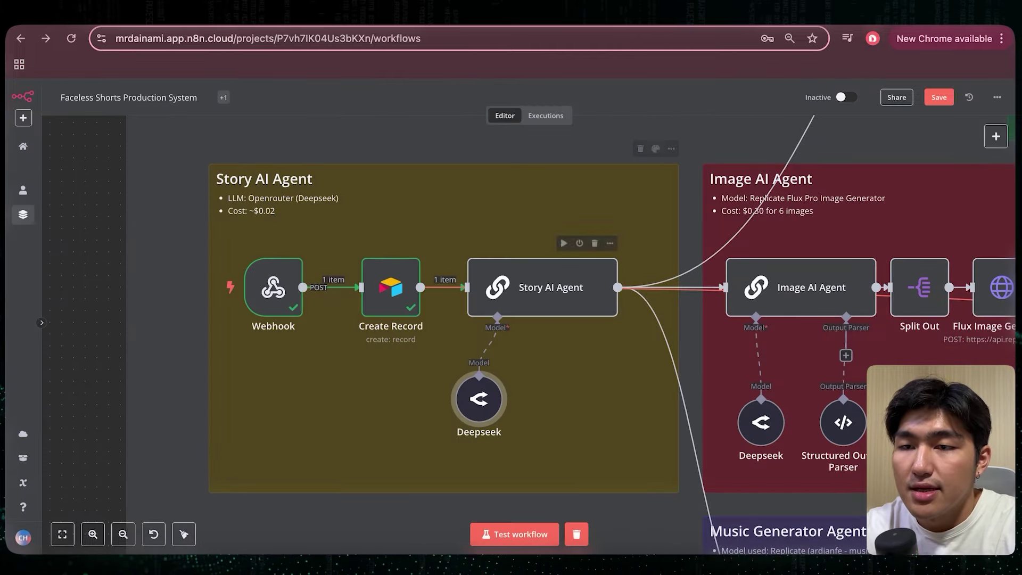
Step: Open the Story AI Agent's user prompt in the expanded expression editor and review its scriptwriter instructions and input expressions
double_click(543, 288)
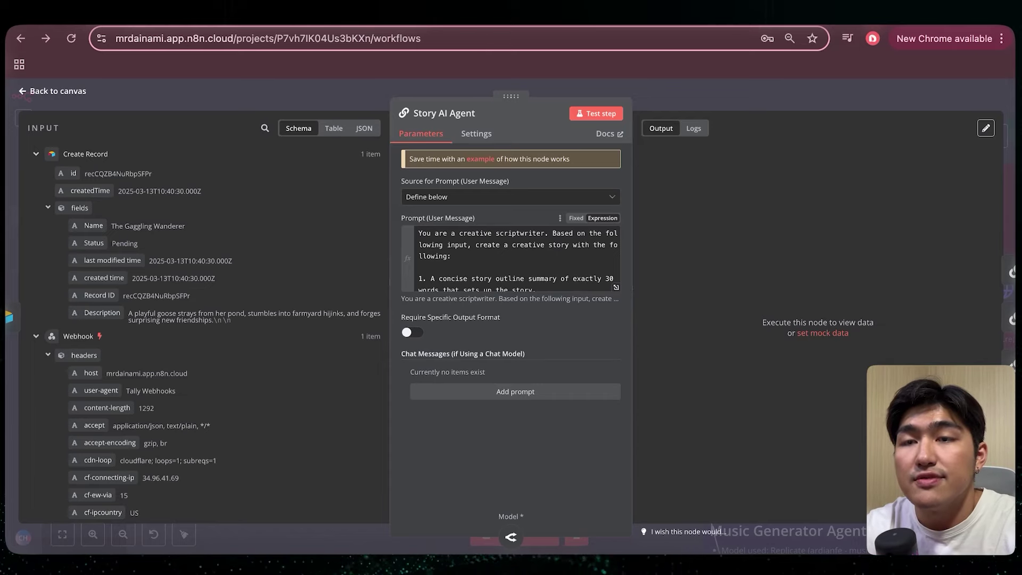
left_click(616, 287)
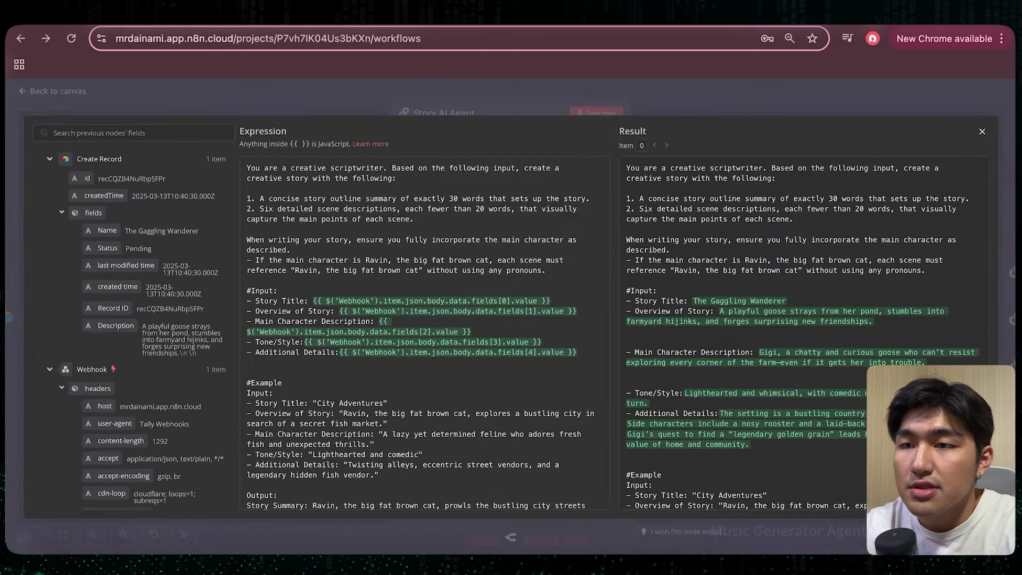
scroll(424, 332, "down", 1)
scroll(424, 333, "up", 1)
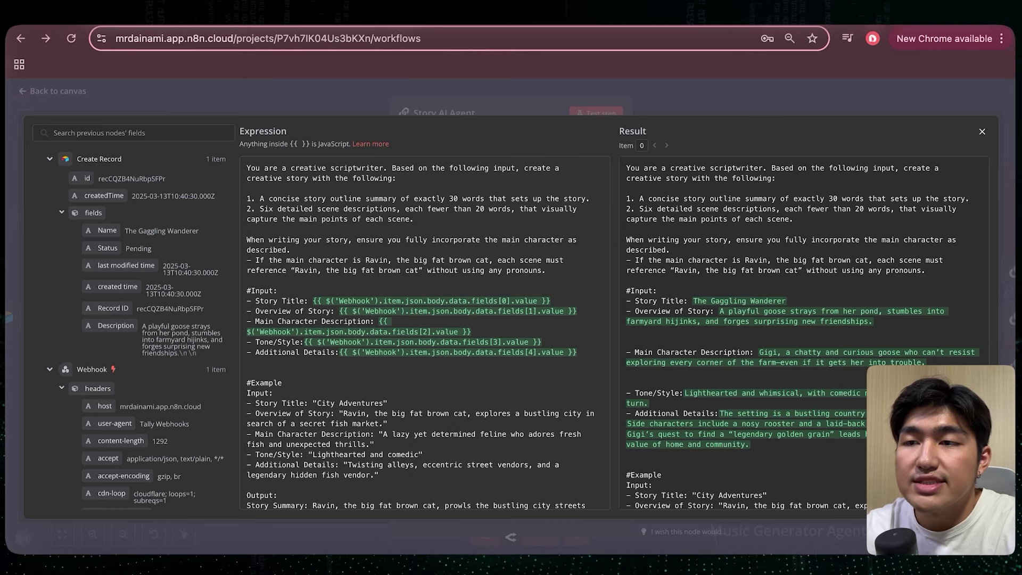
scroll(426, 334, "down", 1)
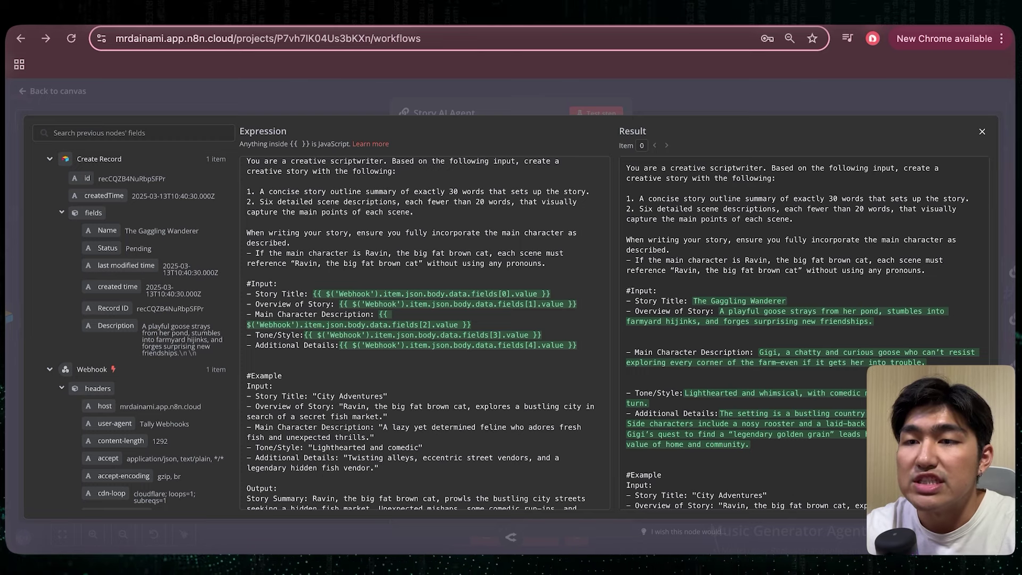
scroll(426, 334, "down", 2)
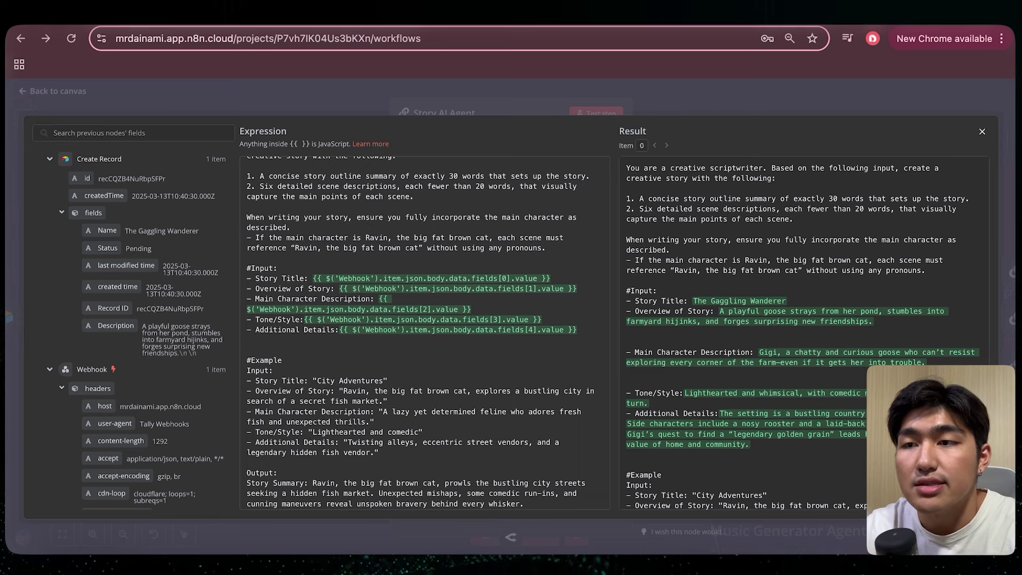
scroll(426, 332, "down", 2)
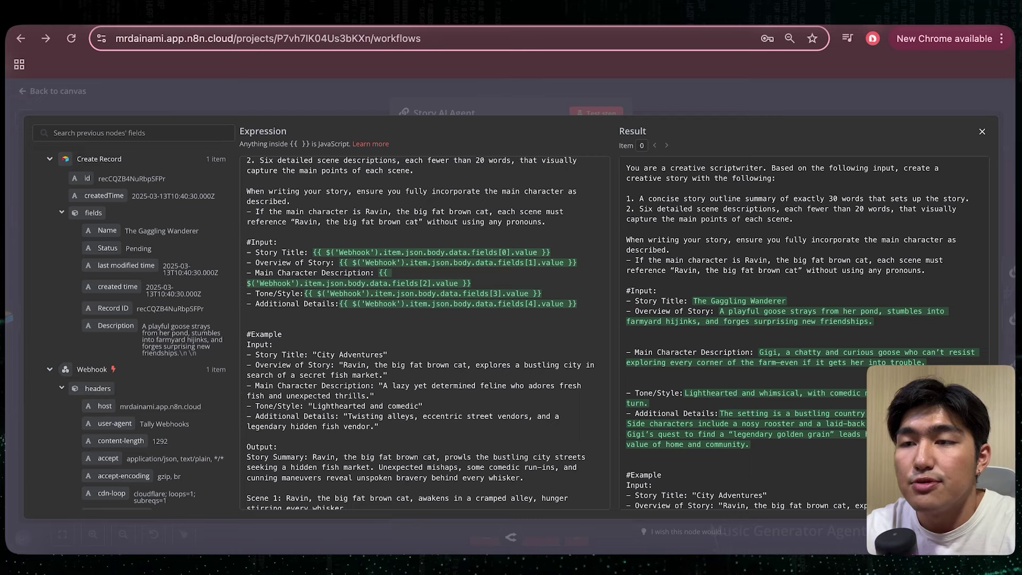
Step: Examine the Webhook body's form fields and compare their values with the expressions in the prompt's Input section
scroll(133, 330, "down", 3)
scroll(144, 330, "down", 10)
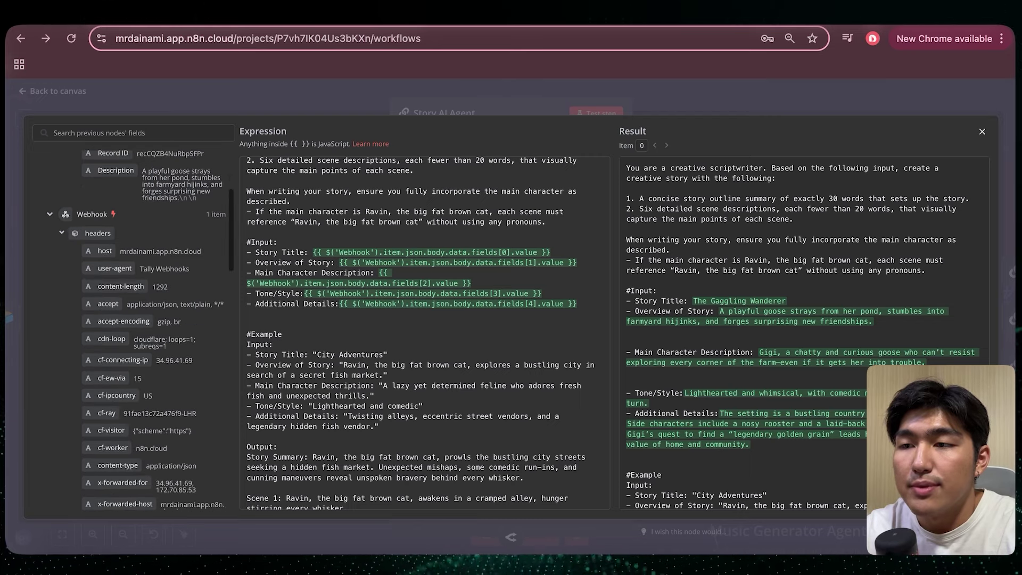
scroll(133, 330, "down", 5)
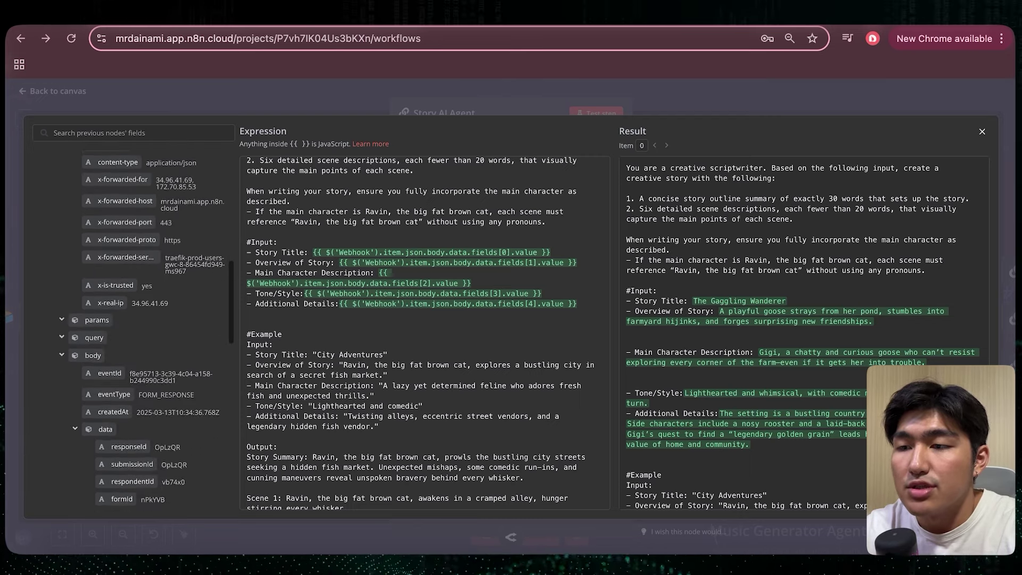
scroll(133, 329, "down", 2)
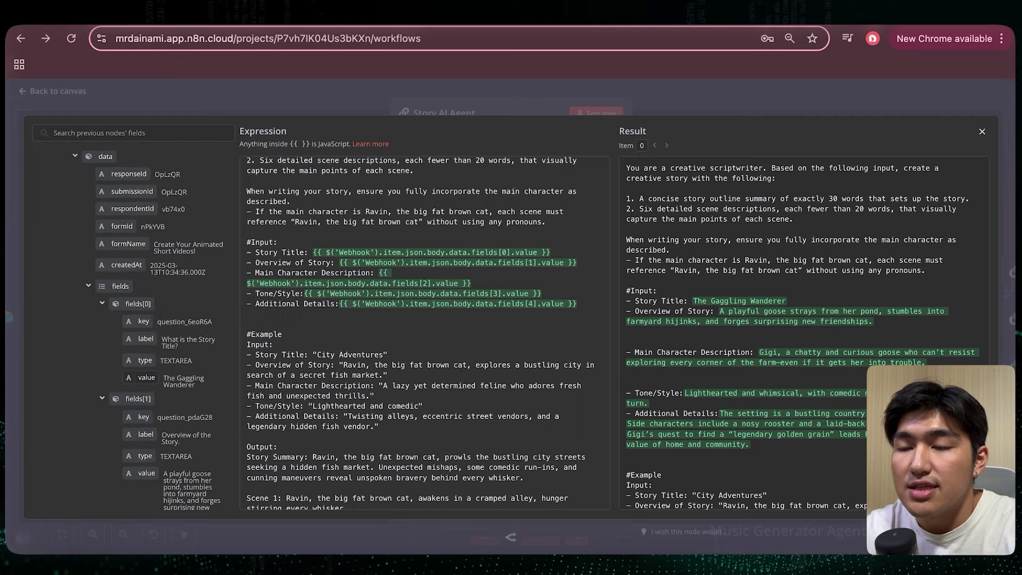
scroll(133, 330, "down", 3)
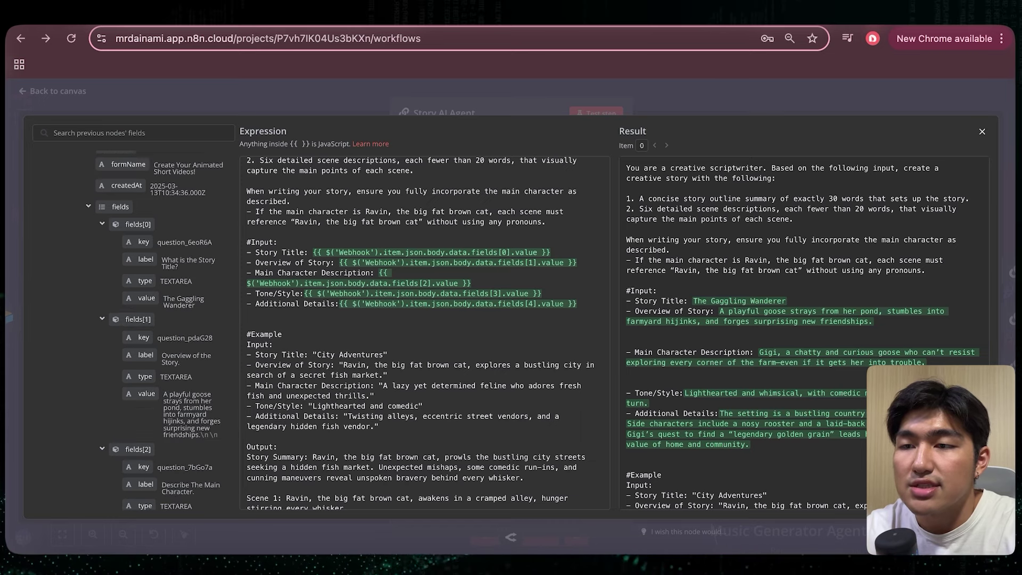
Step: Read the prompt's "City Adventures" example output and its required format of a story summary and six scenes
scroll(425, 333, "down", 3)
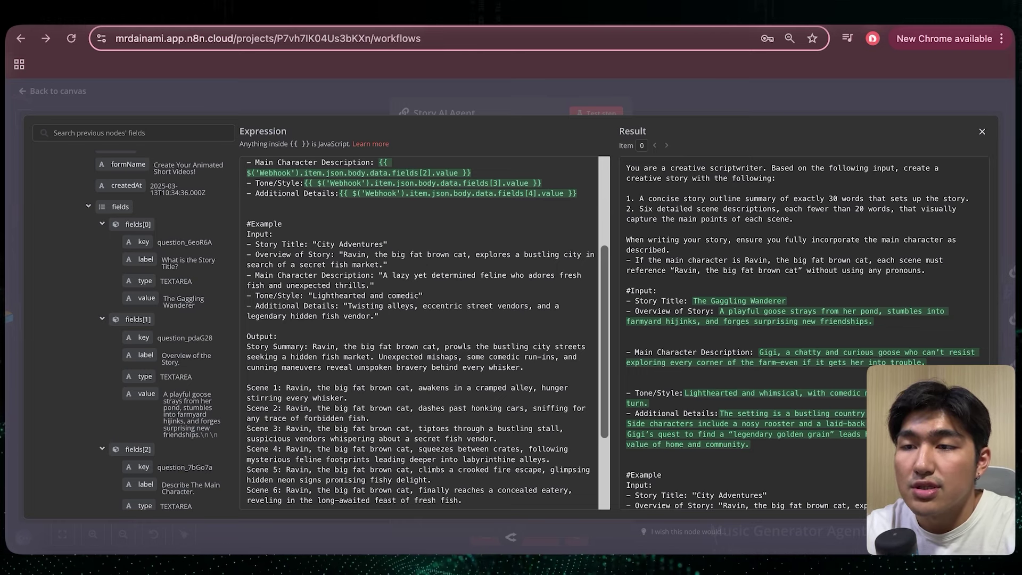
scroll(420, 330, "down", 3)
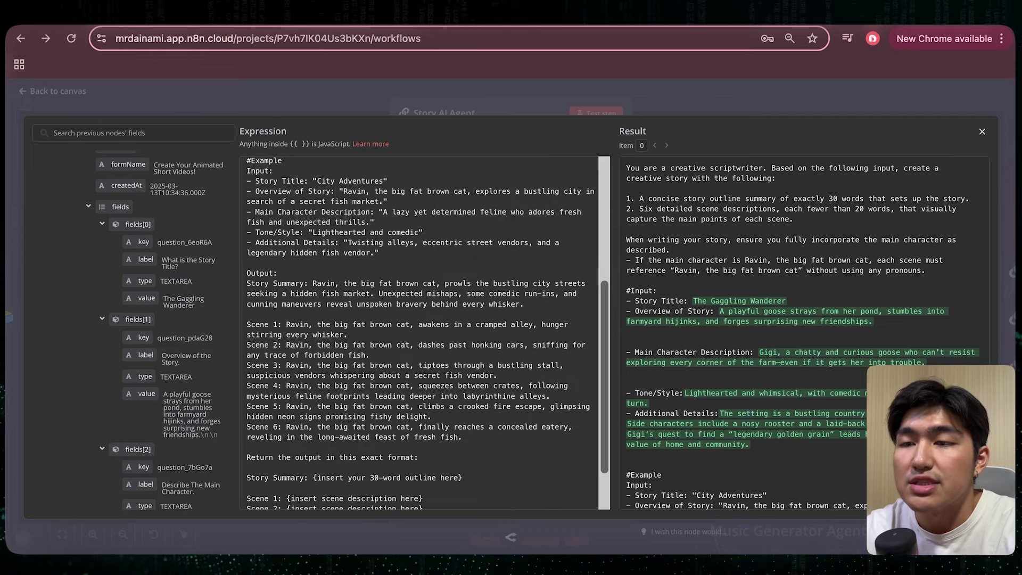
scroll(420, 330, "down", 3)
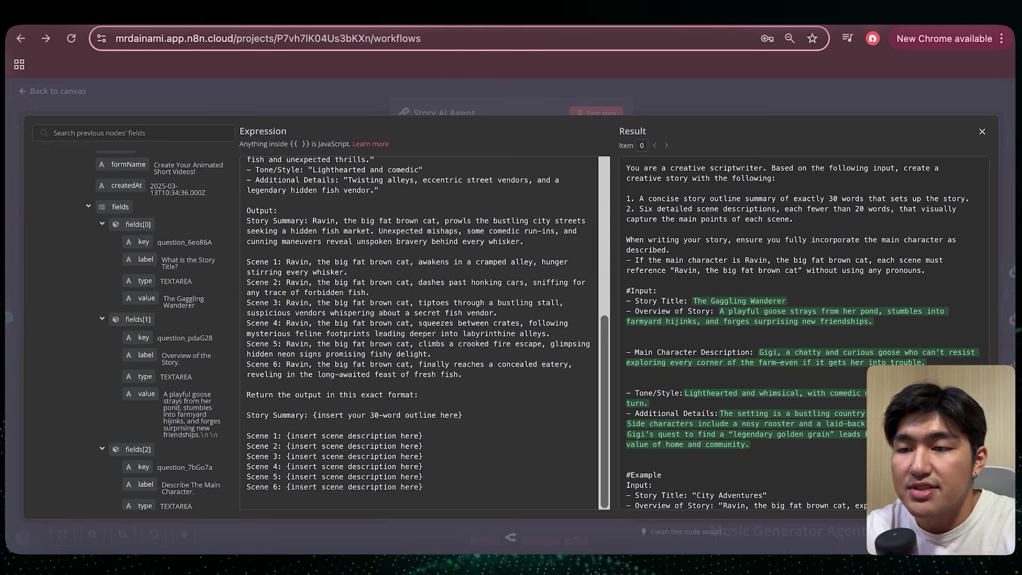
Step: Recheck the Story AI Agent's prompt, close the expression editor, run the node to generate the story, and return to the canvas
scroll(424, 333, "up", 5)
scroll(425, 332, "down", 5)
scroll(424, 332, "up", 5)
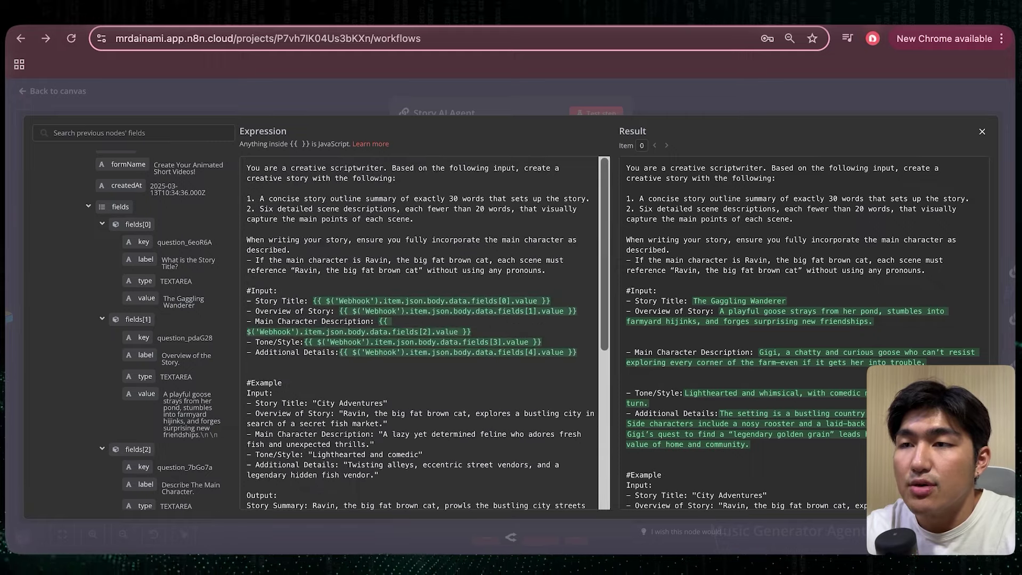
left_click(982, 131)
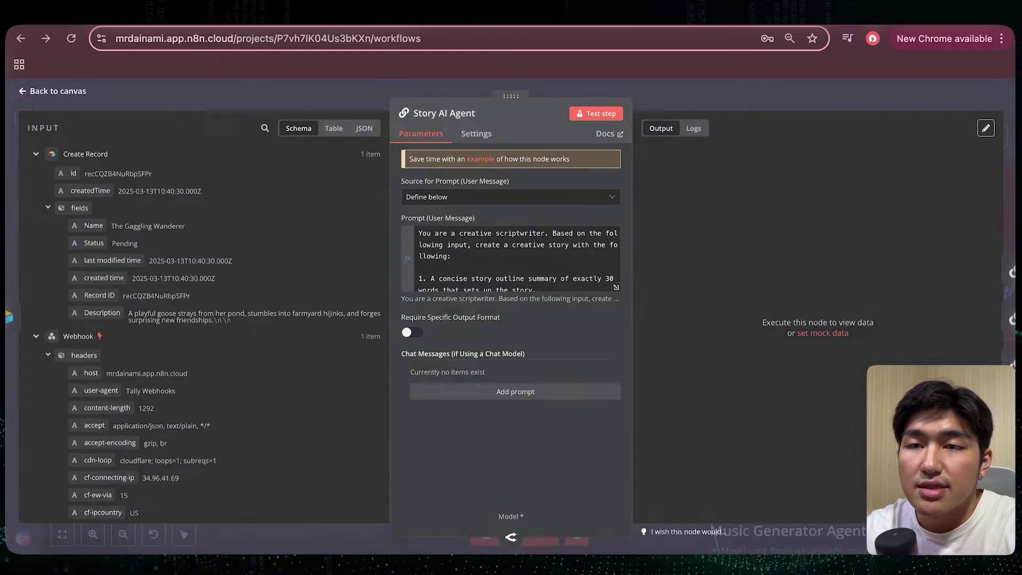
left_click(596, 113)
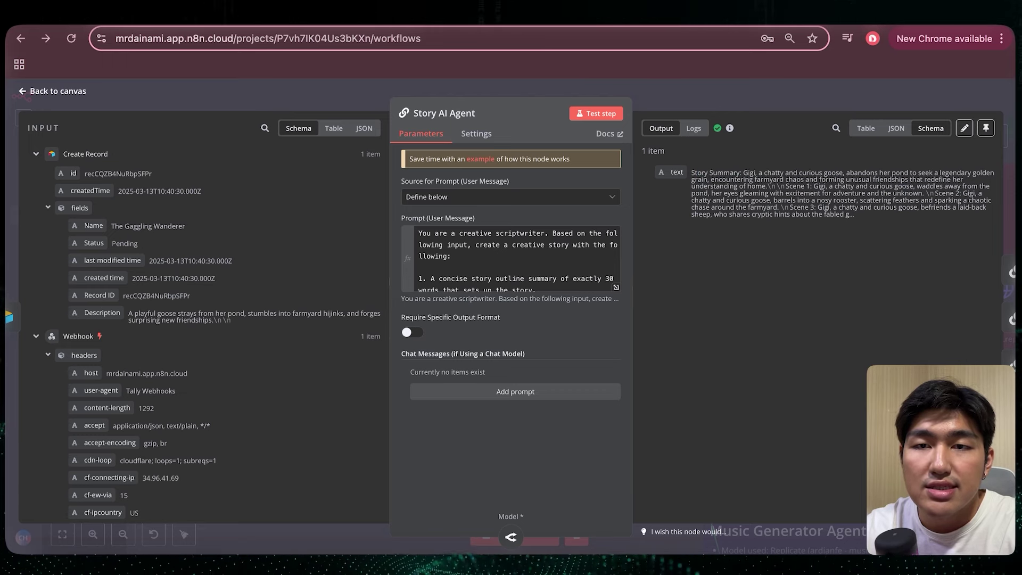
key("Escape")
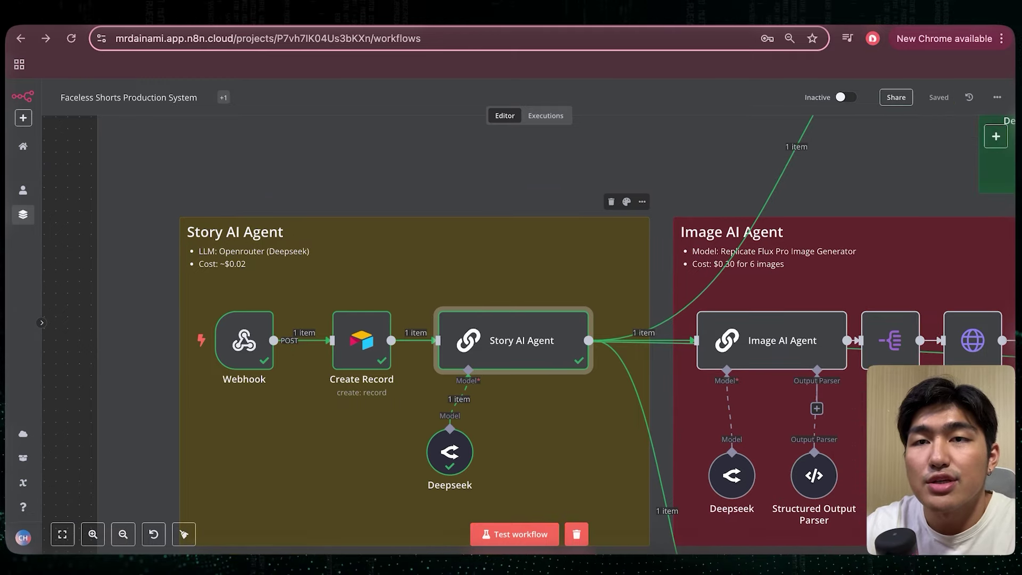
Step: Examine the Voice AI Agent section of the workflow, from the Voiceover Agent through to the Edit Fields1 node
scroll(529, 319, "right", 4)
scroll(529, 319, "up", 2)
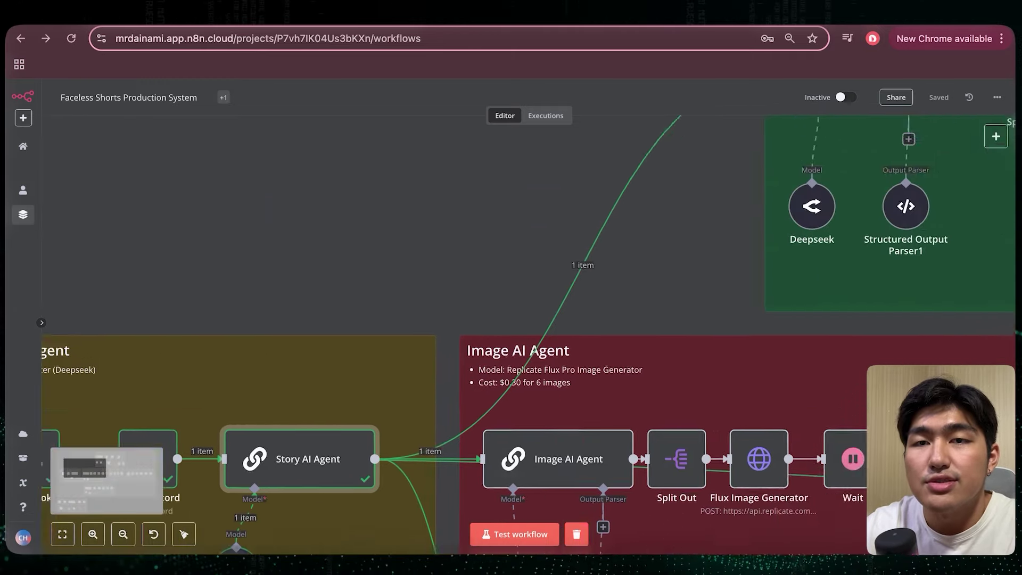
scroll(529, 320, "right", 10)
scroll(529, 319, "up", 4)
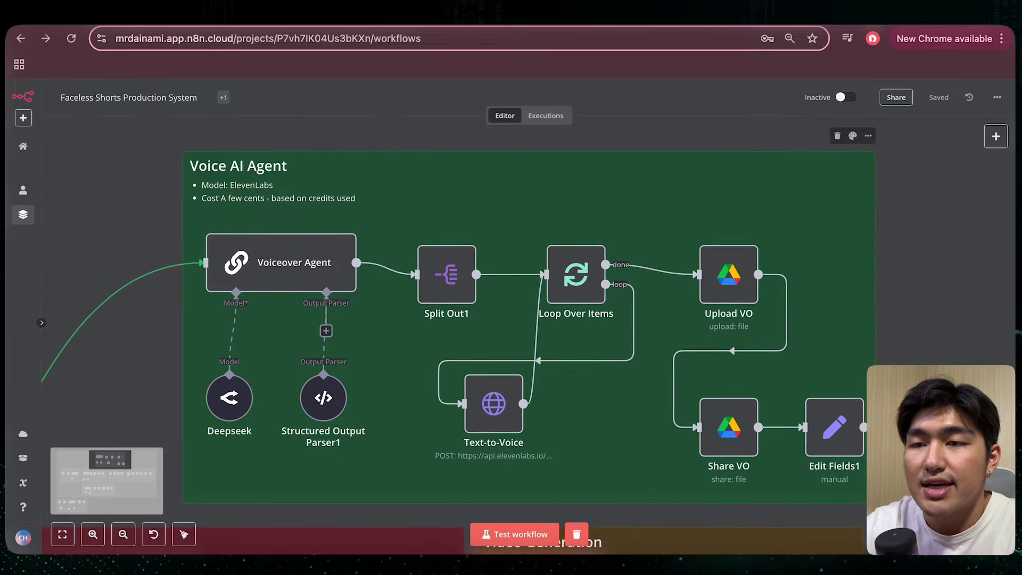
scroll(529, 319, "right", 2)
scroll(529, 319, "down", 1)
scroll(529, 319, "right", 1)
scroll(529, 320, "down", 1)
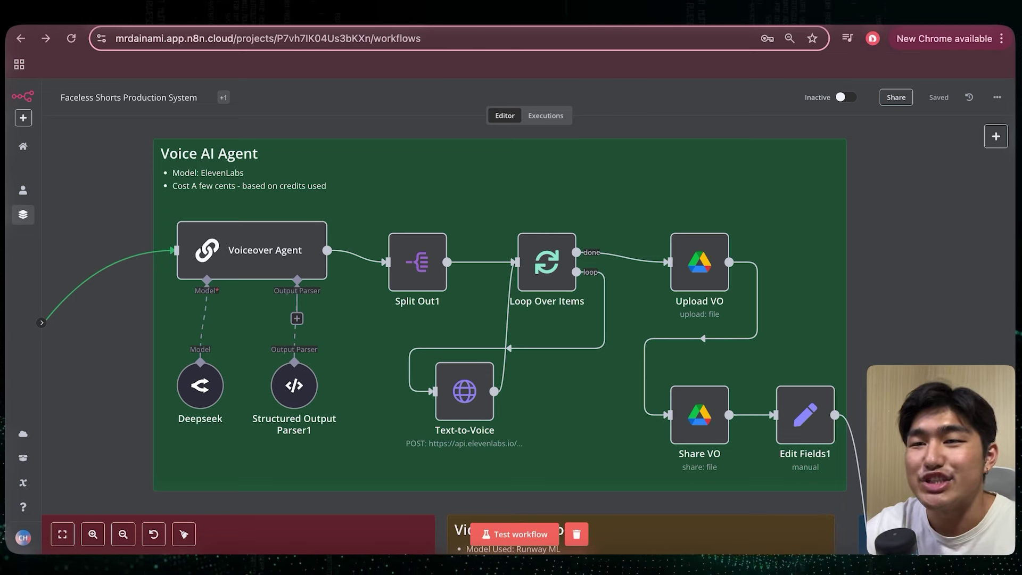
scroll(634, 258, "right", 1)
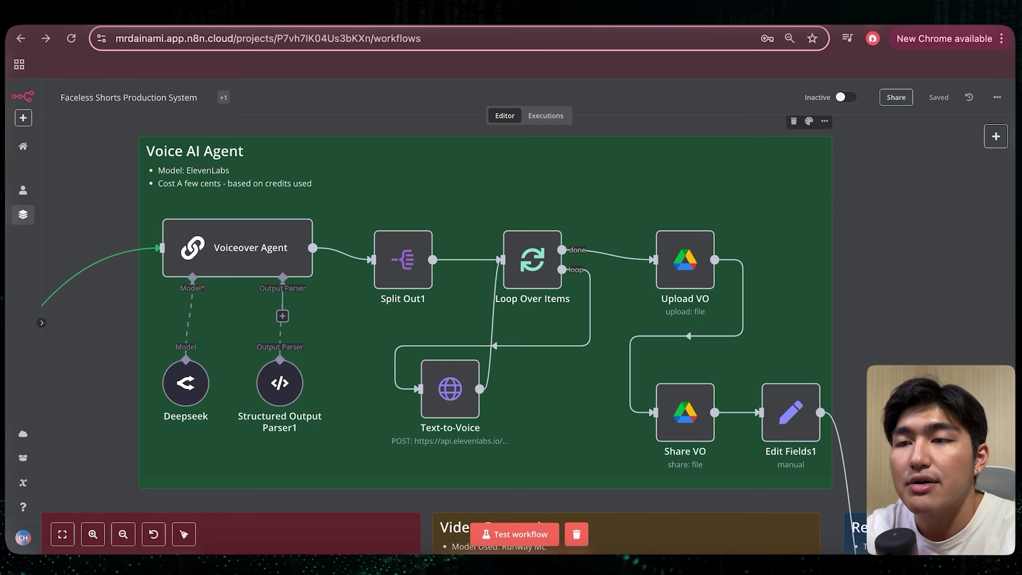
Step: Open the Voiceover Agent's prompt in the expanded expression editor and review how the Story AI Agent's text feeds its voiceover instructions
left_click(237, 248)
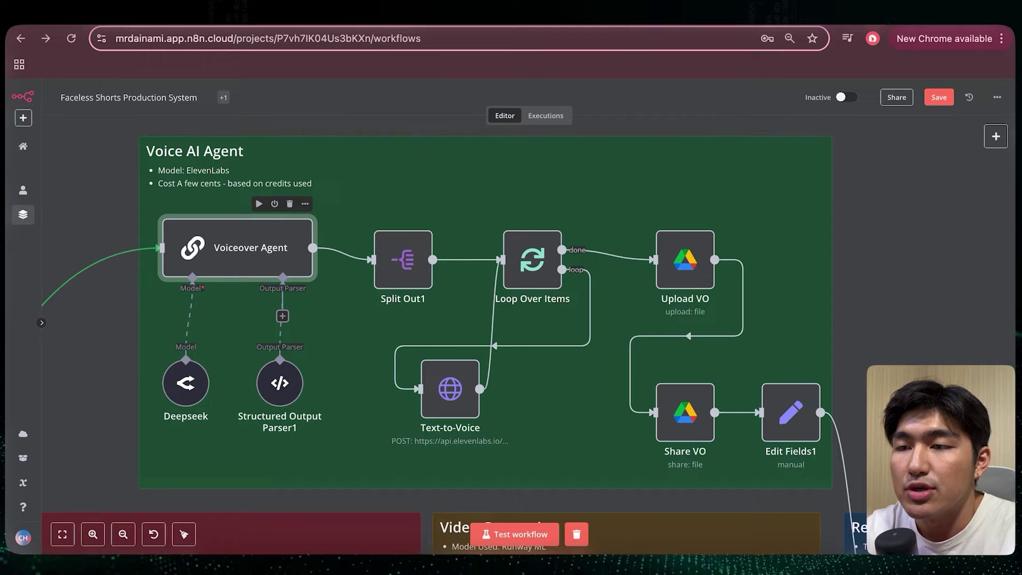
double_click(238, 248)
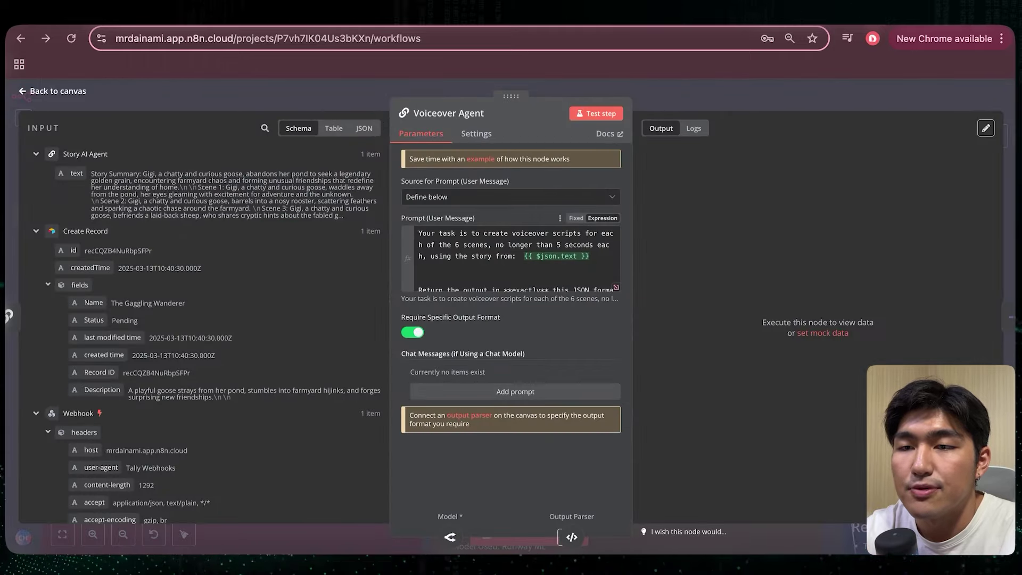
left_click(616, 287)
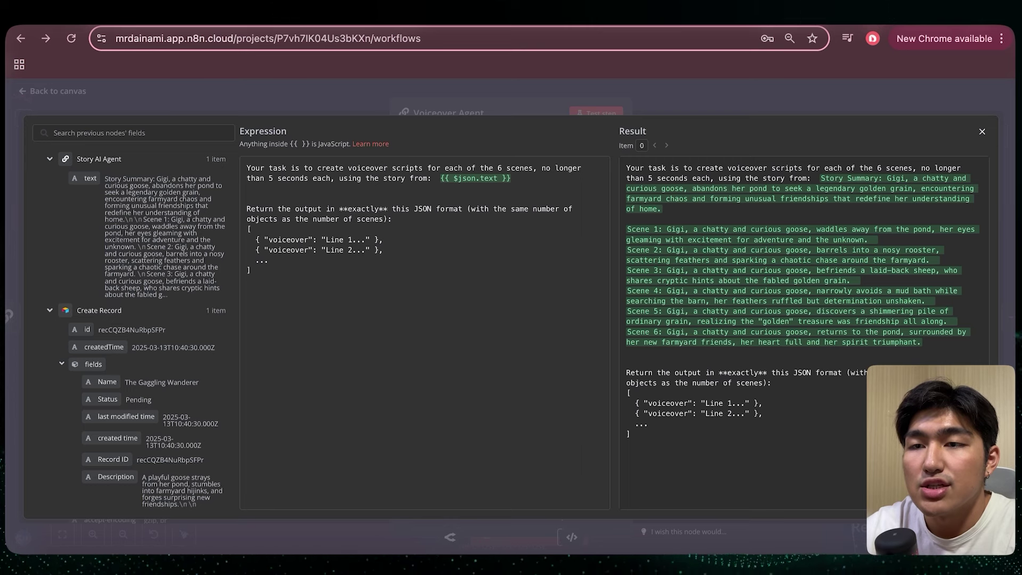
left_click_drag(91, 178, 440, 179)
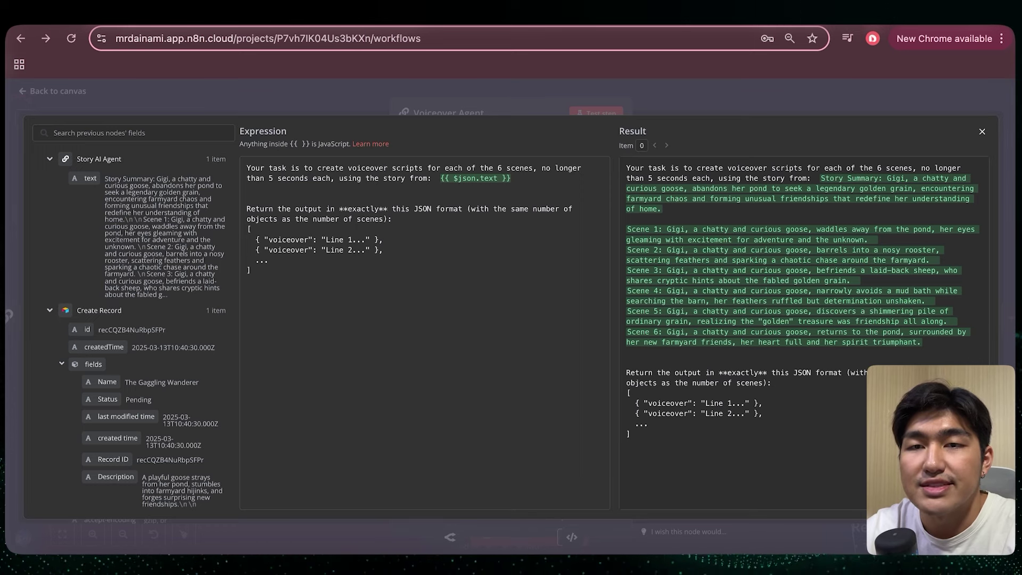
key("Escape")
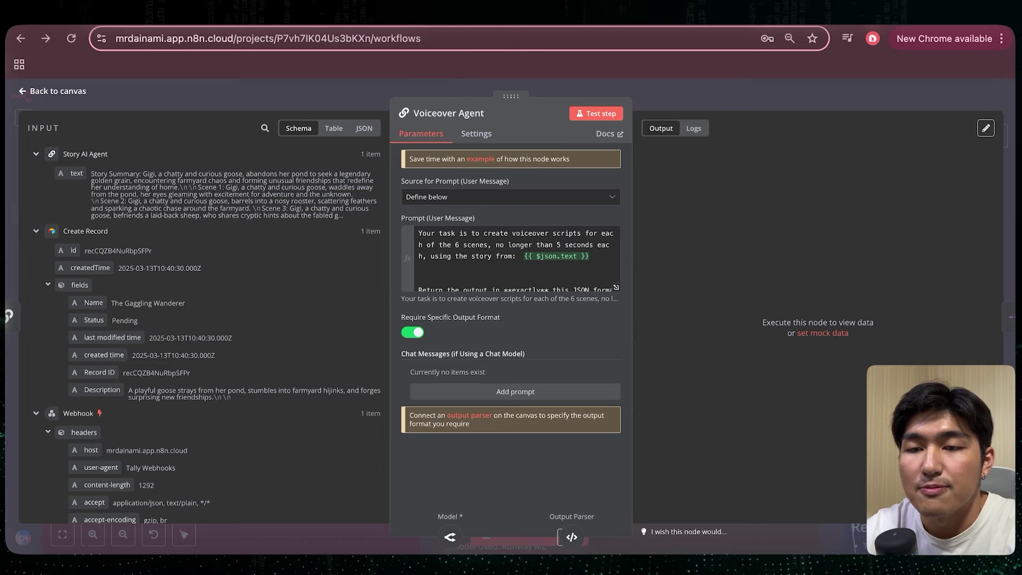
key("Escape")
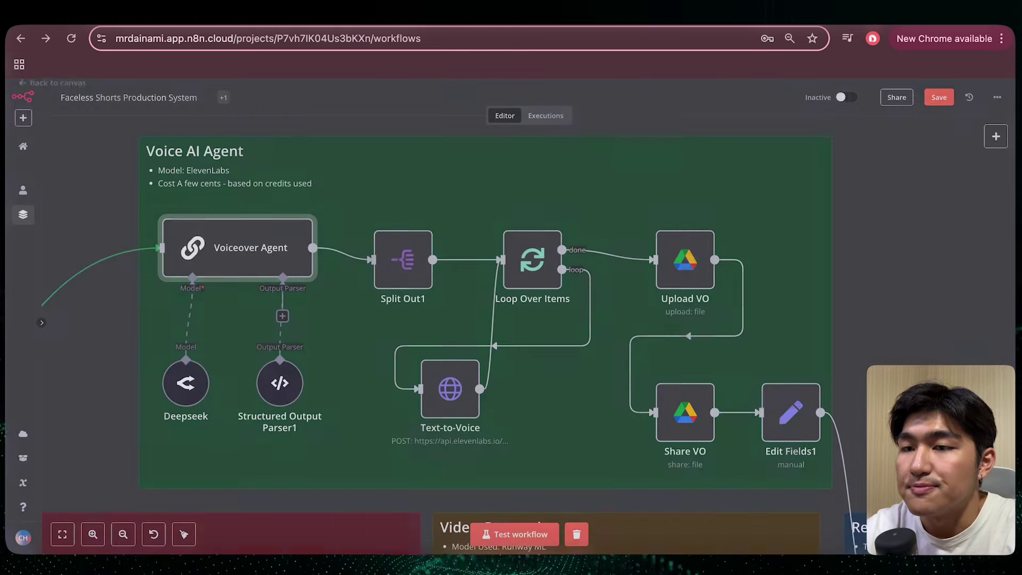
Step: Check the output parser types available for the Voiceover Agent and reposition the Structured Output Parser1 node beneath it, clear of Deepseek
left_click(280, 382)
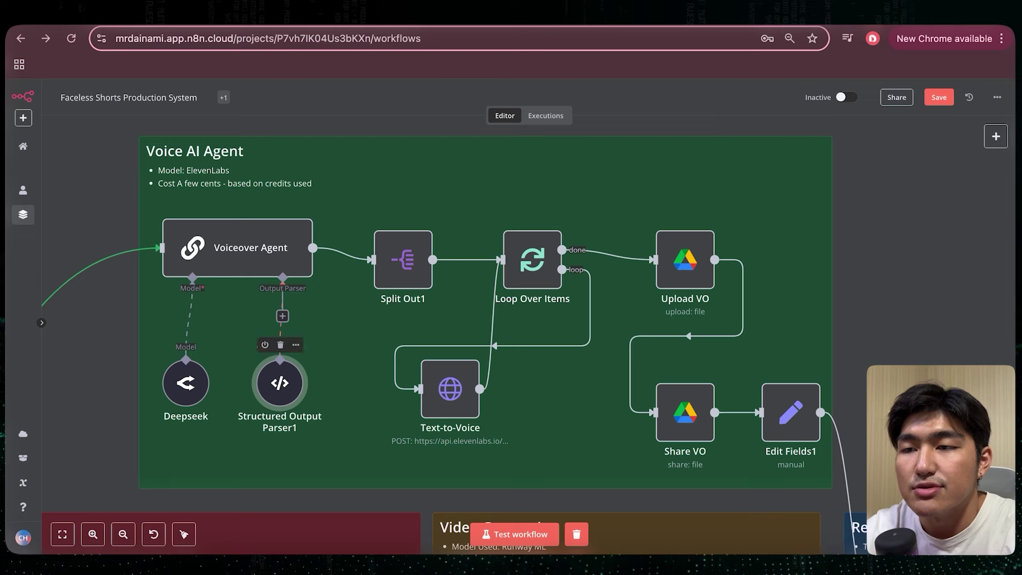
left_click_drag(279, 382, 233, 383)
left_click(282, 316)
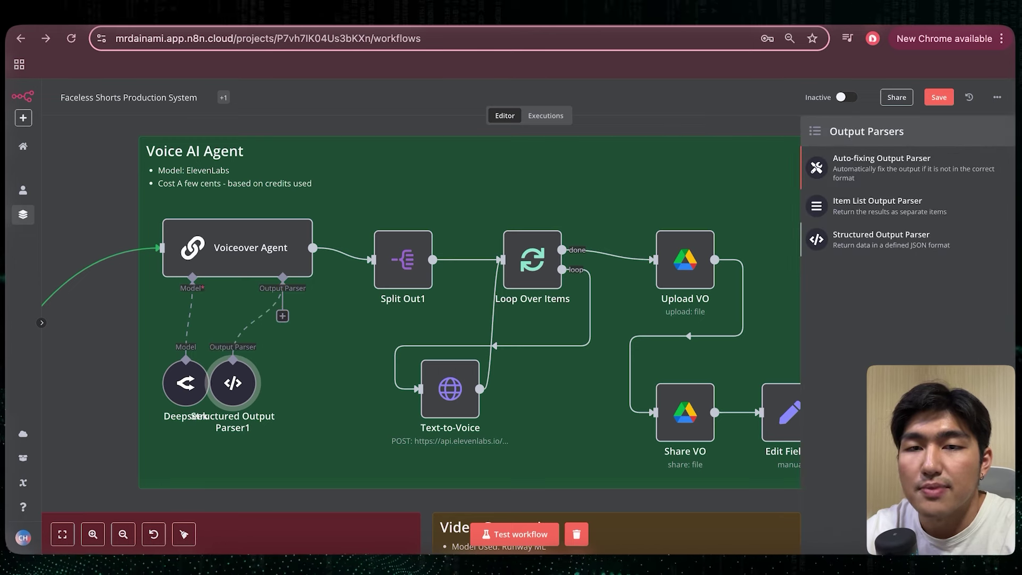
key("Escape")
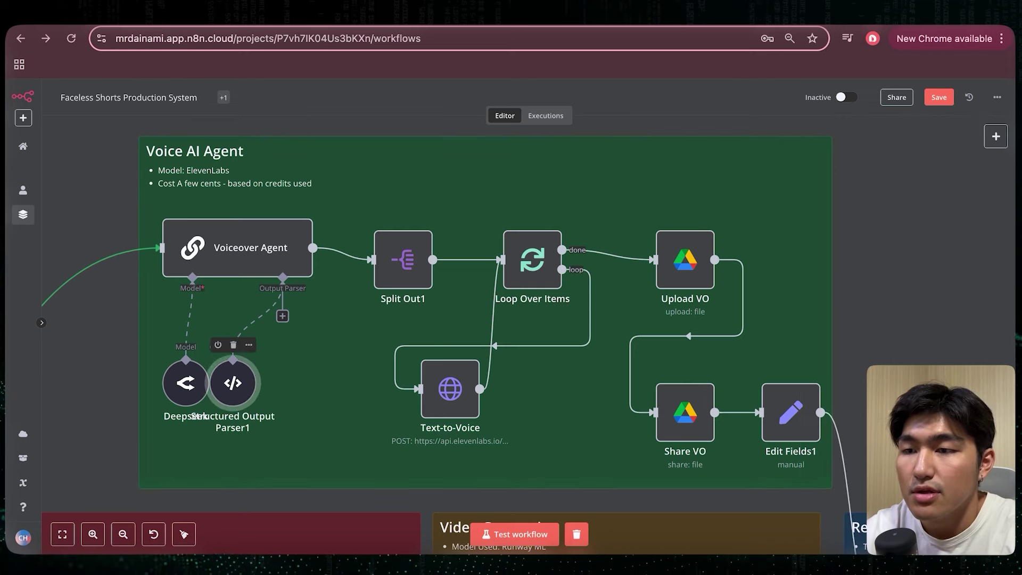
left_click_drag(232, 382, 303, 371)
Step: Review the JSON example of voiceover lines in Structured Output Parser1 and return to the canvas
double_click(303, 371)
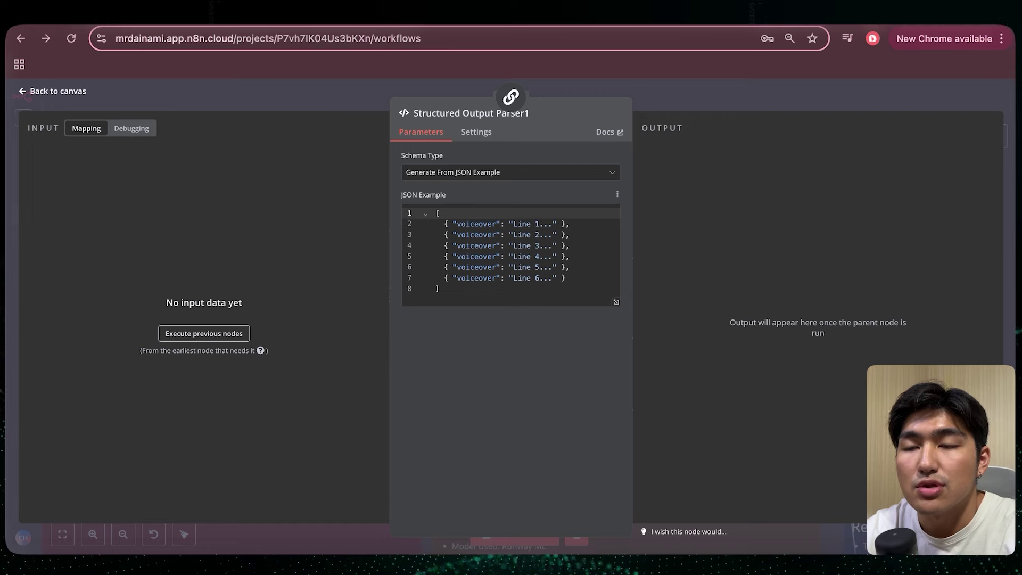
left_click(440, 288)
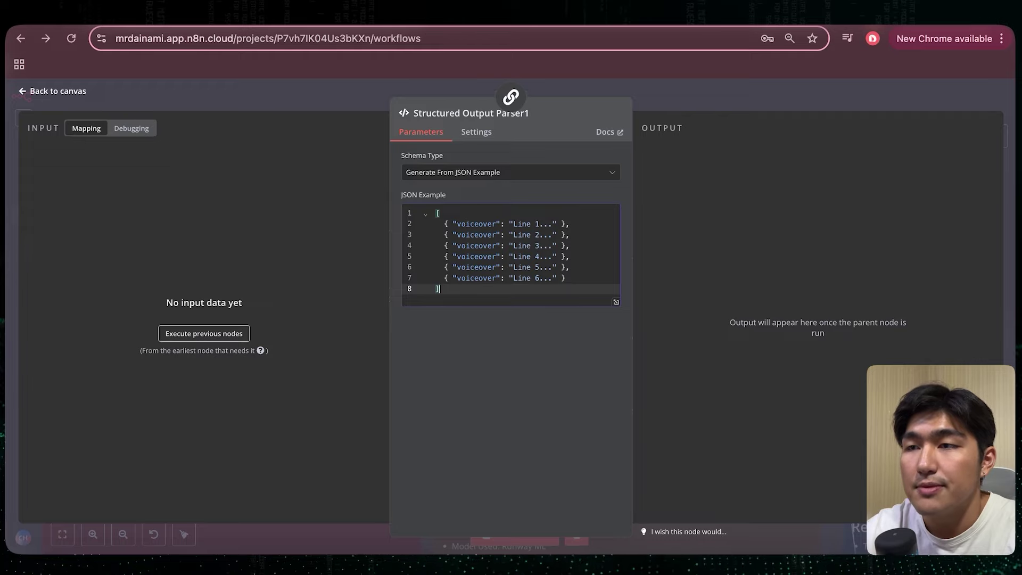
key("Escape")
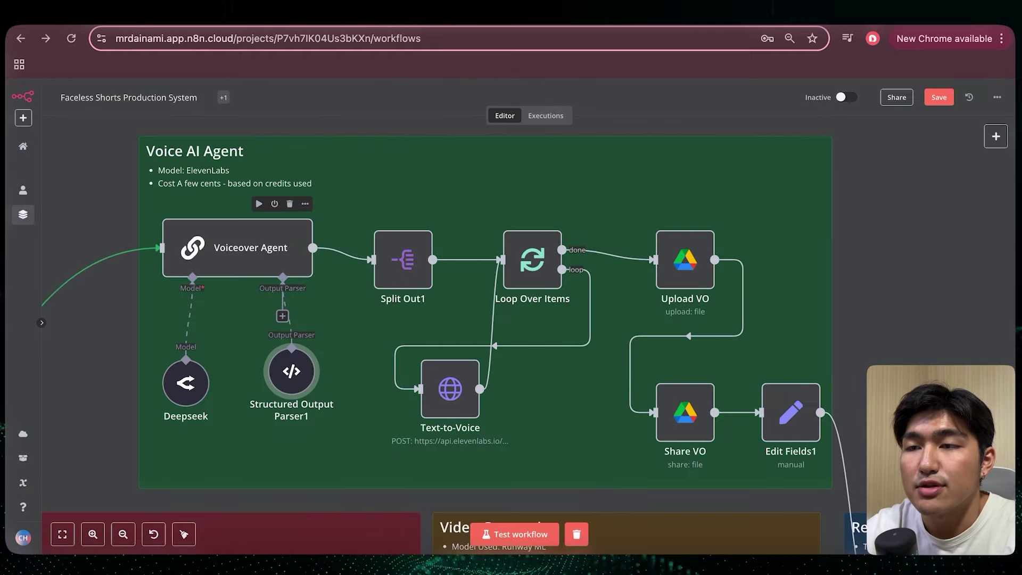
Step: Run the Voiceover Agent node and inspect the voiceover lines in its output
left_click(259, 203)
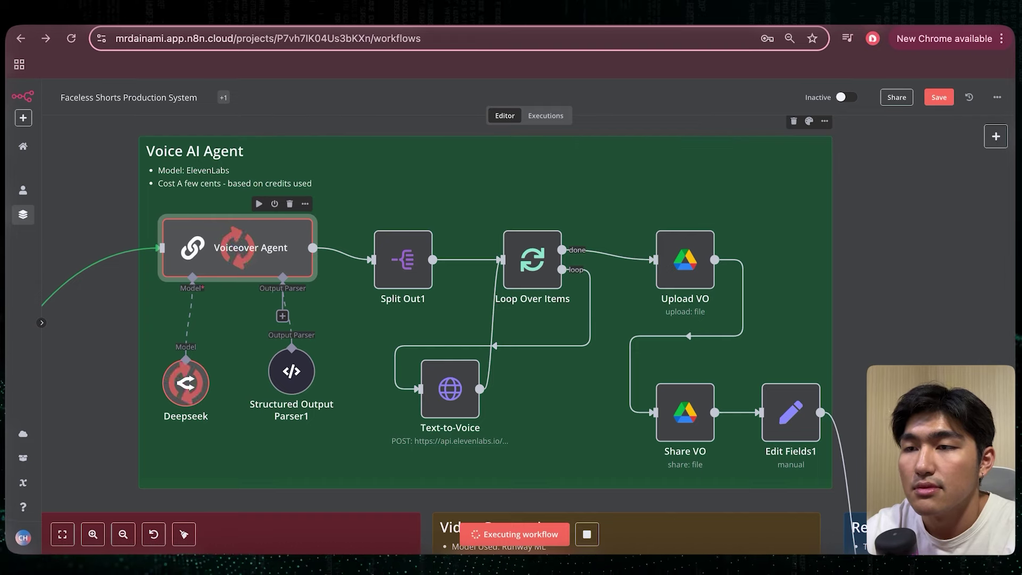
double_click(237, 248)
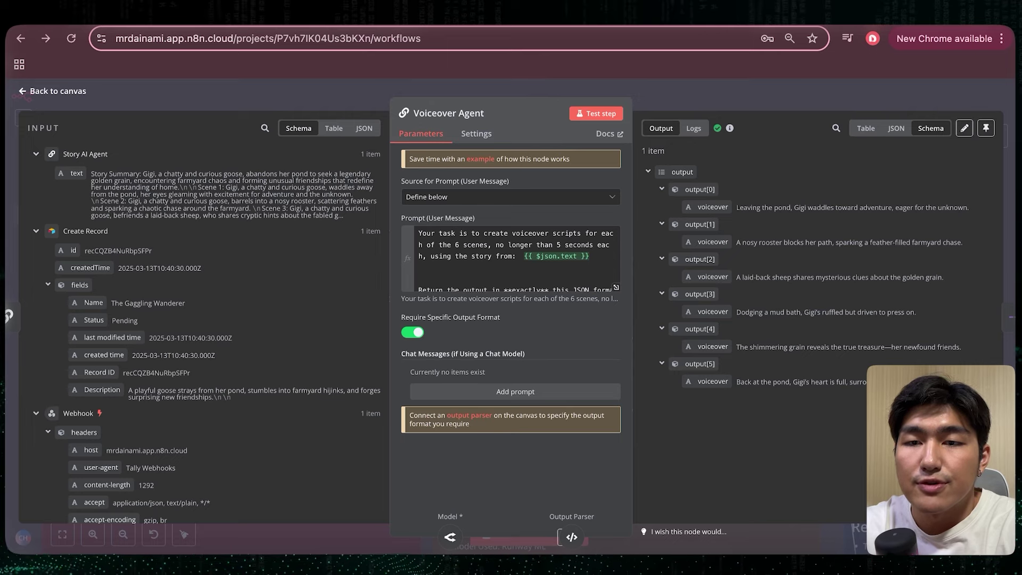
key("Escape")
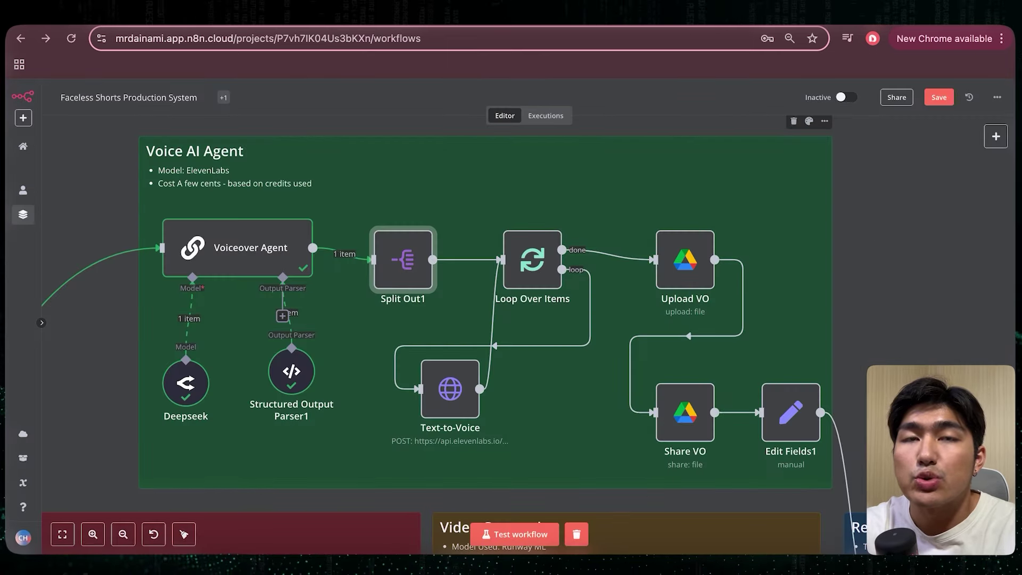
double_click(261, 248)
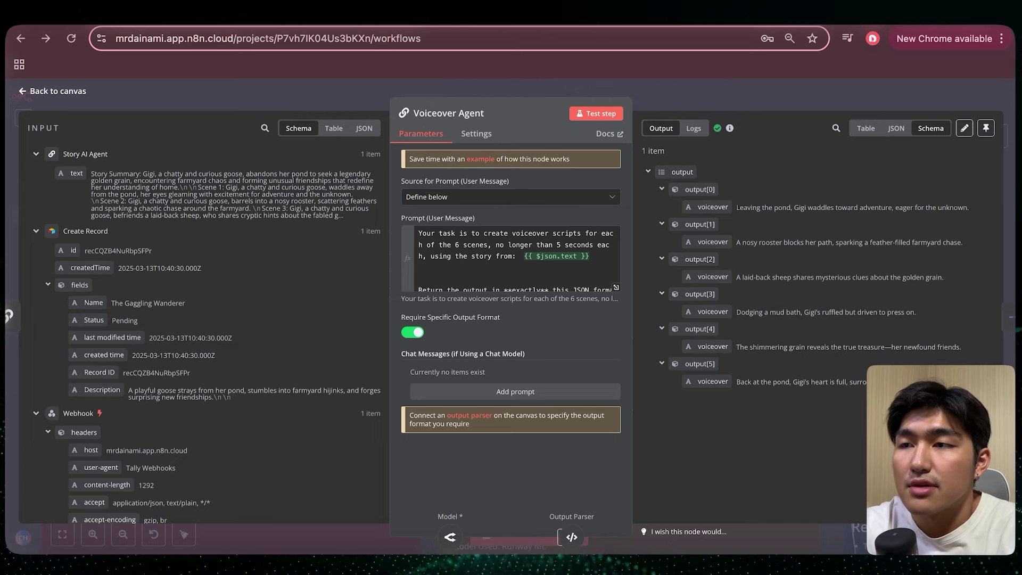
key("Escape")
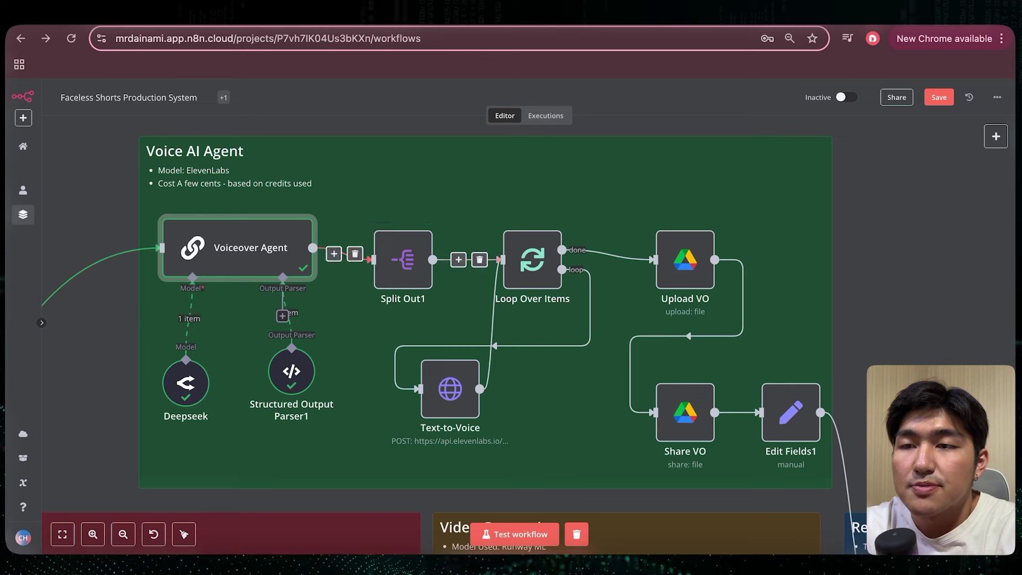
Step: Set Split Out1's Fields To Split Out to just the Voiceover Agent's output and run the node
double_click(403, 260)
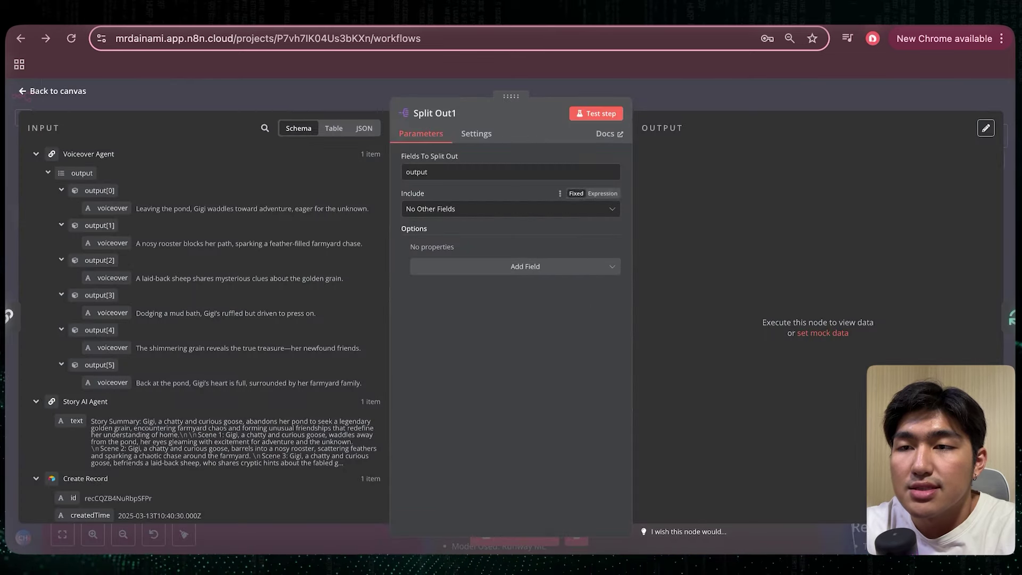
left_click_drag(82, 173, 511, 171)
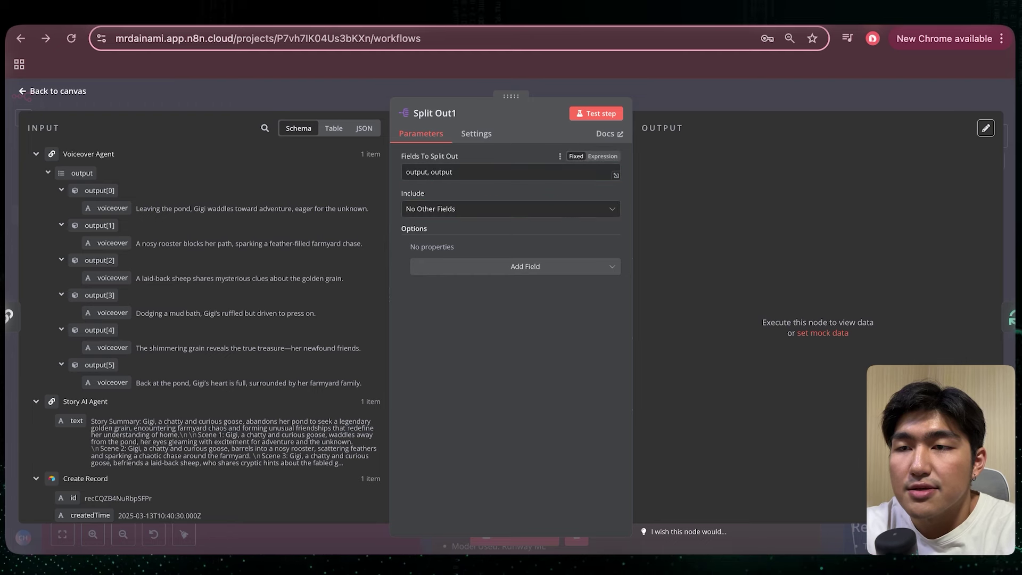
key("BackSpace")
key("BackSpace")
key("BackSpace")
key("BackSpace")
key("BackSpace")
key("BackSpace")
key("BackSpace")
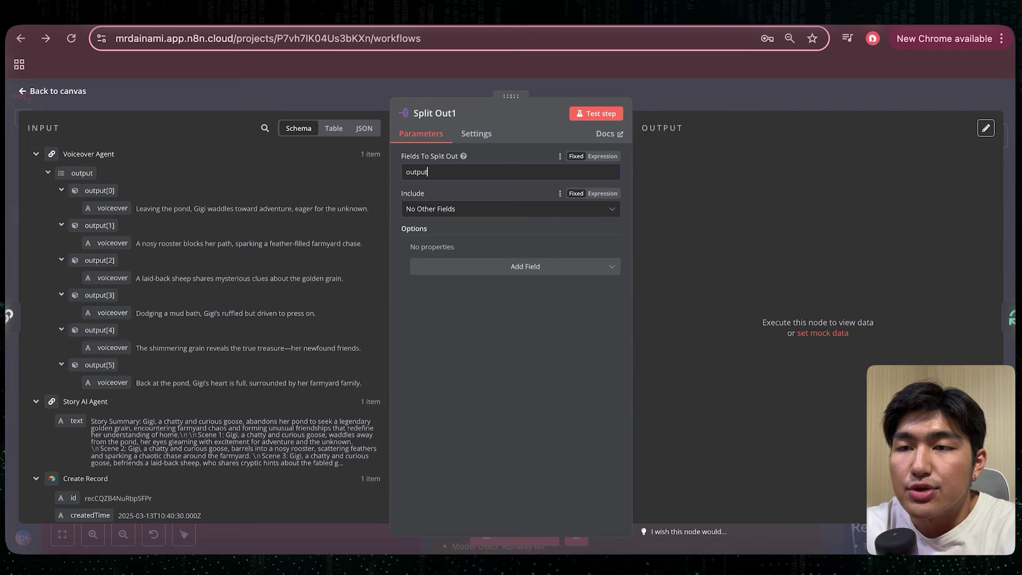
left_click(596, 113)
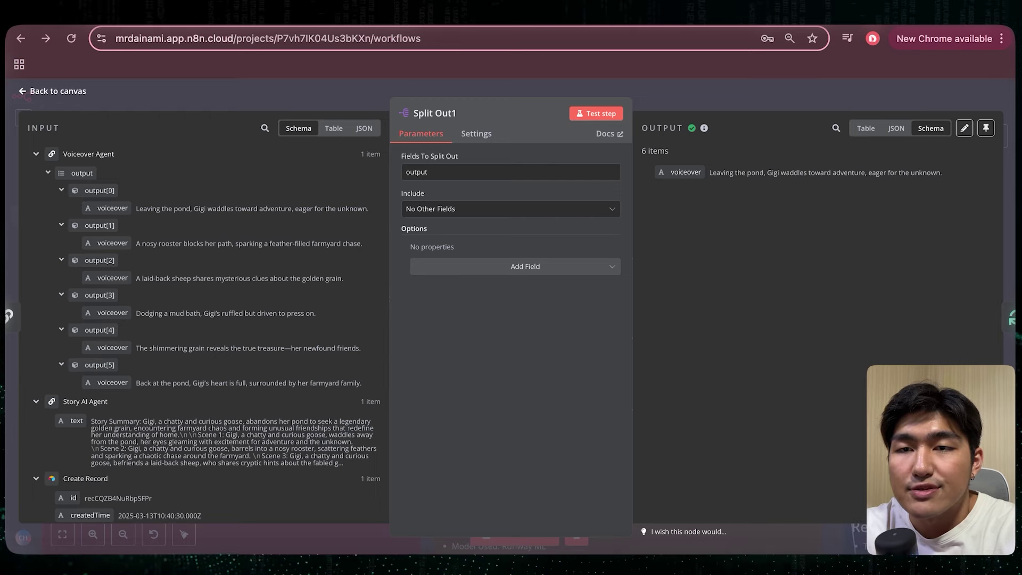
key("Escape")
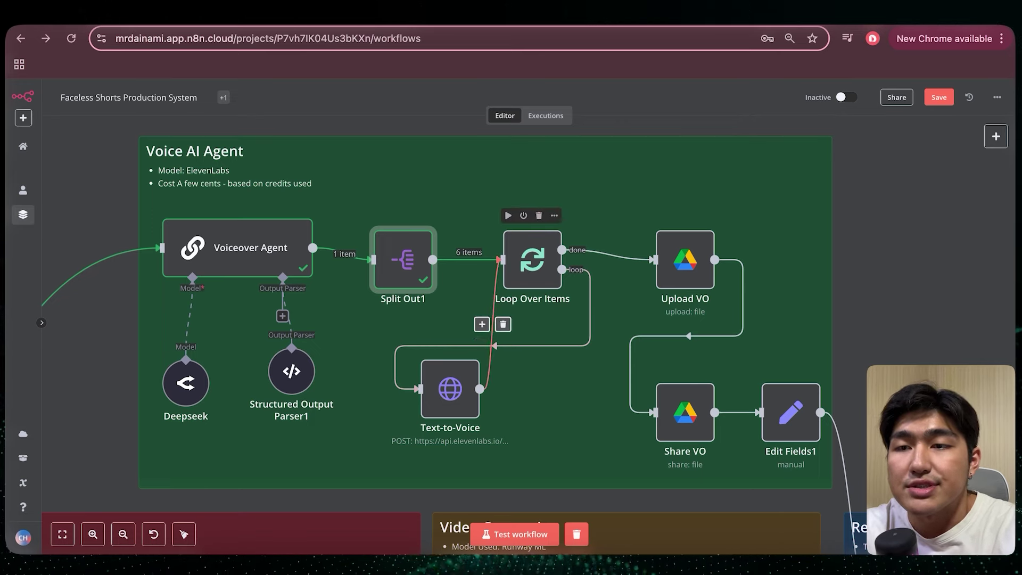
Step: Open the Loop Over Items node, run it on the split voiceover items, and return to the canvas
left_click(532, 260)
key("Return")
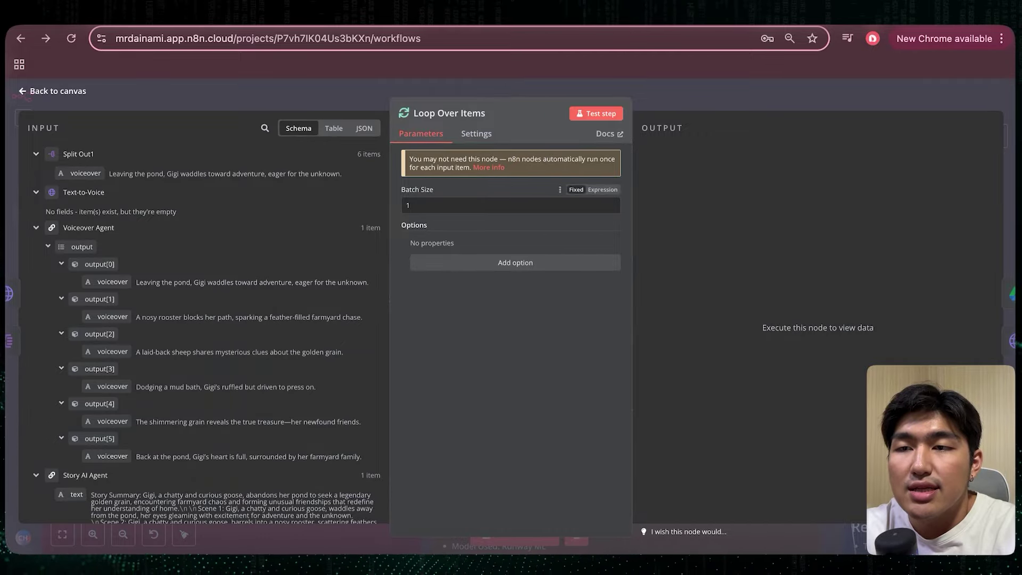
key("Escape")
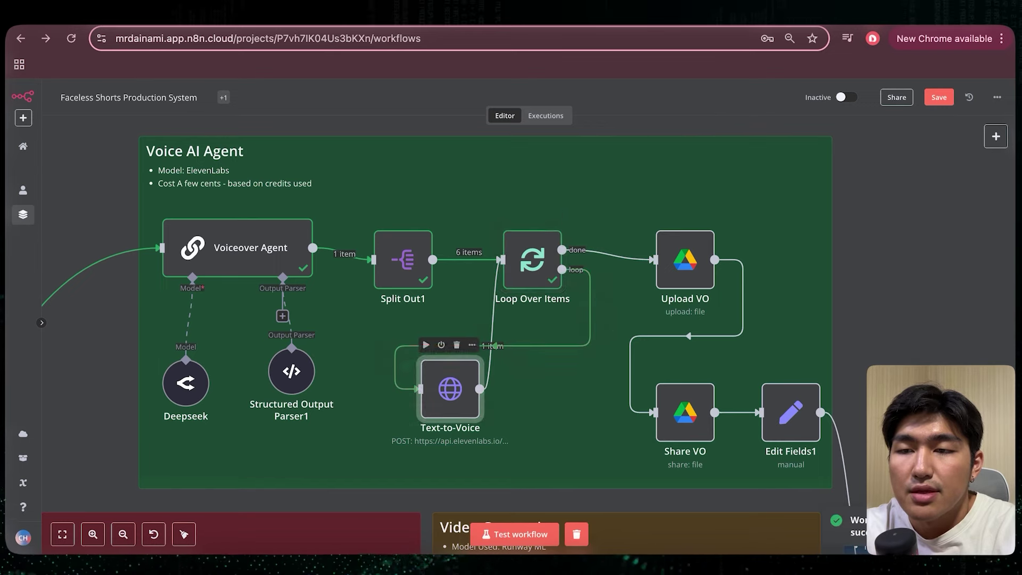
Step: Review the Text-to-Voice node's ElevenLabs request settings and search the node library for "http" without adding a node
double_click(449, 388)
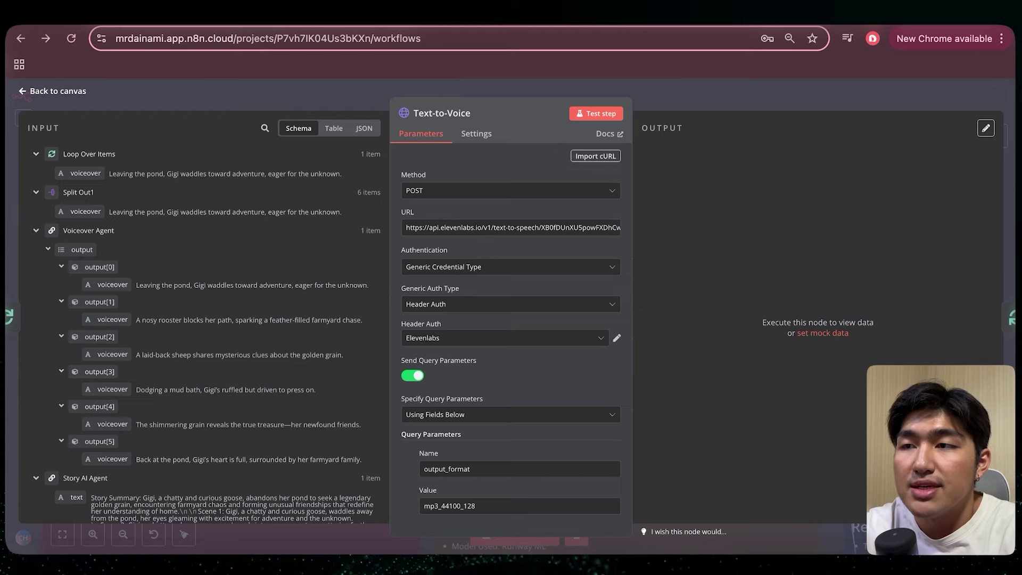
key("Escape")
left_click(996, 137)
type("http")
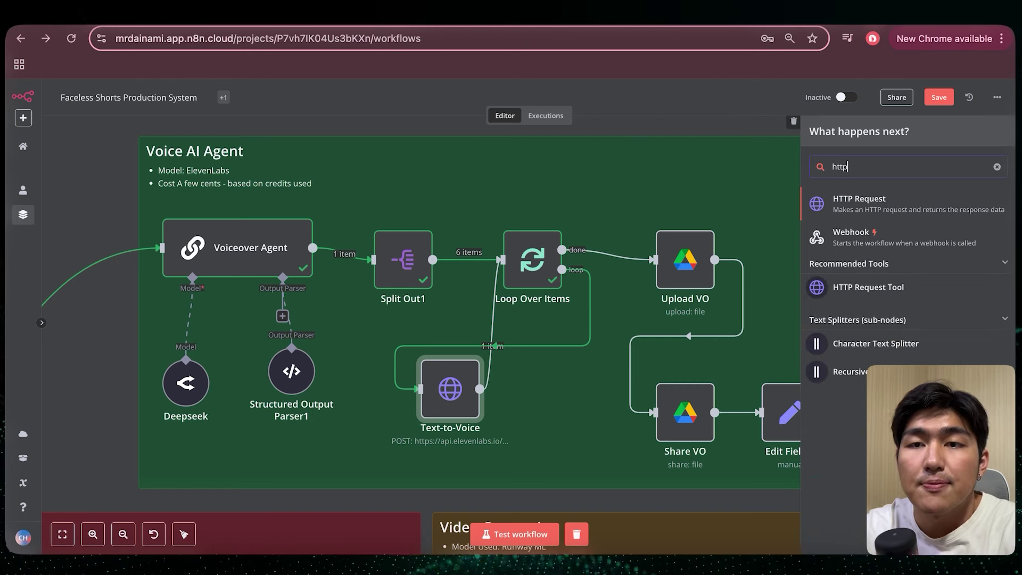
key("Escape")
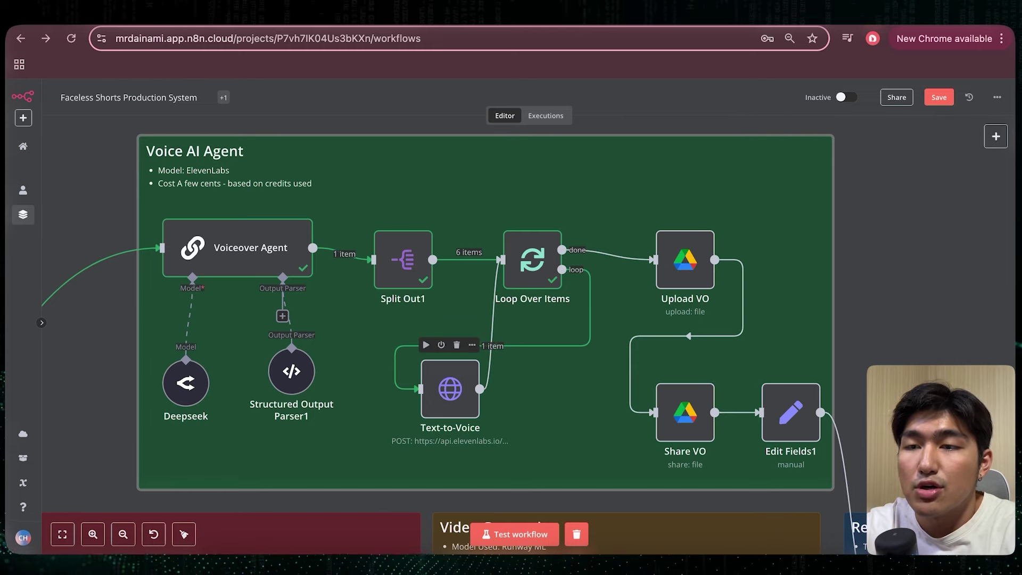
Step: Open the Text-to-Voice node, then browse the voices in ElevenLabs Text to Speech and view the account's API Keys settings
double_click(450, 388)
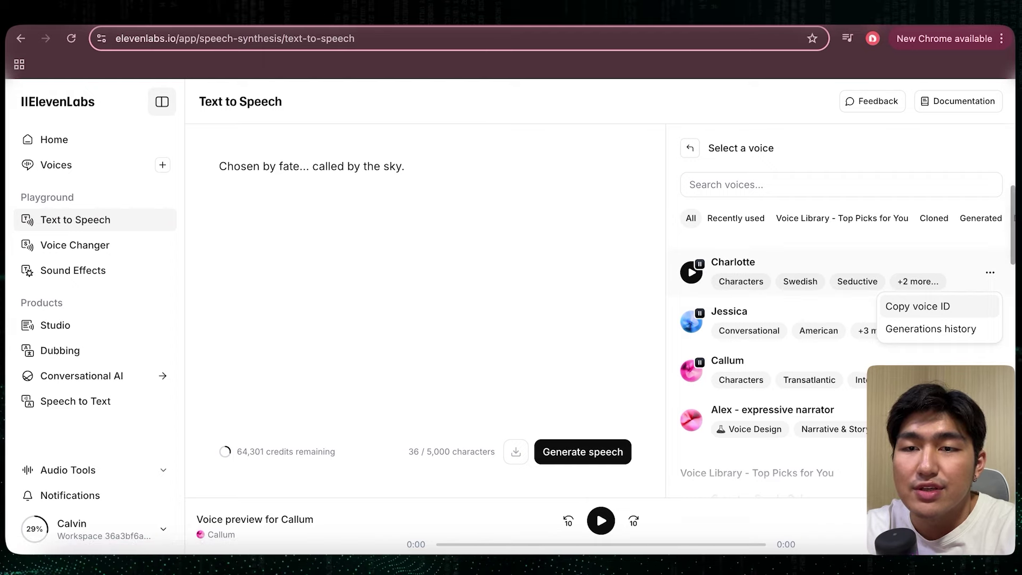
scroll(691, 355, "down", 1)
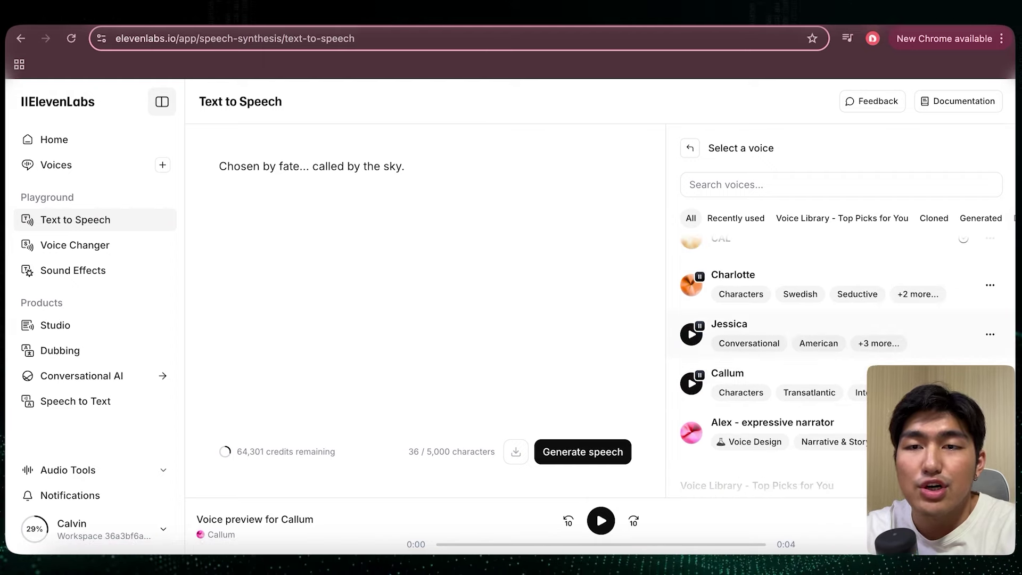
scroll(772, 341, "down", 2)
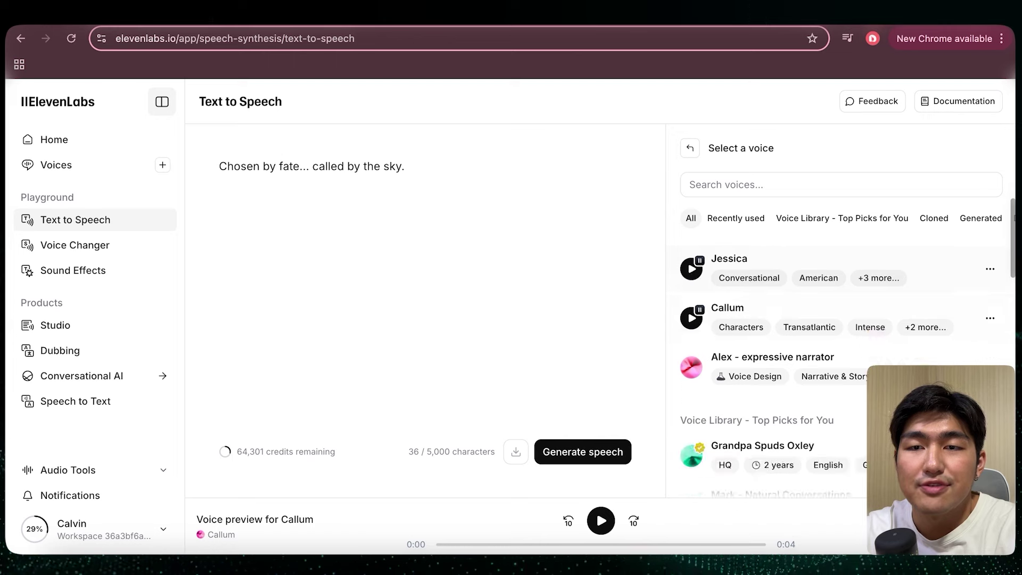
scroll(771, 373, "up", 4)
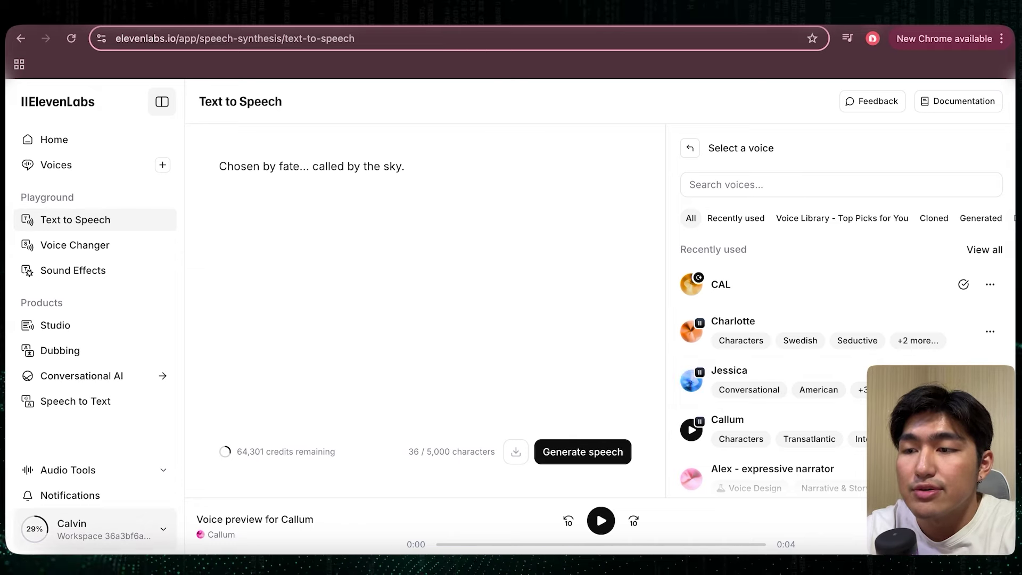
left_click(96, 529)
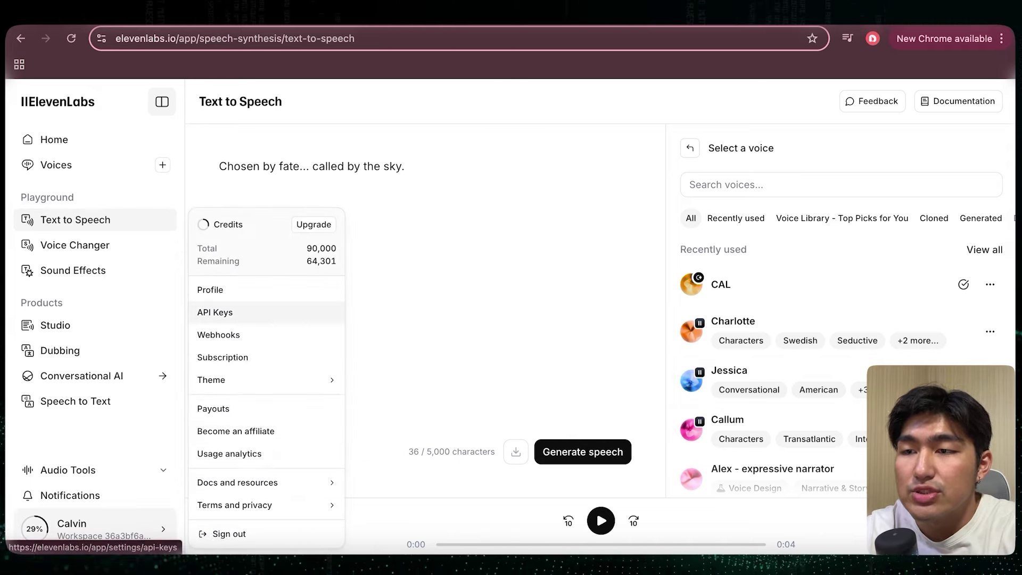
left_click(215, 312)
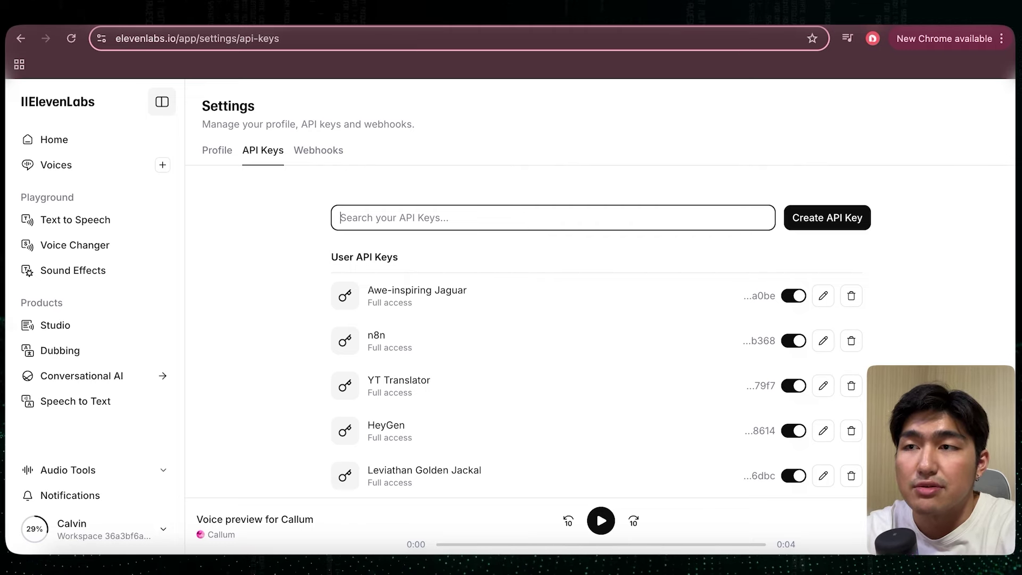
Step: Open the Create speech API reference in the ElevenLabs docs and copy its cURL example request
left_click(95, 17)
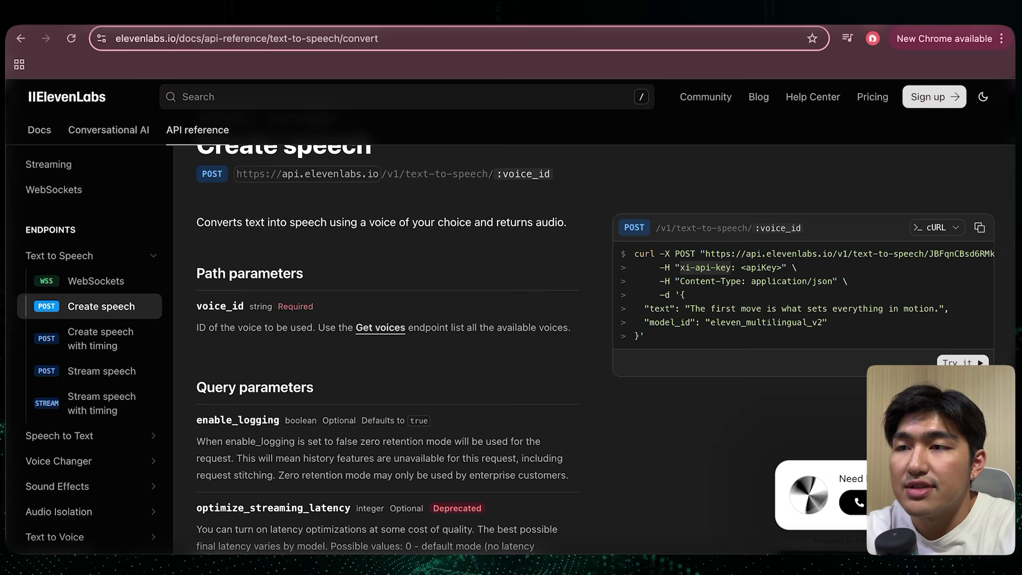
scroll(388, 319, "up", 1)
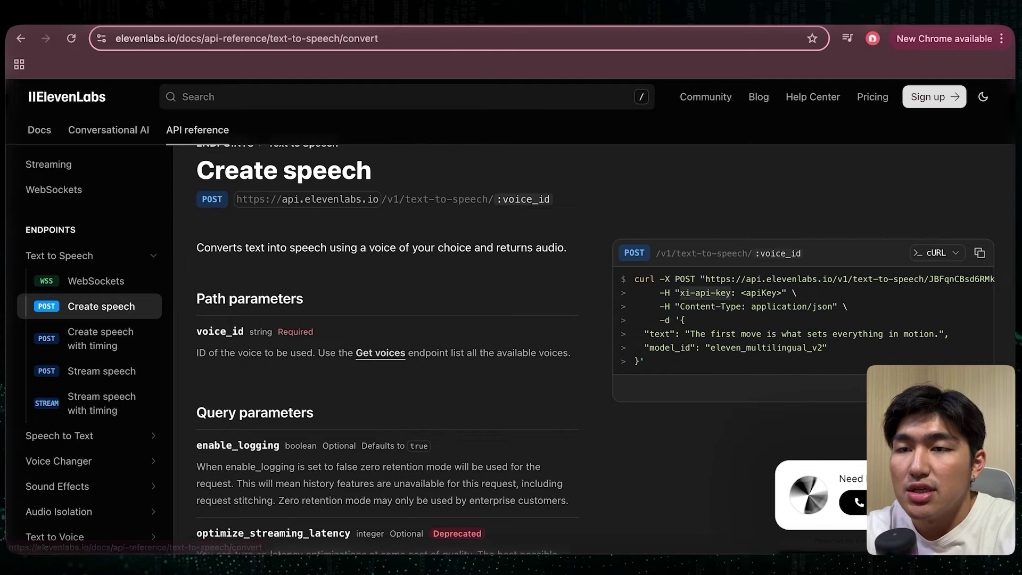
scroll(532, 320, "up", 1)
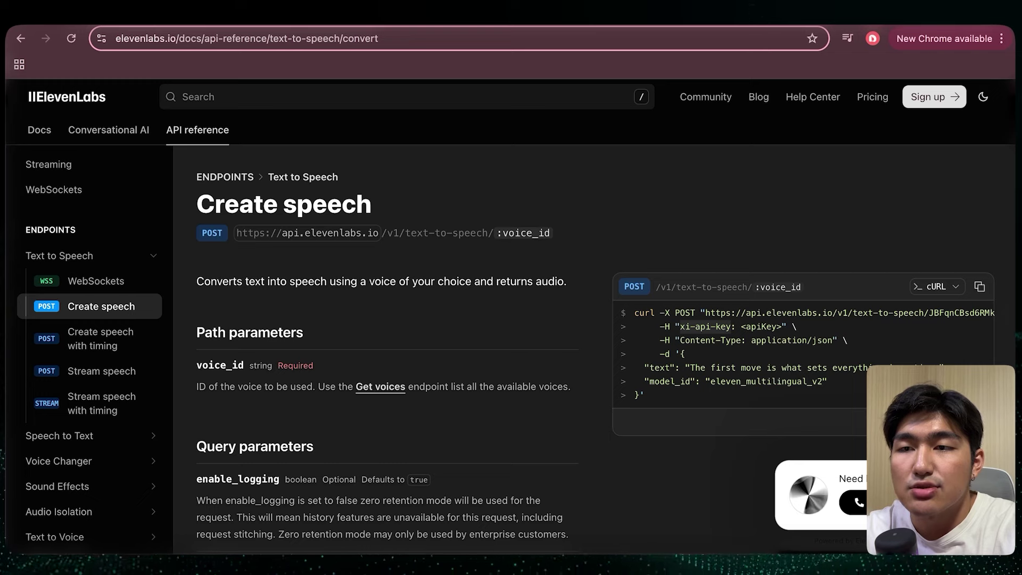
scroll(532, 319, "down", 3)
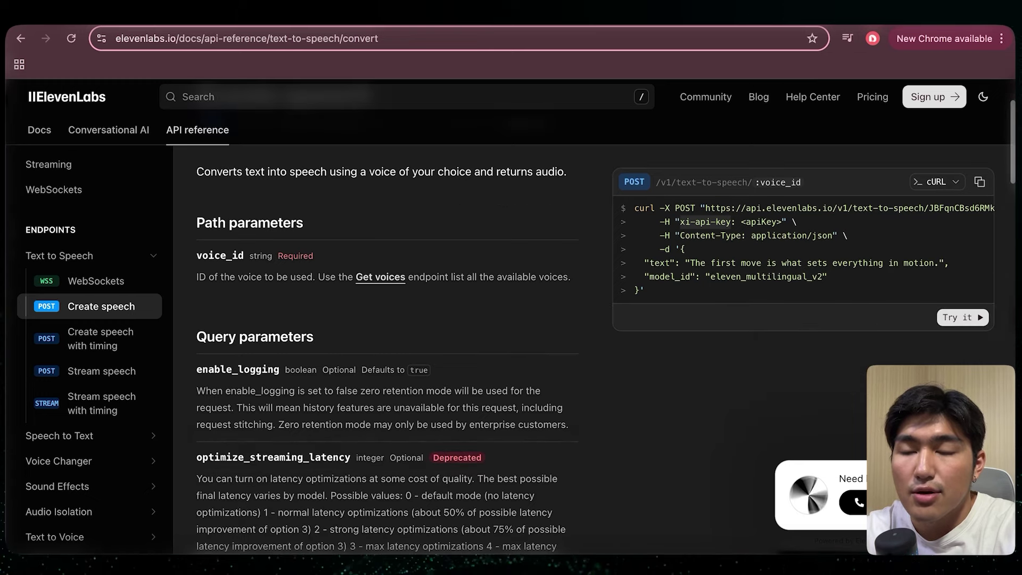
scroll(532, 320, "up", 2)
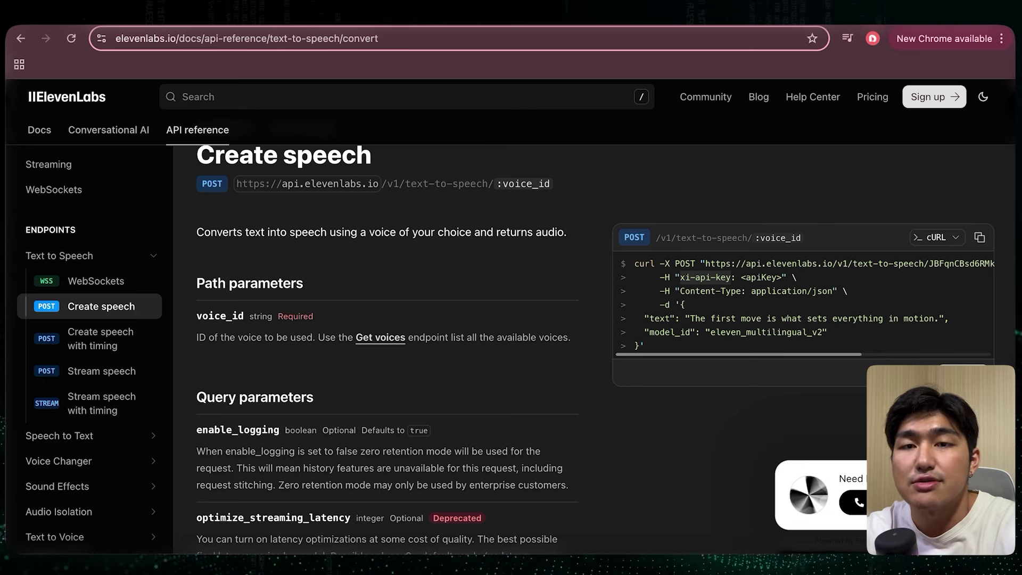
left_click(979, 237)
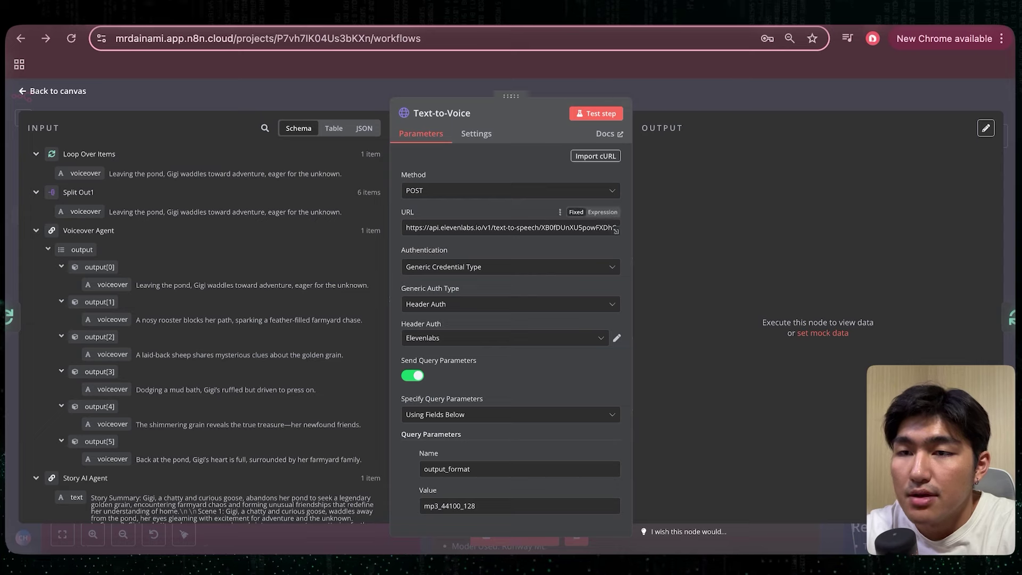
Step: Try to import the copied ElevenLabs cURL command into the Text-to-Voice node
left_click(595, 156)
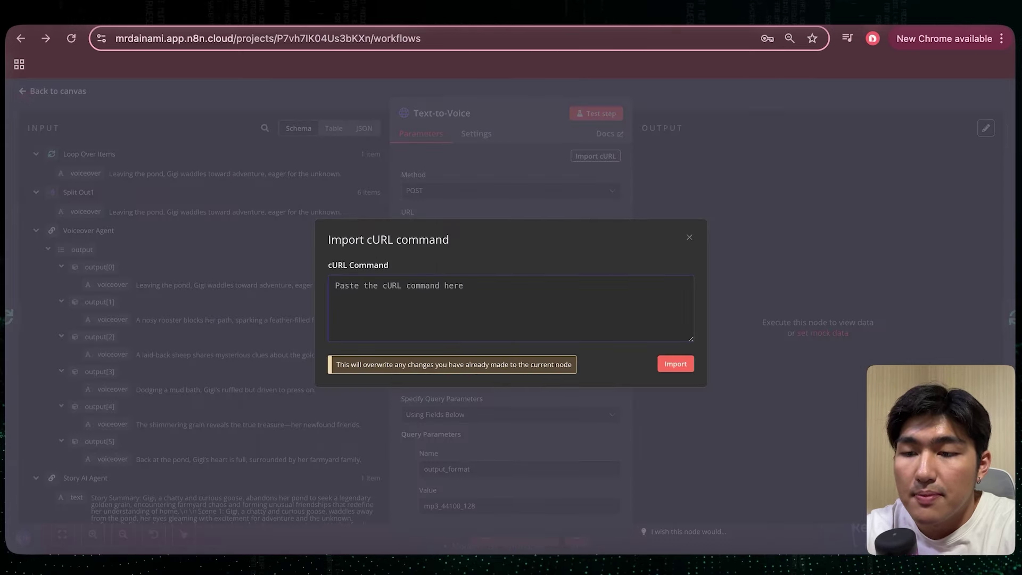
key("ctrl+v")
left_click(675, 363)
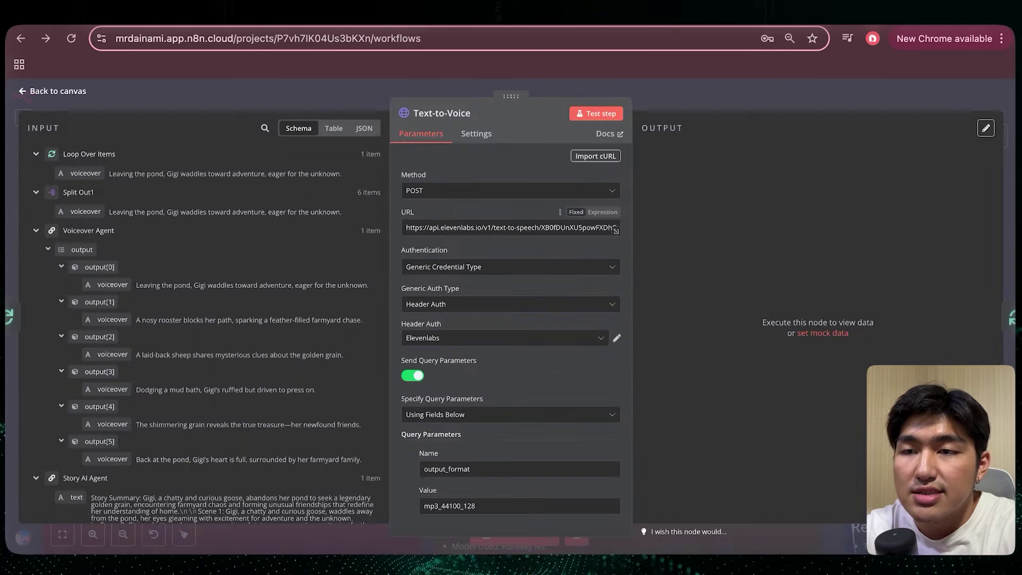
Step: Set the Text-to-Voice node's Authentication to Generic Credential Type, with Header Auth as the Generic Auth Type
scroll(511, 213, "down", 3)
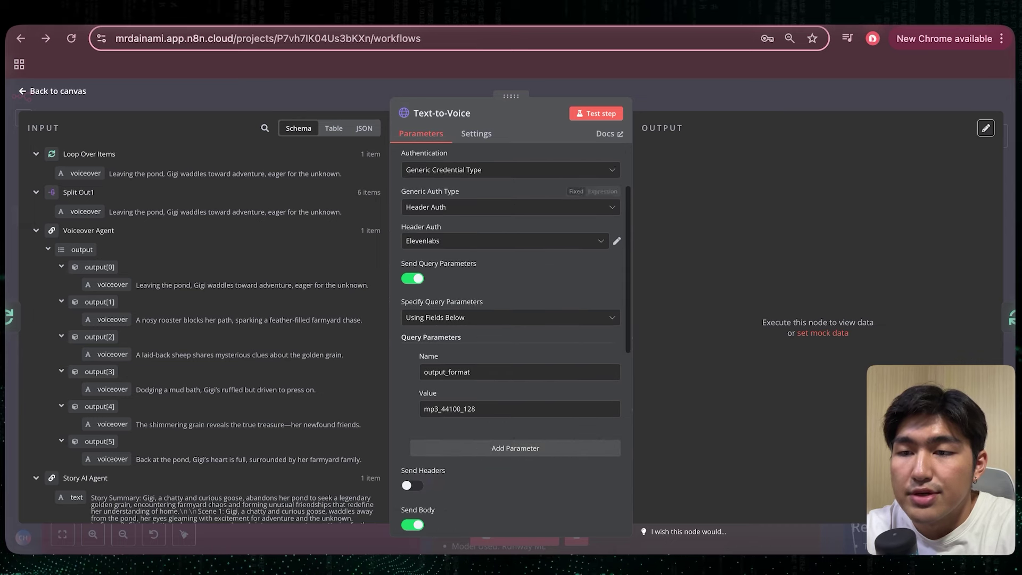
scroll(511, 373, "down", 1)
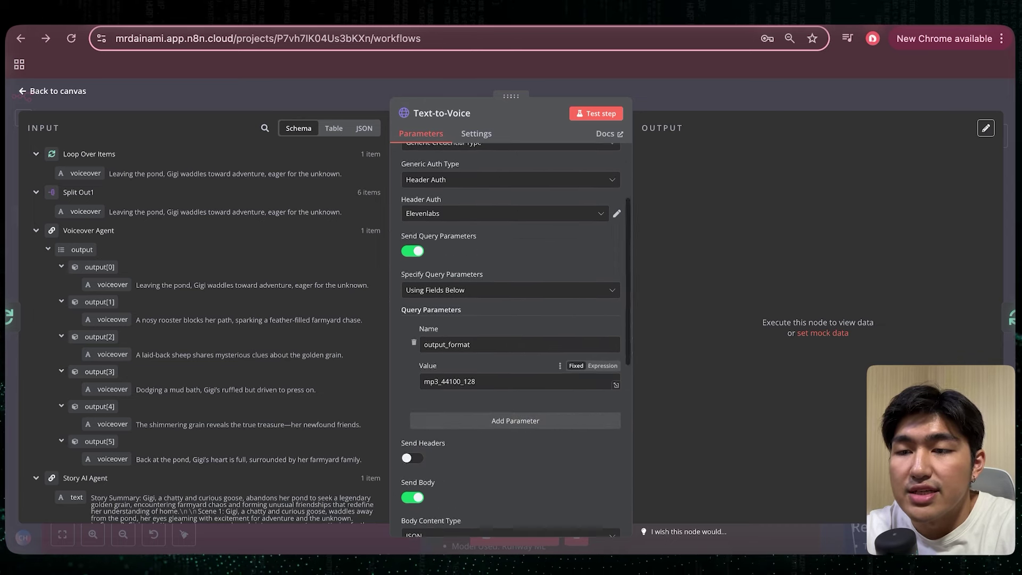
scroll(511, 394, "down", 1)
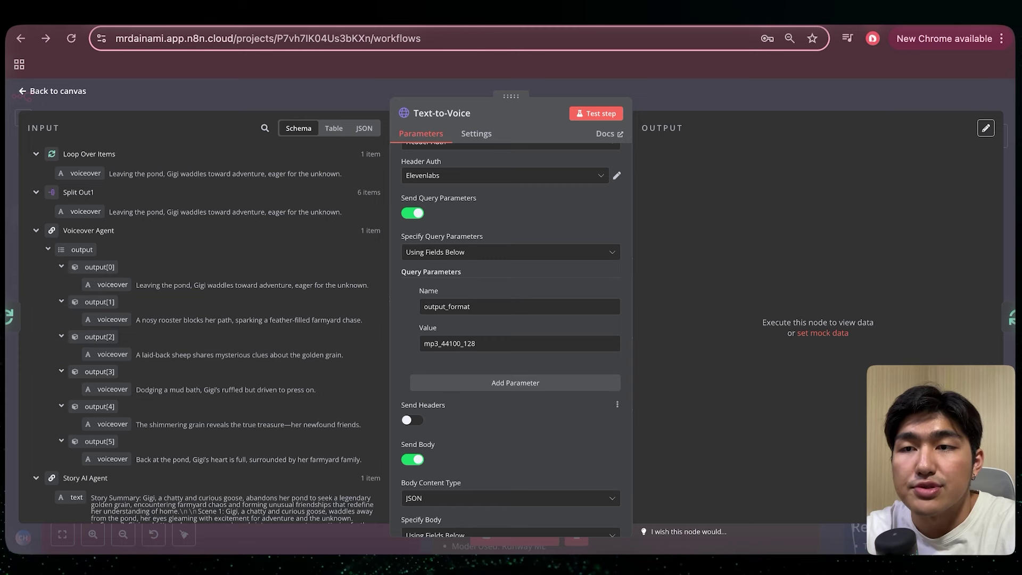
scroll(511, 319, "up", 5)
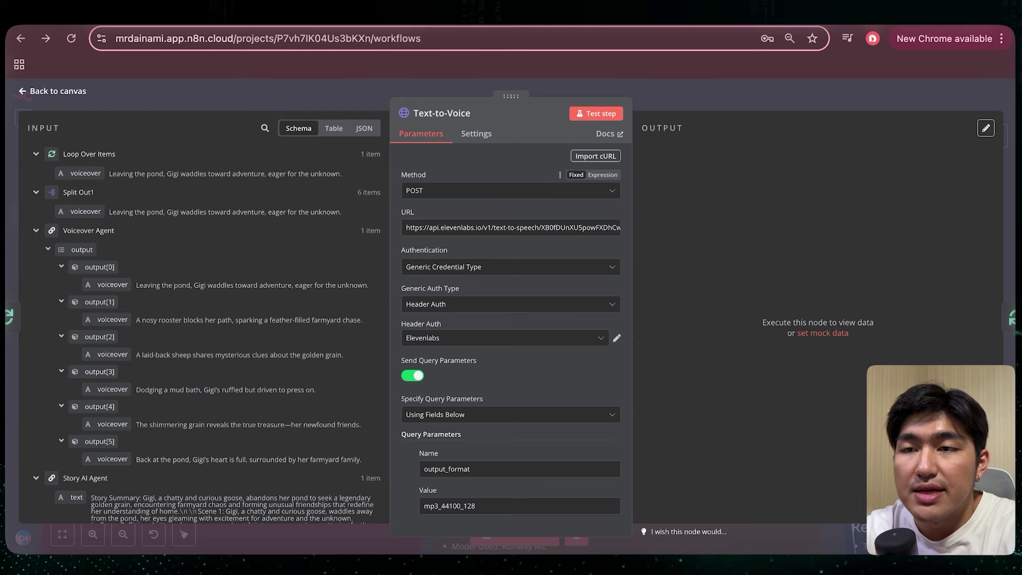
left_click(479, 266)
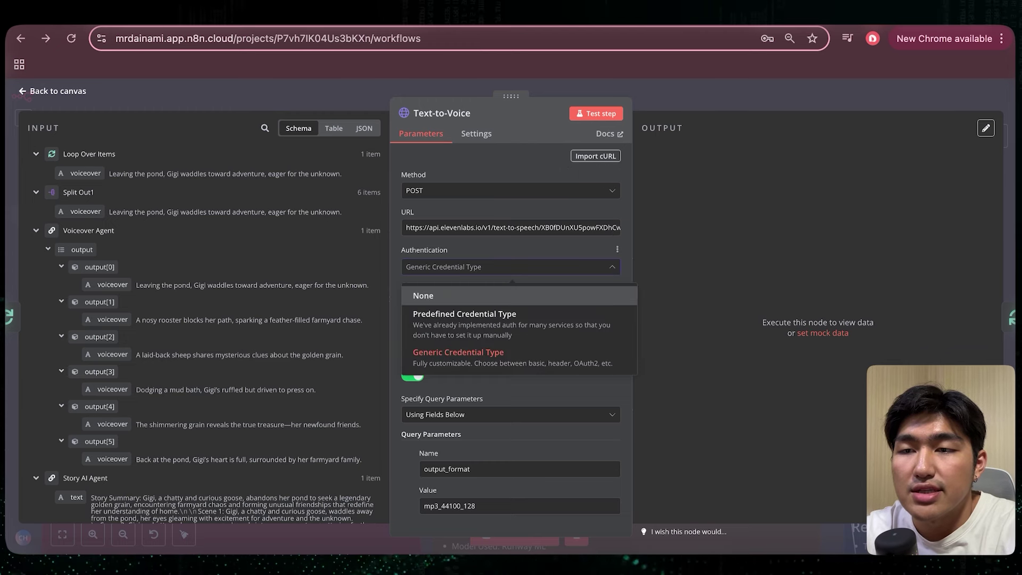
key("Down")
key("Down")
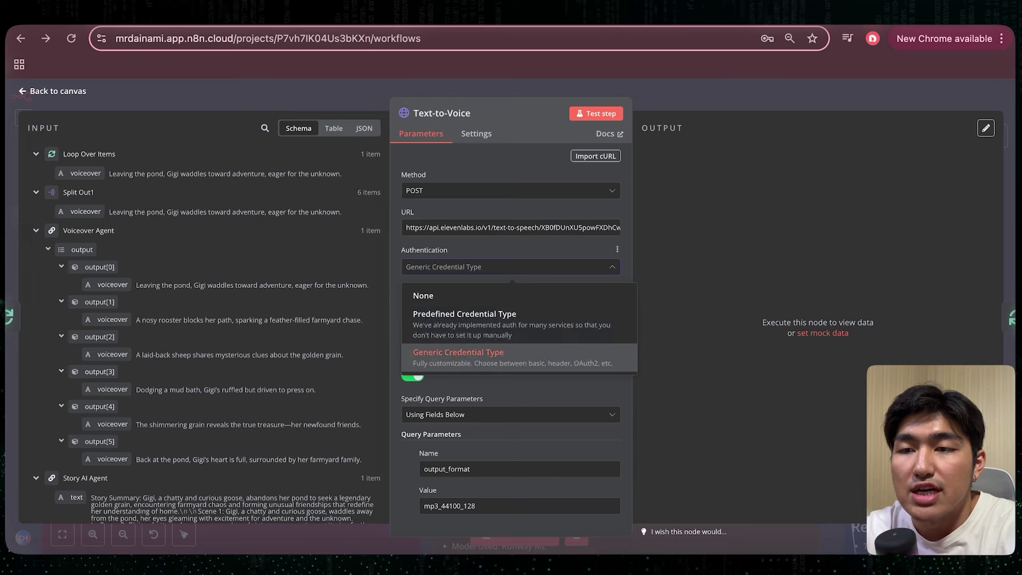
key("Return")
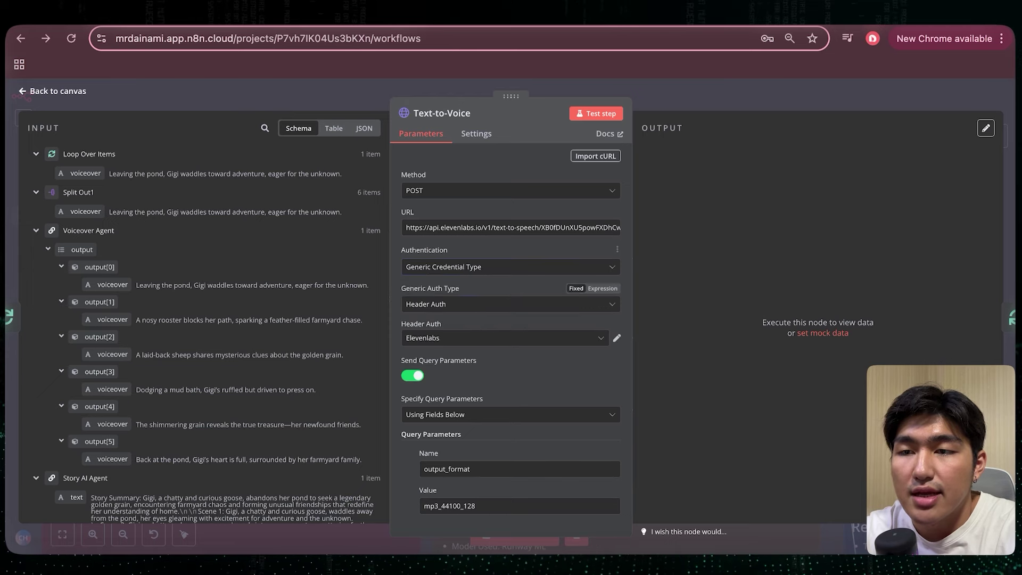
left_click(495, 304)
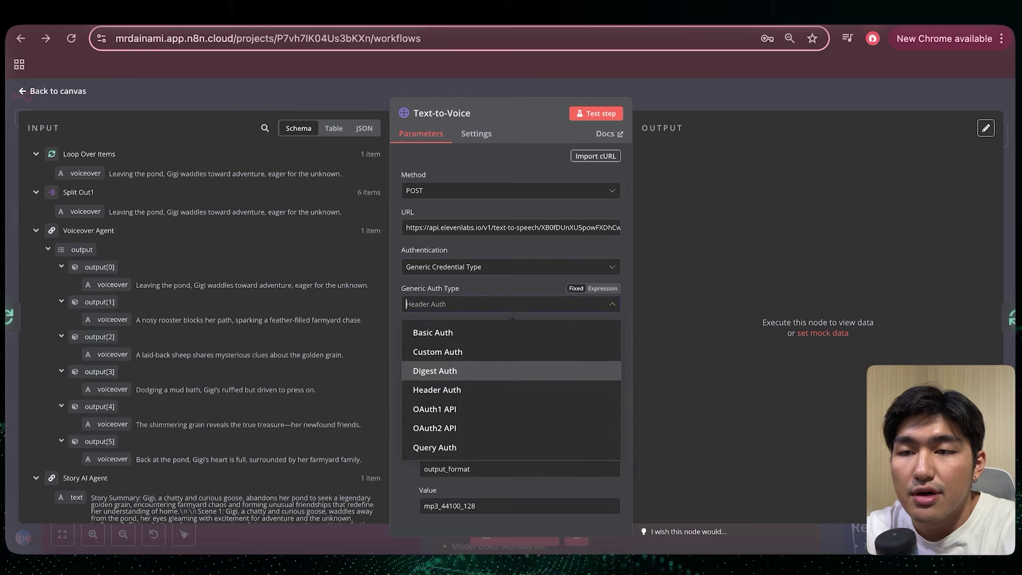
left_click(495, 304)
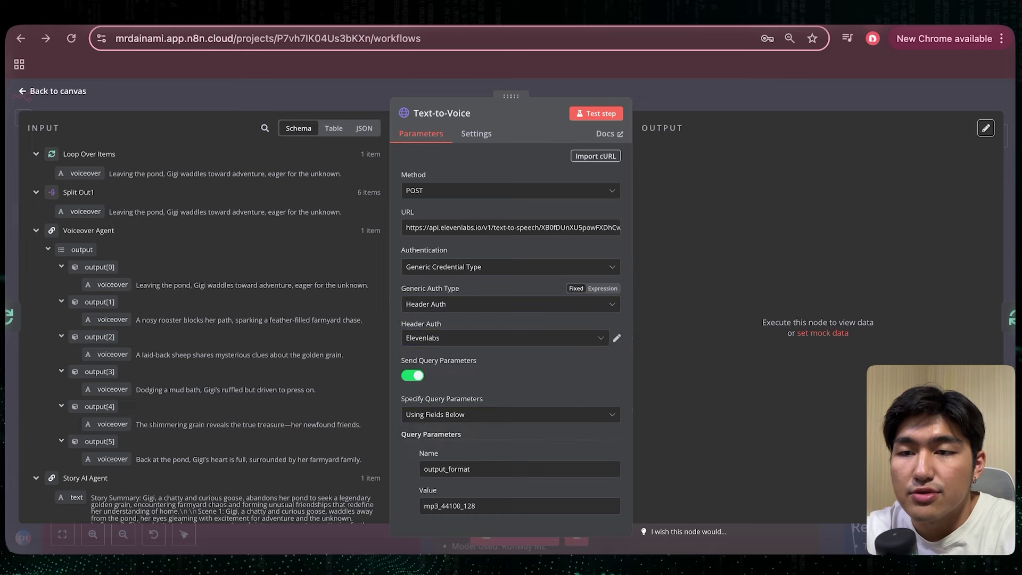
Step: Inspect the Elevenlabs Header Auth credential alongside the API reference's xi-api-key header, and close the credential
left_click(616, 338)
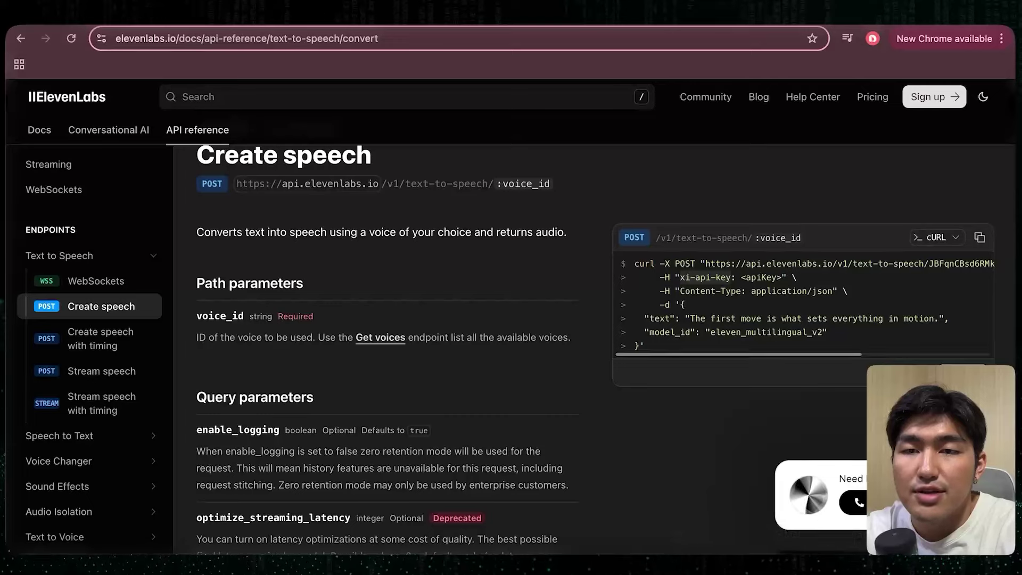
scroll(511, 298, "down", 1)
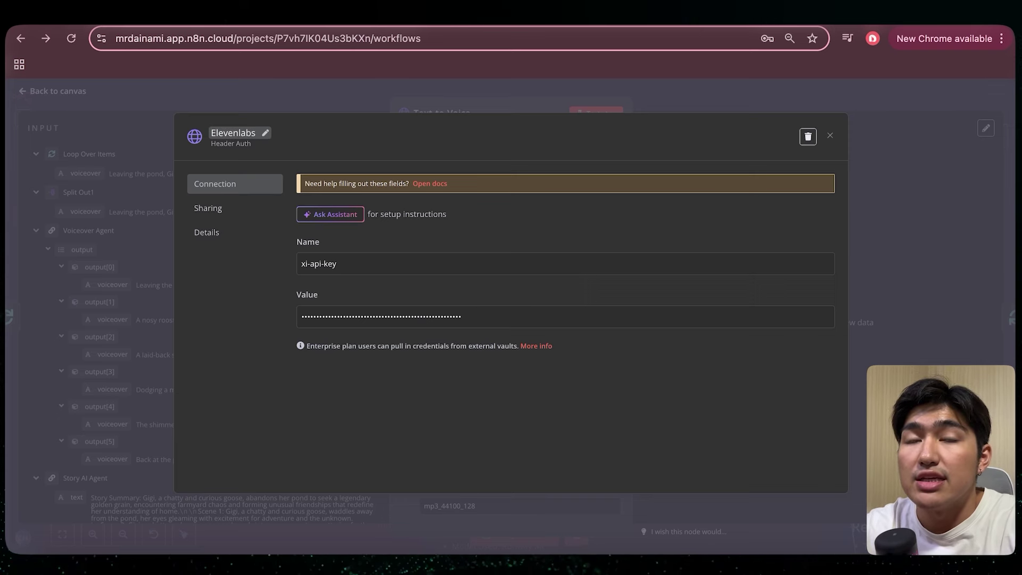
key("Escape")
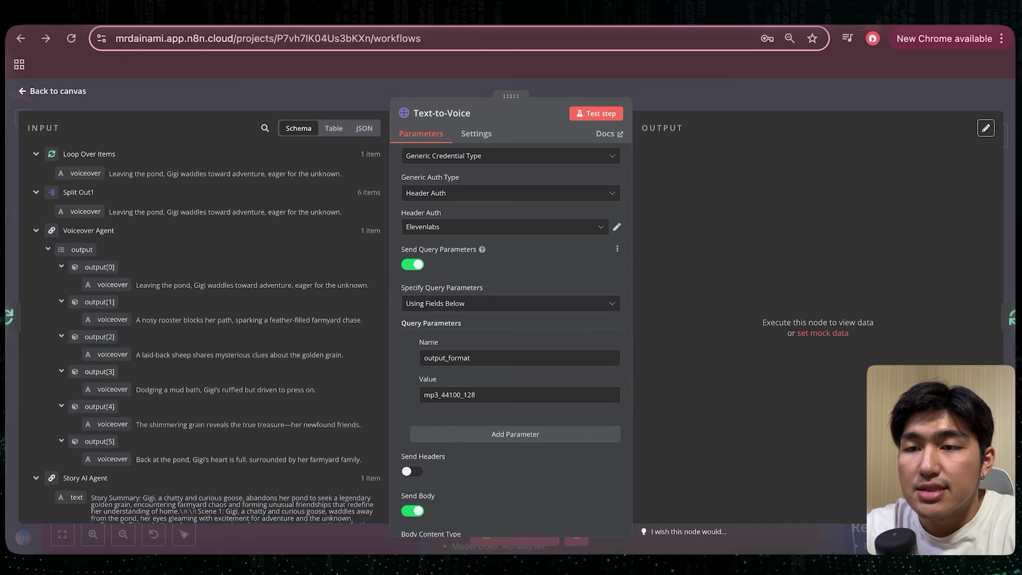
Step: Review the Text-to-Voice node's output_format query parameter and its text and model_id body parameters
scroll(590, 290, "down", 1)
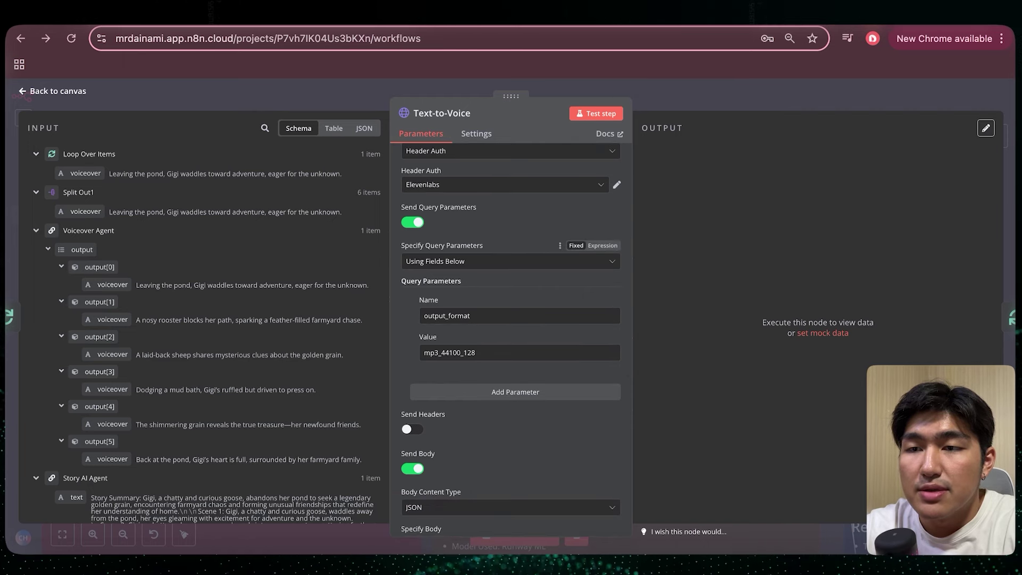
scroll(591, 250, "down", 2)
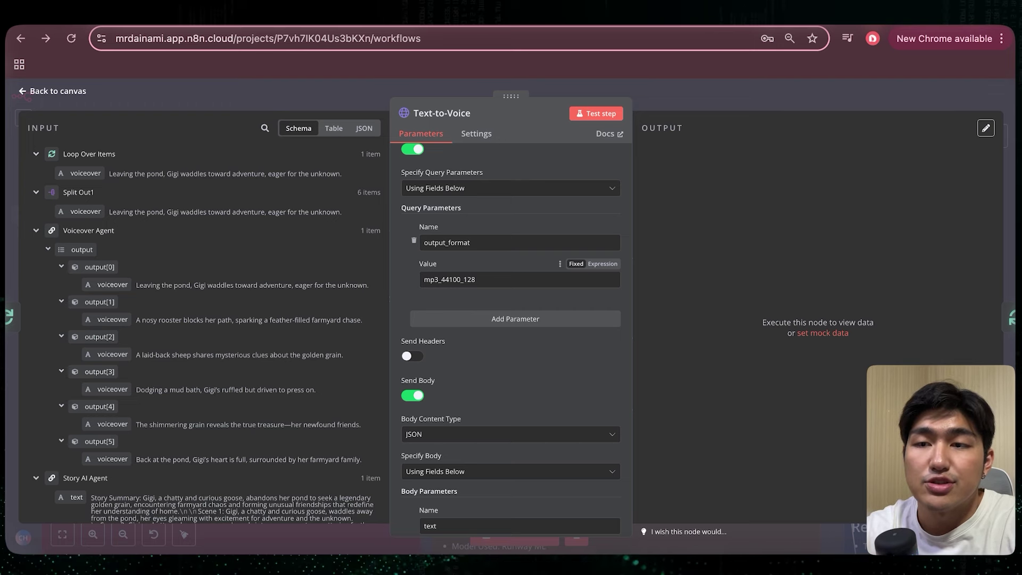
scroll(511, 282, "down", 3)
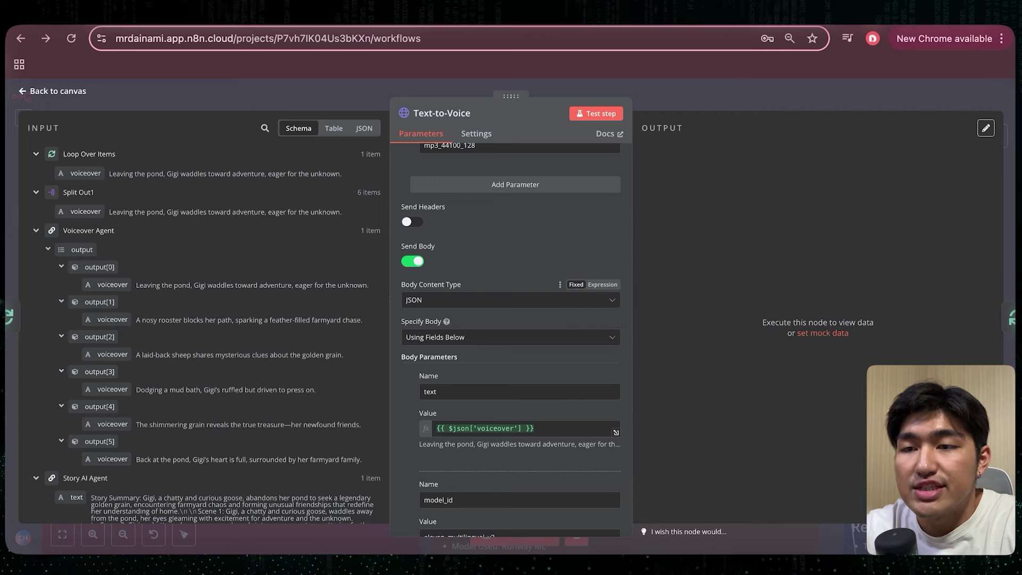
scroll(511, 340, "down", 1)
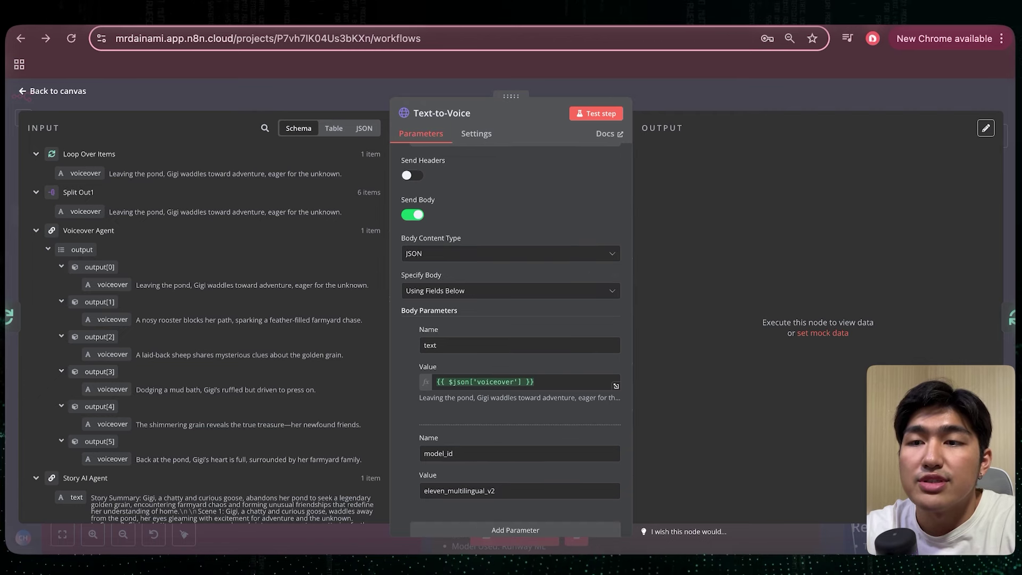
scroll(511, 319, "down", 1)
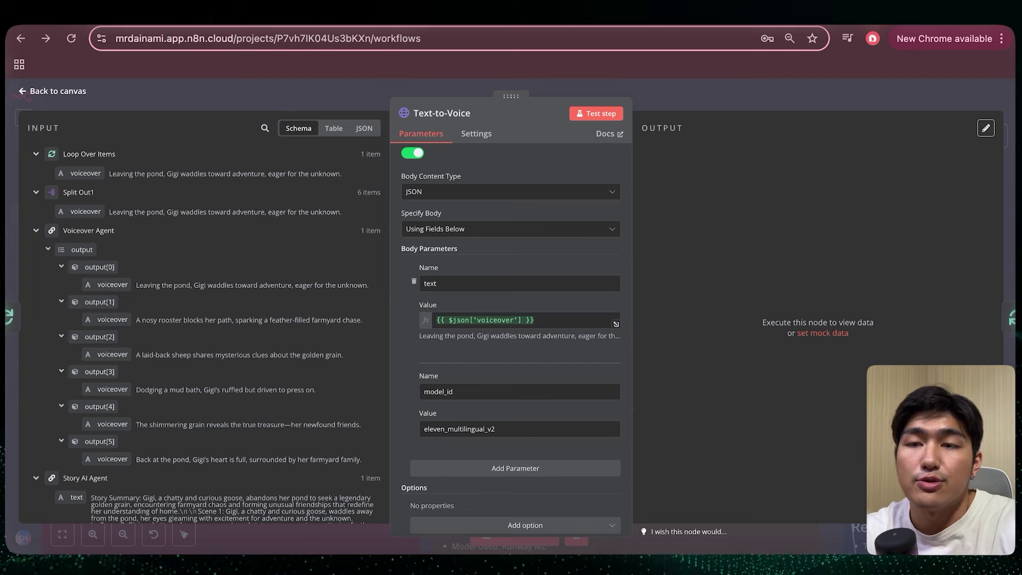
scroll(517, 357, "down", 1)
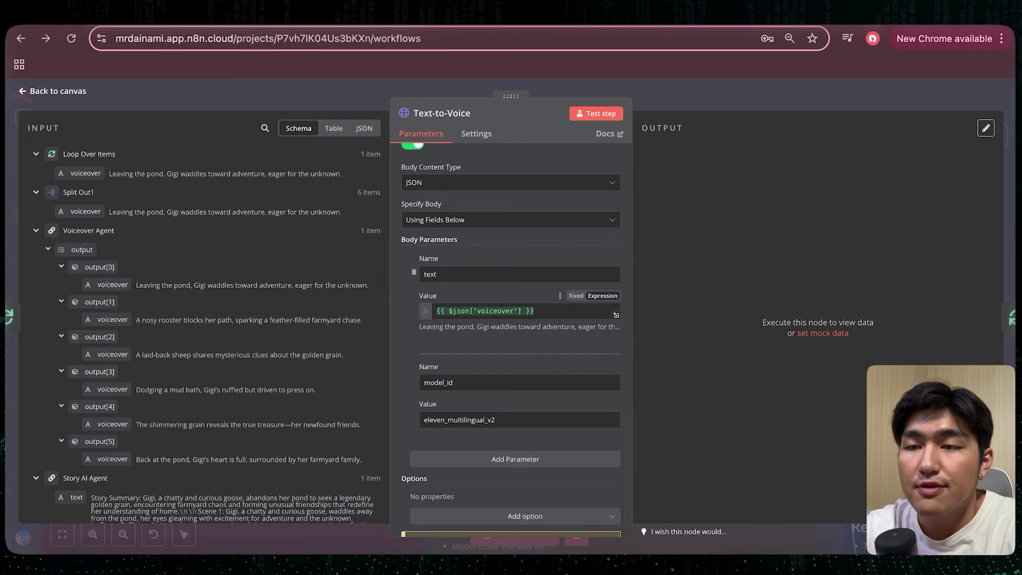
Step: Insert the voiceover field from Loop Over Items into the text body parameter's value expression
left_click_drag(85, 173, 542, 312)
left_click_drag(538, 312, 567, 311)
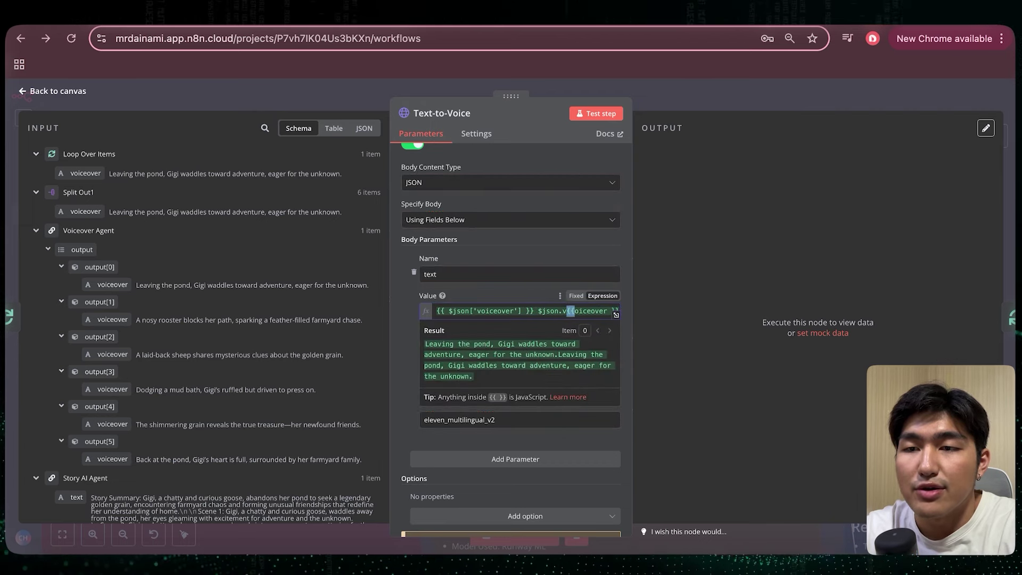
left_click(553, 311)
Step: Select the voice ID at the end of the Text-to-Voice node's request URL
scroll(511, 320, "up", 10)
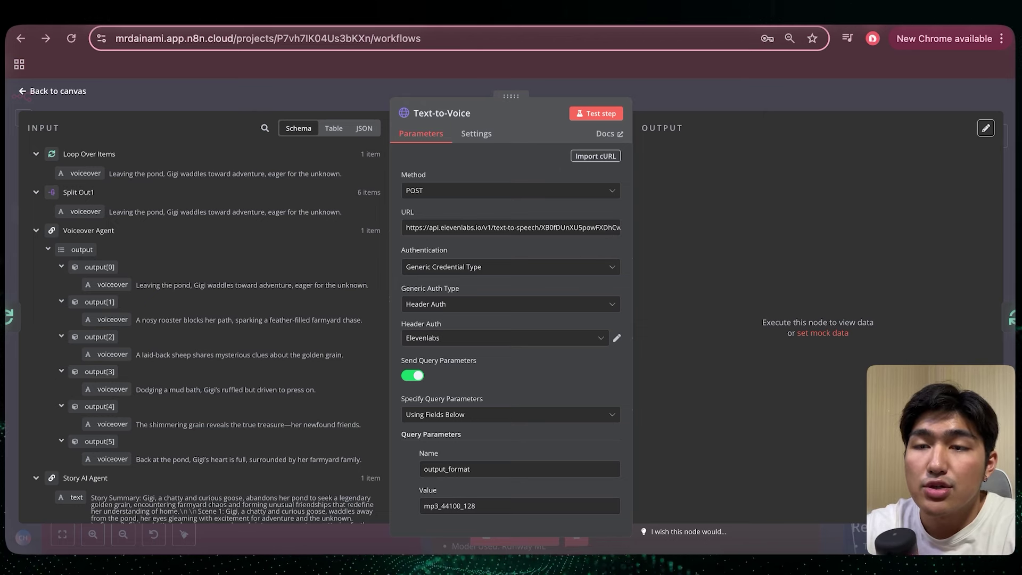
left_click_drag(540, 227, 621, 228)
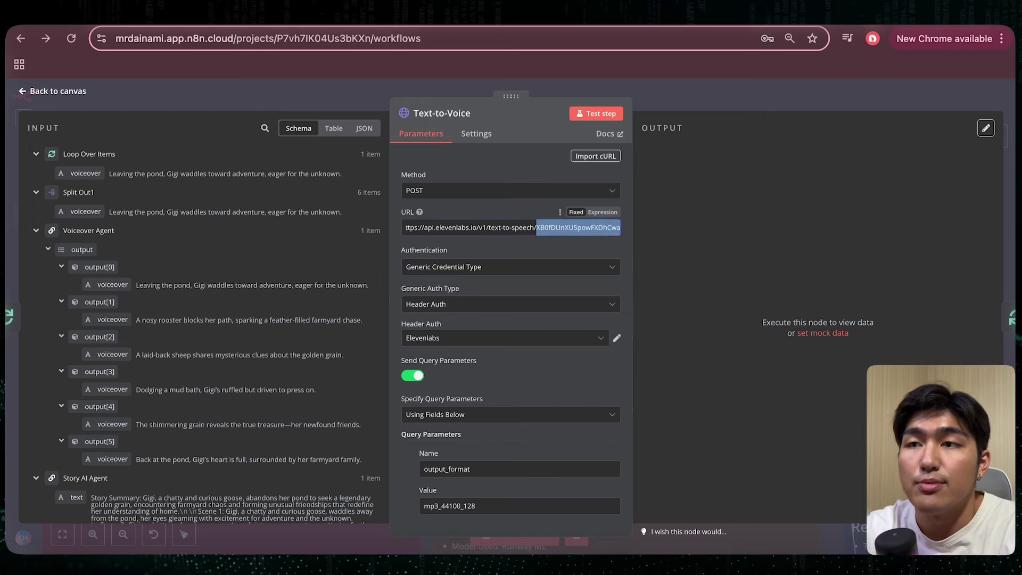
Step: Switch to ElevenLabs, open Text to Speech and choose the Jessica voice
left_click(692, 287)
left_click(884, 560)
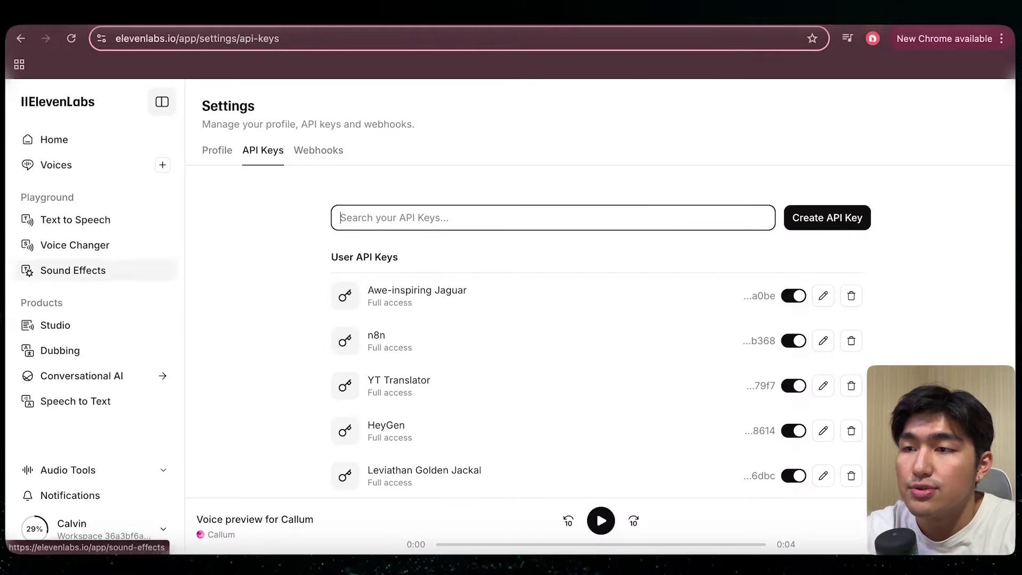
left_click(75, 219)
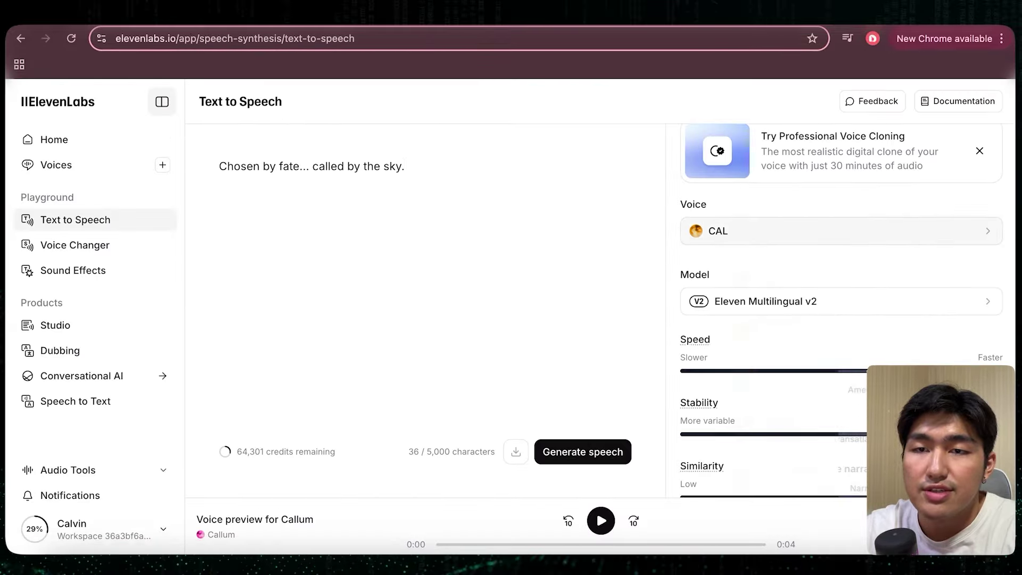
left_click(841, 231)
scroll(841, 346, "down", 2)
scroll(841, 346, "up", 2)
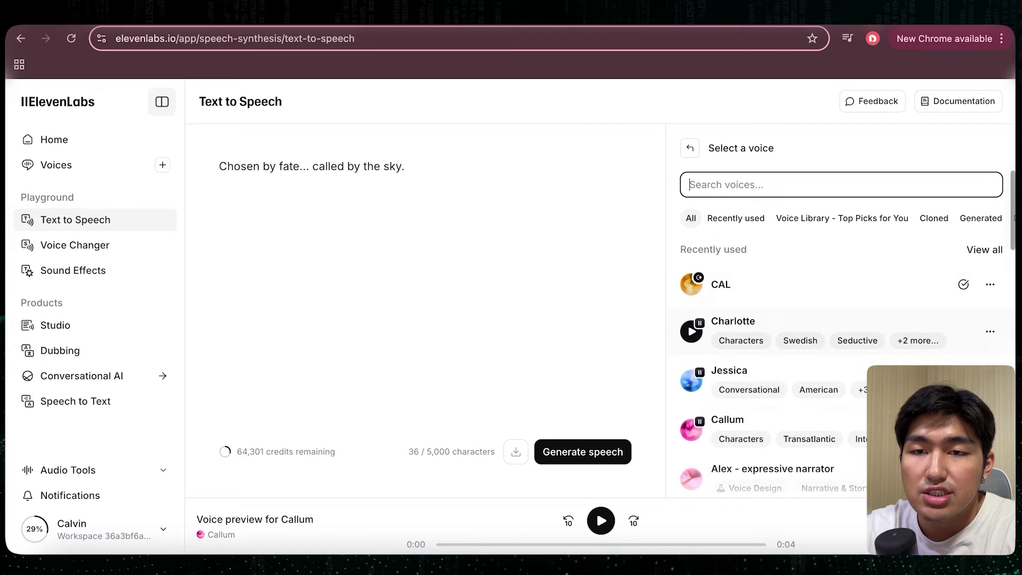
scroll(841, 346, "down", 1)
left_click(729, 322)
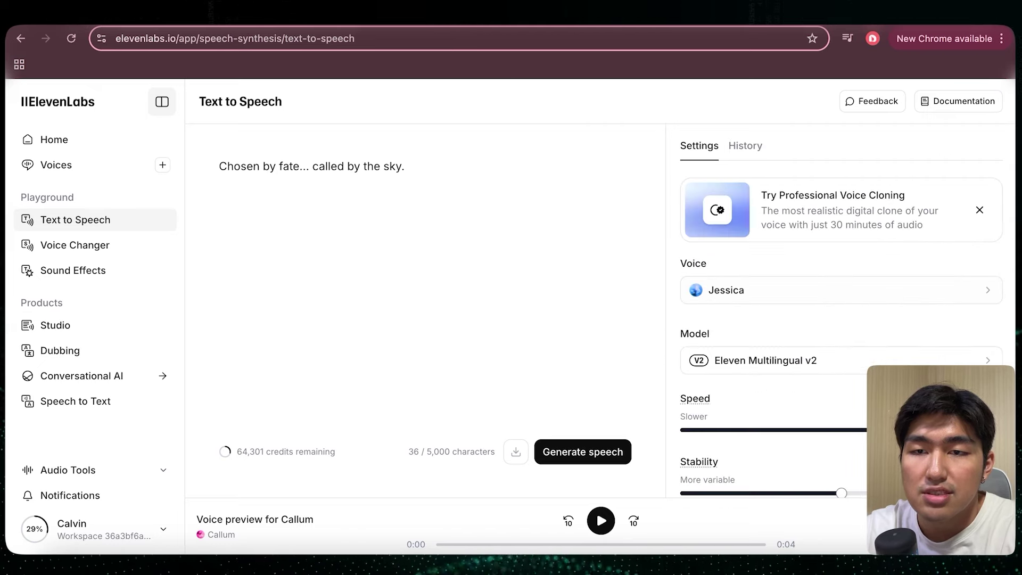
Step: Preview the Jessica voice in the voice list and copy its voice ID
left_click(841, 290)
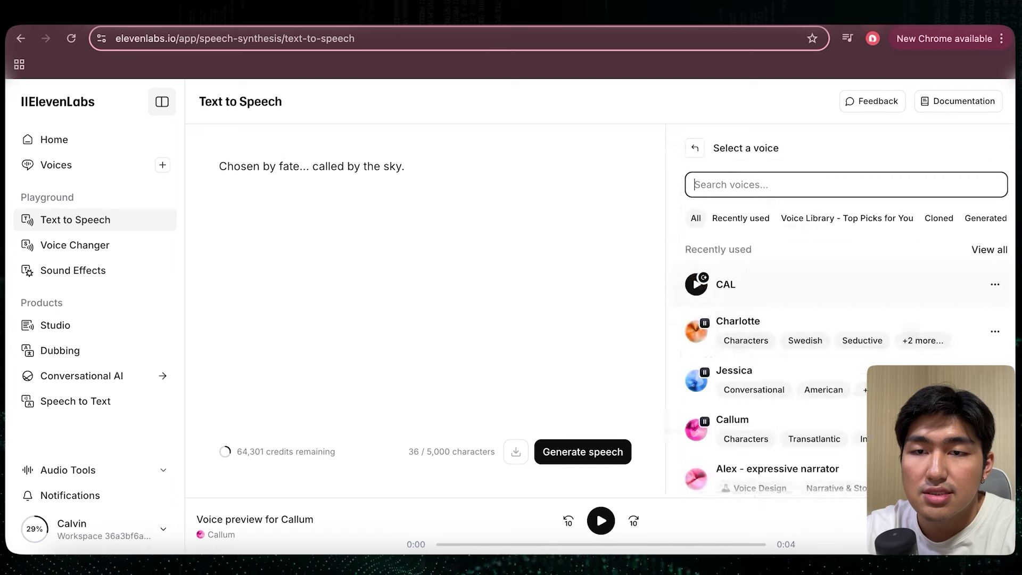
left_click(696, 381)
scroll(696, 381, "down", 1)
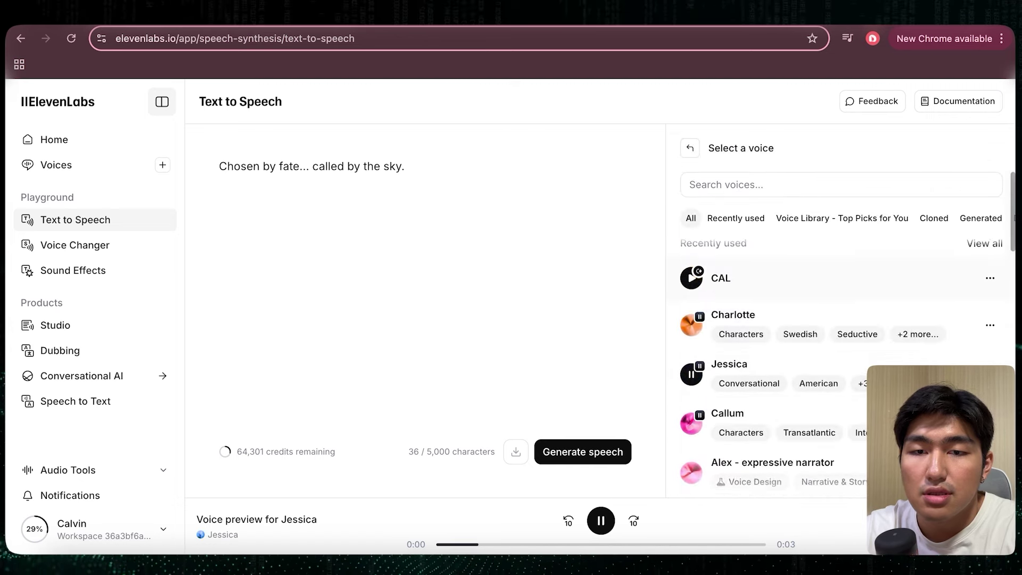
scroll(841, 298, "down", 3)
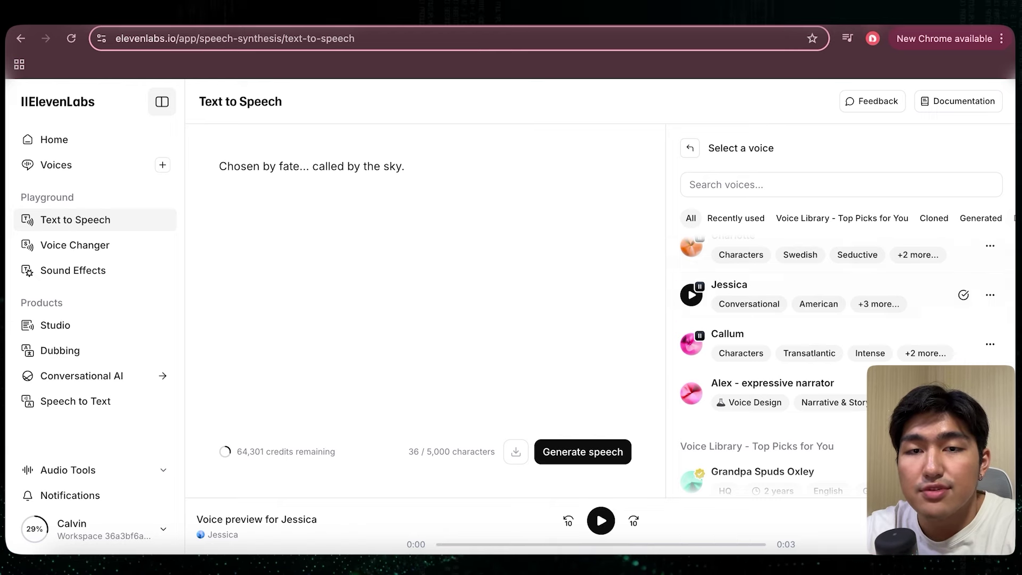
left_click(990, 294)
left_click(917, 328)
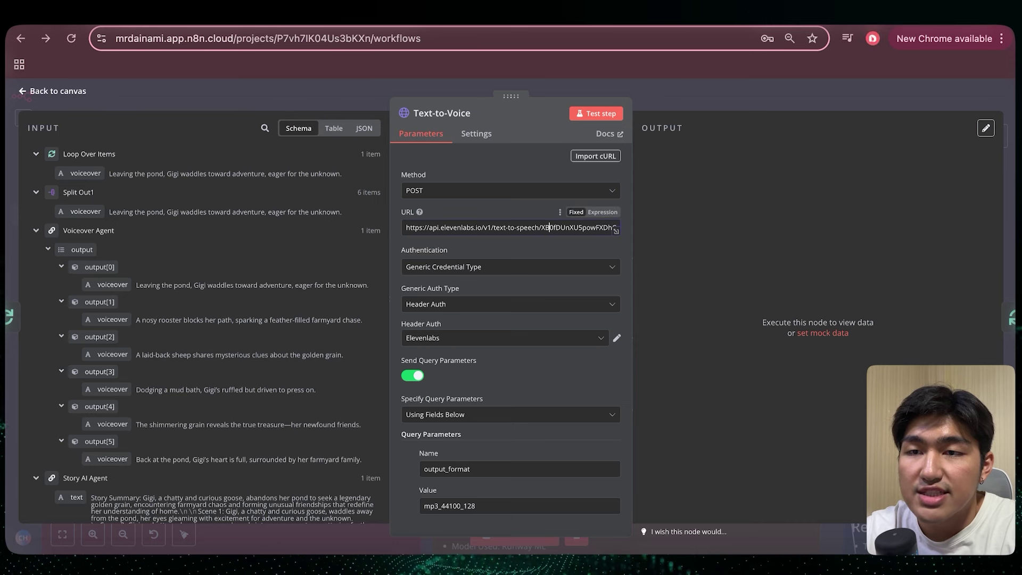
Step: Back in n8n, replace the voice ID in the Text-to-Voice URL with the copied Jessica ID and test the node
left_click_drag(537, 227, 620, 227)
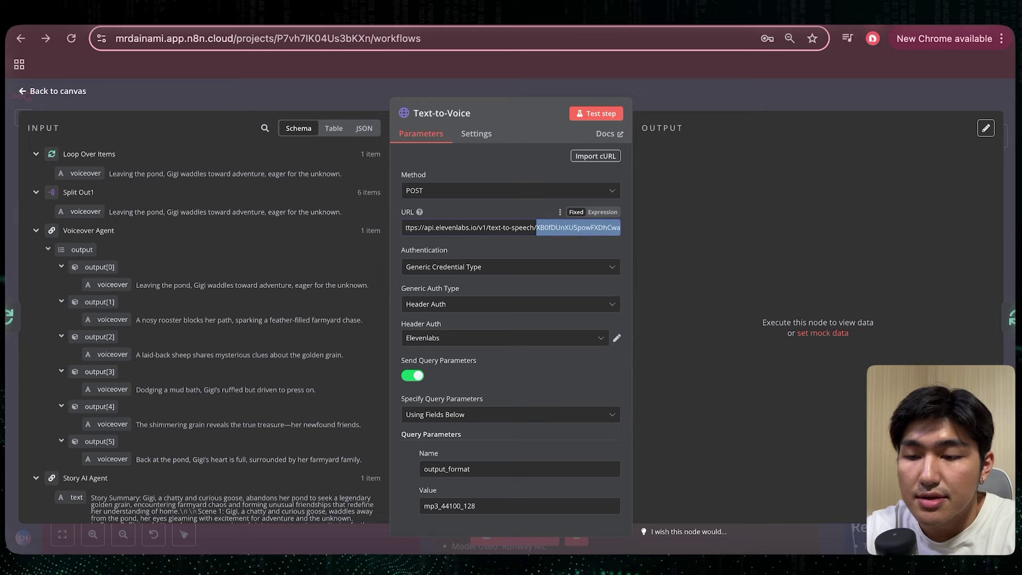
key("ctrl+v")
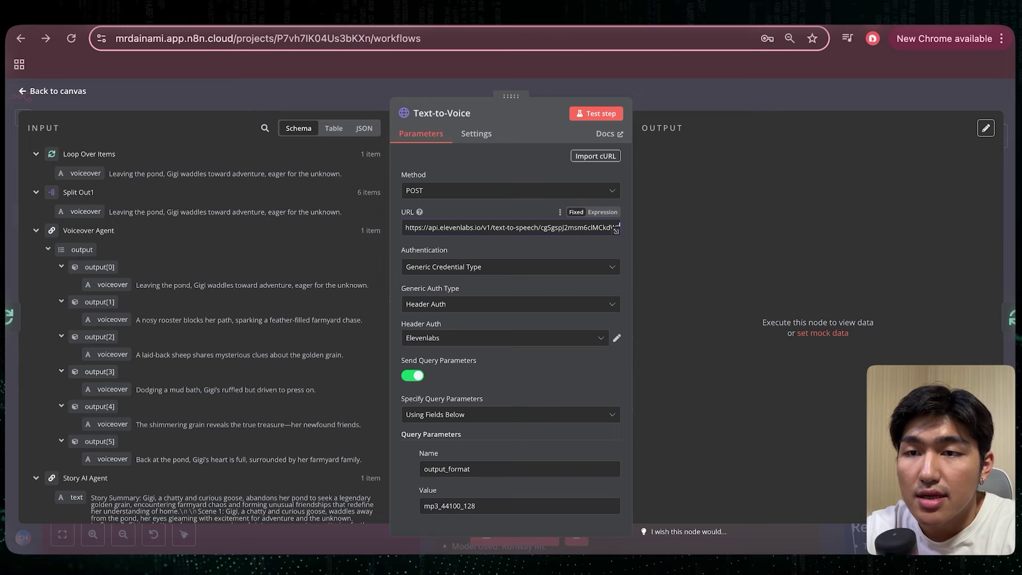
scroll(511, 319, "down", 10)
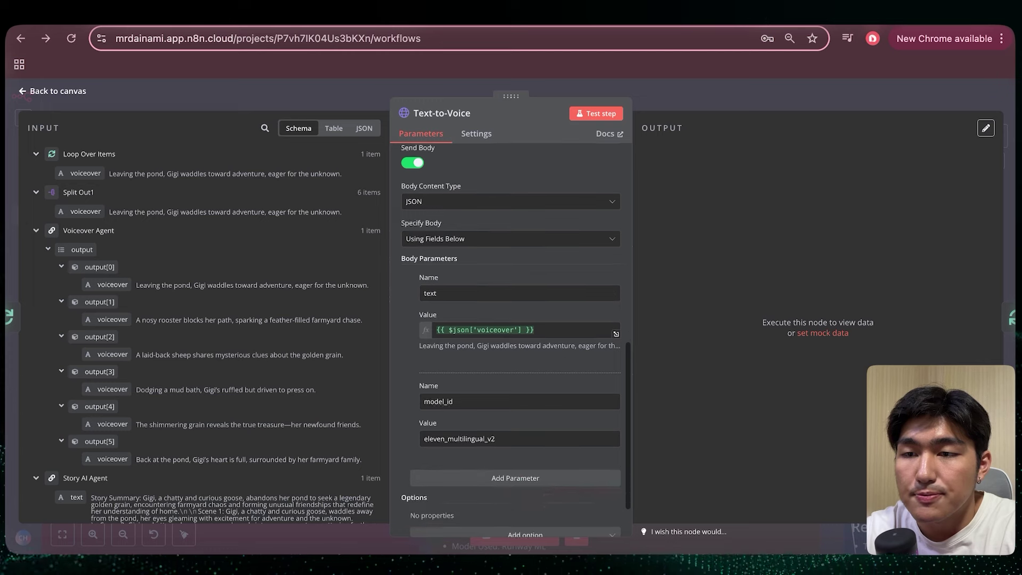
scroll(511, 319, "up", 8)
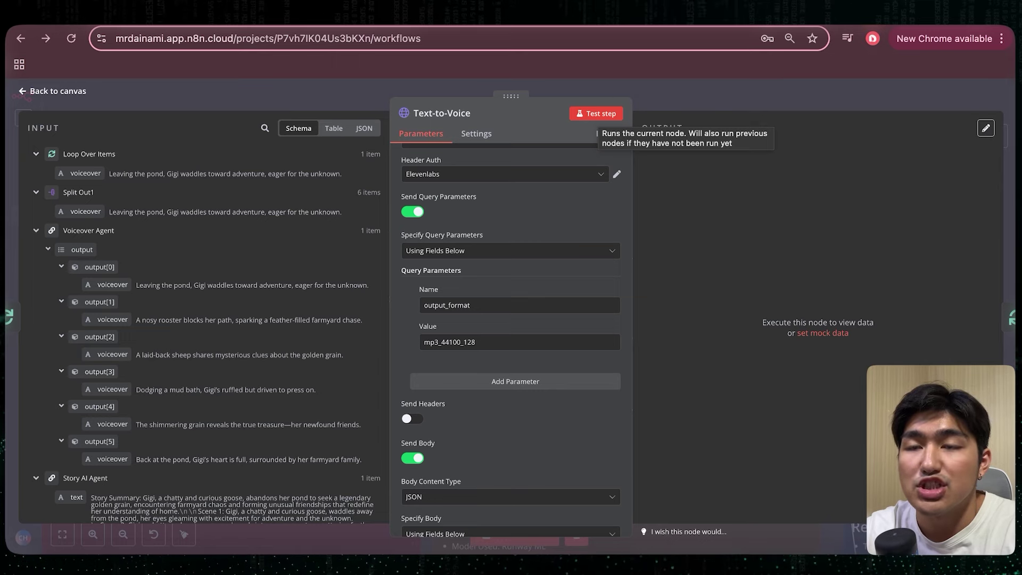
left_click(596, 113)
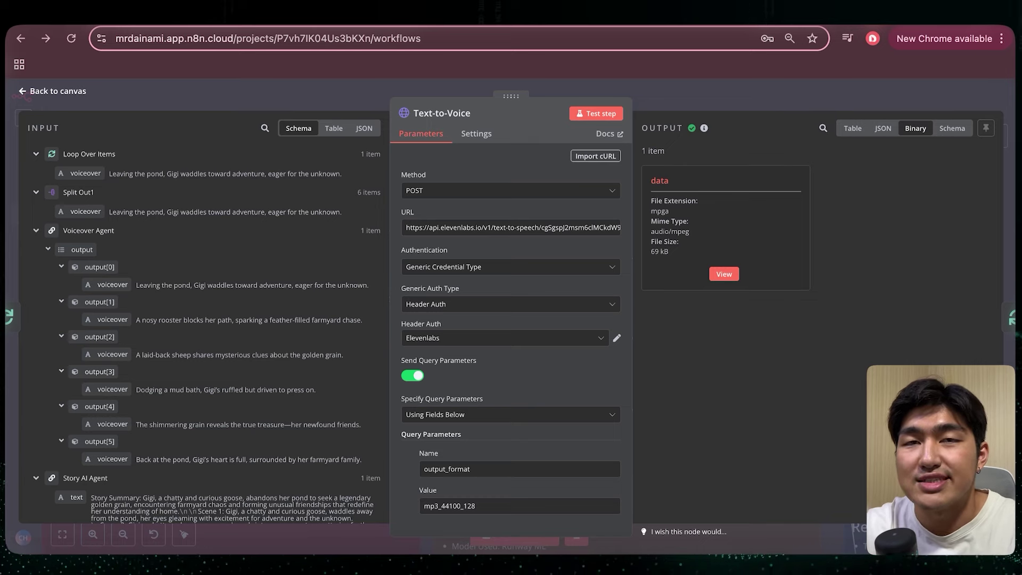
key("Escape")
Step: Open the Upload VO Google Drive node connected to the loop's done output
mouse_move(492, 346)
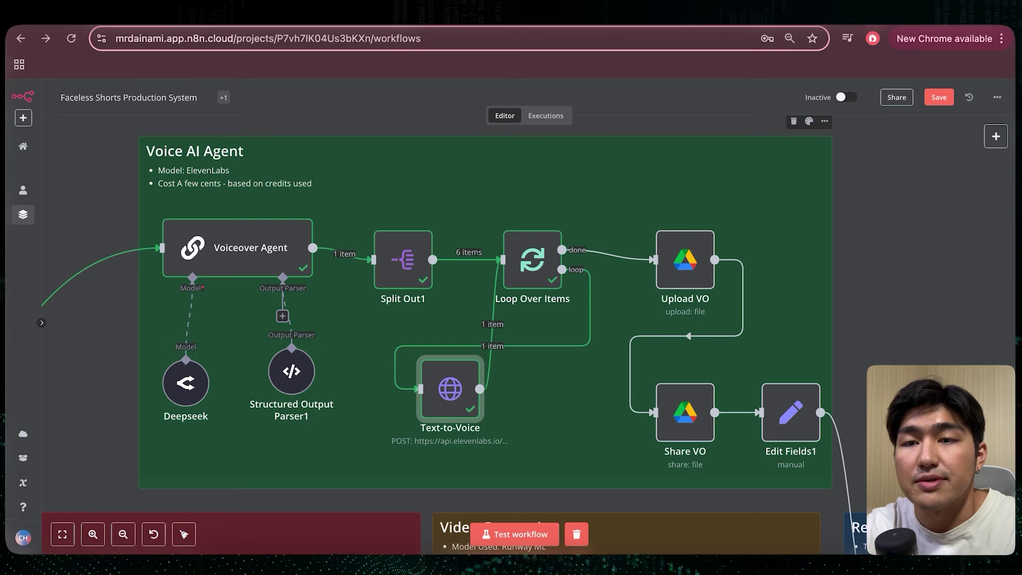
mouse_move(633, 258)
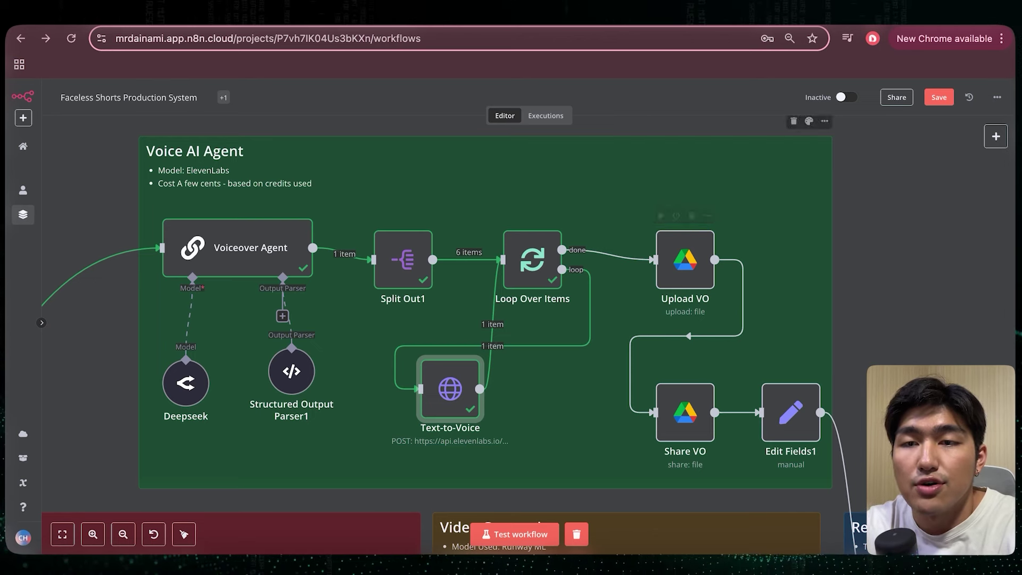
mouse_move(685, 256)
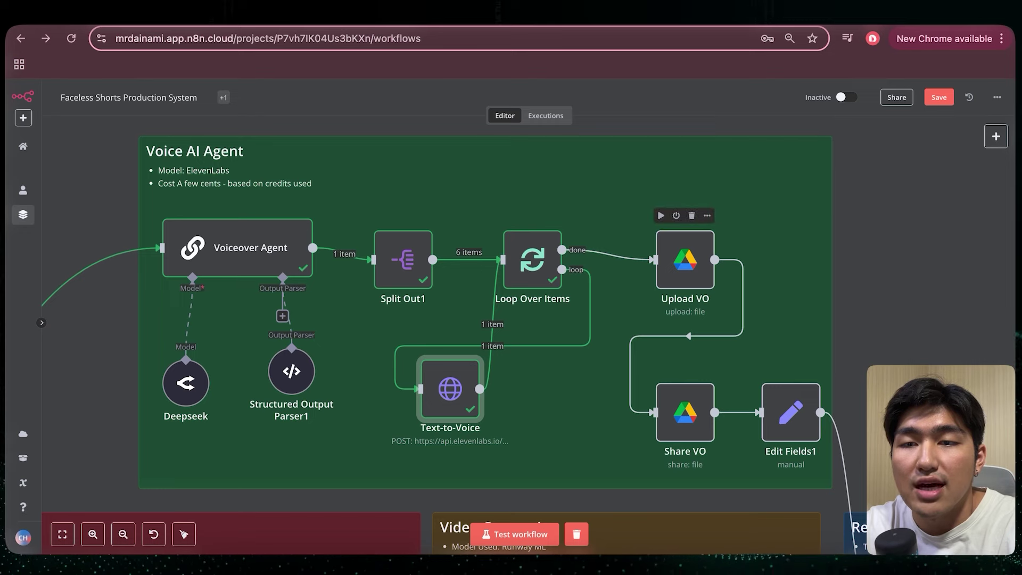
double_click(685, 259)
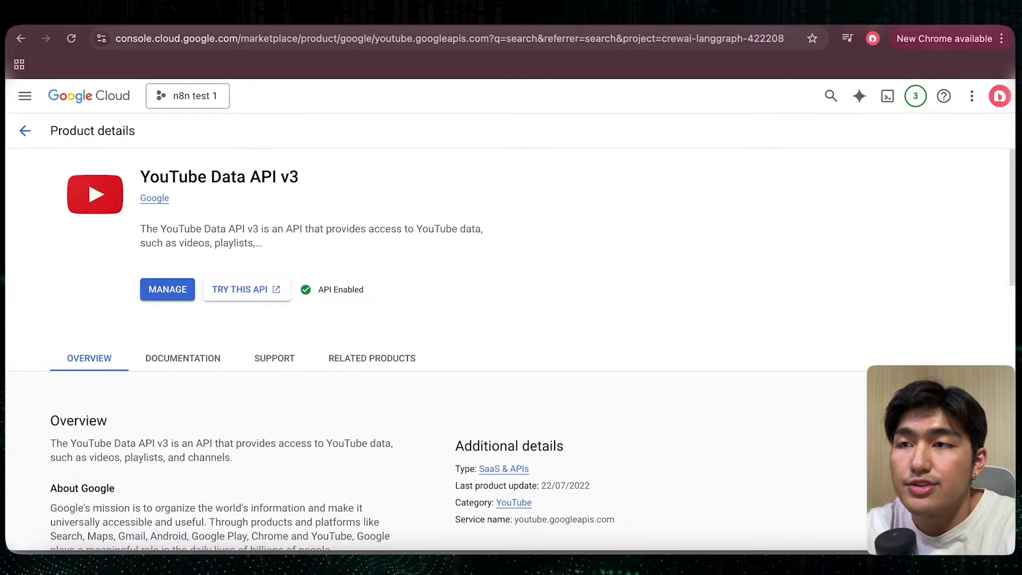
Step: In Google Cloud, open the n8n test 1 project's API credentials and start creating an OAuth client ID
left_click(25, 96)
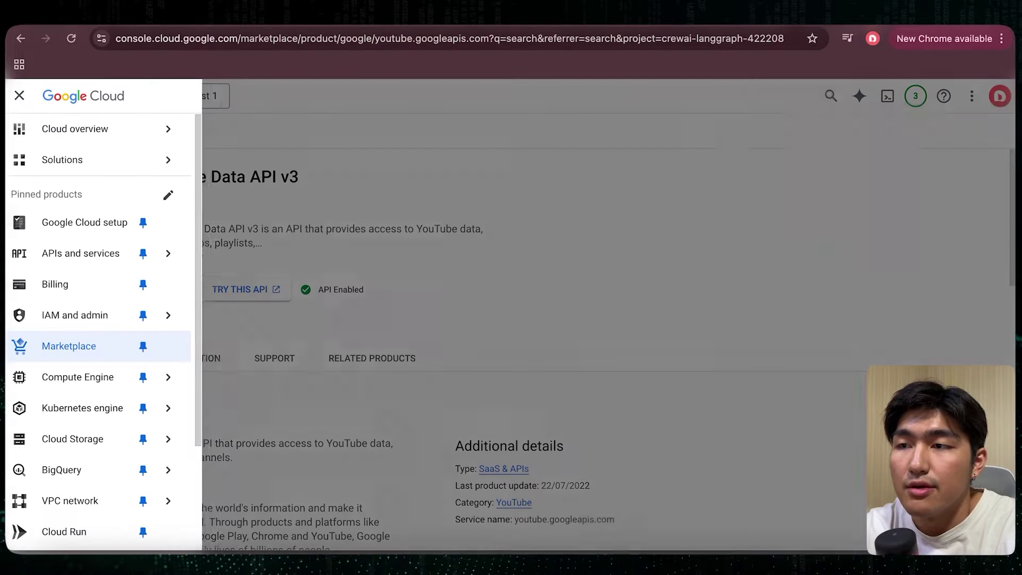
left_click(106, 254)
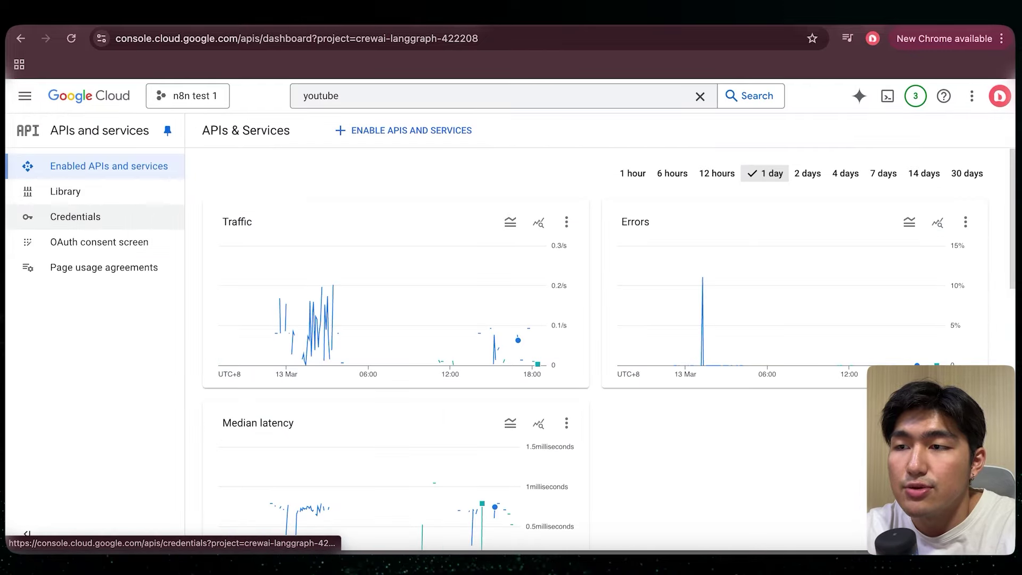
left_click(75, 217)
left_click(363, 130)
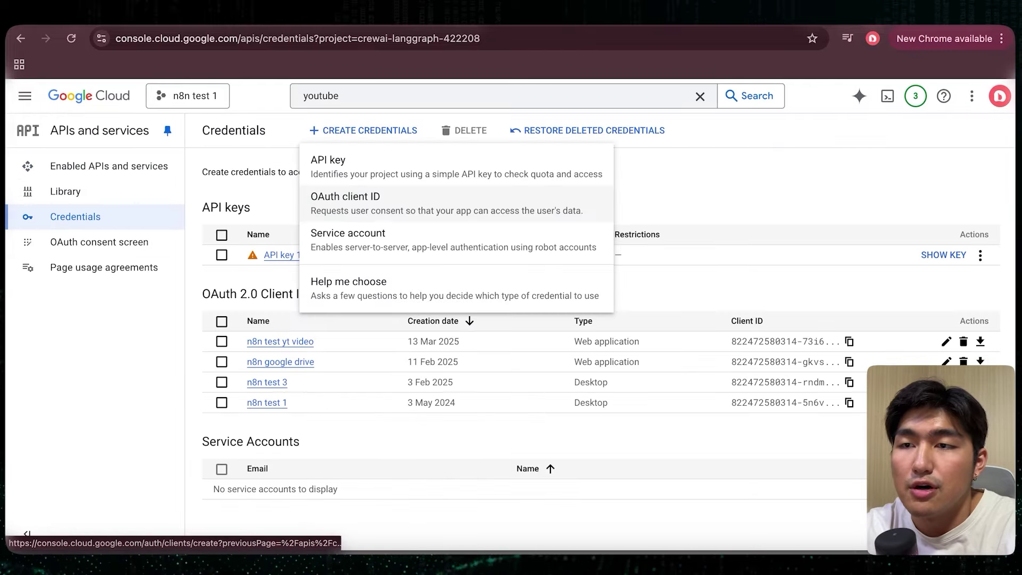
left_click(345, 203)
Step: Set the OAuth client's application type to Web application and name it "n8n test ytshort videos"
left_click(382, 255)
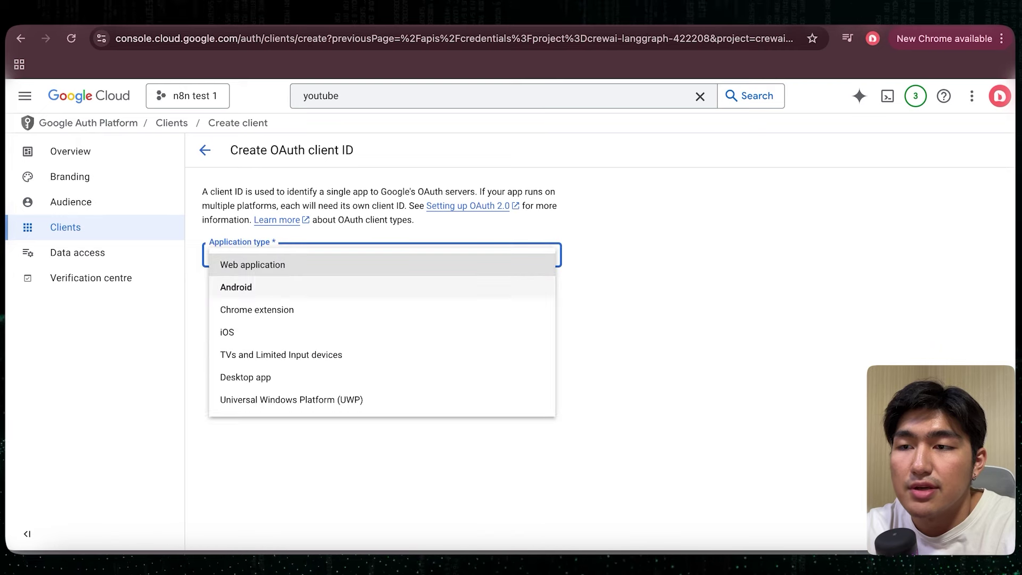
left_click(252, 264)
left_click(381, 295)
key("ctrl+a")
type("n8n t")
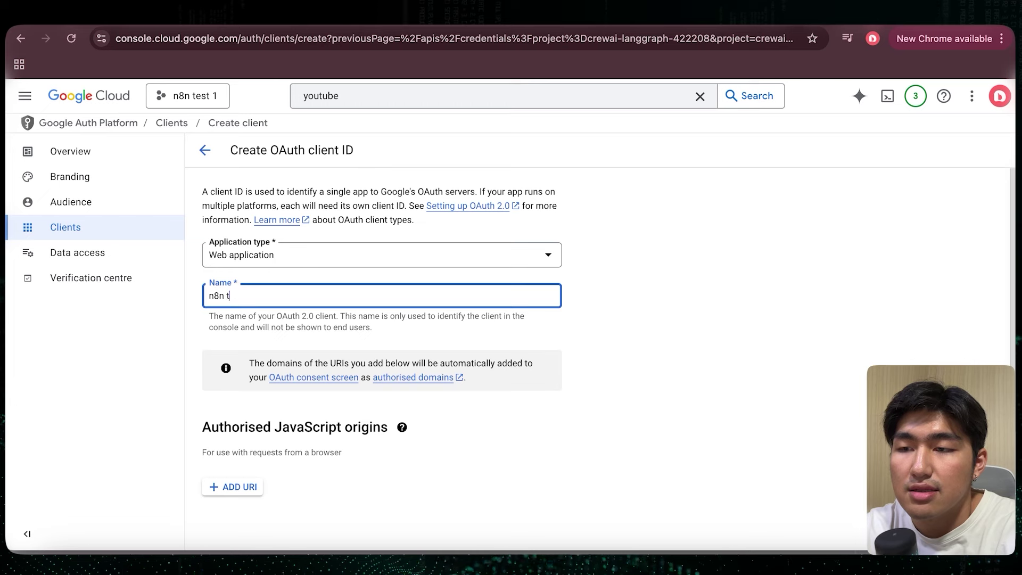
type("est ytshort videos")
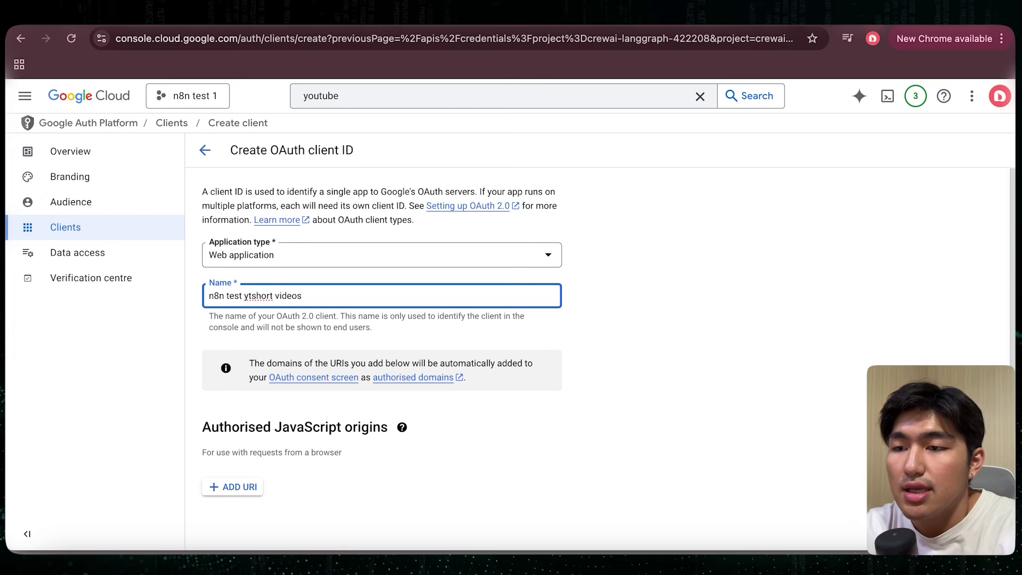
scroll(532, 330, "down", 3)
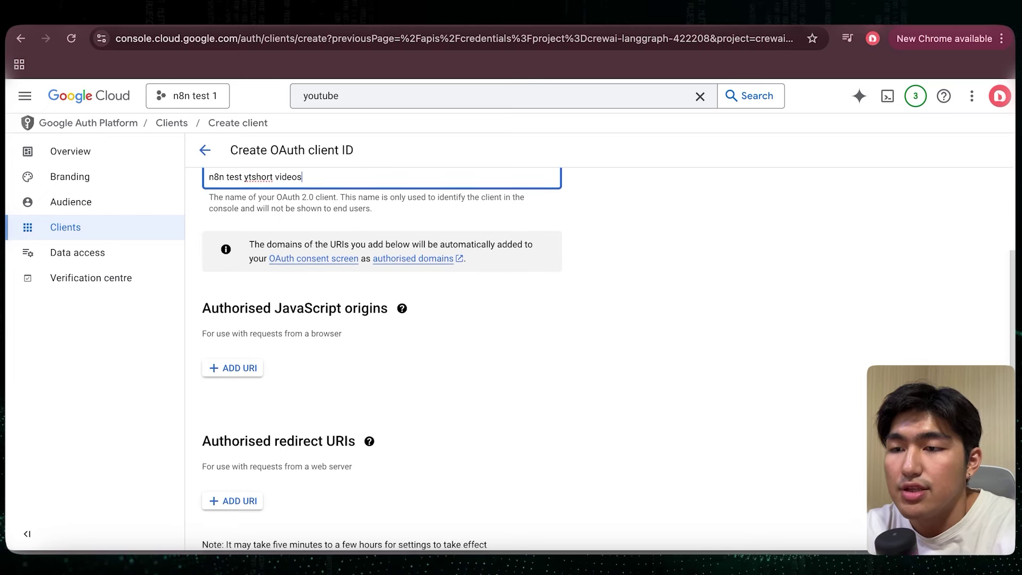
left_click(232, 450)
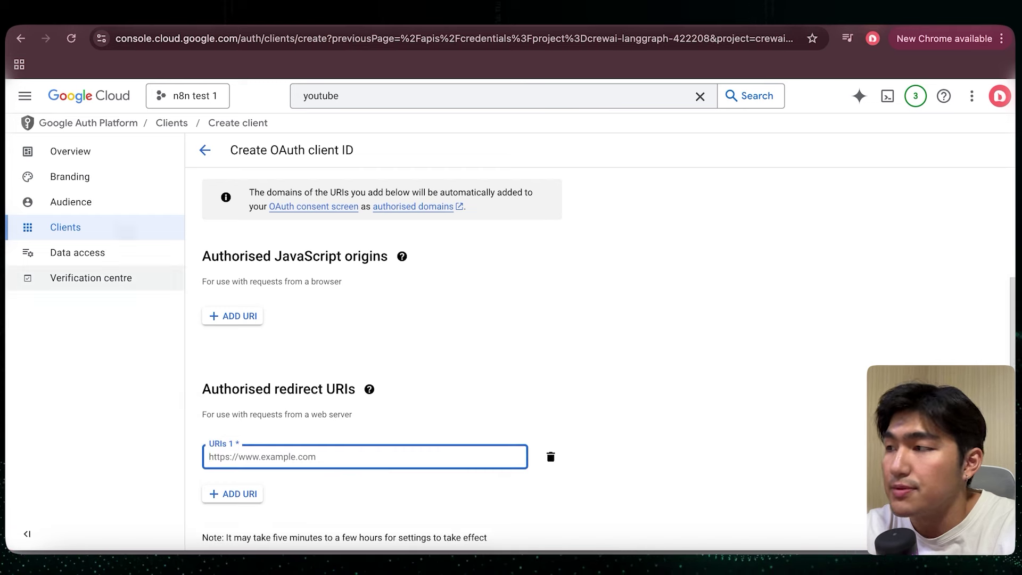
key("super+Tab")
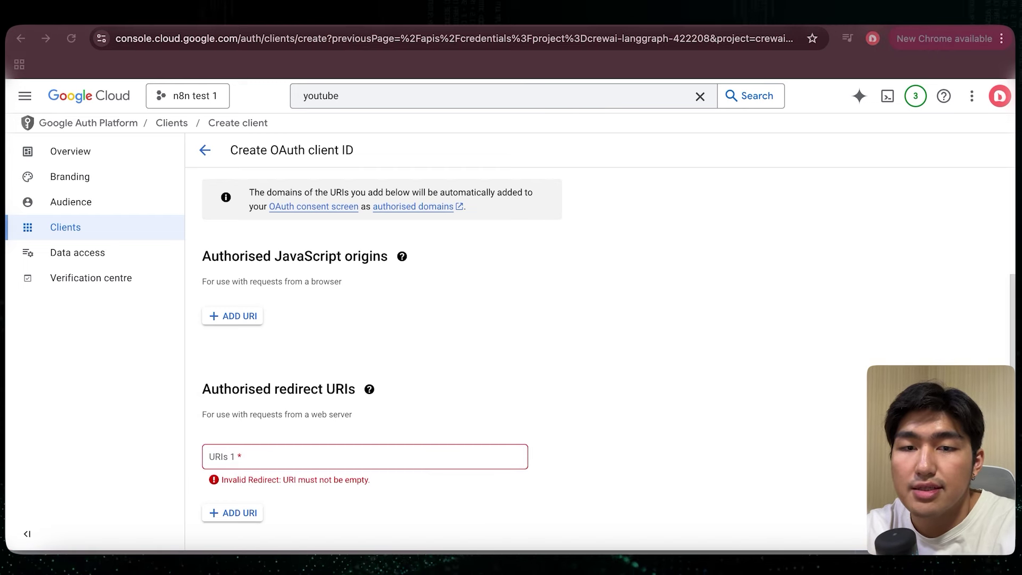
key("super+Tab")
type("https://oauth.n8n.cloud/oauth2/callback")
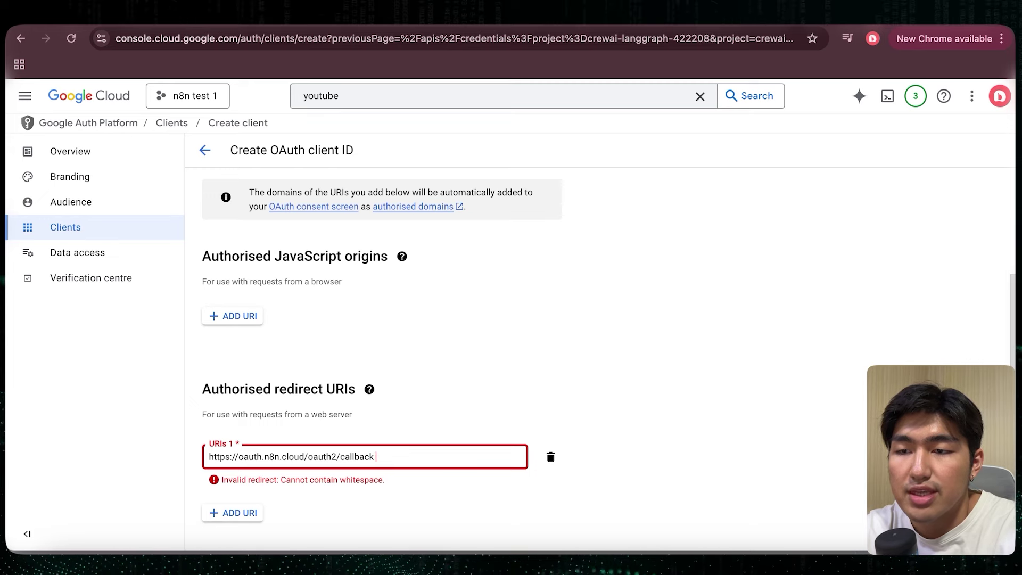
scroll(532, 340, "down", 2)
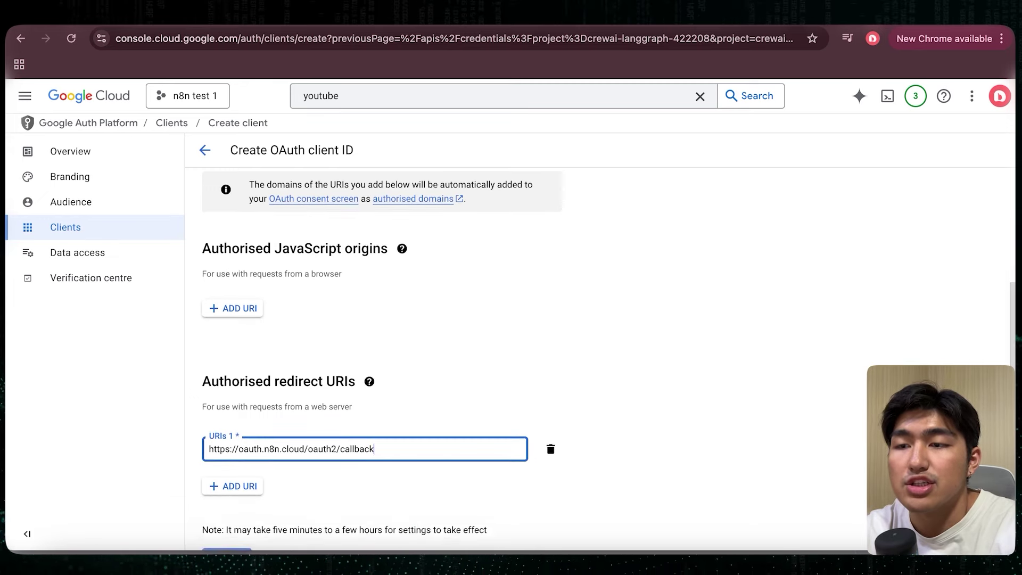
scroll(532, 341, "up", 1)
scroll(532, 341, "down", 1)
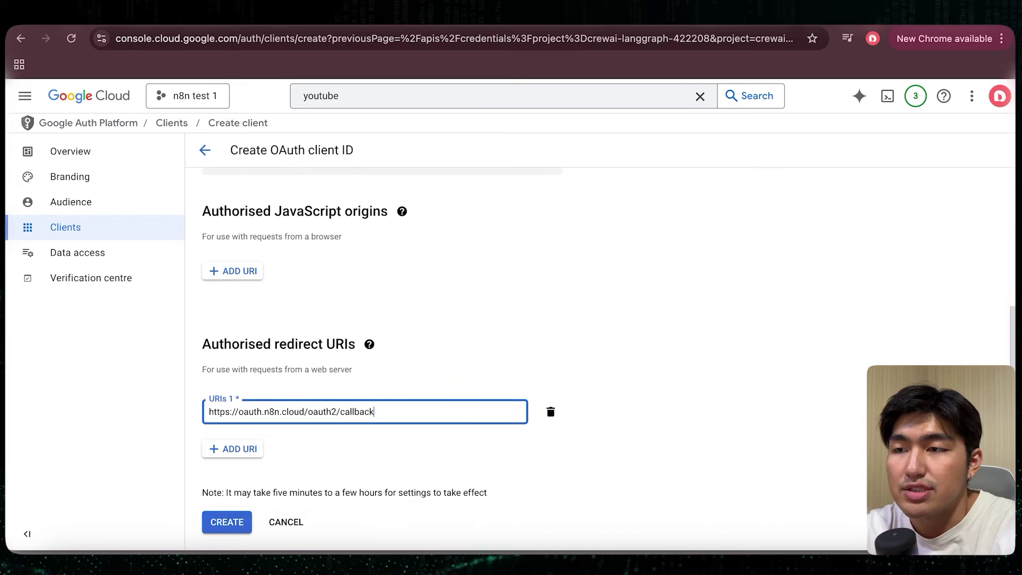
Step: Leave the OAuth client form without creating it and return to the project's Credentials page
left_click(25, 95)
mouse_move(151, 285)
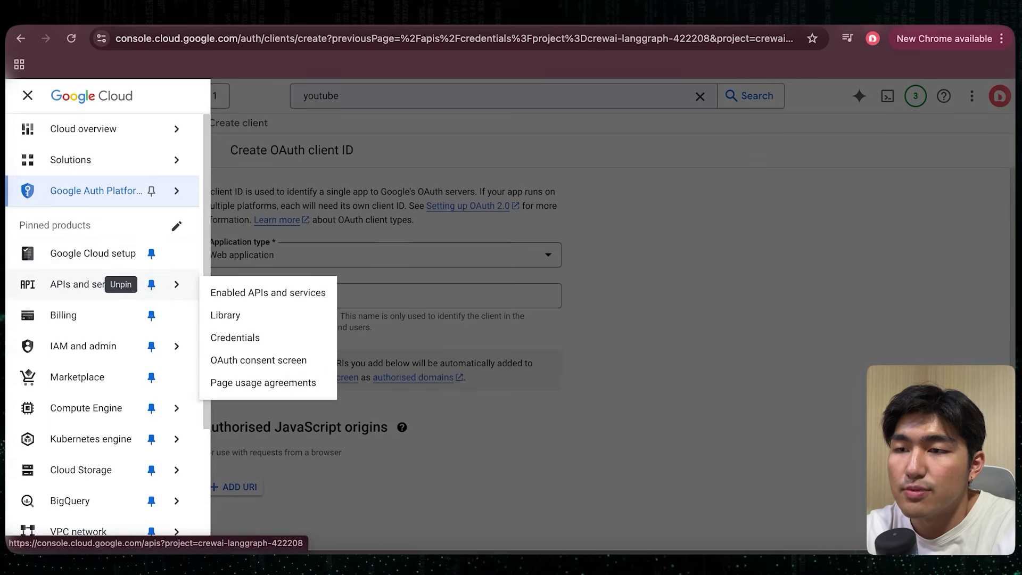
left_click(234, 337)
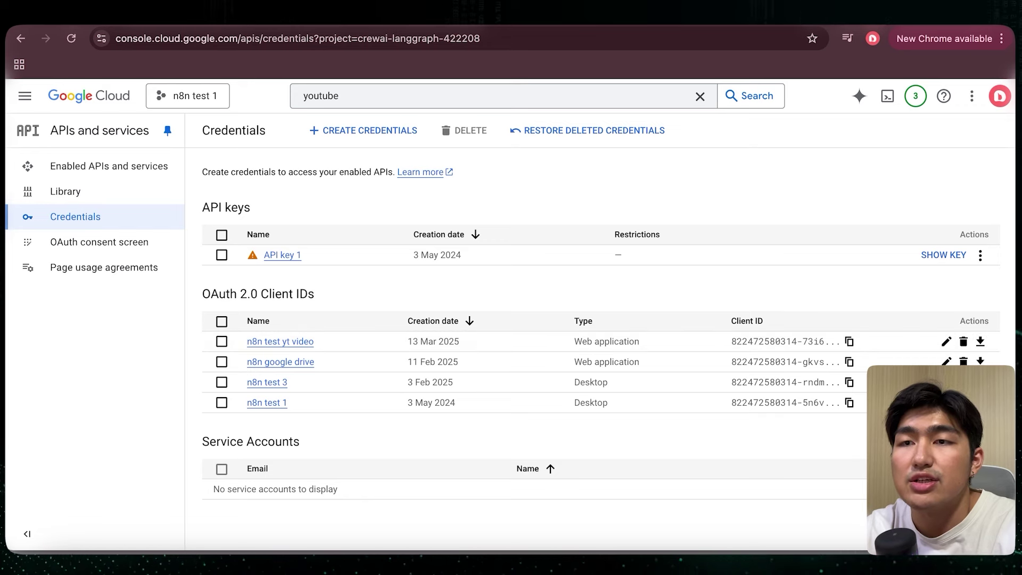
Step: Look up the Google Drive API by searching for "google drive", and search the console for "youtube"
left_click(321, 96)
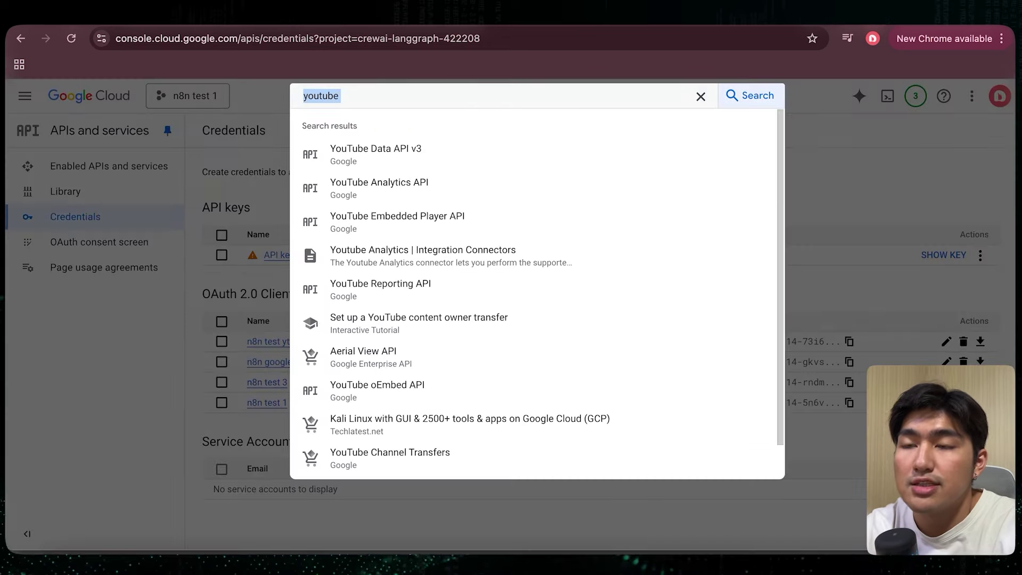
key("BackSpace")
type("google drive")
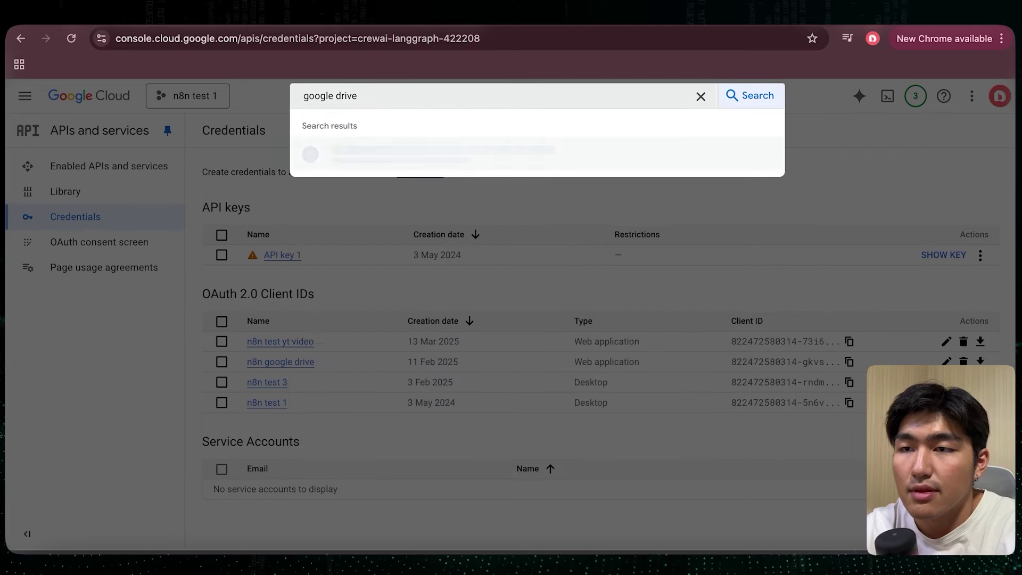
key("Down")
key("Return")
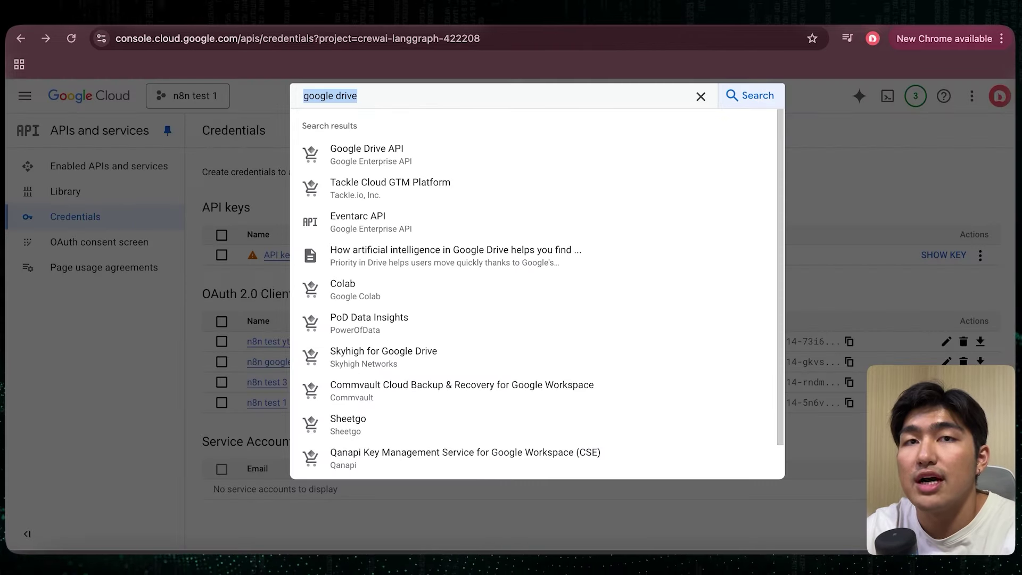
type("youtube")
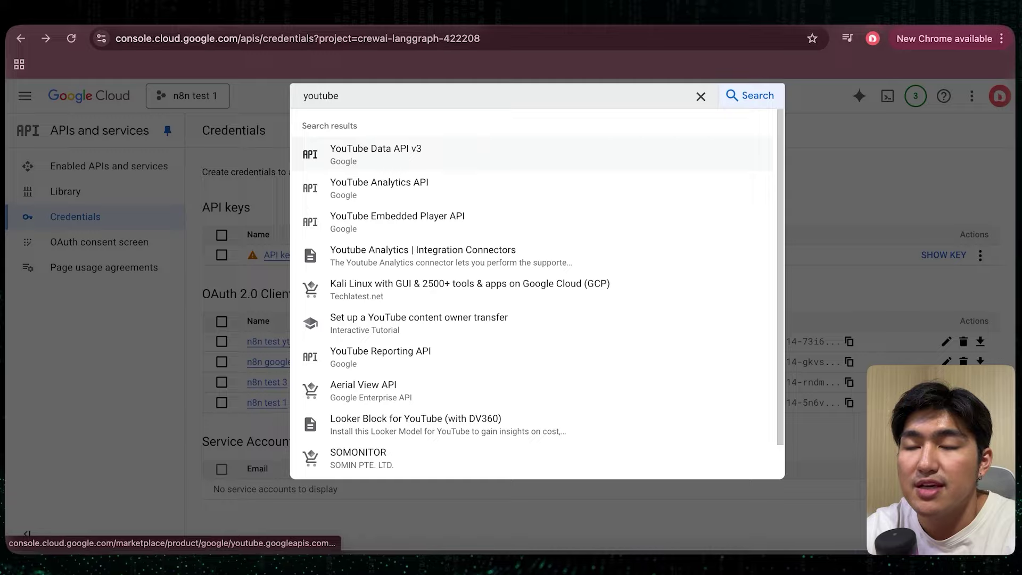
Step: Open the YouTube Data API v3 search result, and review the client ID and secret fields of a new Google Drive credential in n8n
left_click(375, 153)
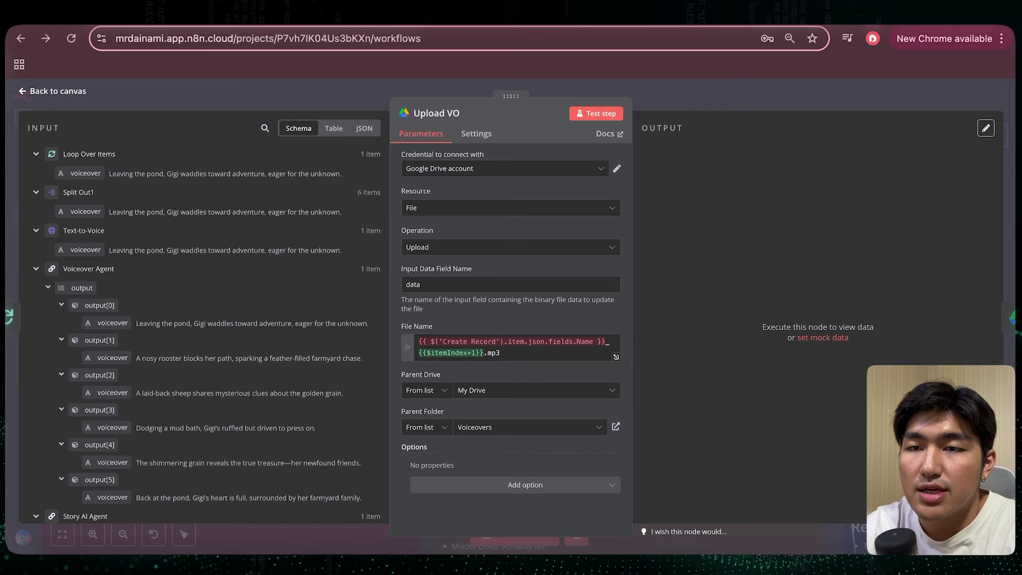
left_click(505, 168)
left_click(460, 224)
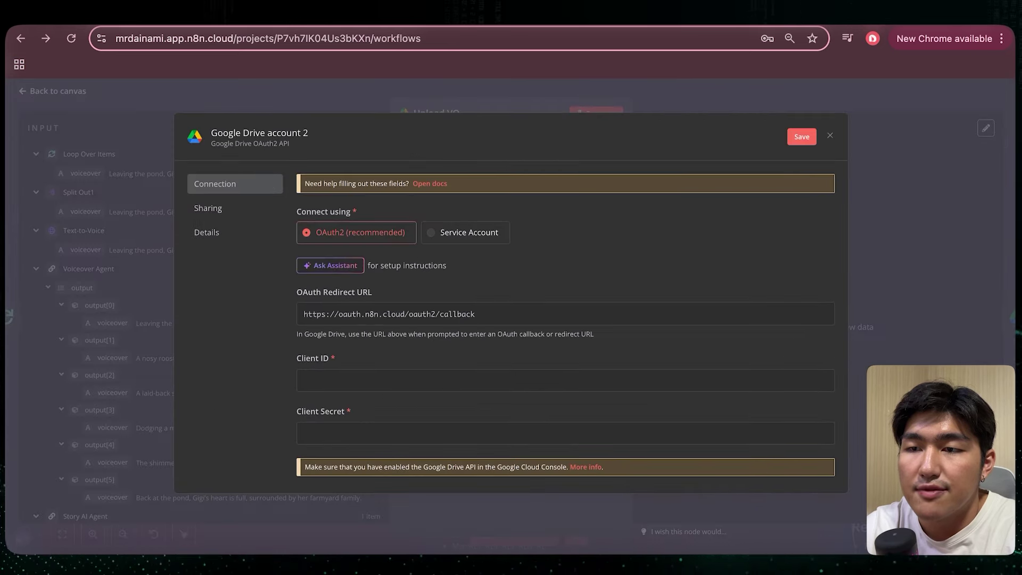
scroll(564, 373, "down", 2)
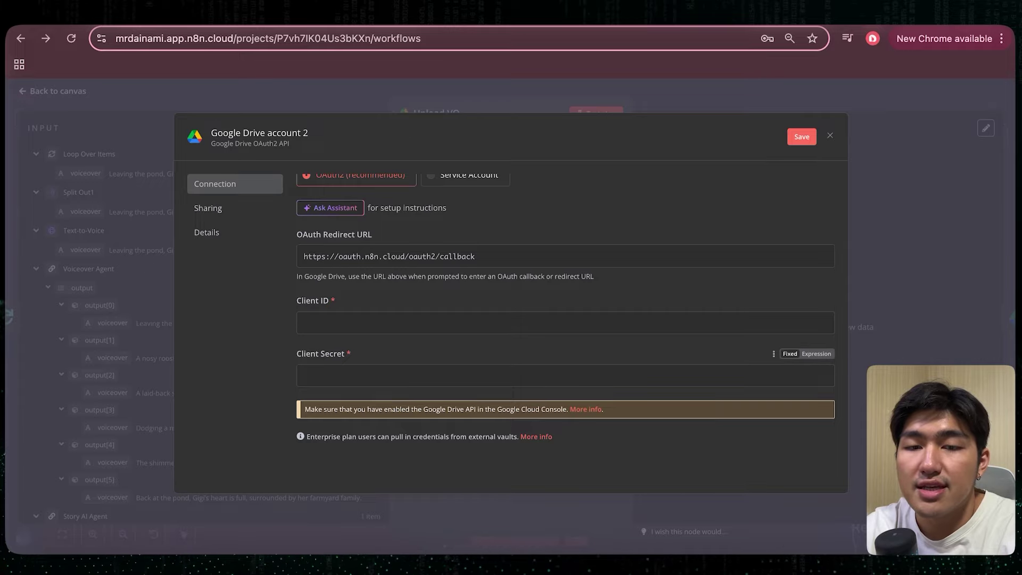
left_click(852, 551)
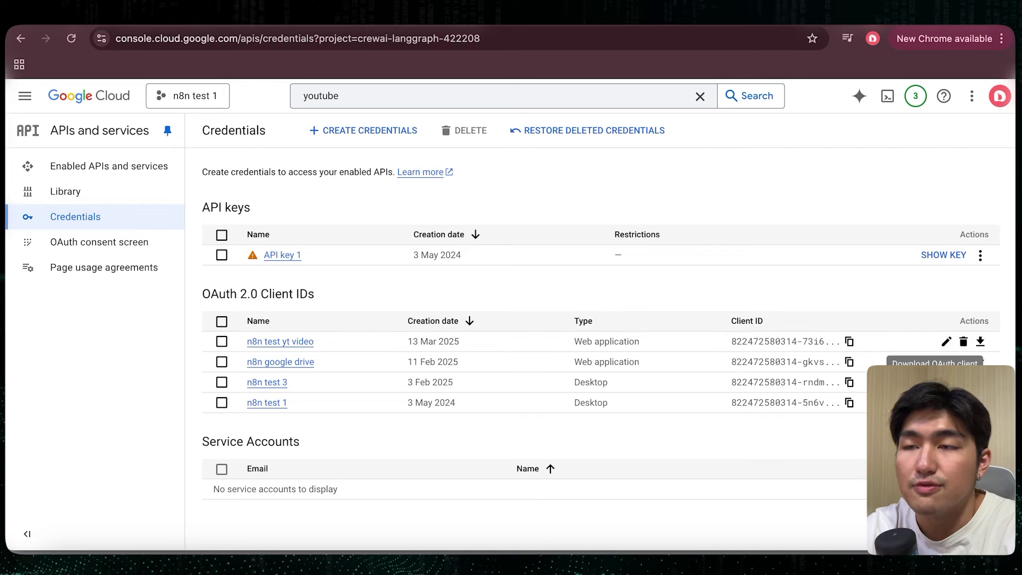
key("super+m")
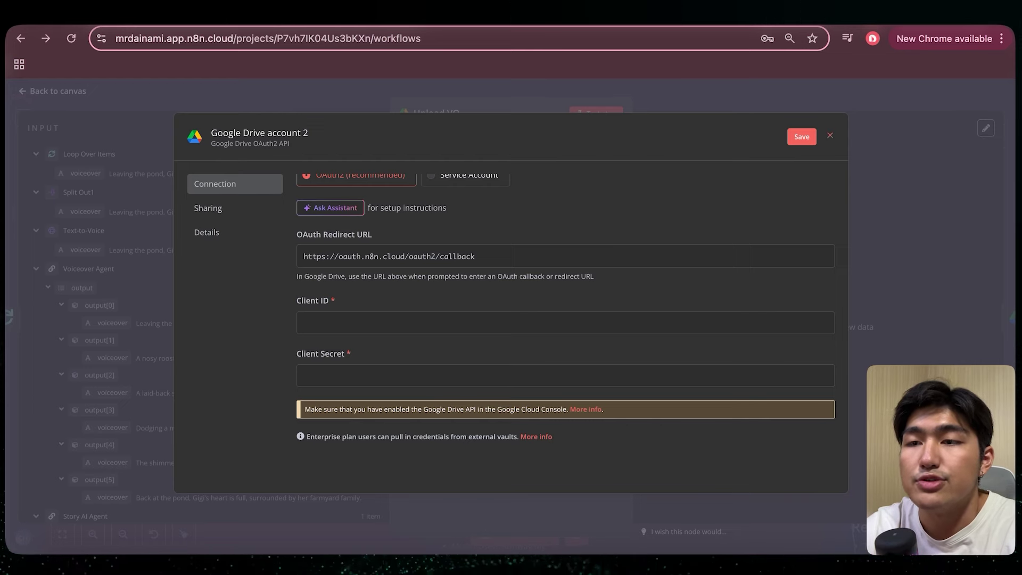
key("Escape")
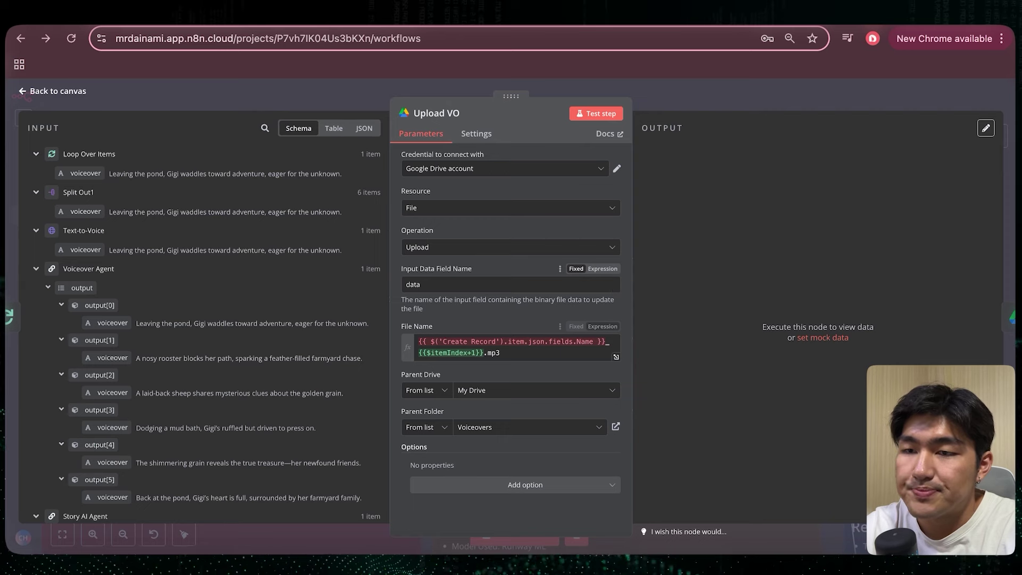
Step: Test the Upload VO node and inspect its output as a schema alongside the binary audio items feeding it
scroll(198, 330, "down", 15)
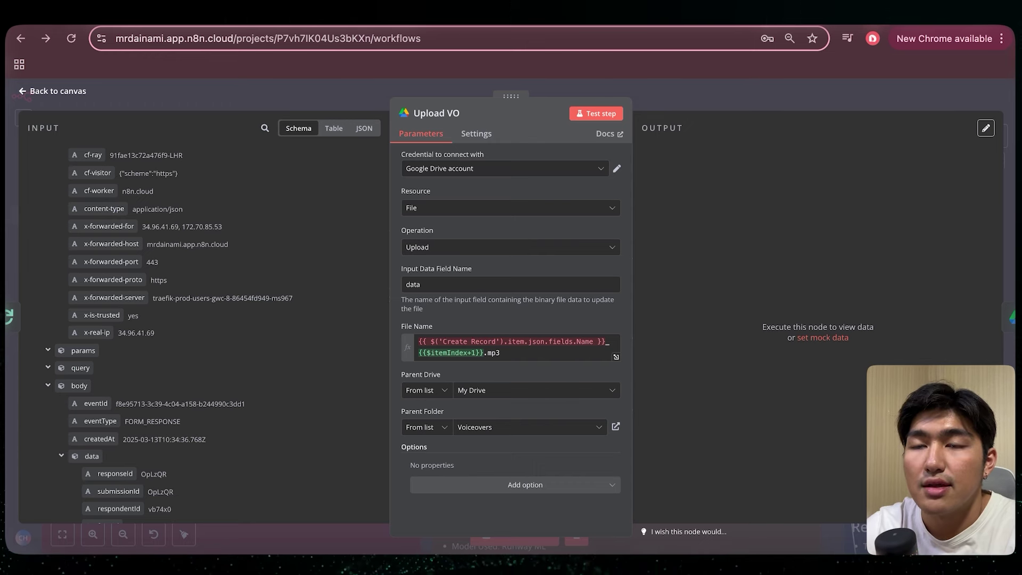
left_click(596, 114)
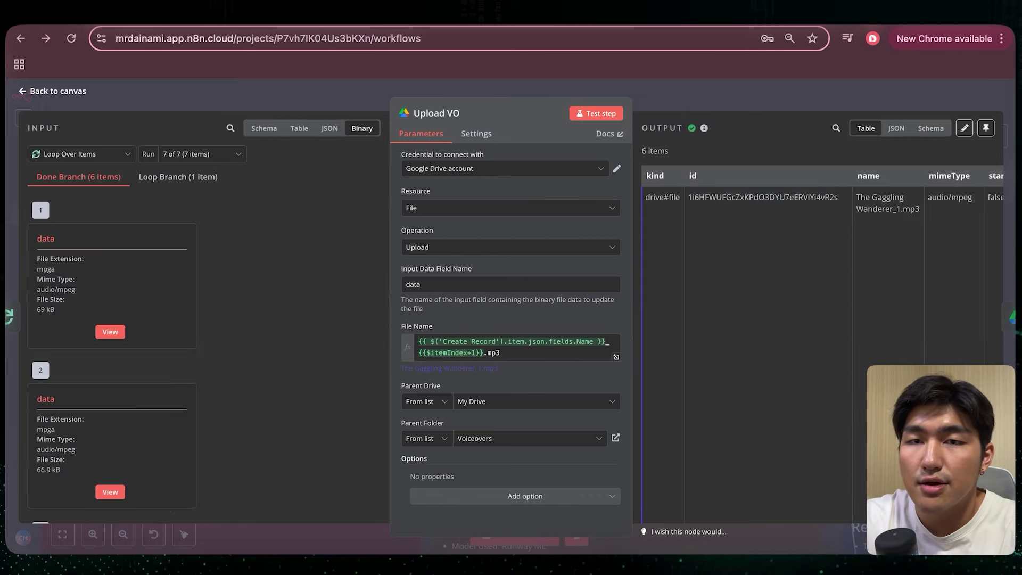
left_click(930, 127)
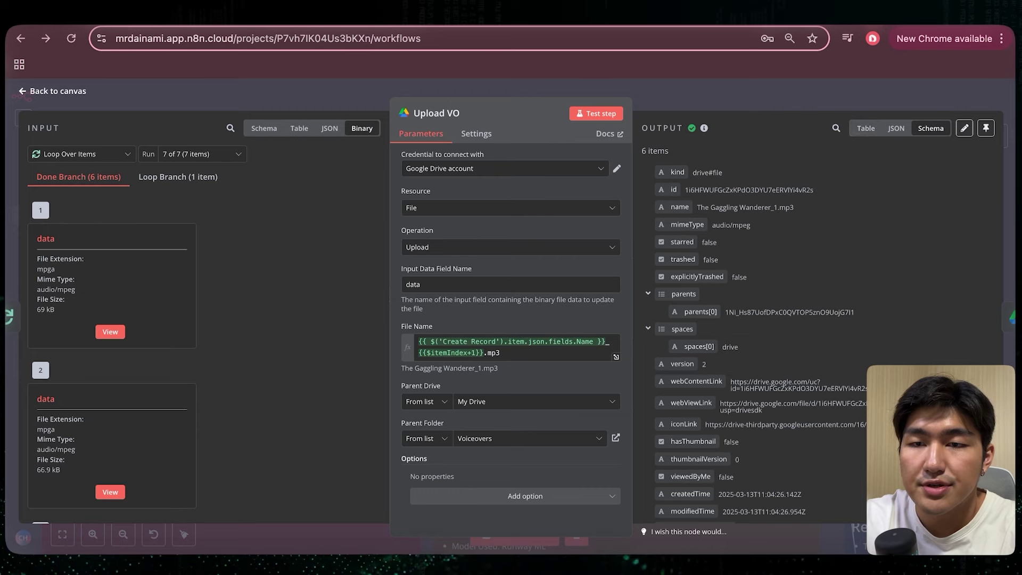
scroll(112, 354, "down", 1)
scroll(112, 354, "up", 1)
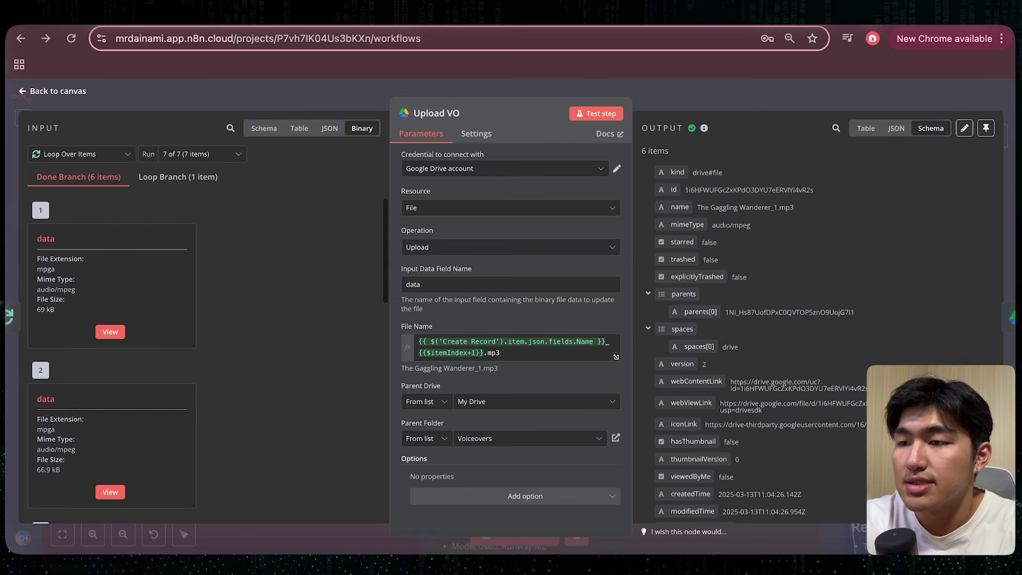
scroll(111, 354, "down", 2)
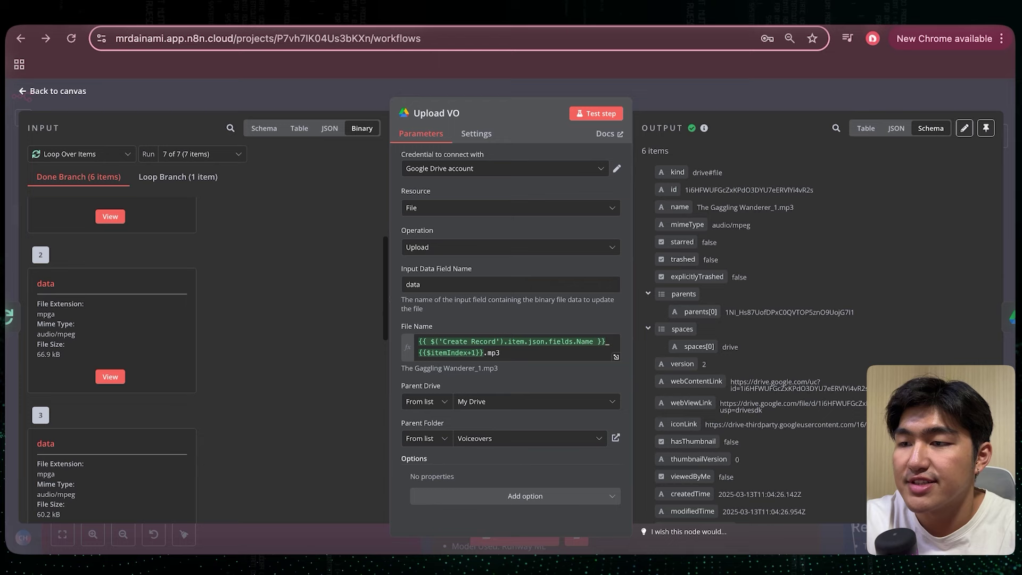
scroll(111, 354, "down", 10)
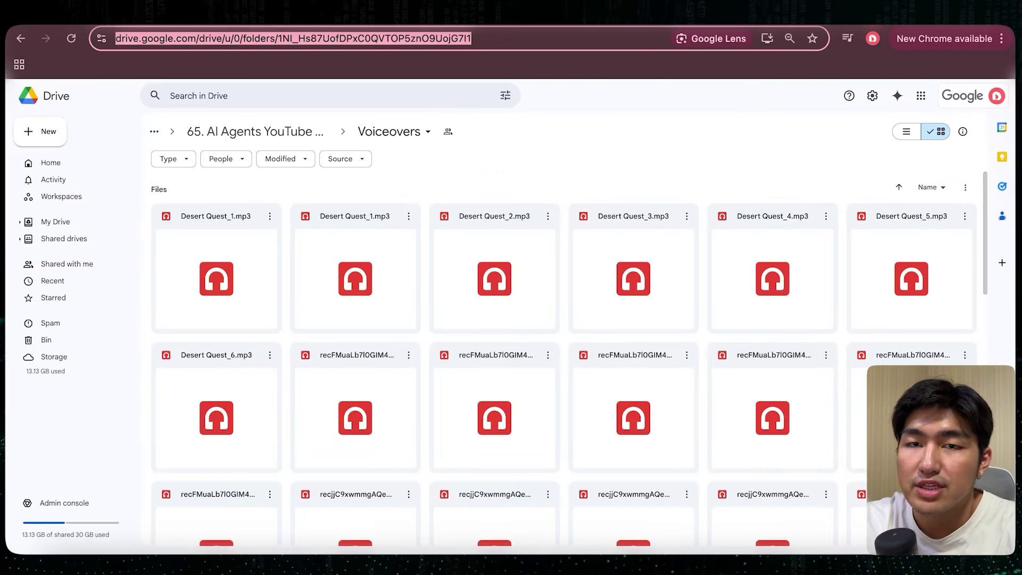
Step: Check the Voiceovers folder in Google Drive for the uploaded The Gaggling Wanderer files, and return to the n8n canvas
key("Return")
scroll(495, 335, "down", 5)
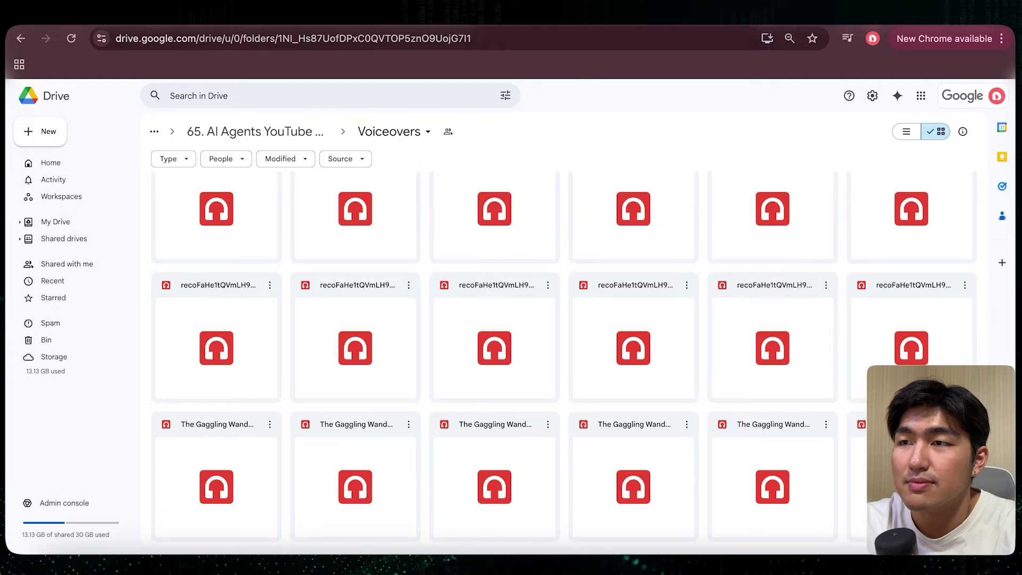
key("ctrl+Tab")
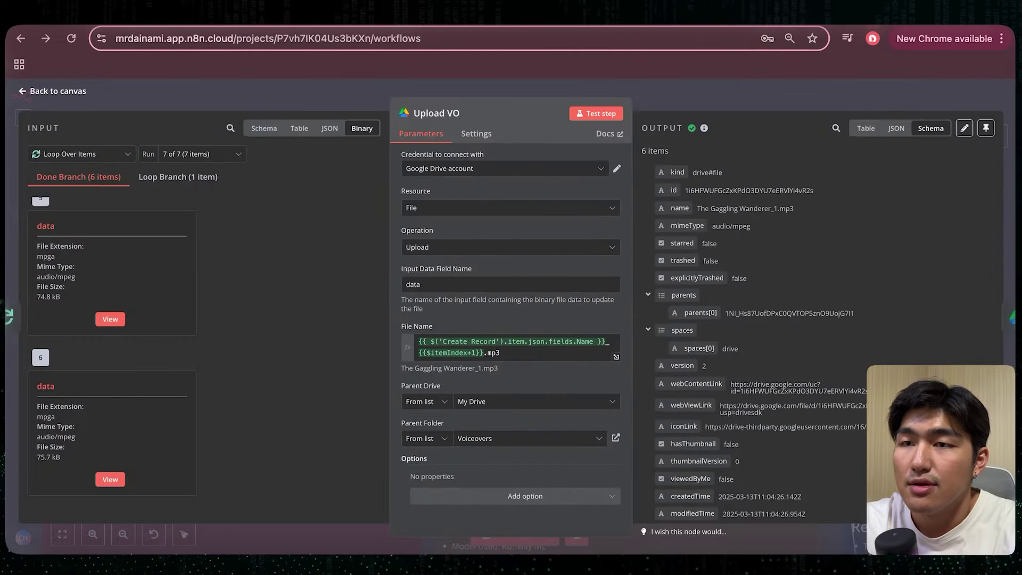
key("Escape")
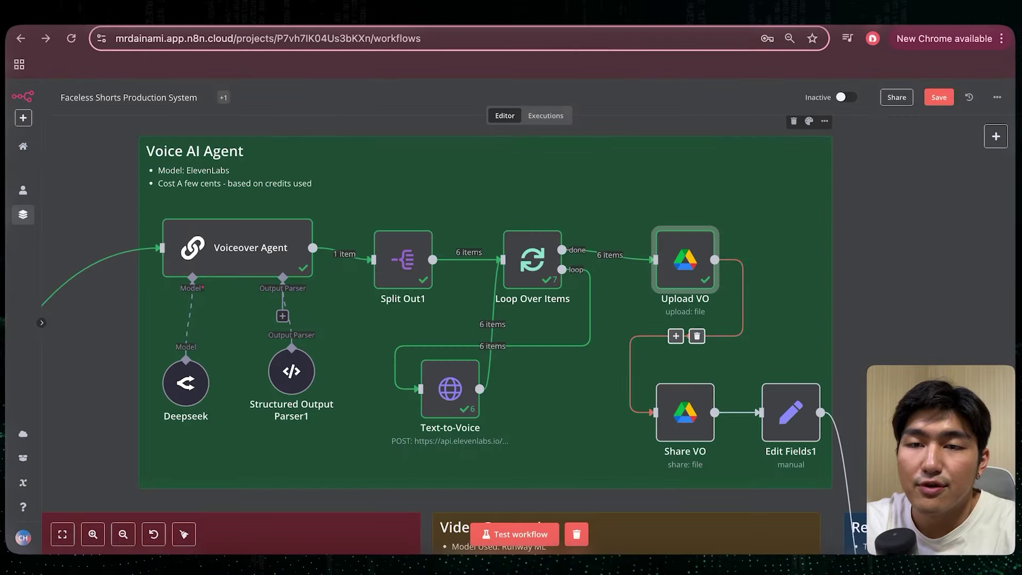
Step: Move the Share VO node farther from Edit Fields1, and test it with its file ID expression and Reader access for Anyone
scroll(686, 336, "down", 1)
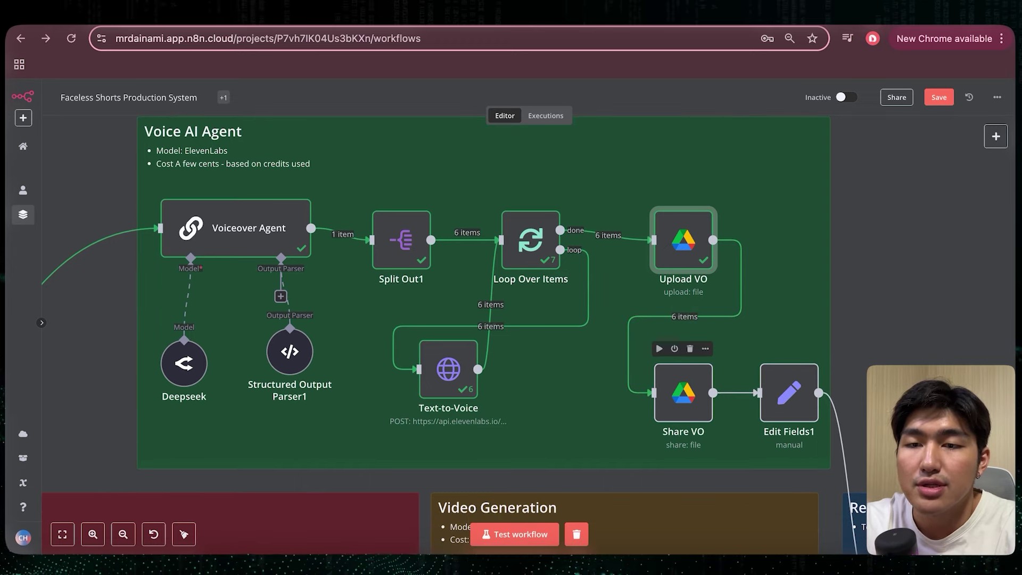
left_click_drag(683, 392, 647, 393)
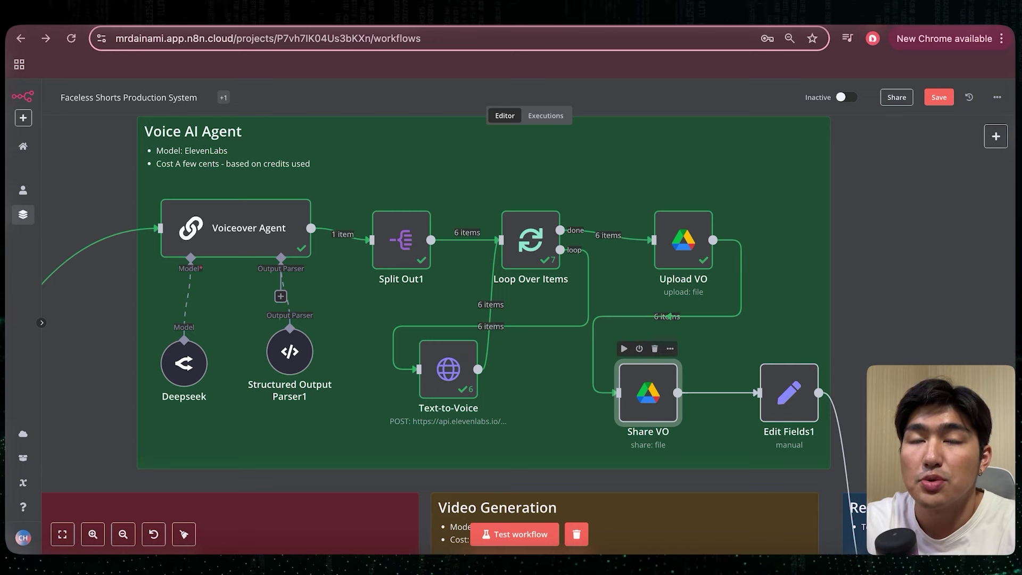
double_click(648, 393)
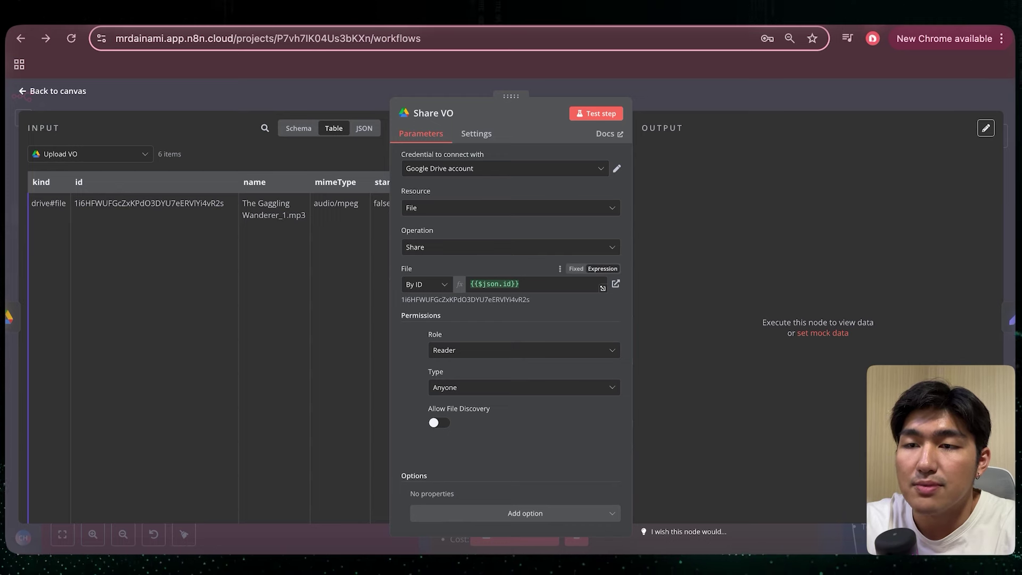
left_click(299, 128)
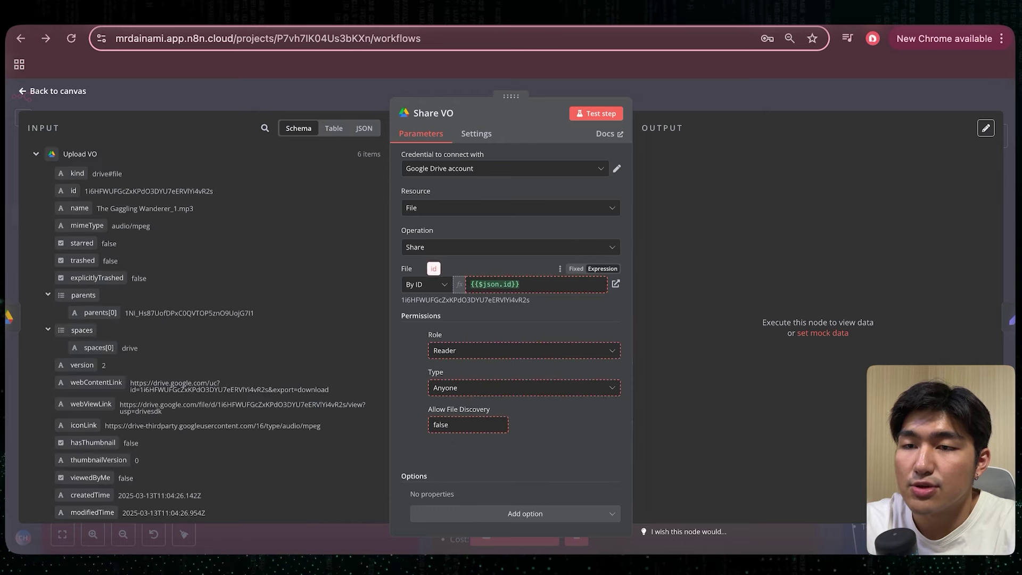
left_click(524, 283)
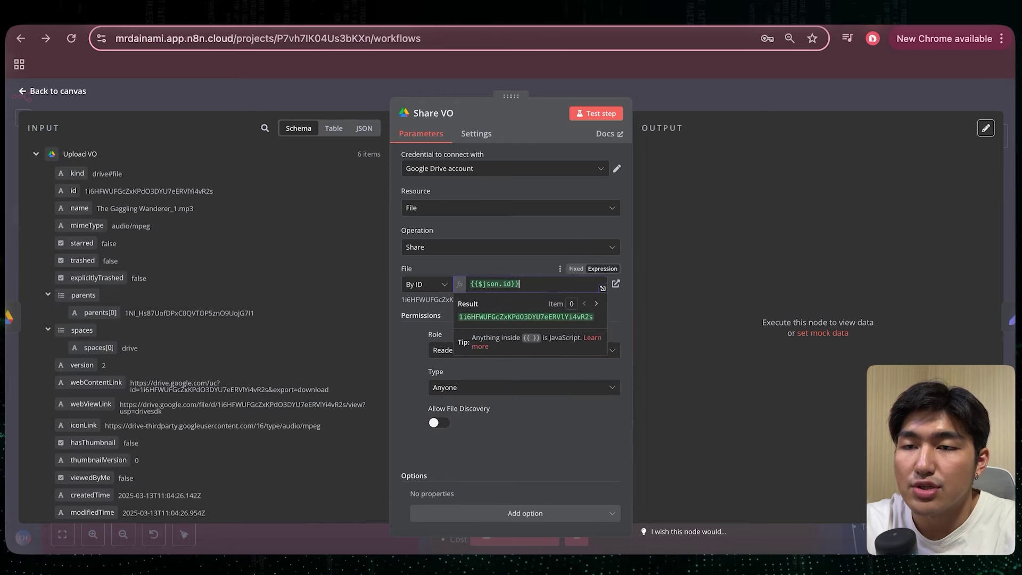
left_click(498, 268)
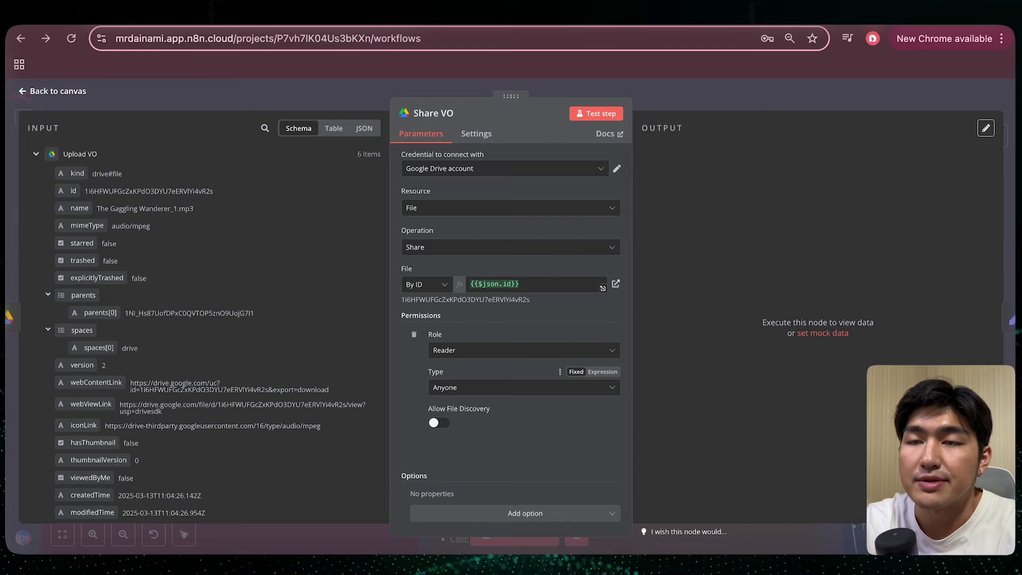
left_click(596, 114)
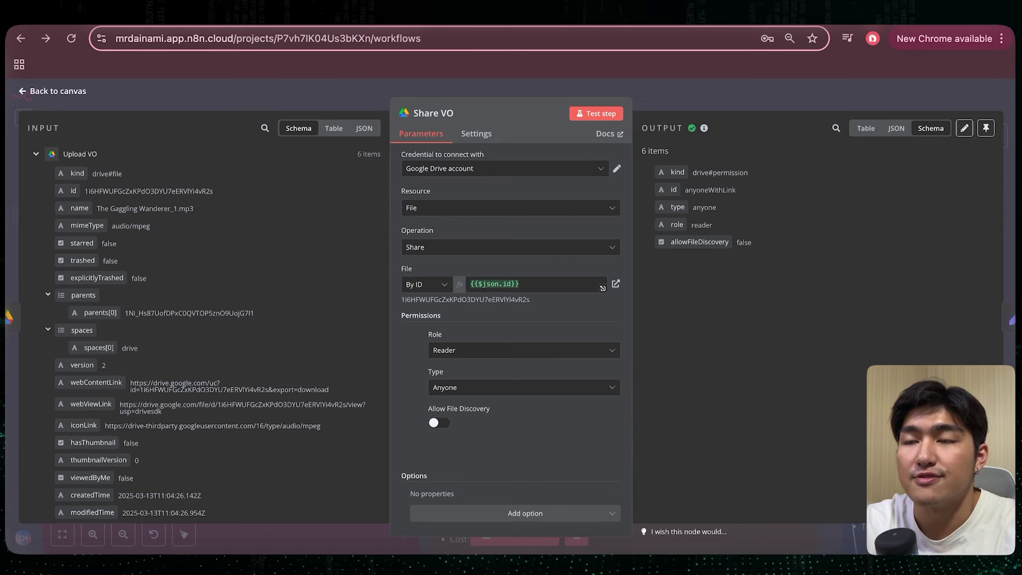
key("Escape")
Step: Test the Edit Fields1 node, which maps Upload VO's webContentLink to numbered voiceover fields, and return to the canvas
scroll(511, 314, "right", 2)
scroll(511, 314, "down", 1)
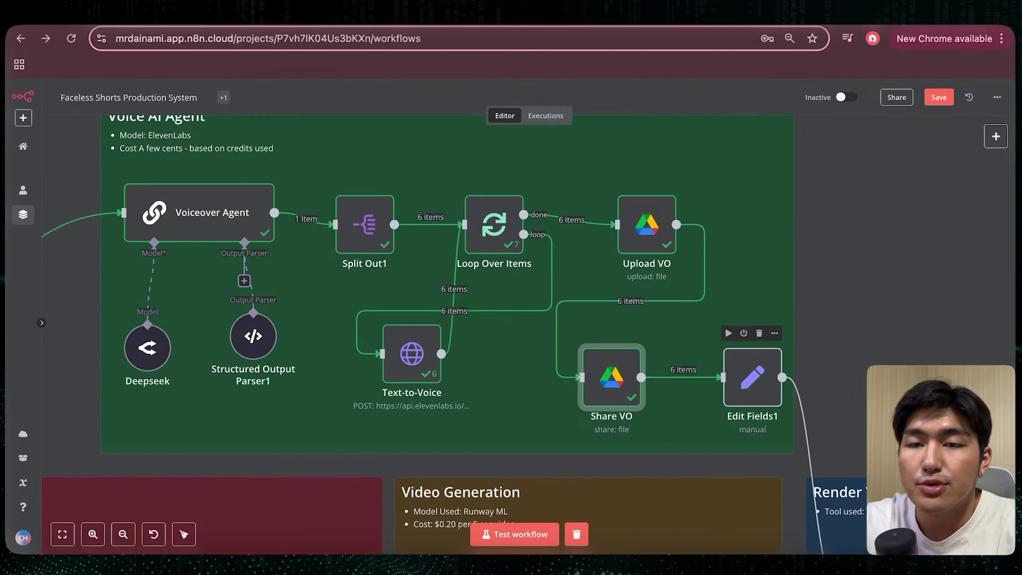
scroll(443, 312, "right", 2)
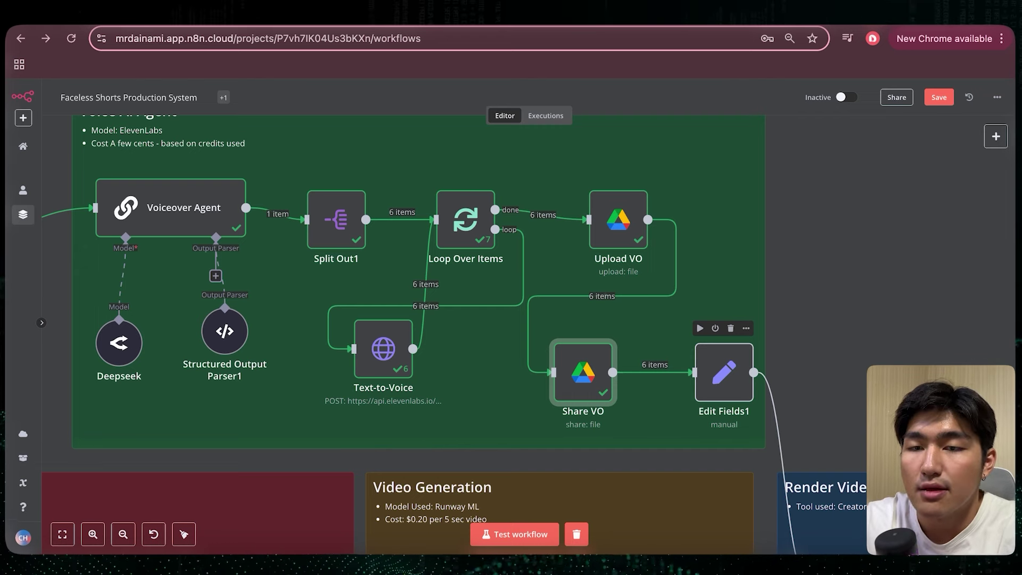
double_click(724, 372)
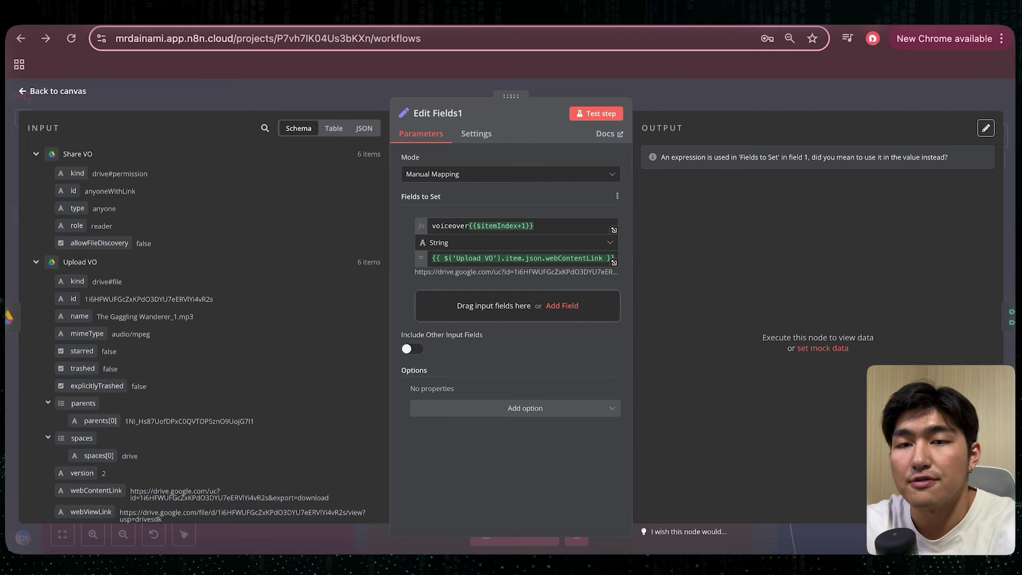
scroll(204, 329, "down", 1)
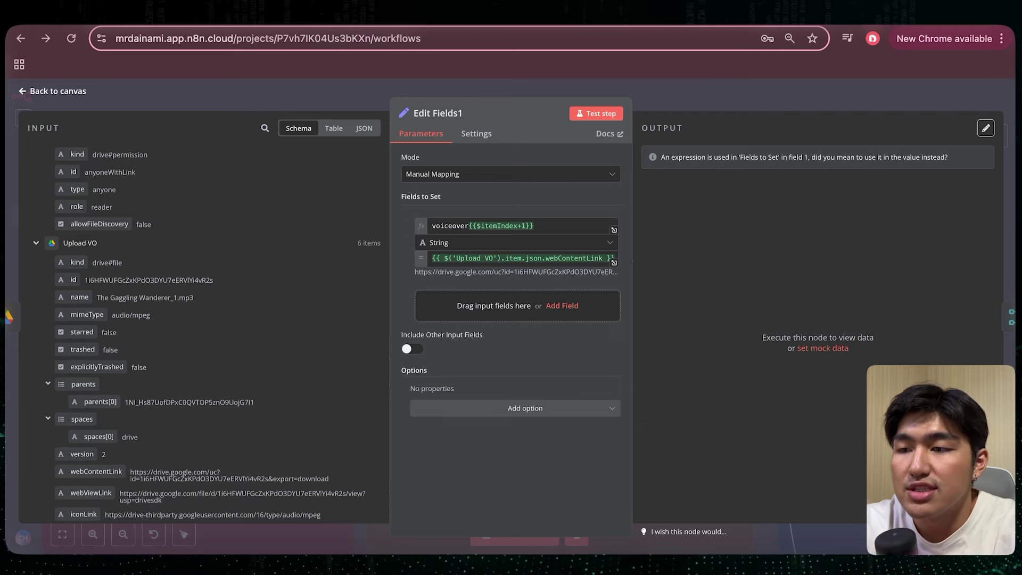
scroll(205, 329, "down", 3)
left_click_drag(96, 364, 145, 371)
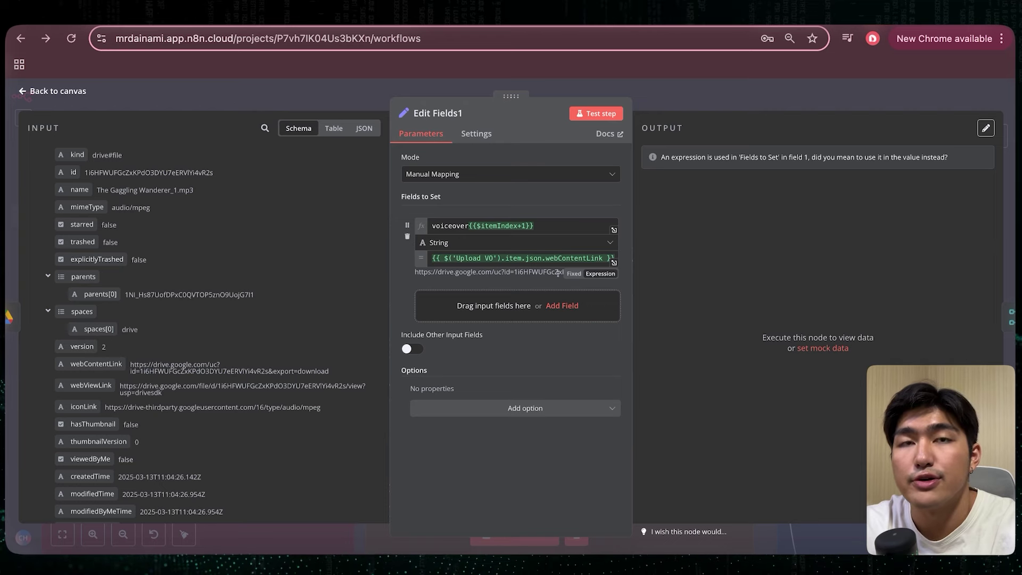
left_click(599, 114)
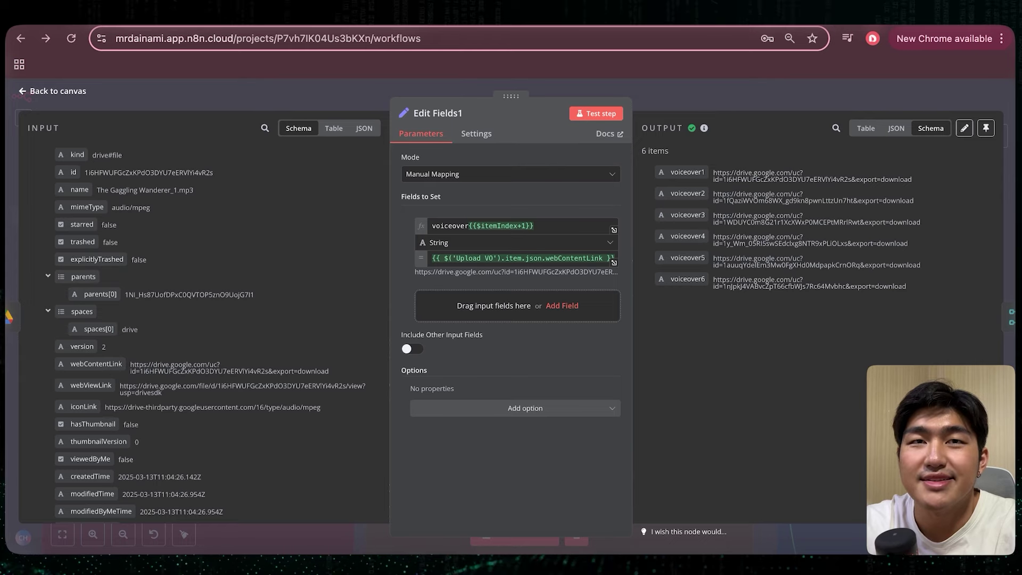
key("Escape")
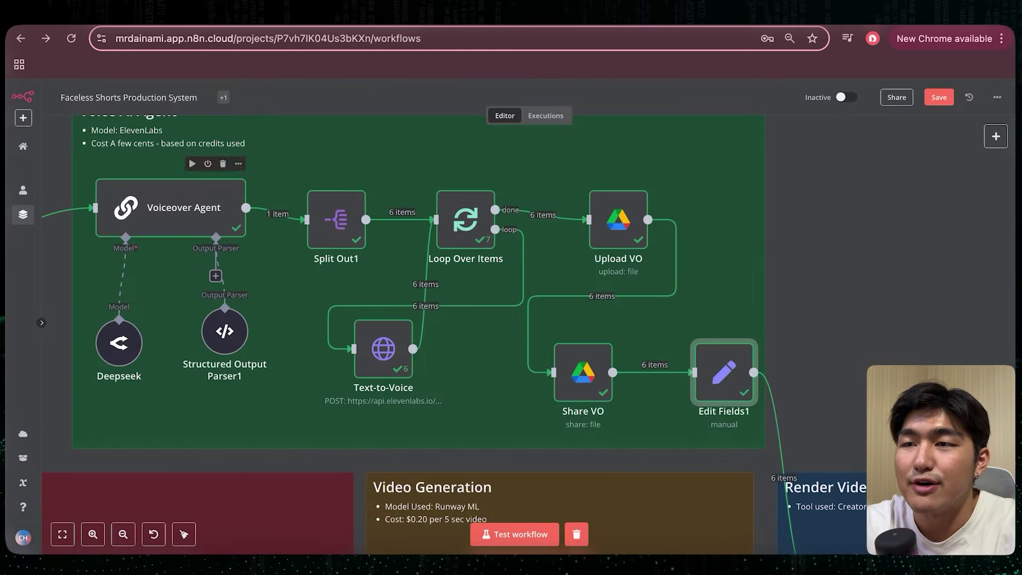
Step: Move the Edit Fields1 node closer to Share VO and save the workflow
scroll(277, 224, "up", 2)
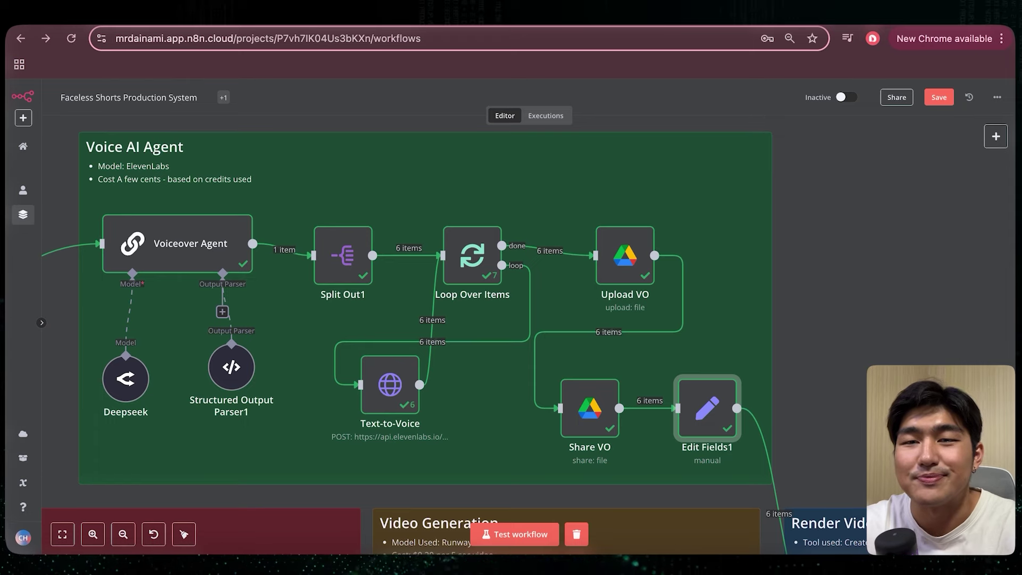
scroll(425, 309, "up", 1)
key("ctrl+s")
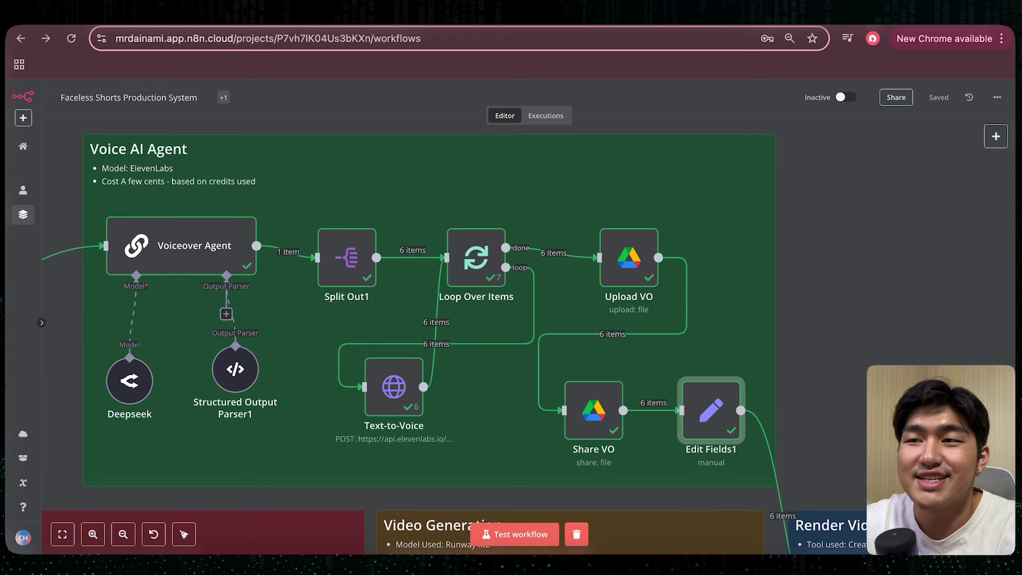
Step: Bring the Music Generator Agent section into view, from the Music Agent node to Edit Fields
scroll(426, 319, "down", 5)
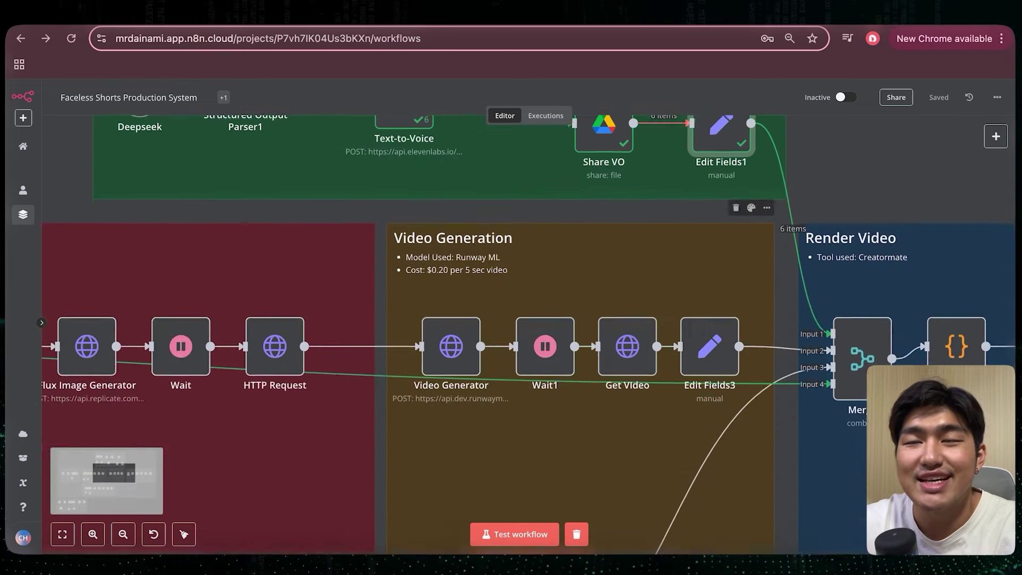
scroll(426, 319, "down", 6)
scroll(425, 319, "left", 3)
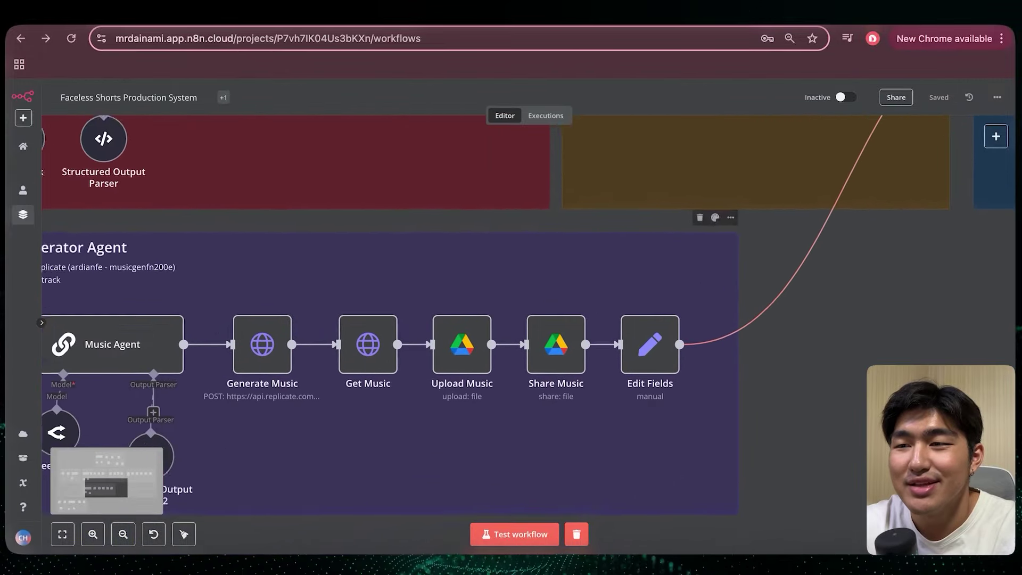
scroll(674, 321, "left", 3)
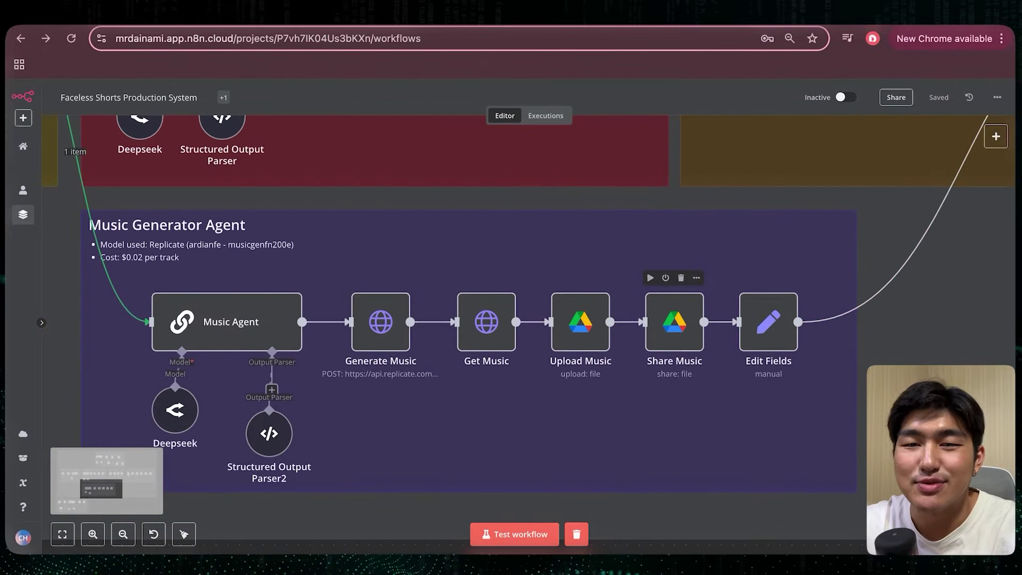
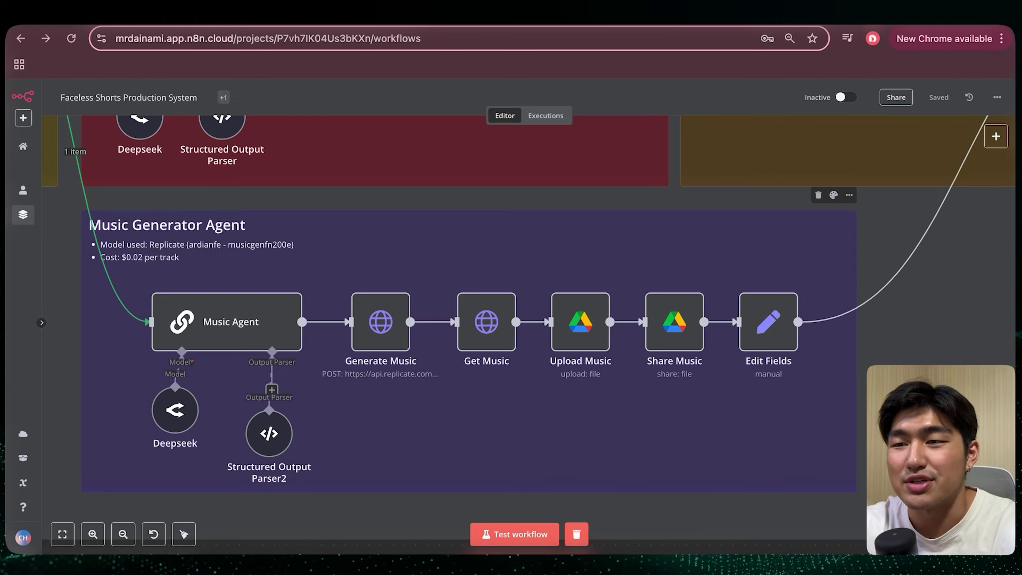
Step: Examine the Music Agent's full prompt expression, including the story text input and music_prompt JSON format, and return to the canvas
scroll(511, 319, "left", 2)
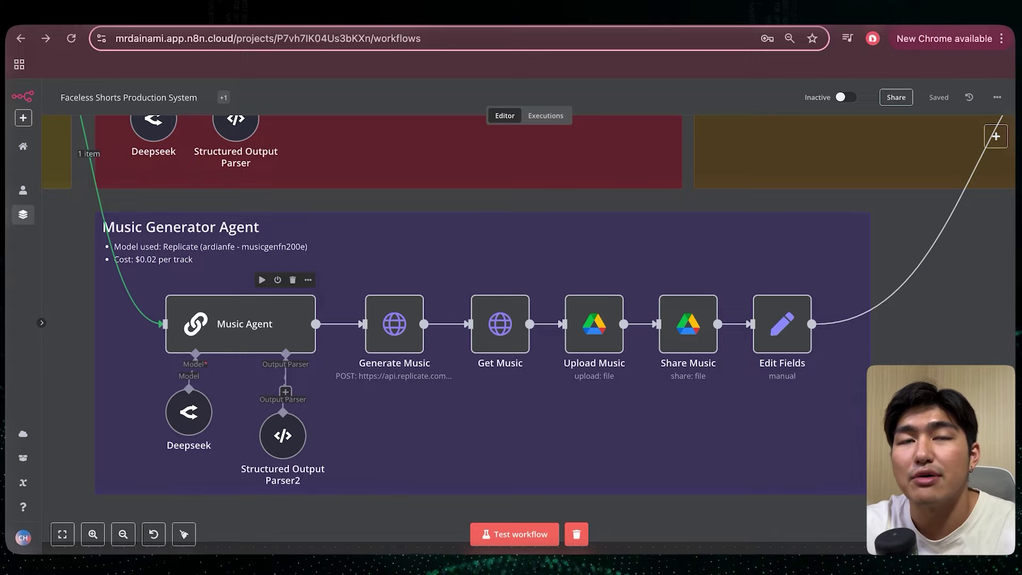
double_click(241, 324)
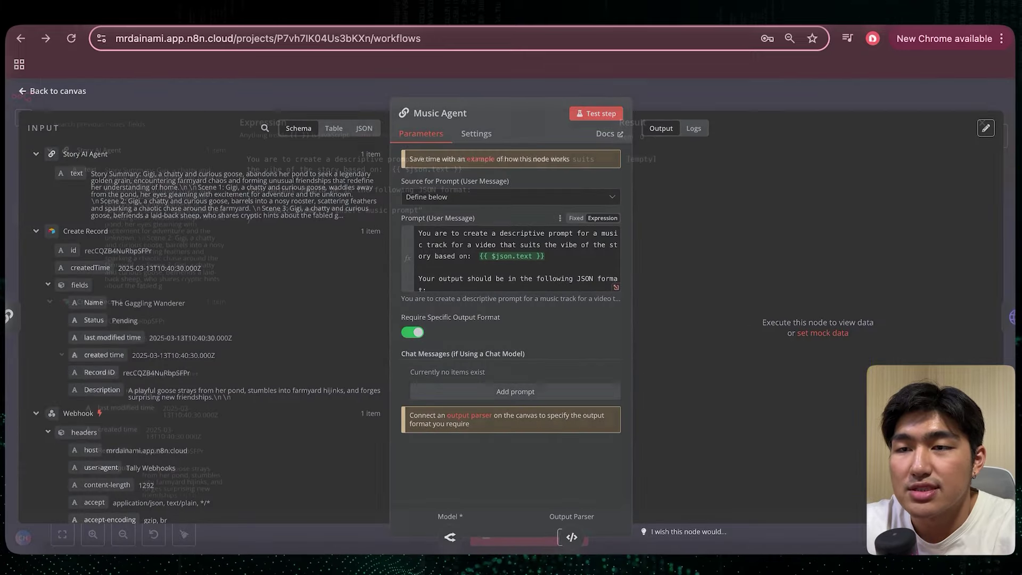
left_click(615, 384)
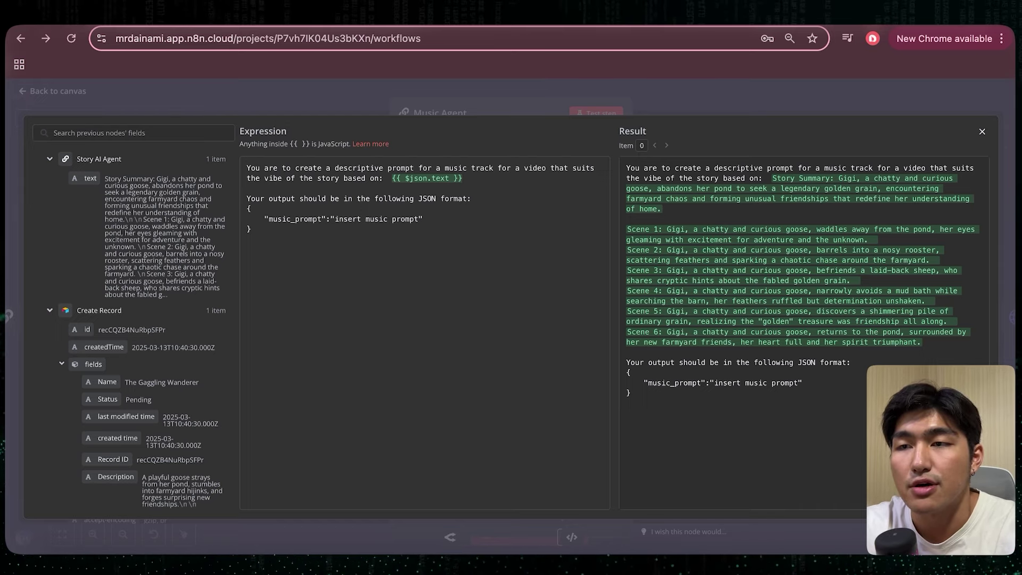
key("Escape")
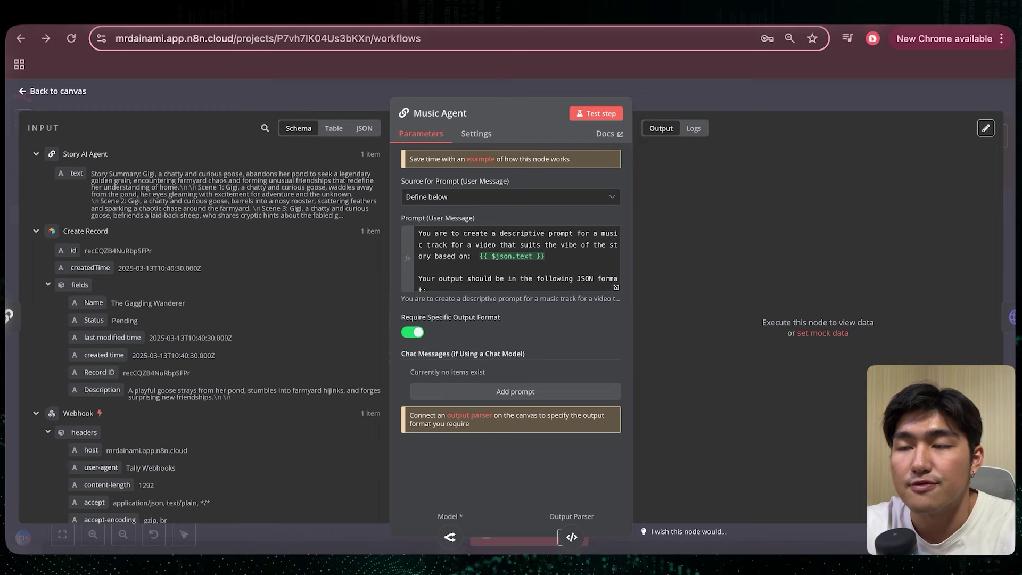
key("Escape")
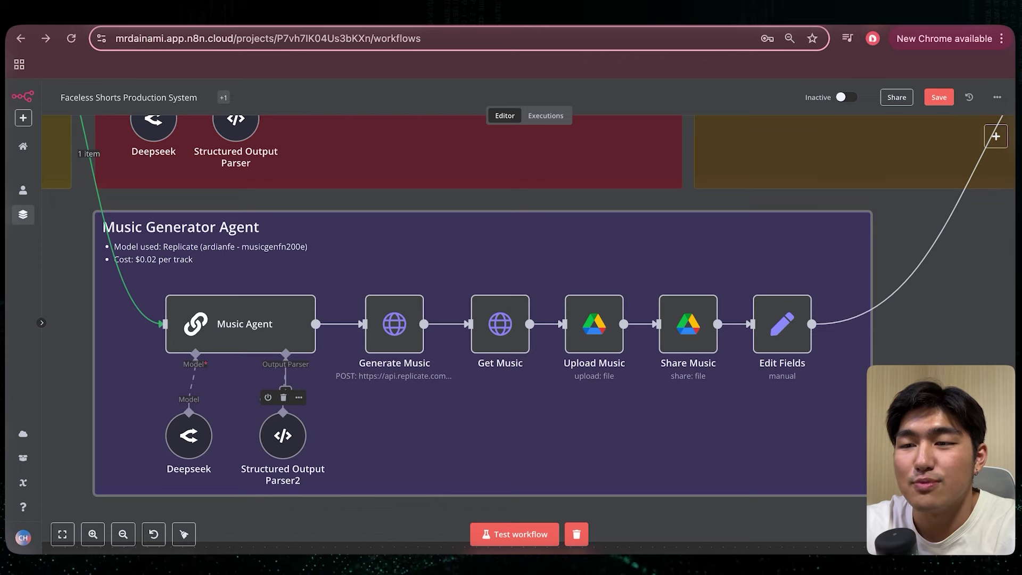
Step: Check the music_prompt JSON example in Structured Output Parser2, and run the Music Agent node from the canvas
double_click(283, 435)
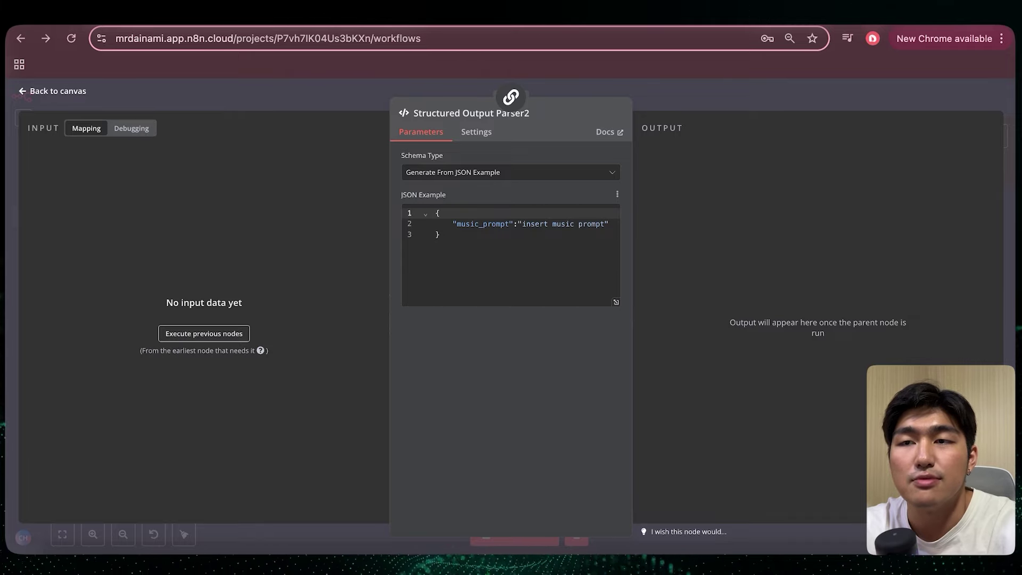
key("Escape")
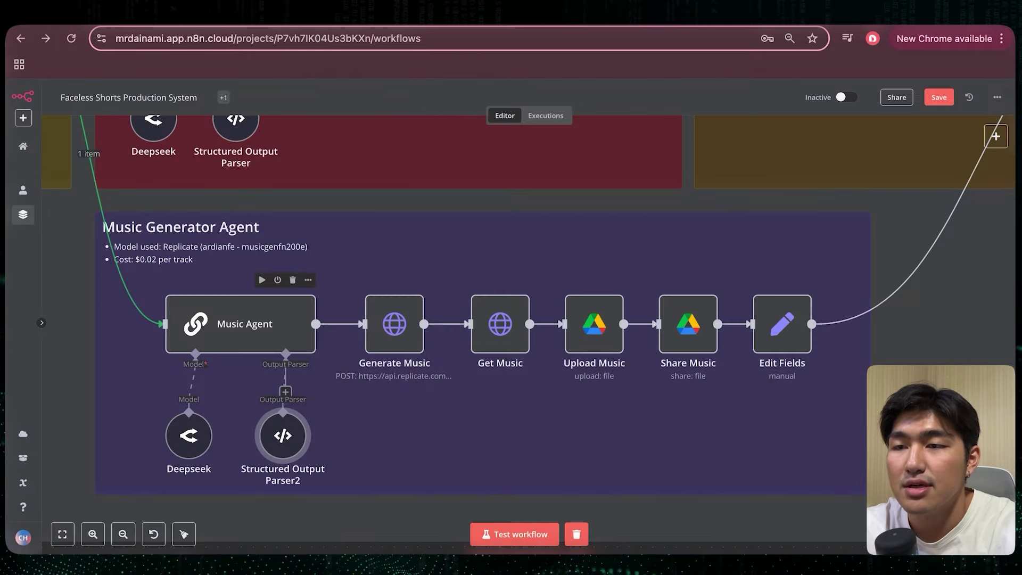
left_click(262, 280)
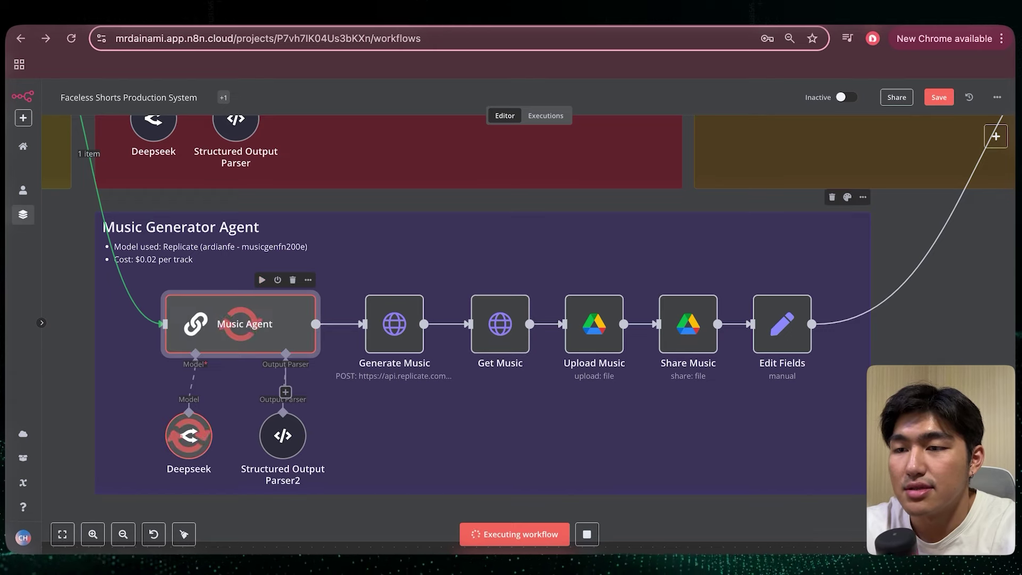
Step: Review the Music Agent node's music prompt output and open the settings of the Generate Music node
key("Return")
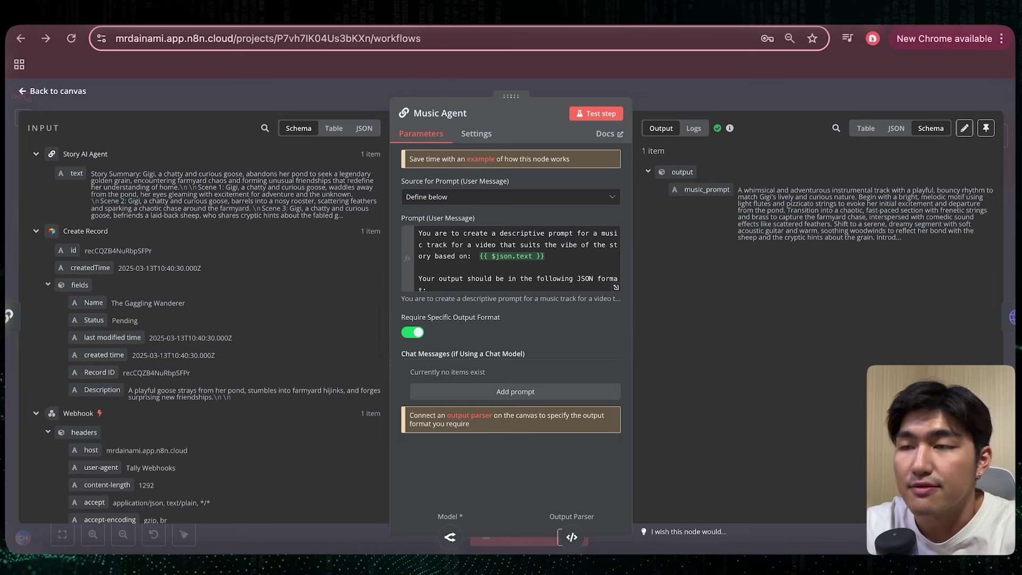
key("Escape")
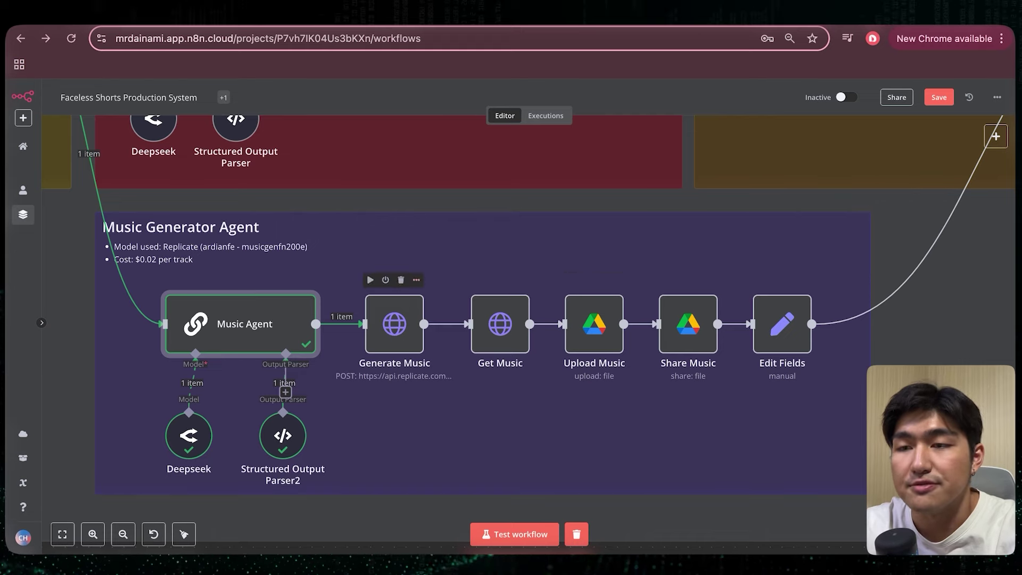
double_click(395, 323)
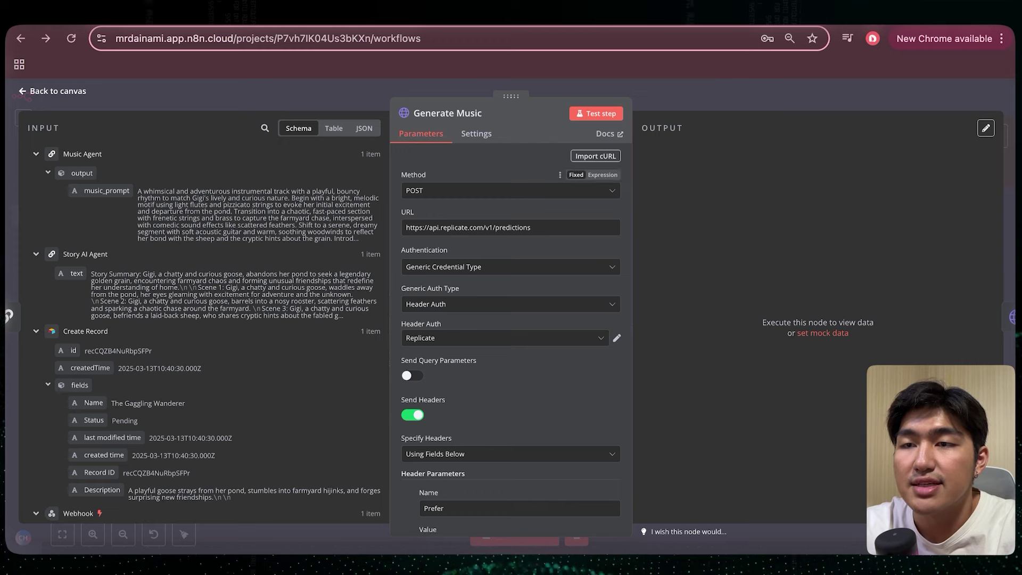
mouse_move(419, 212)
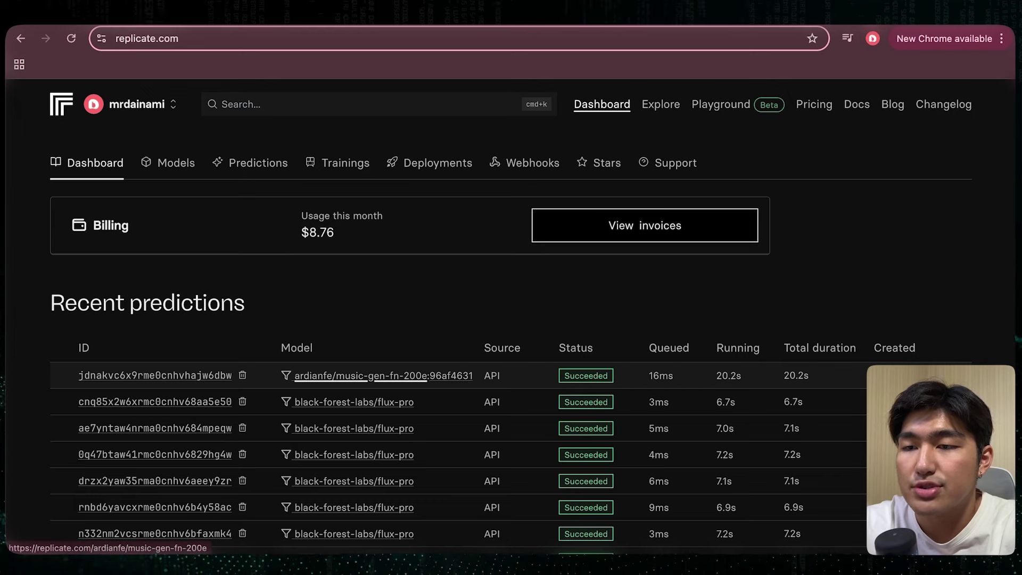
Step: On Replicate, open the API page of ardianfe/music-gen-fn-200e and copy its HTTP cURL example
left_click(362, 375)
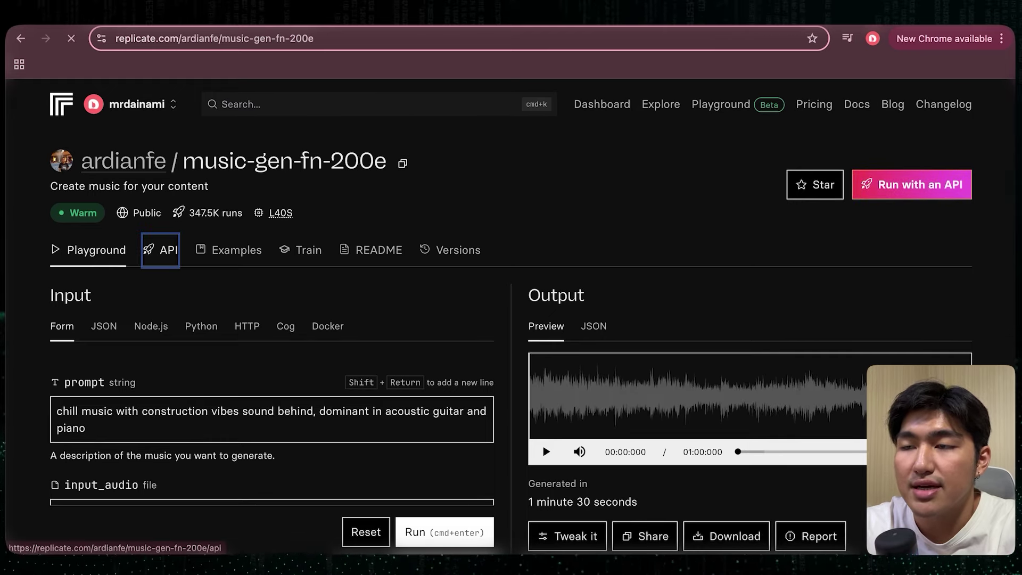
left_click(161, 249)
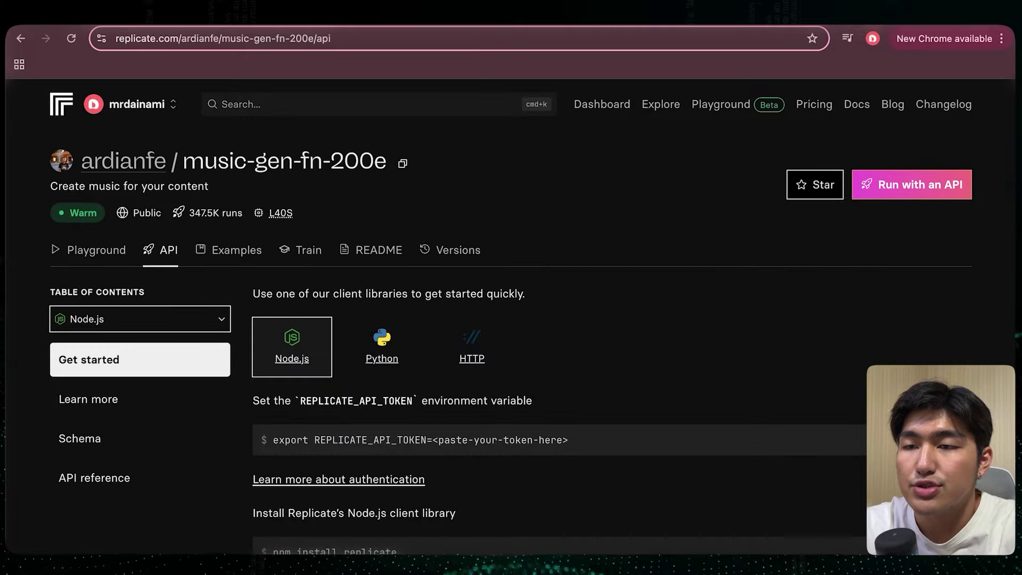
left_click(472, 345)
scroll(586, 319, "down", 6)
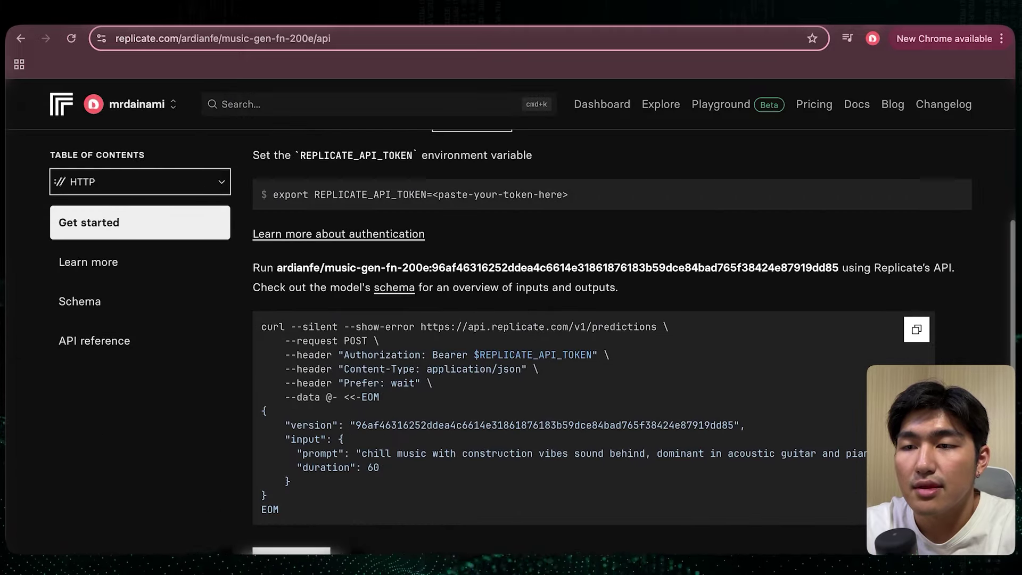
left_click(916, 277)
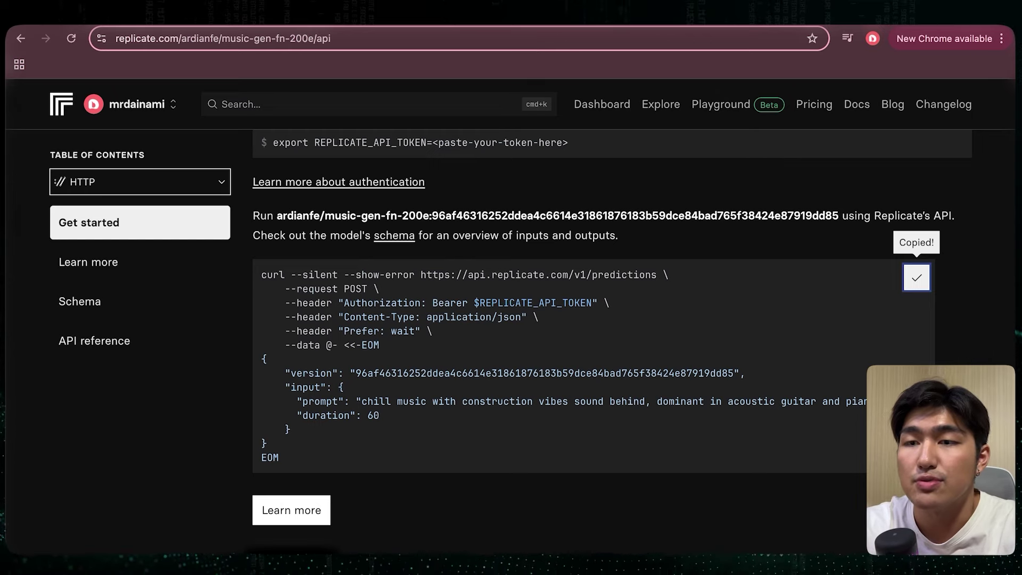
Step: Back in n8n, try to import the copied cURL command into the Generate Music node
key("ctrl+Tab")
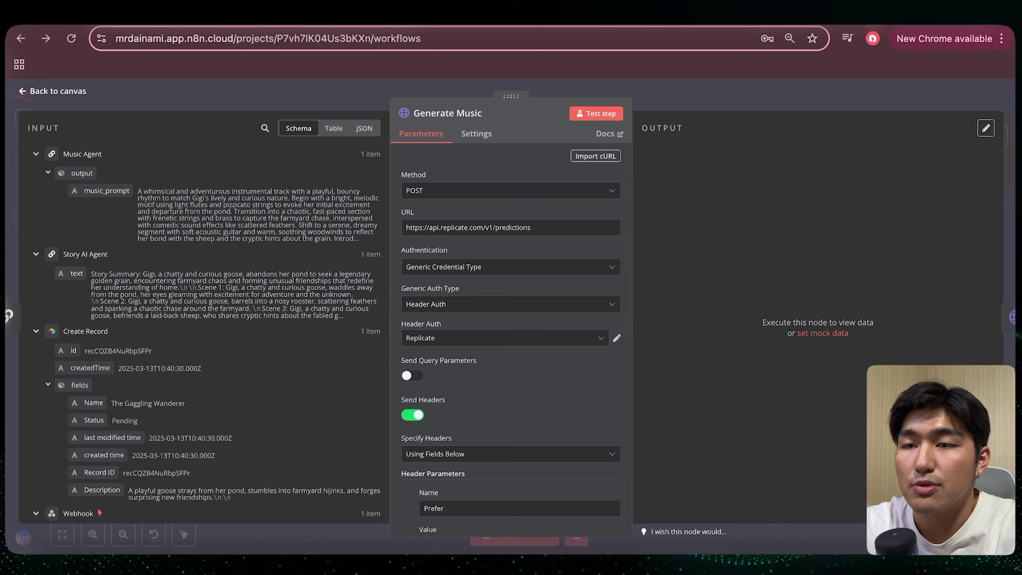
left_click(595, 156)
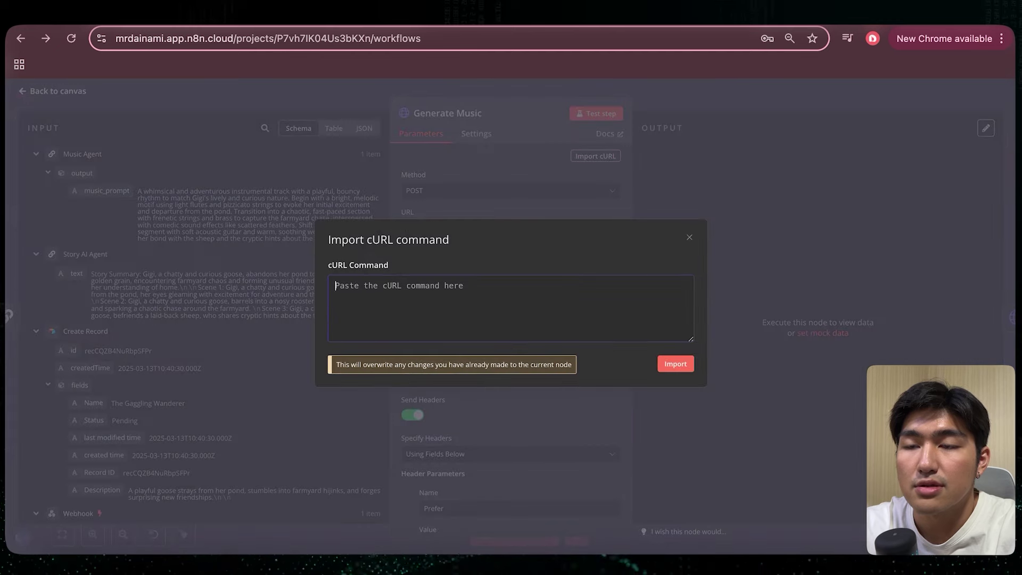
key("ctrl+v")
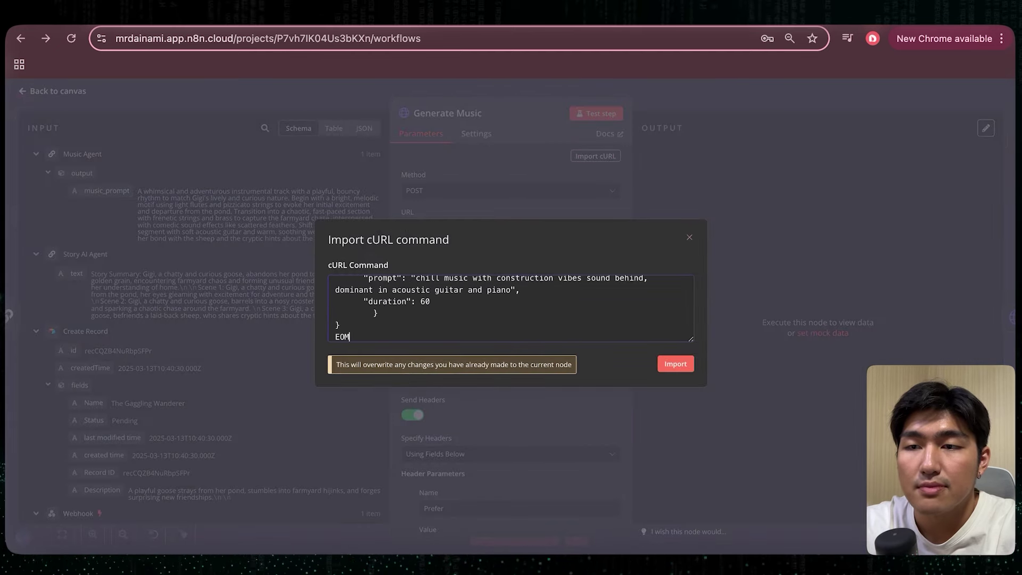
left_click(675, 364)
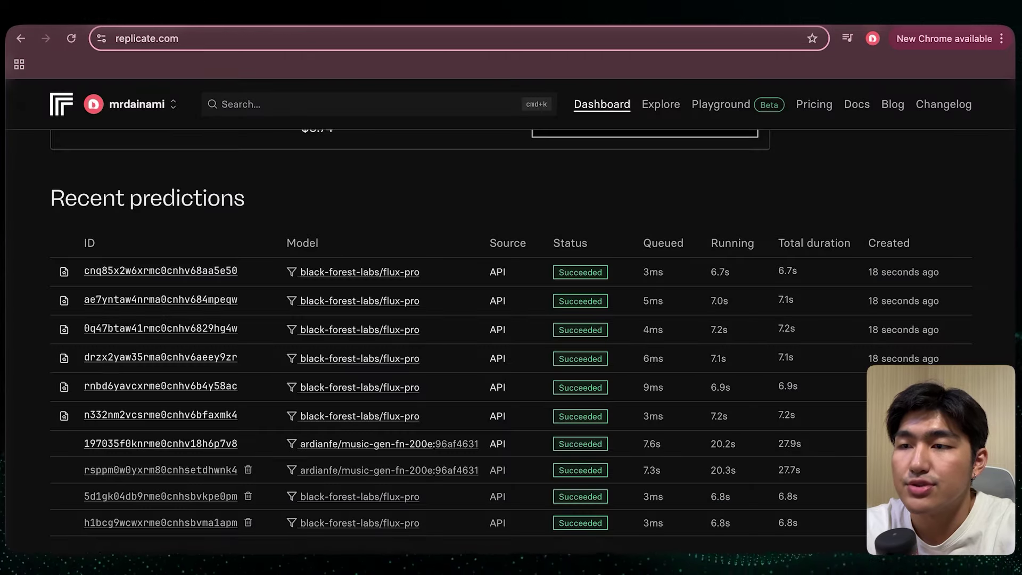
Step: Check where Replicate's API tokens are managed and how the HTTP example's Authorization header combines Bearer with the token
left_click(131, 104)
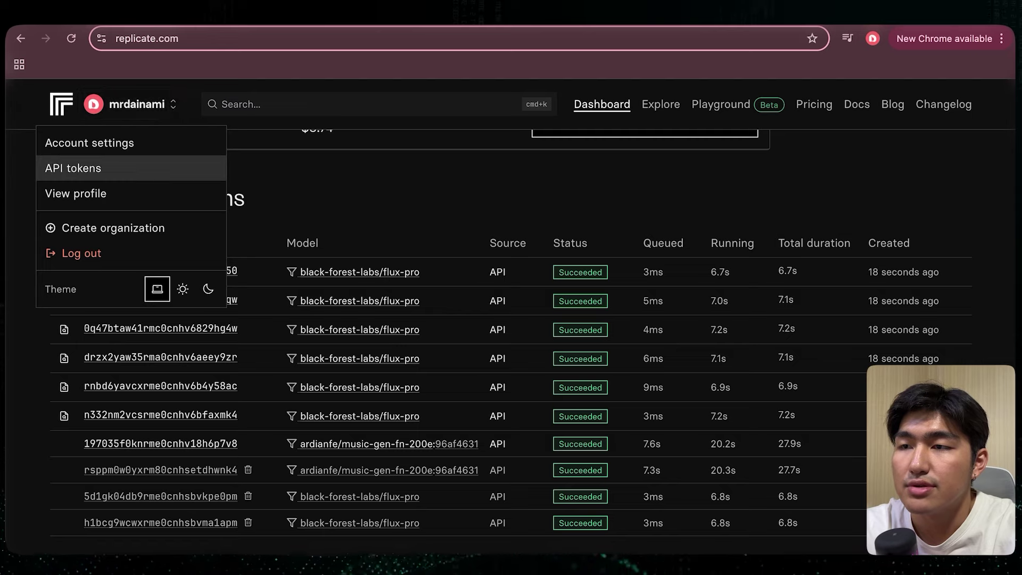
left_click(73, 168)
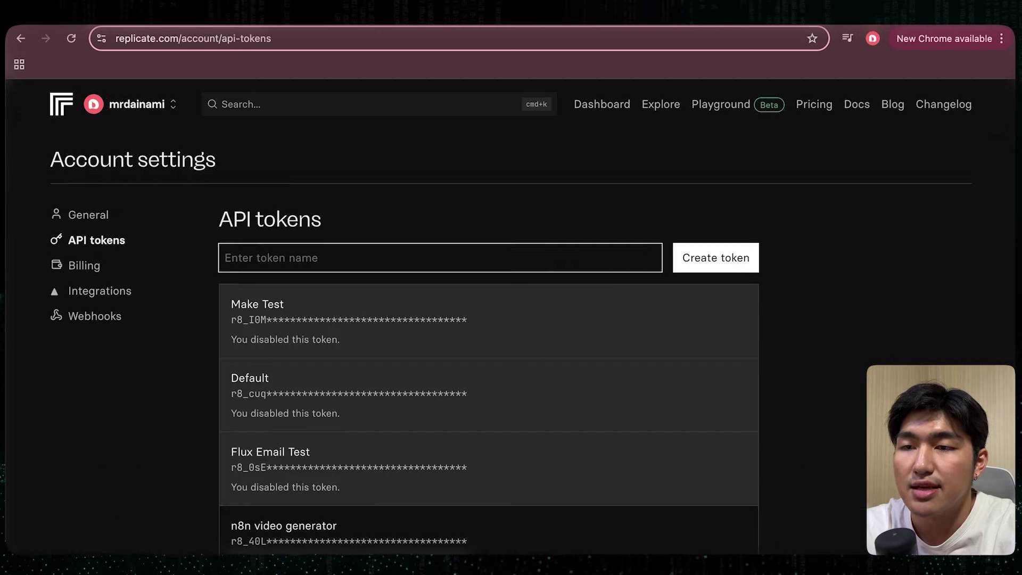
scroll(511, 320, "down", 3)
scroll(511, 319, "up", 3)
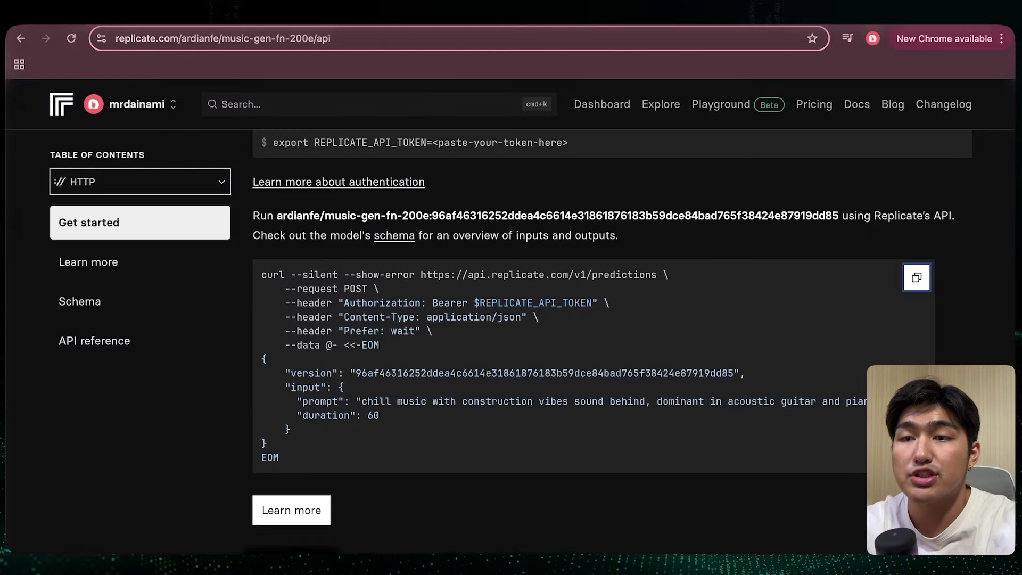
double_click(450, 303)
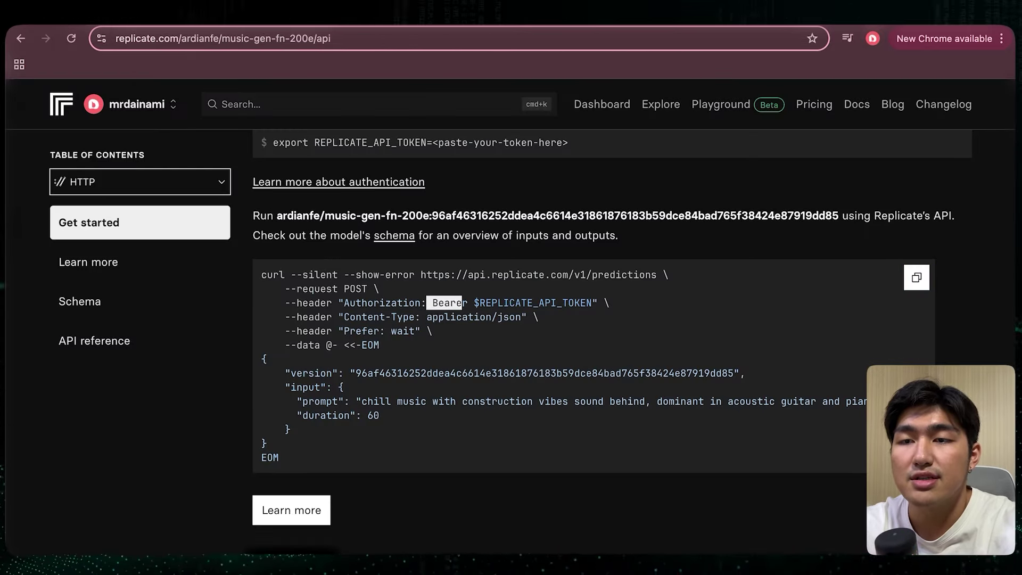
left_click_drag(474, 303, 592, 303)
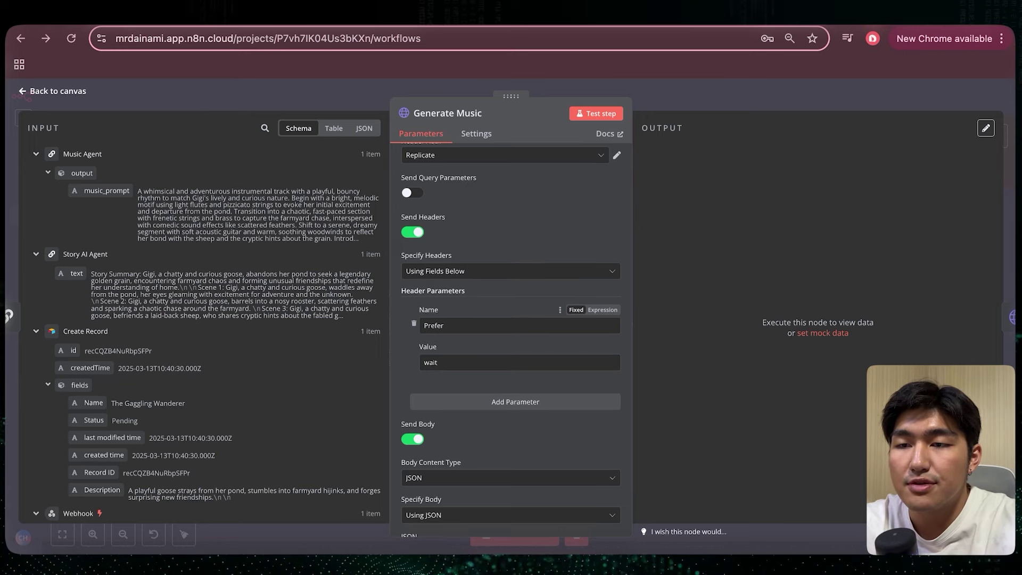
Step: Examine the Generate Music node's header parameters and JSON body, including how music_prompt is mapped into the prompt
scroll(511, 319, "down", 5)
scroll(511, 320, "down", 2)
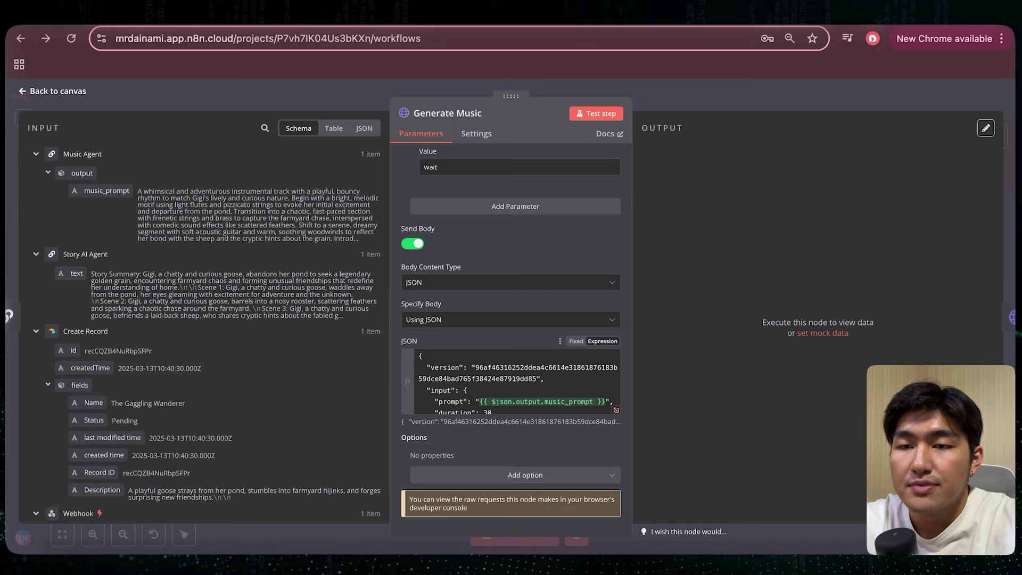
left_click(615, 410)
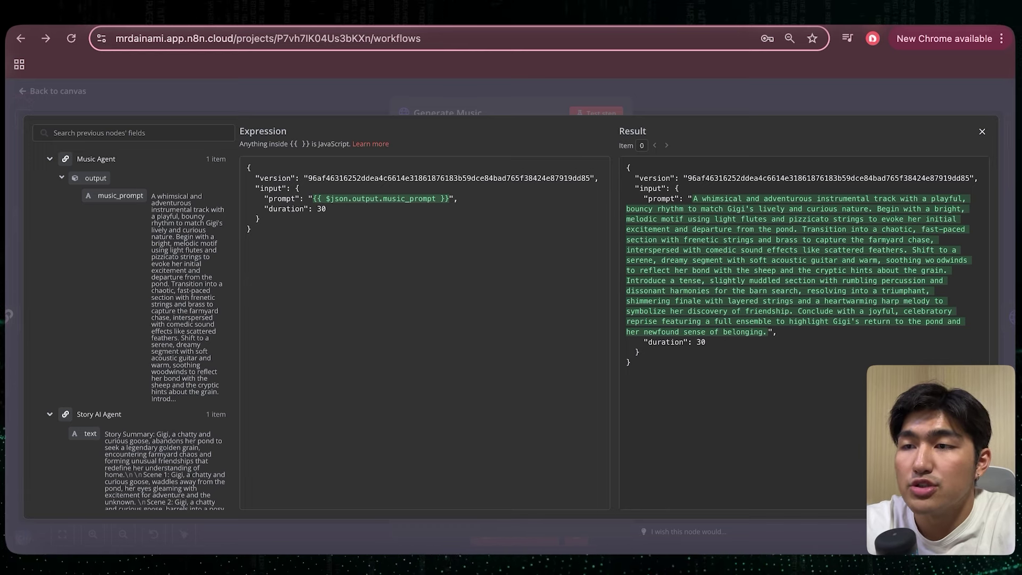
left_click_drag(121, 196, 328, 198)
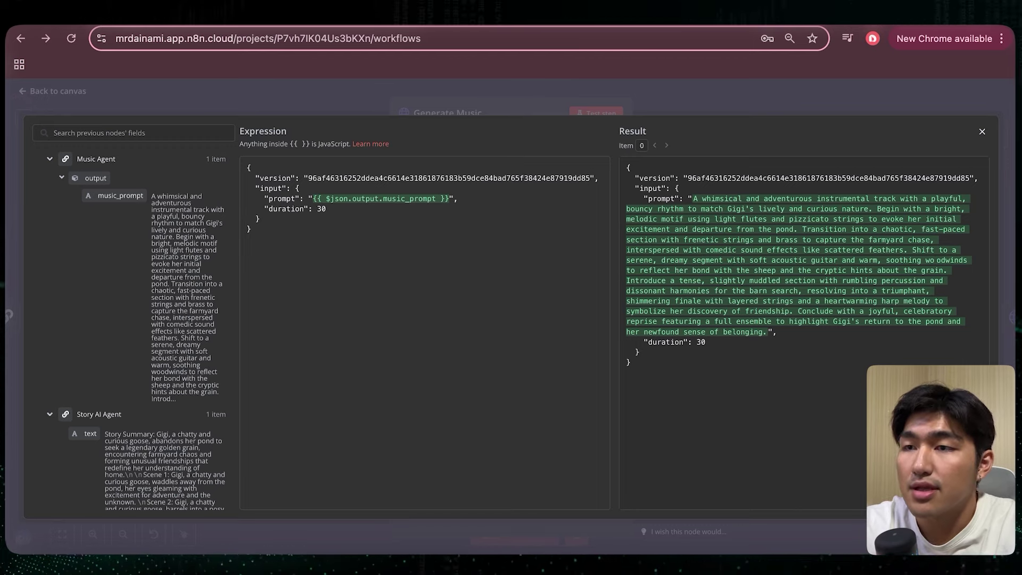
key("Escape")
Step: Test the Generate Music node on its own and return to the canvas
scroll(511, 330, "up", 5)
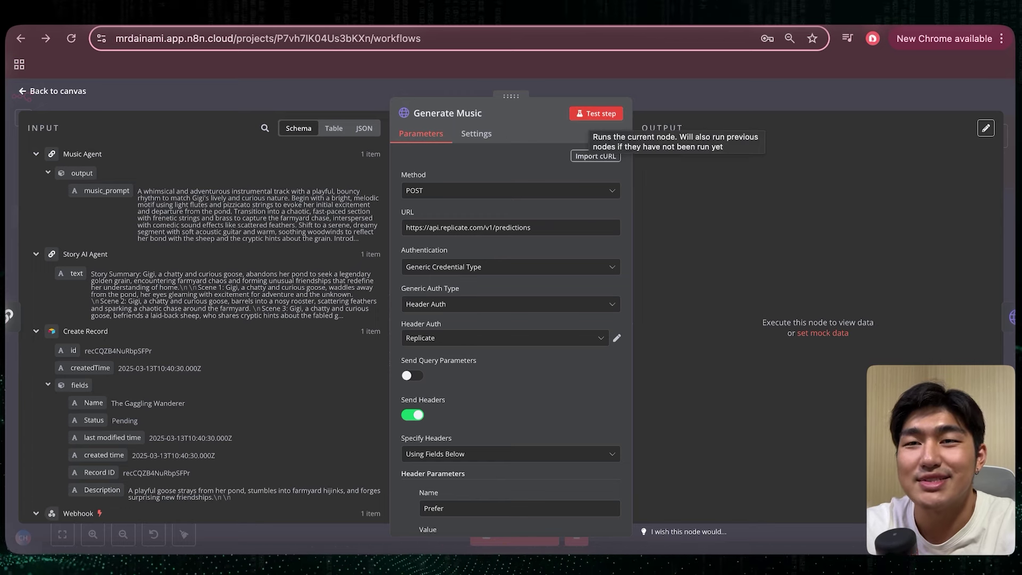
left_click(596, 113)
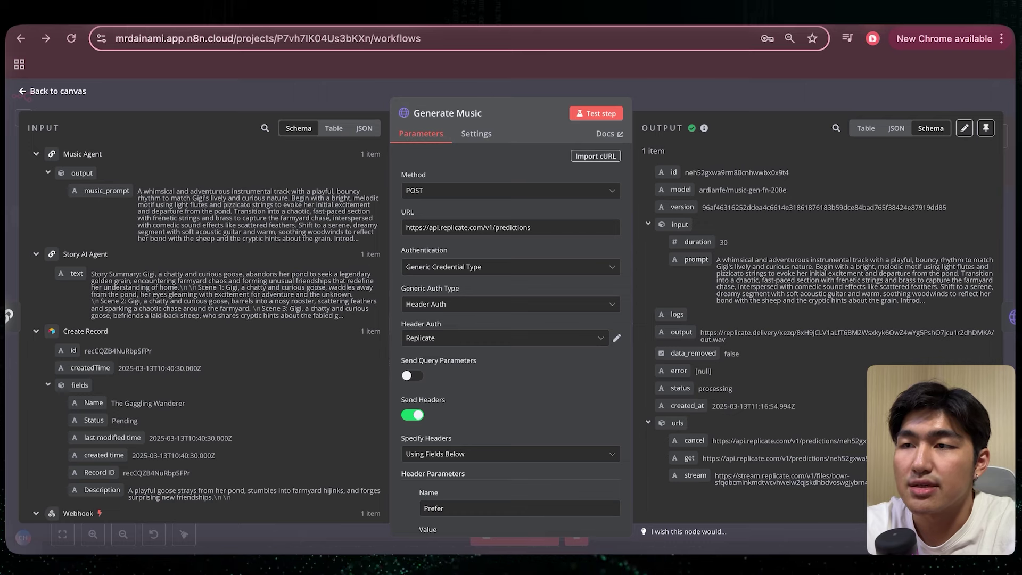
key("Escape")
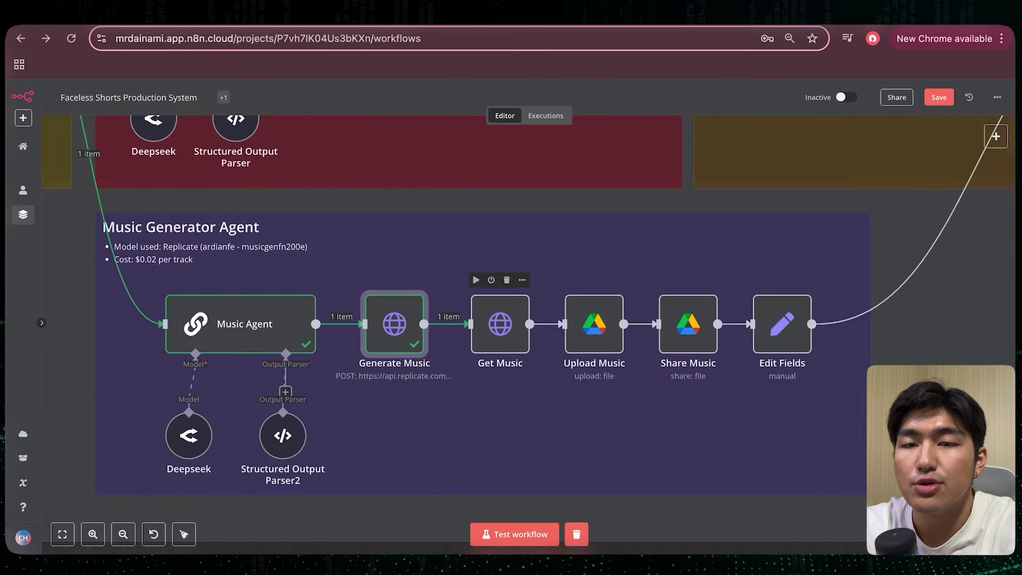
Step: Test the Get Music node with the Generate Music output URL and preview the fetched audio file
double_click(499, 323)
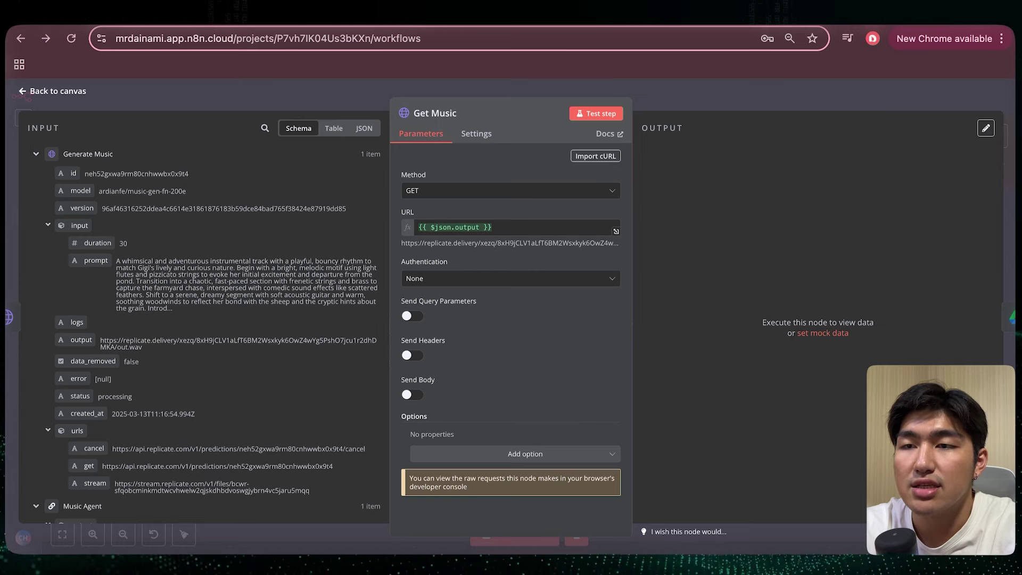
left_click_drag(82, 340, 263, 311)
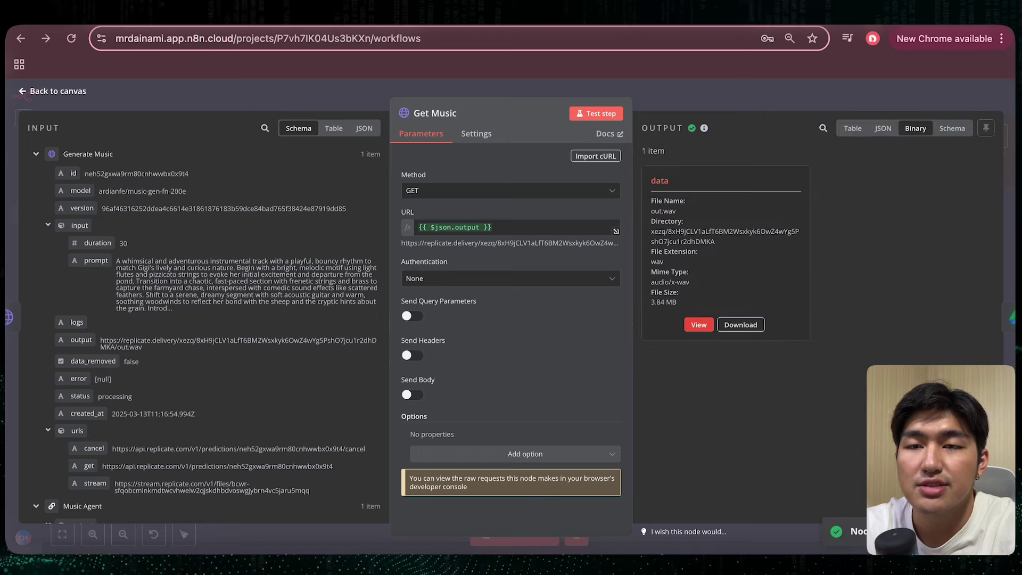
left_click(699, 325)
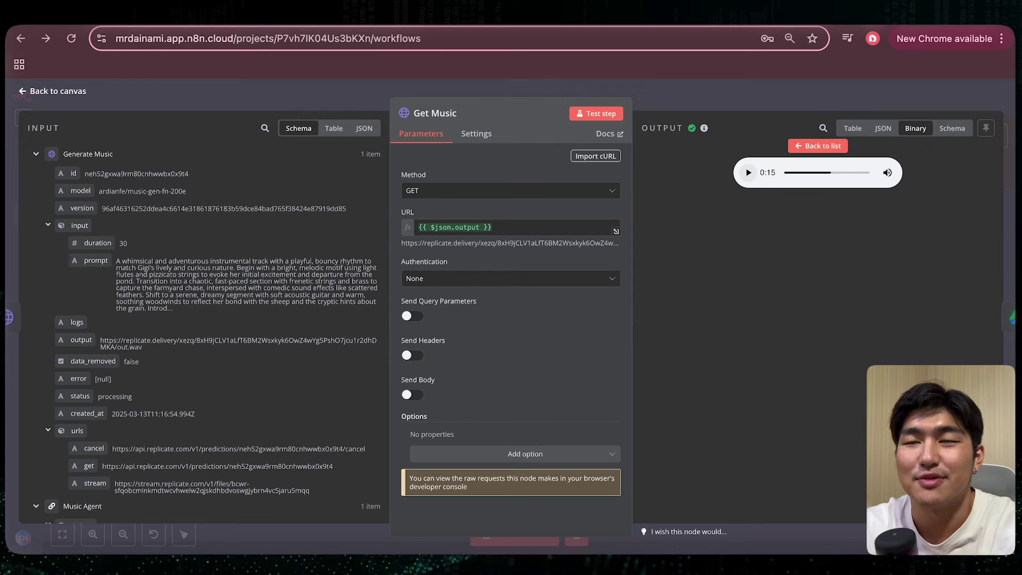
key("Escape")
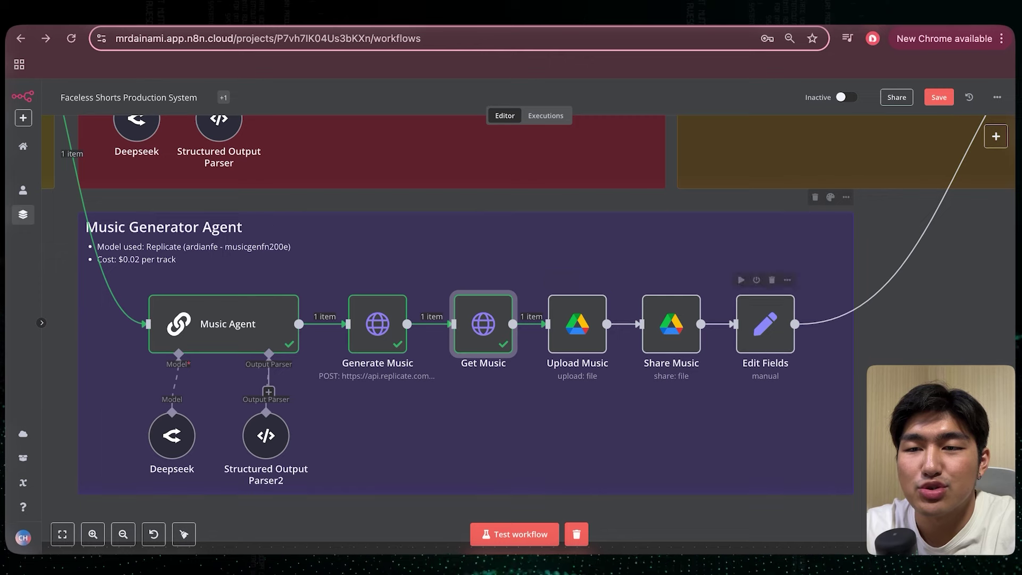
Step: Test the Upload Music node to upload the track to the Sounds folder in Google Drive
double_click(576, 323)
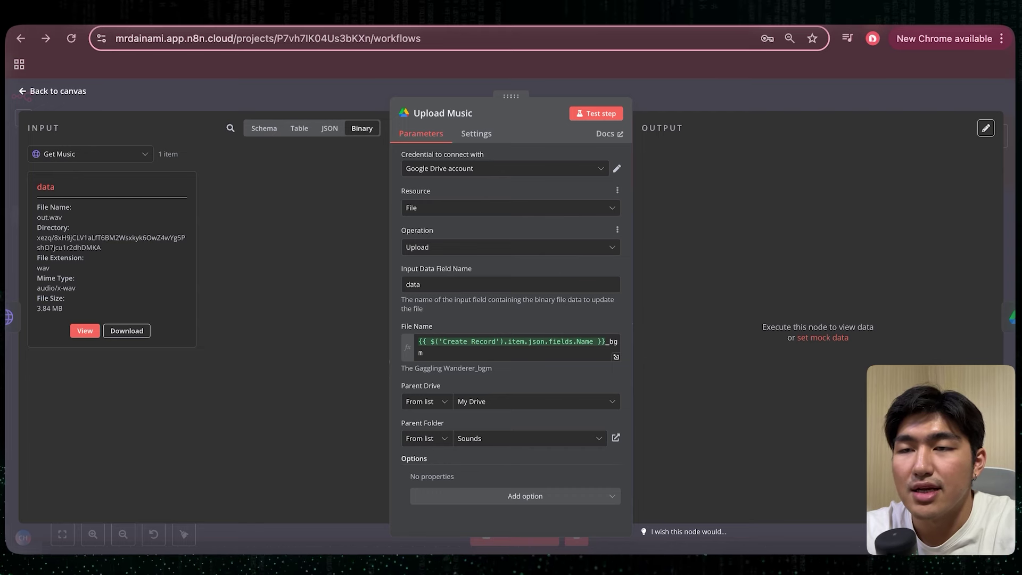
left_click(596, 114)
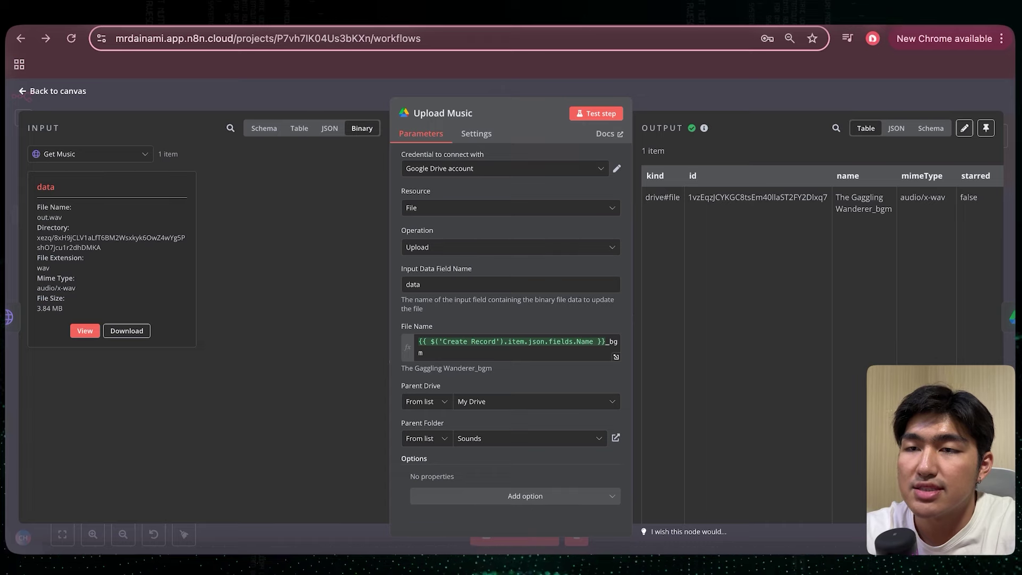
key("Escape")
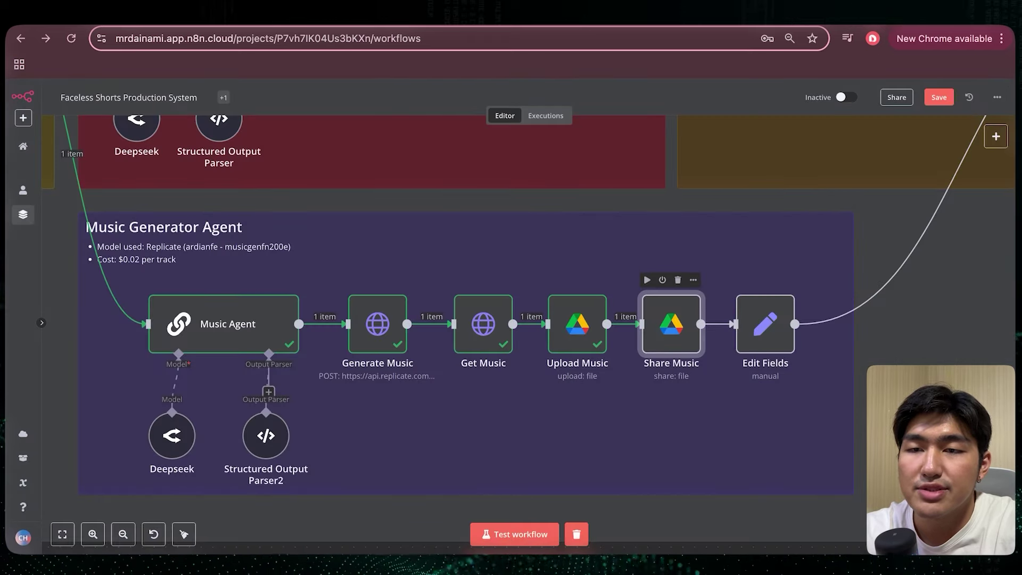
Step: Test the Share Music node to share the uploaded file with anyone as a reader
double_click(671, 324)
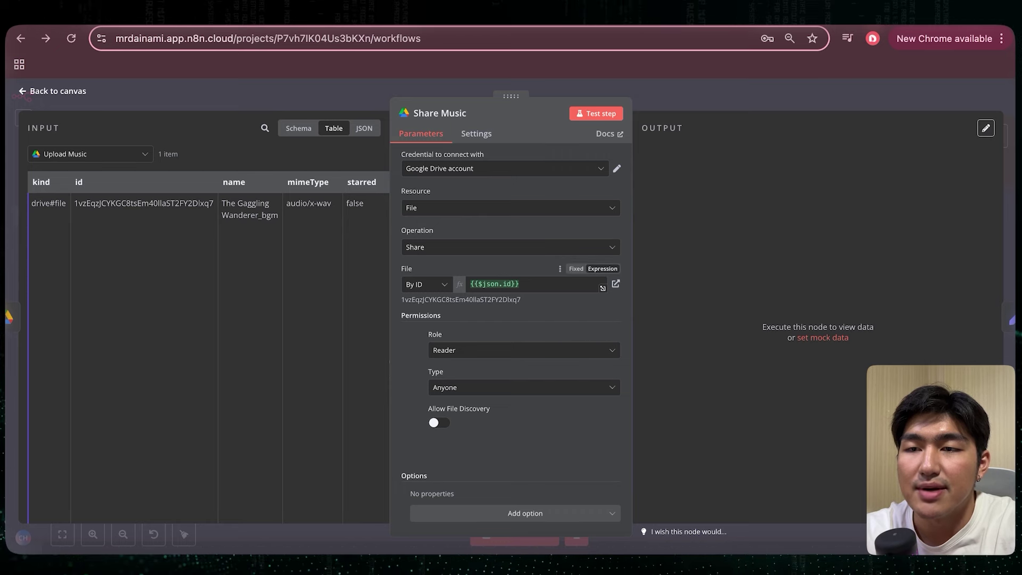
left_click(597, 113)
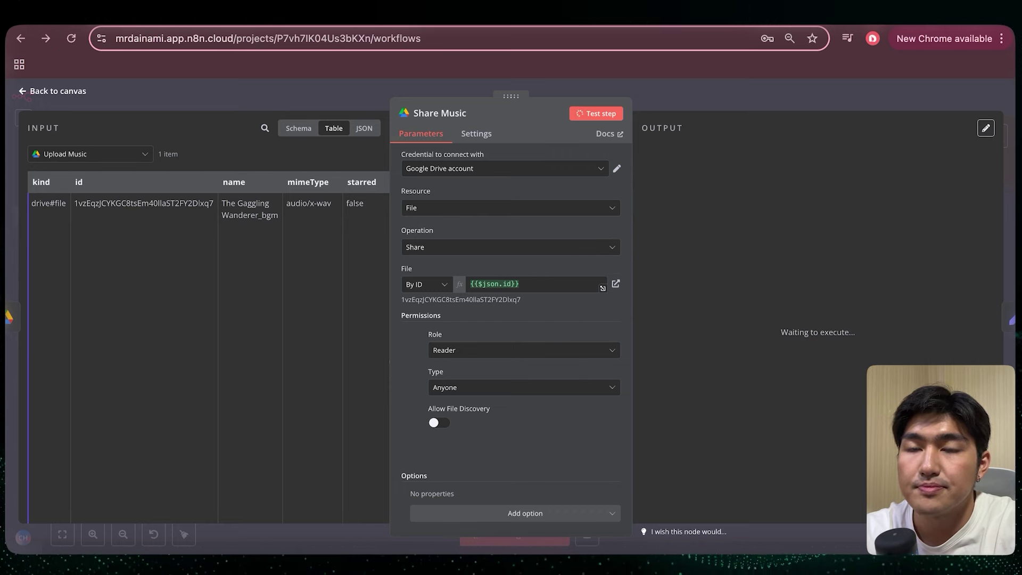
key("Escape")
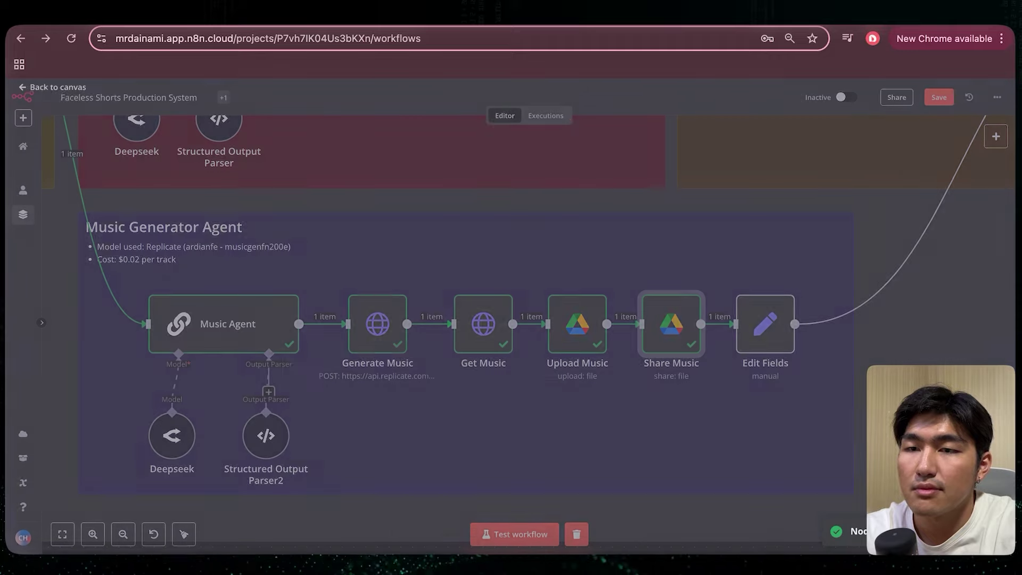
Step: Test the Edit Fields node that maps bgm to the Upload Music webContentLink and return to the canvas
double_click(765, 324)
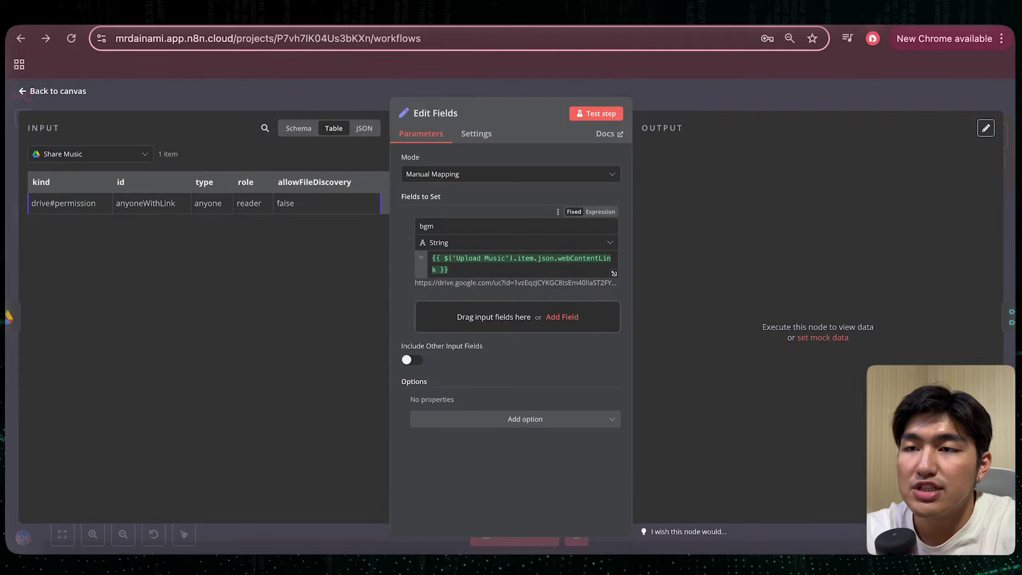
left_click(298, 128)
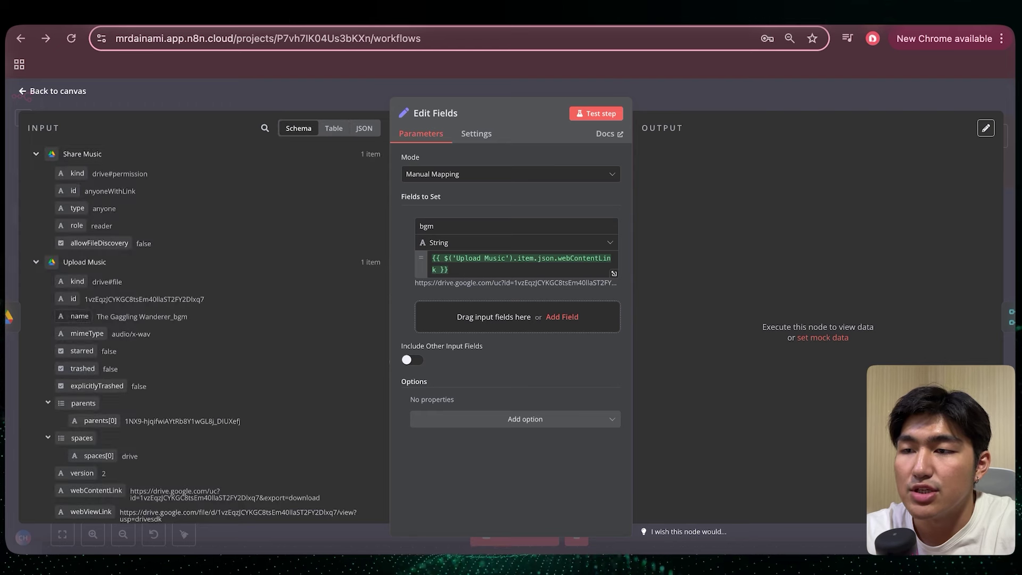
scroll(85, 421, "down", 2)
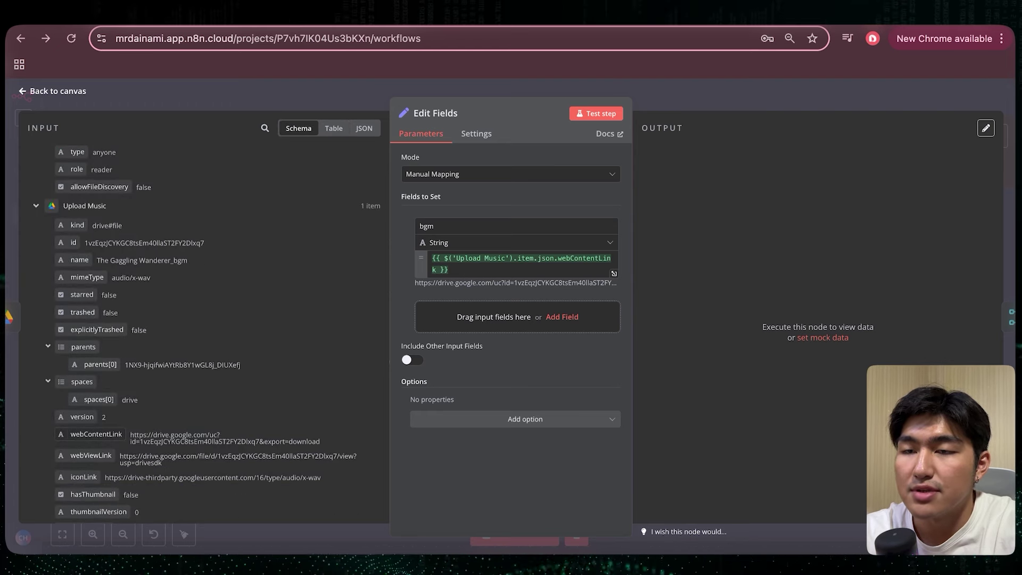
left_click(596, 114)
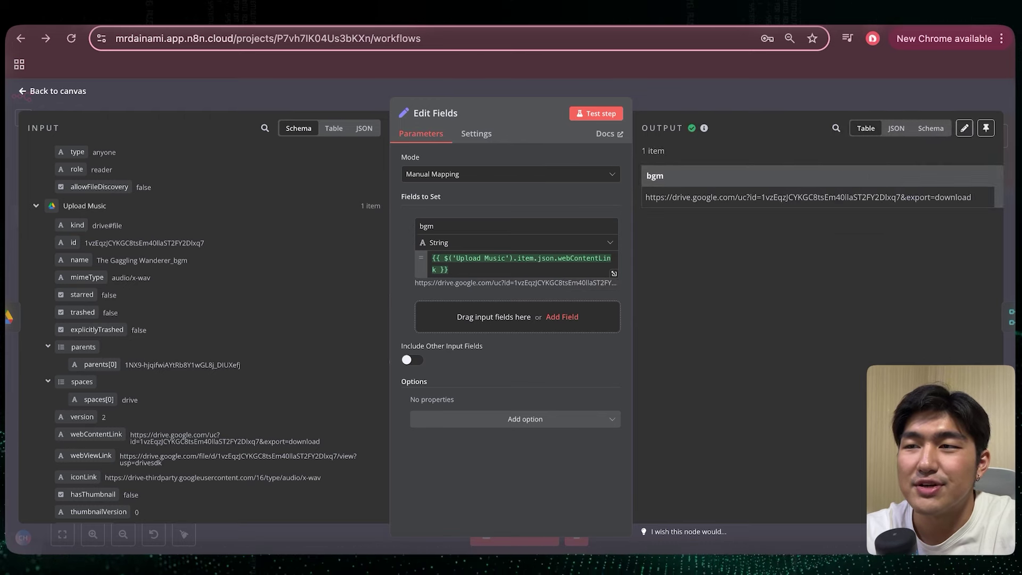
key("Escape")
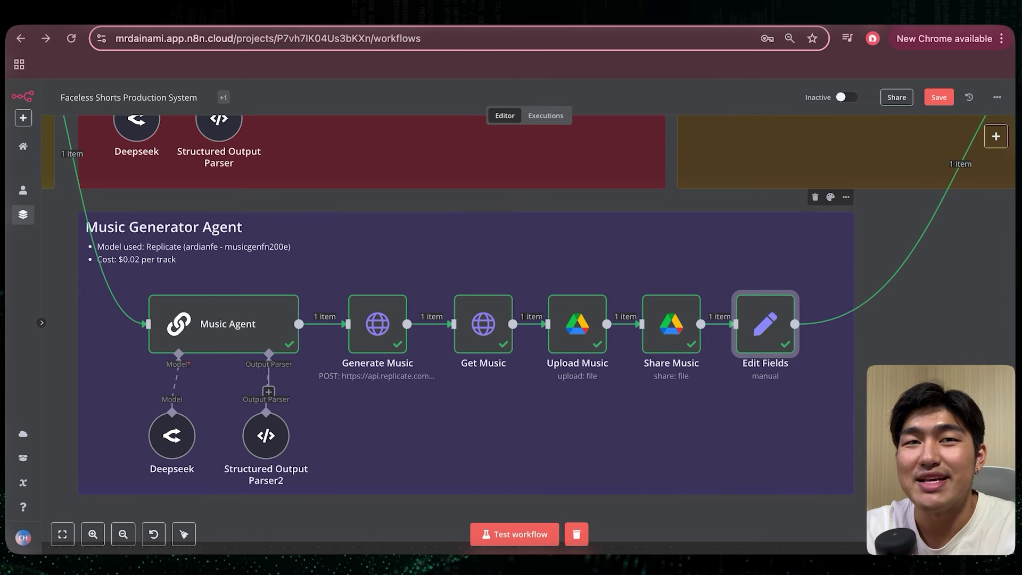
Step: Look over the Image AI Agent section of the workflow, including its model and cost notes
scroll(511, 314, "down", 2)
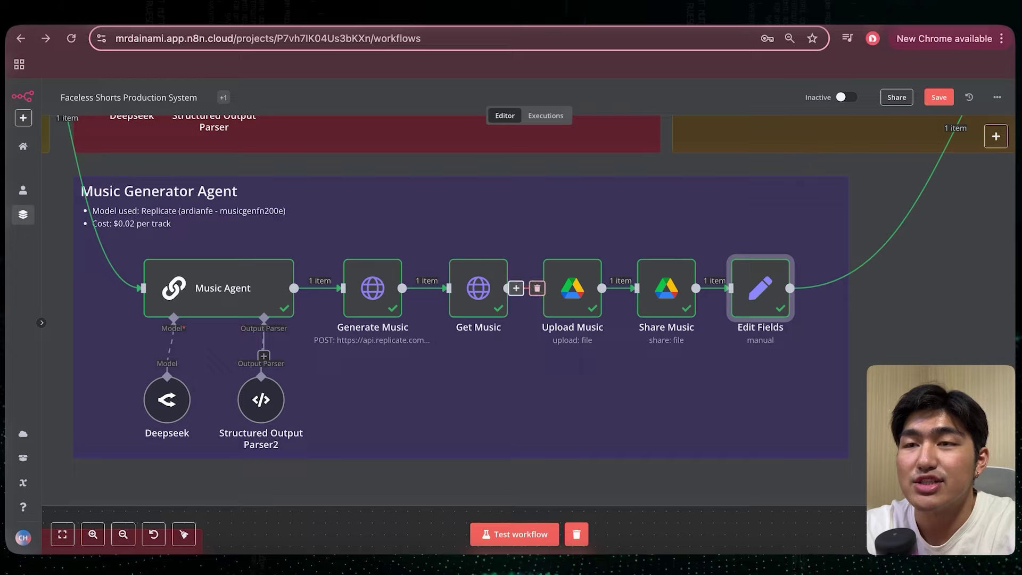
scroll(527, 287, "up", 8)
scroll(527, 287, "up", 1)
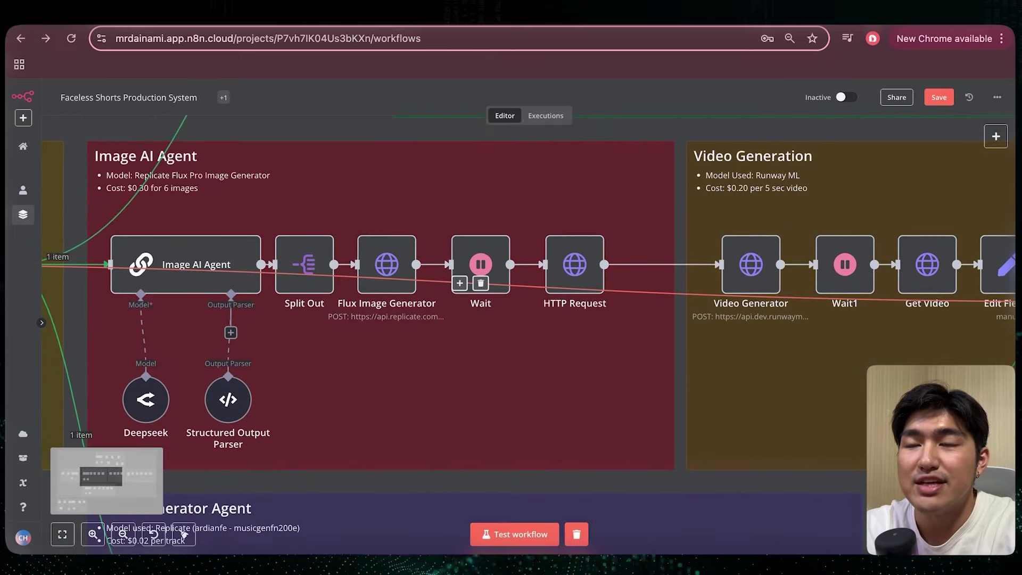
scroll(527, 287, "right", 1)
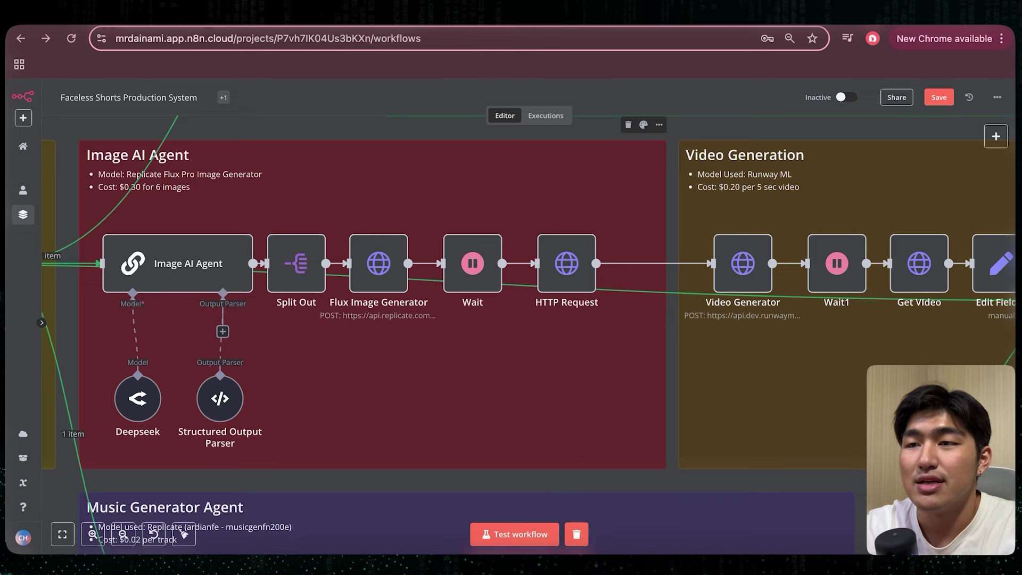
scroll(529, 313, "left", 3)
scroll(528, 313, "up", 2)
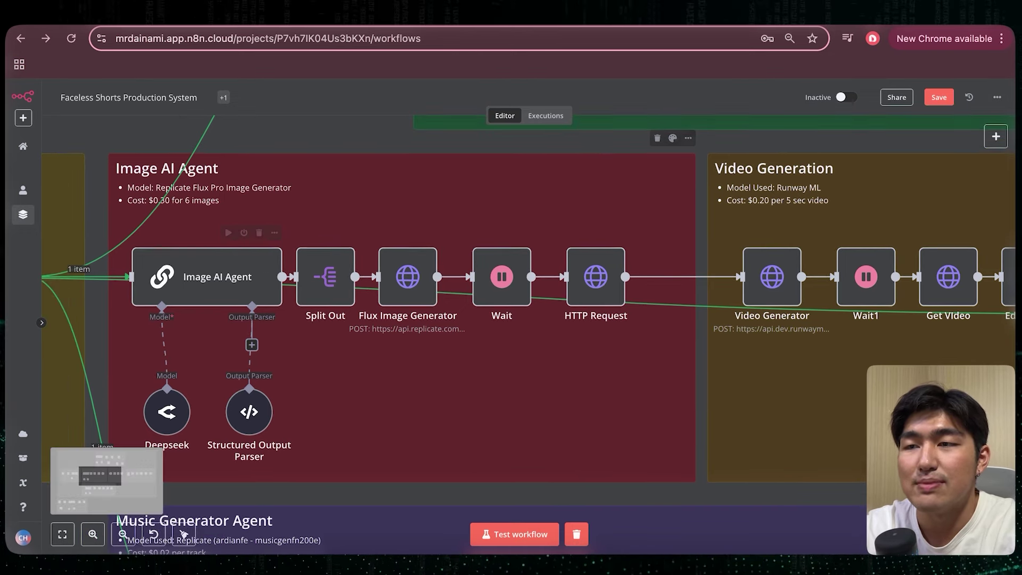
scroll(528, 313, "left", 2)
scroll(529, 313, "up", 1)
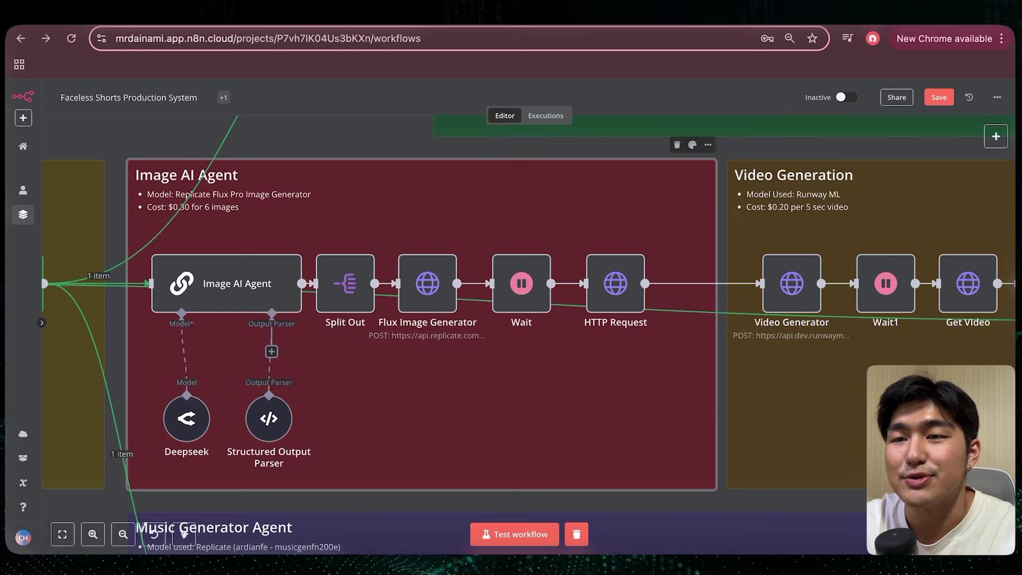
scroll(240, 279, "left", 2)
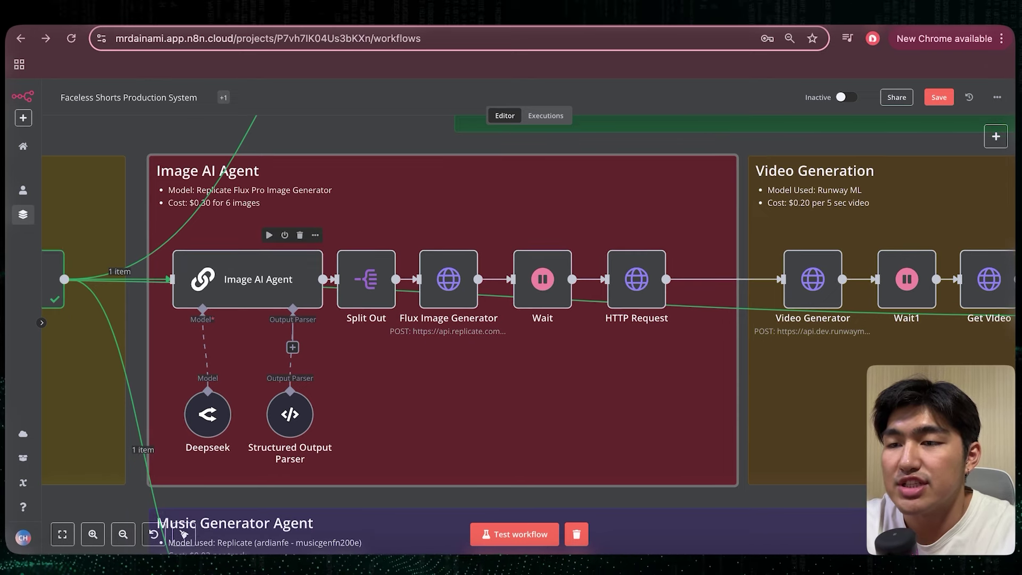
Step: Read the Image AI Agent's full user prompt expression and its Structured Output Parser's JSON example
double_click(240, 279)
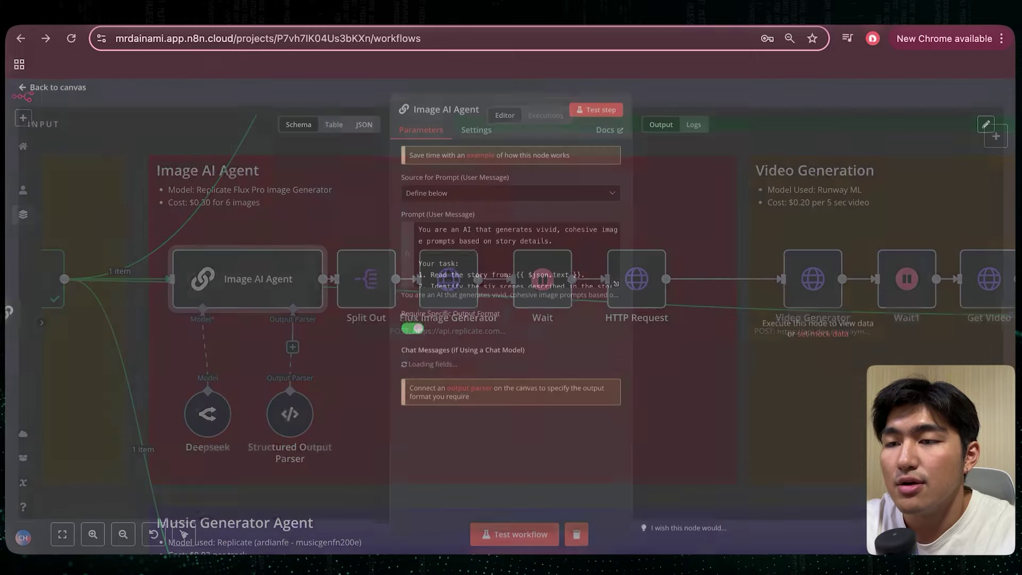
left_click(615, 287)
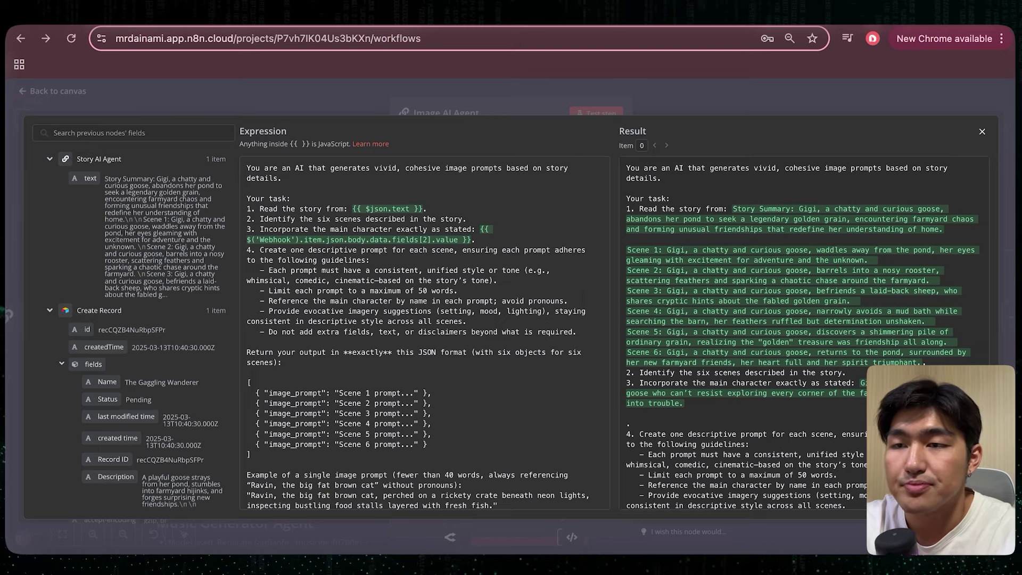
scroll(425, 333, "down", 1)
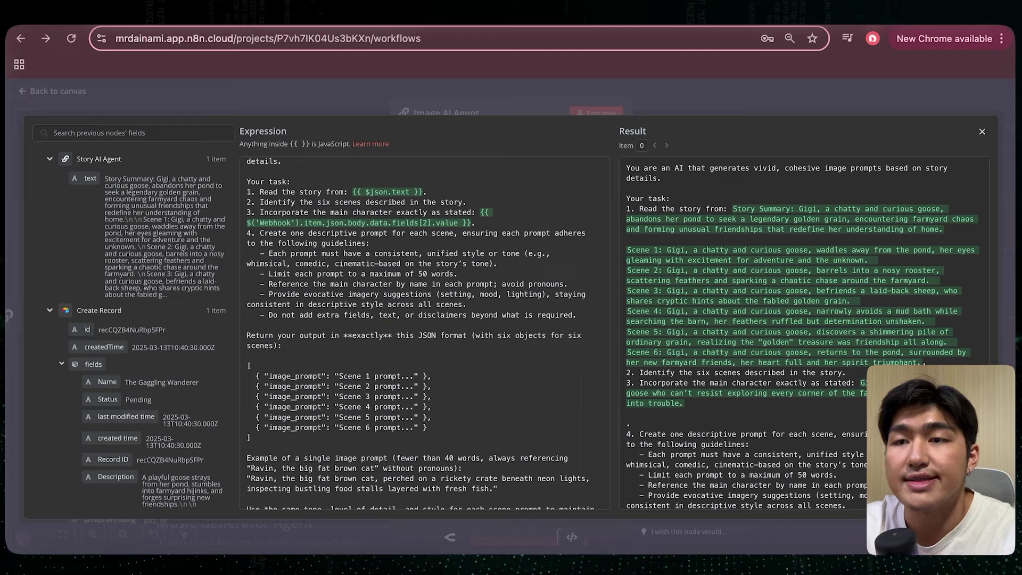
scroll(424, 333, "down", 1)
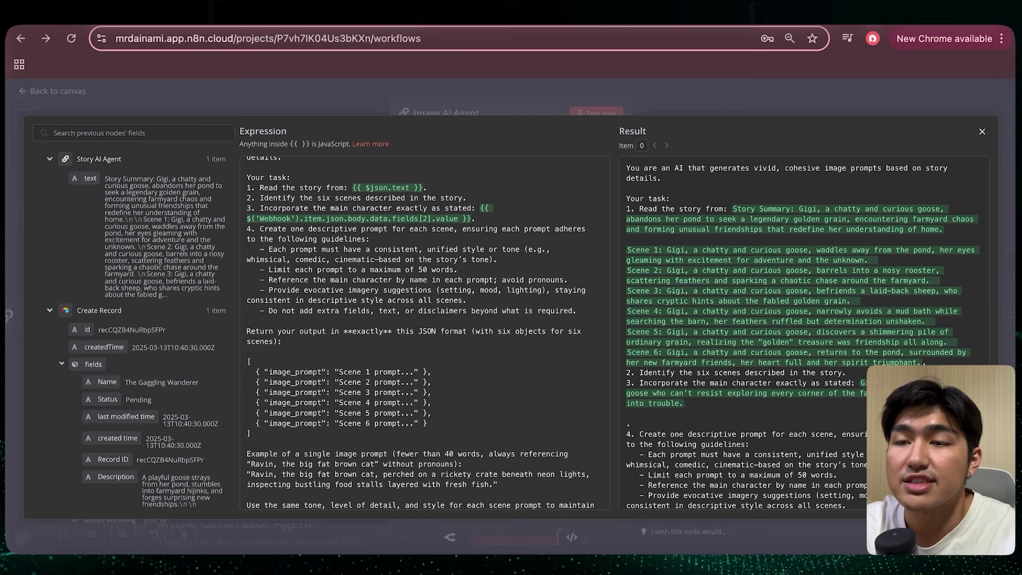
scroll(421, 333, "down", 1)
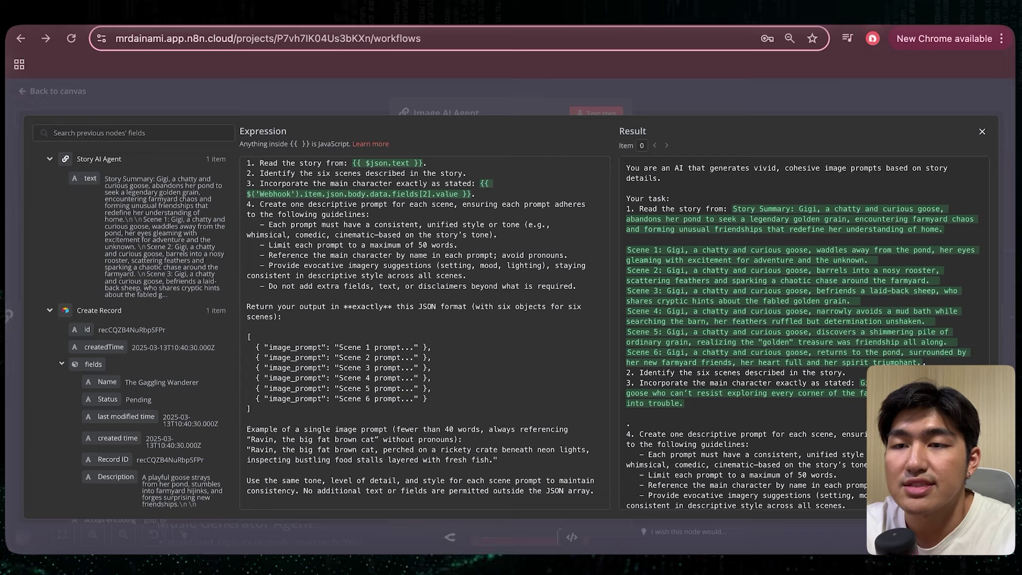
scroll(425, 332, "down", 1)
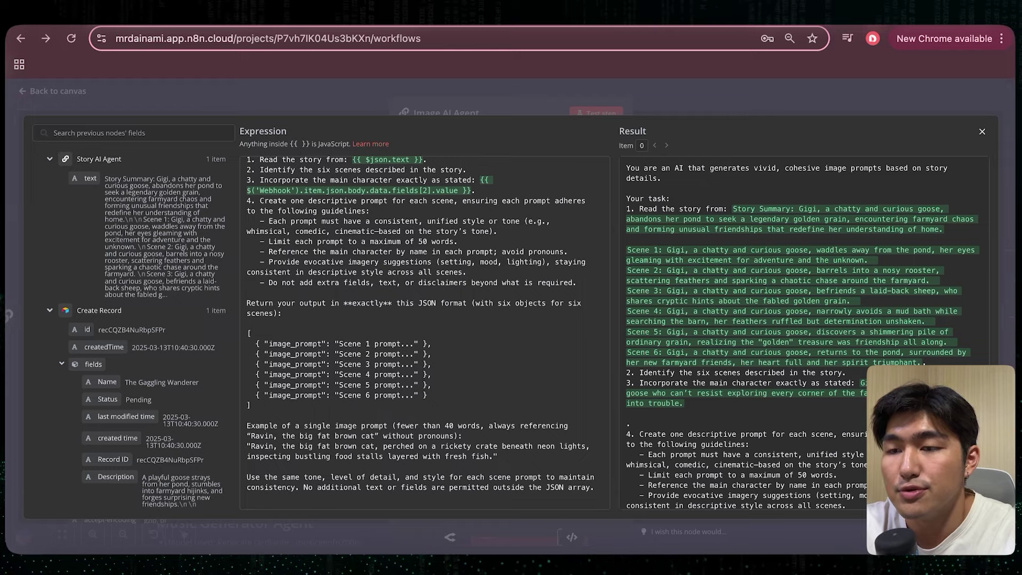
left_click(8, 315)
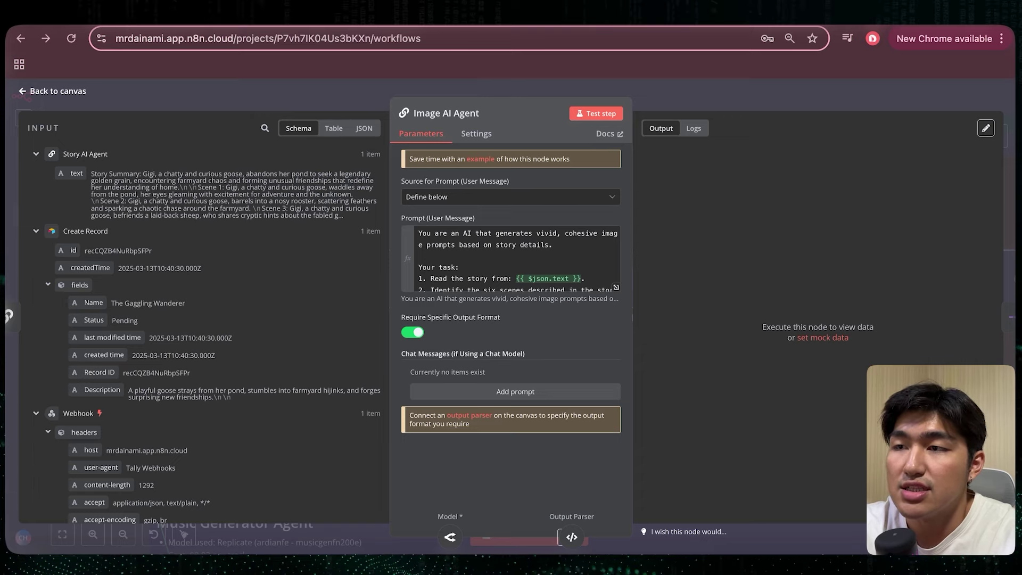
key("Escape")
double_click(289, 414)
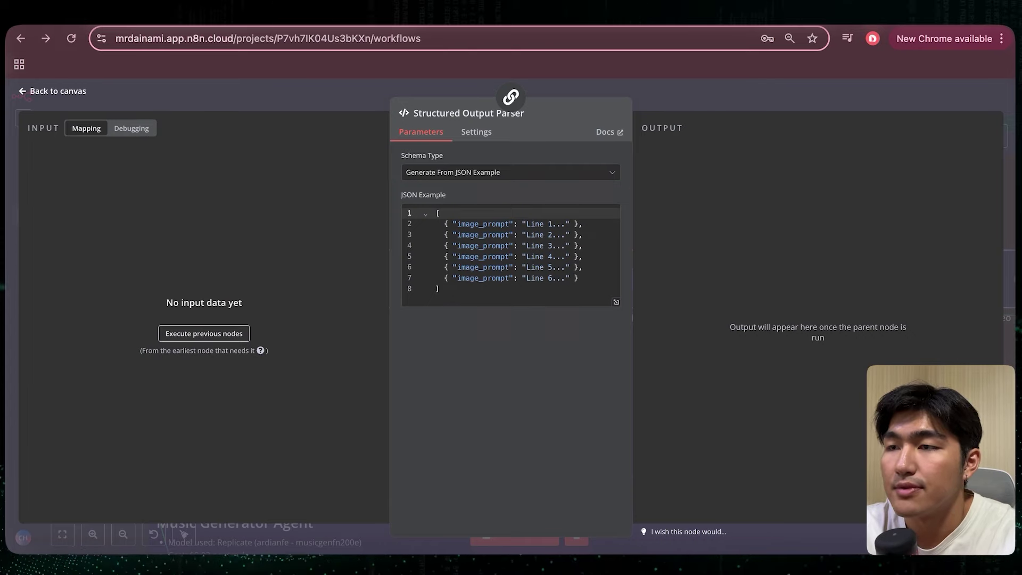
key("Escape")
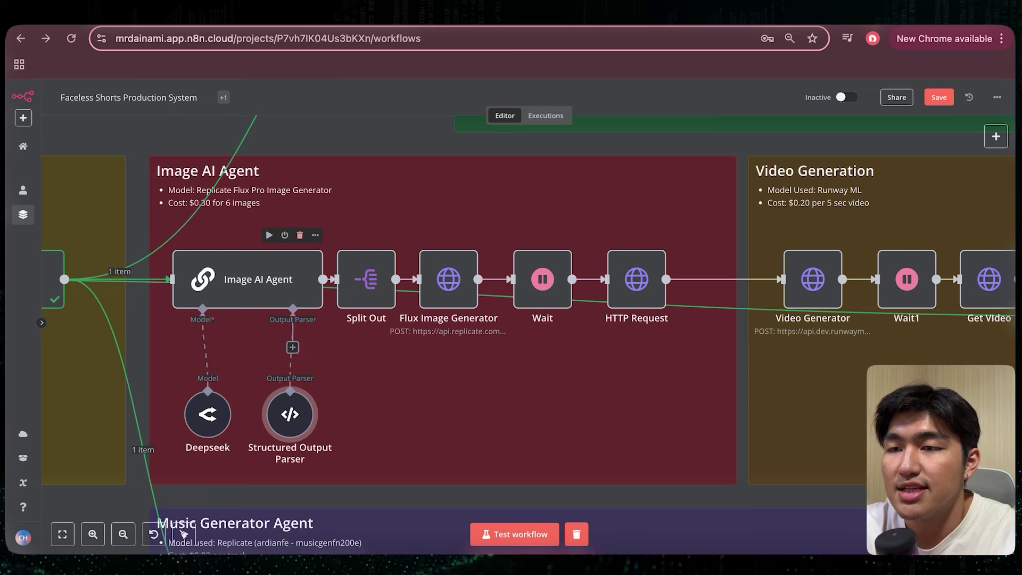
Step: Test the Image AI Agent node and review the image prompts in its output
left_click(269, 235)
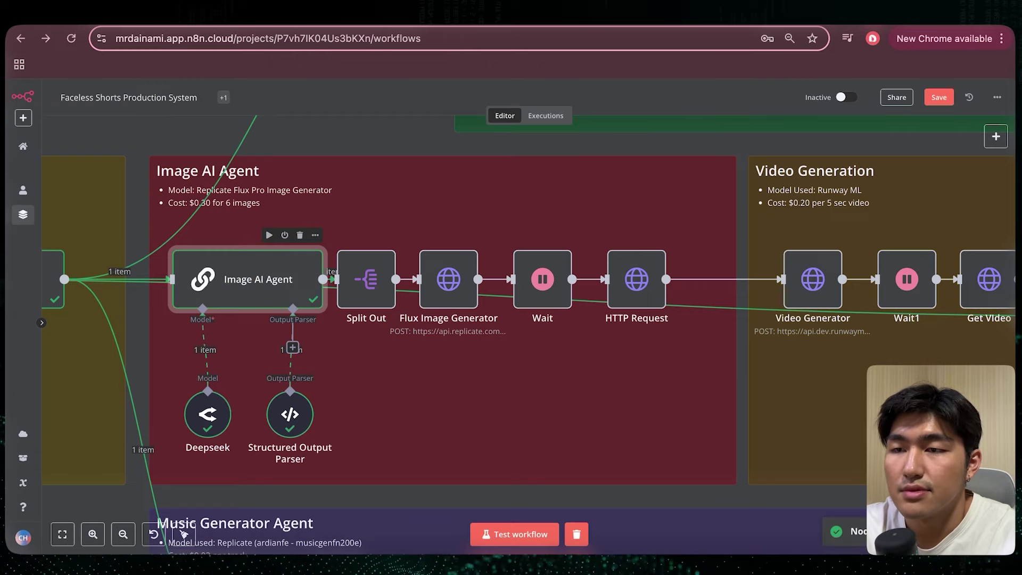
key("Return")
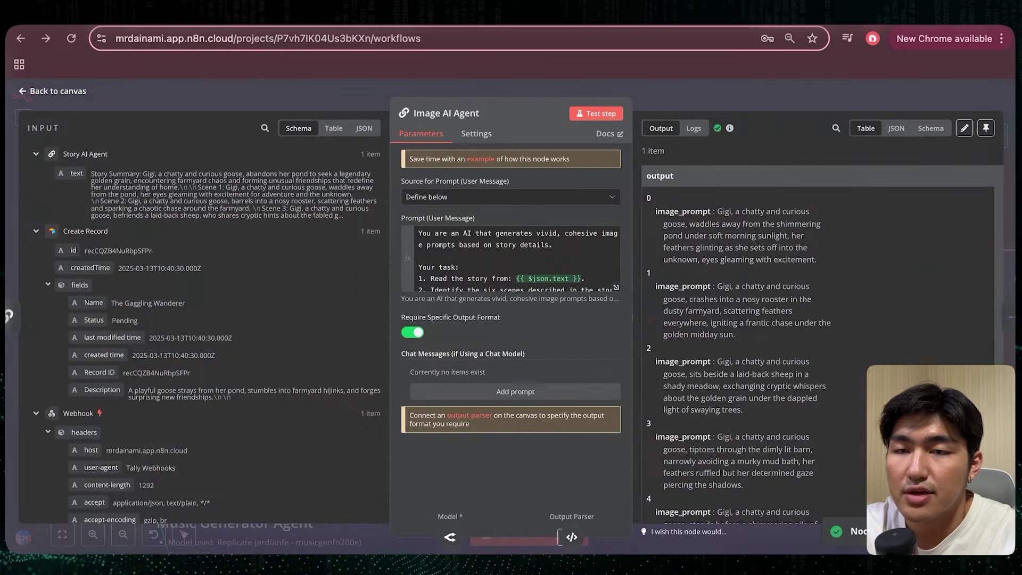
scroll(819, 346, "down", 1)
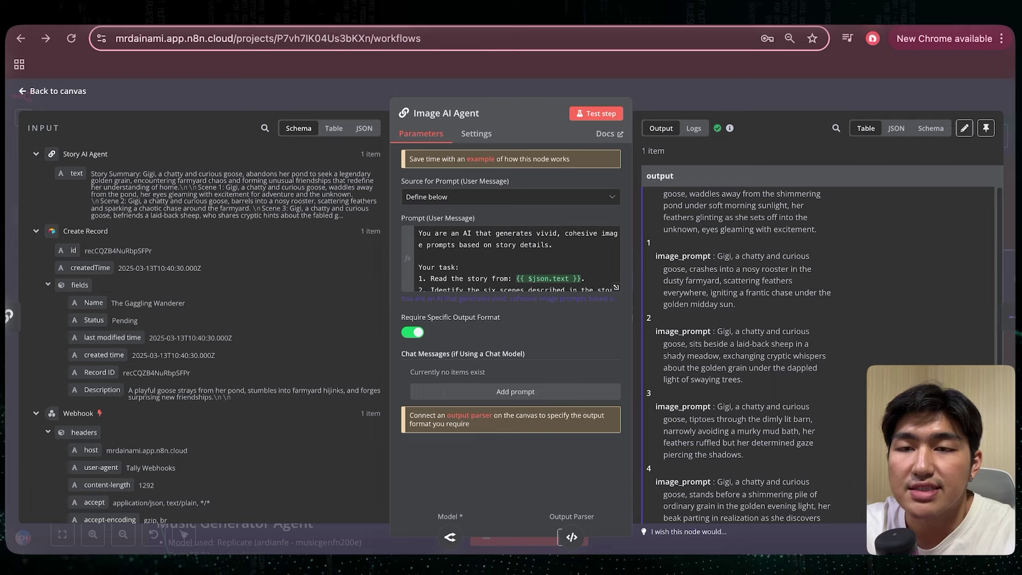
scroll(820, 346, "down", 4)
scroll(819, 346, "up", 5)
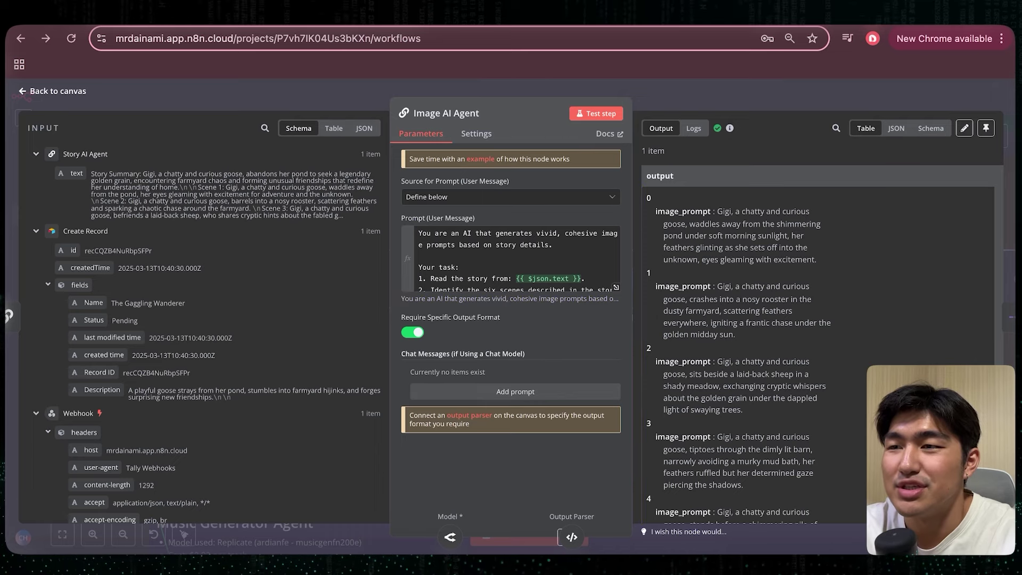
key("Escape")
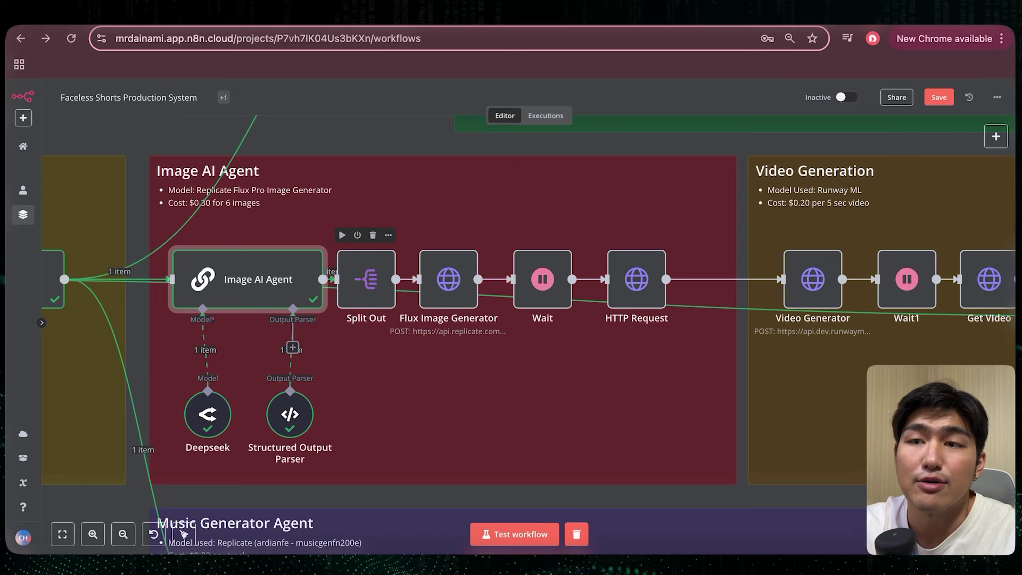
Step: Check the Split Out node's output field setting and test the node from the canvas
double_click(366, 279)
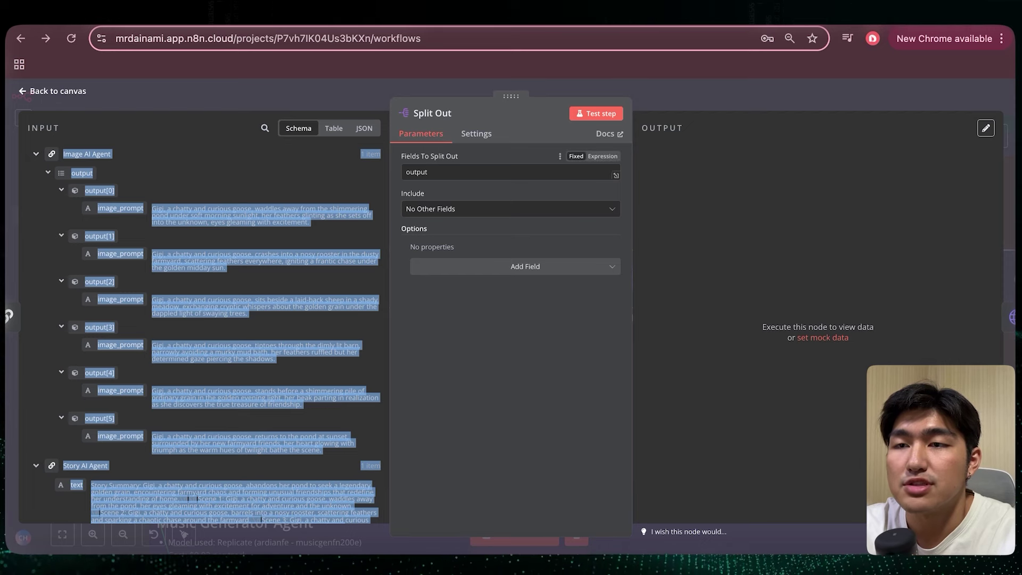
left_click(458, 157)
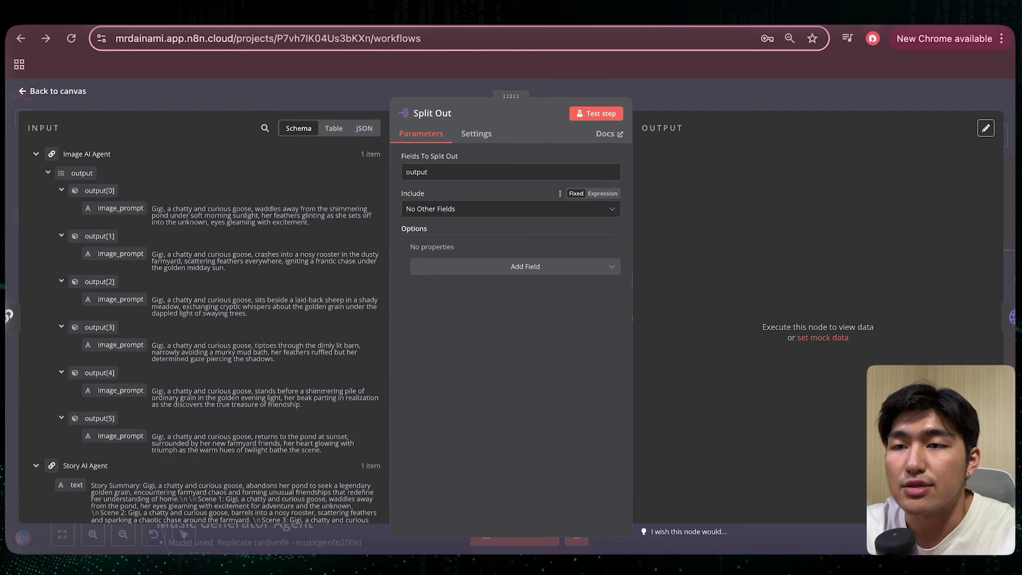
double_click(58, 91)
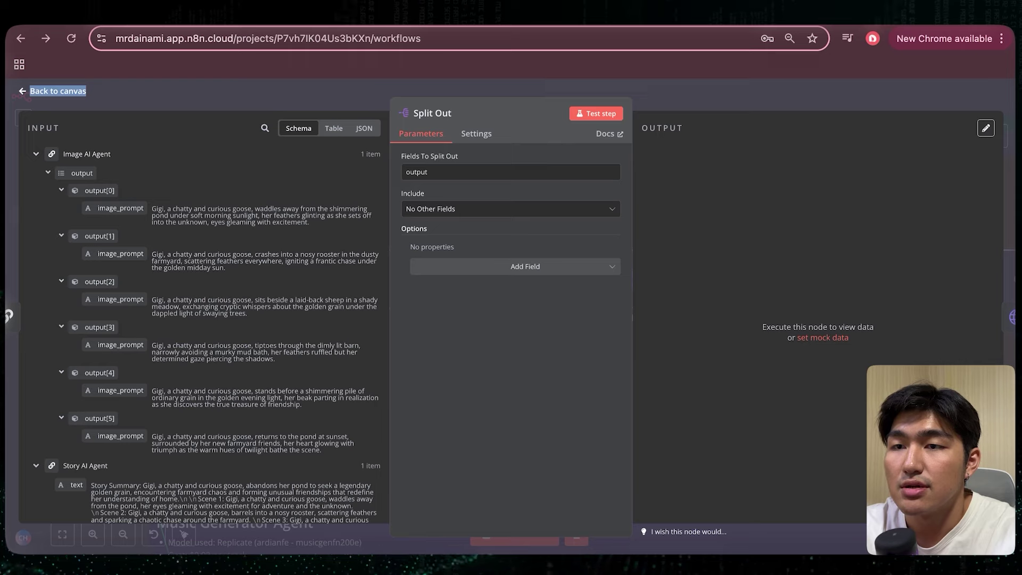
left_click(58, 91)
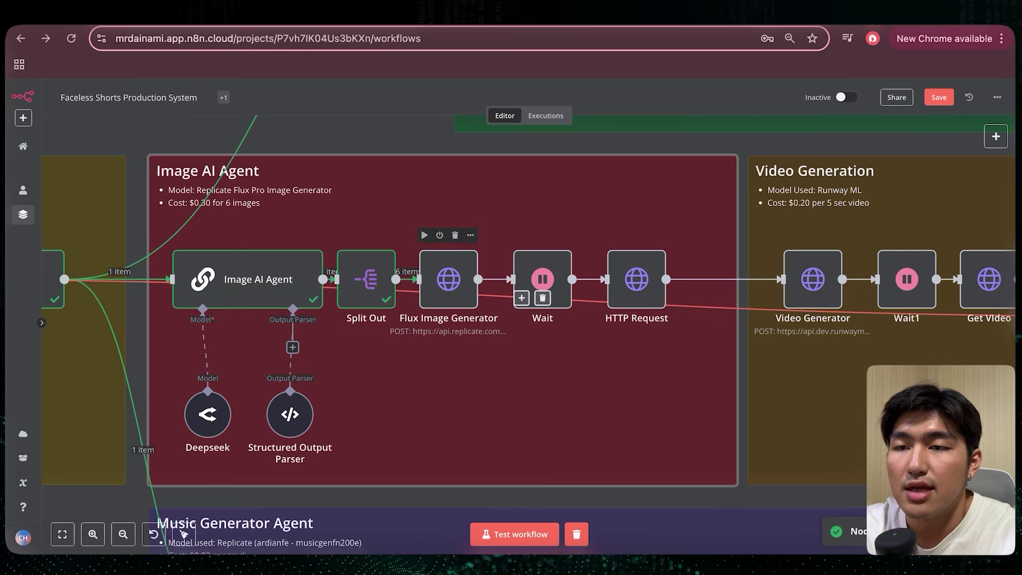
Step: Open the Flux Image Generator node's settings, and switch to Replicate to view its dashboard
double_click(448, 279)
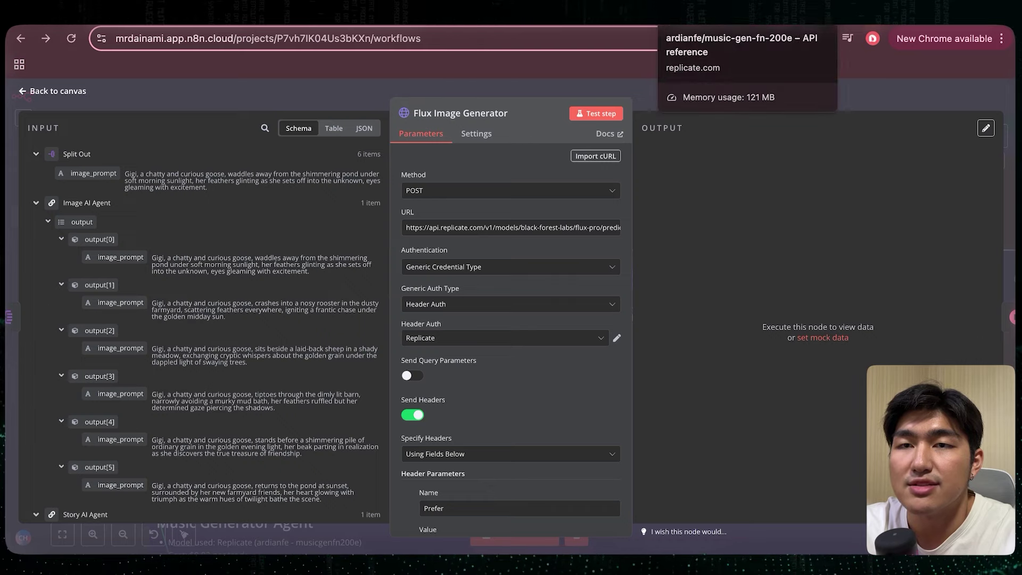
left_click(691, 14)
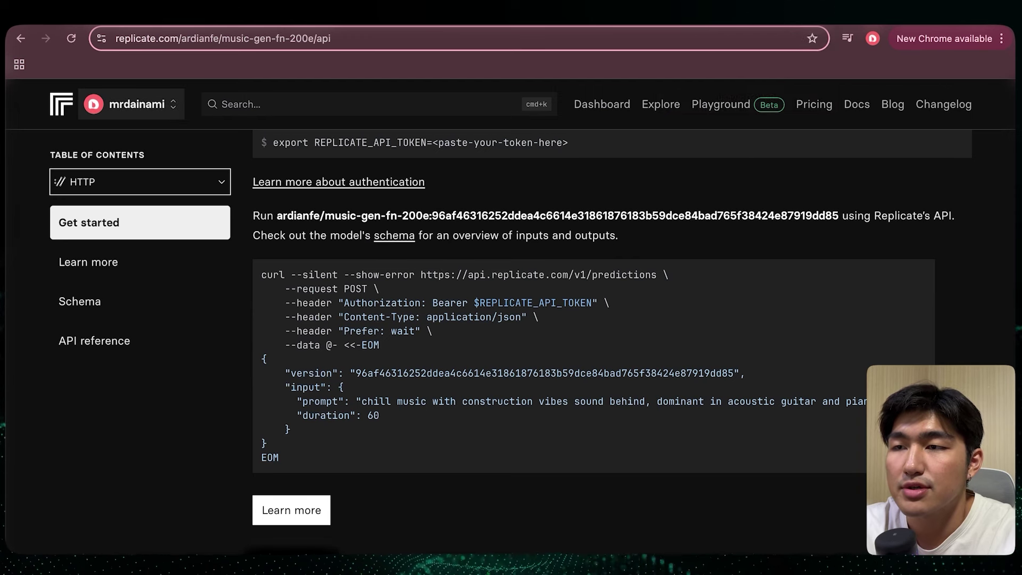
left_click(133, 104)
left_click(61, 103)
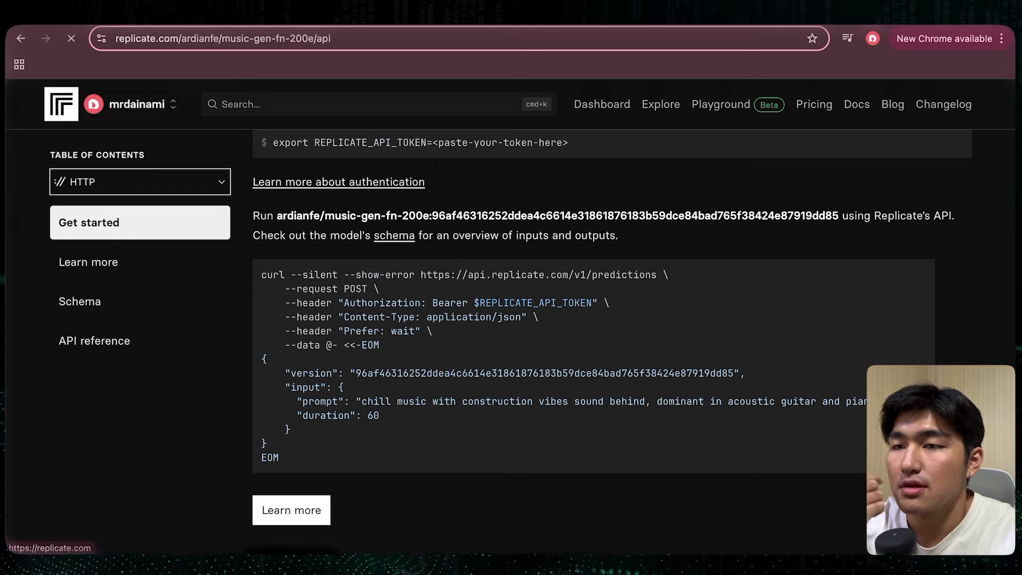
left_click(61, 104)
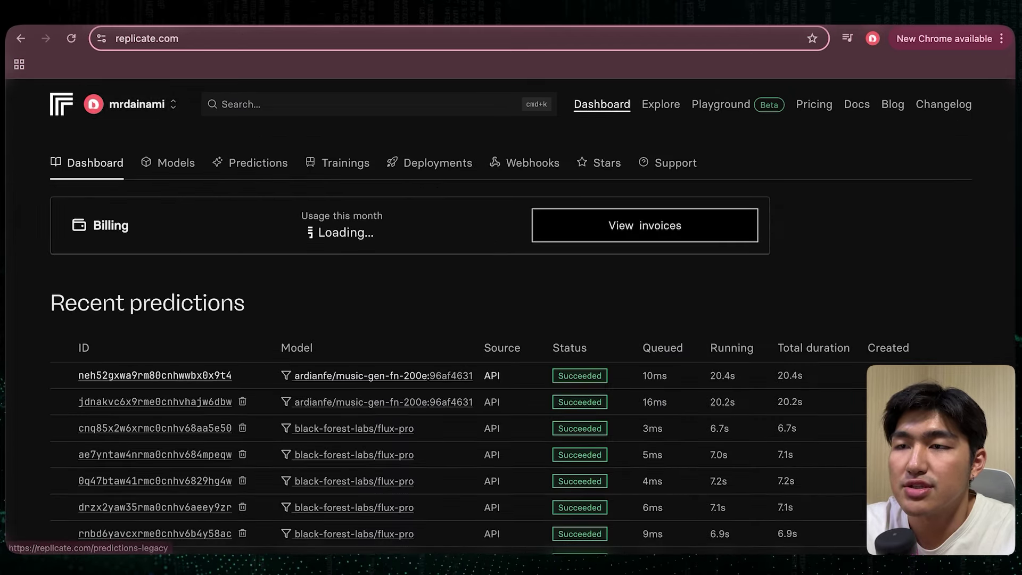
Step: Open the black-forest-labs/flux-pro model page from the recent predictions
key("super+k")
key("Escape")
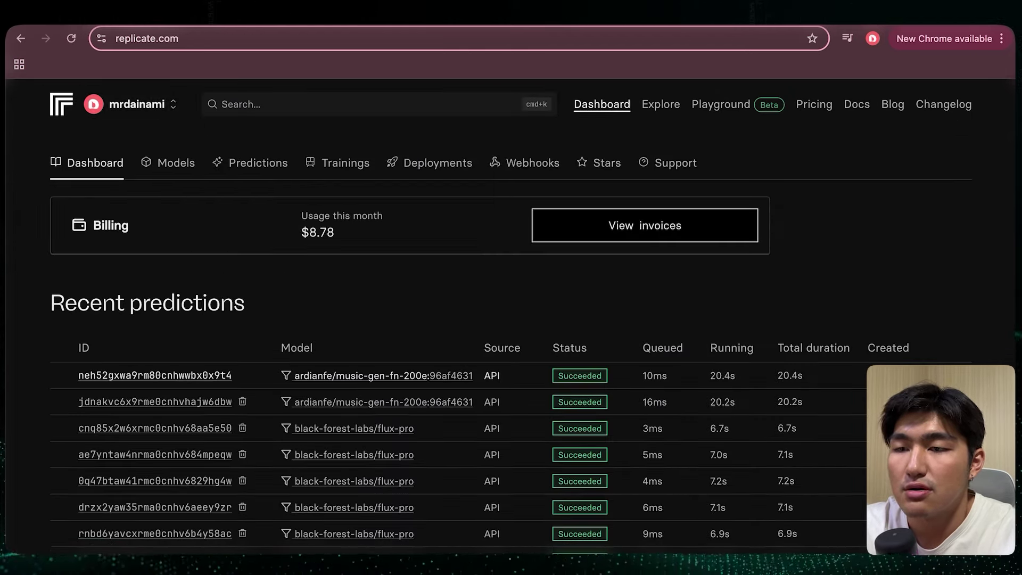
scroll(354, 373, "down", 1)
left_click(354, 373)
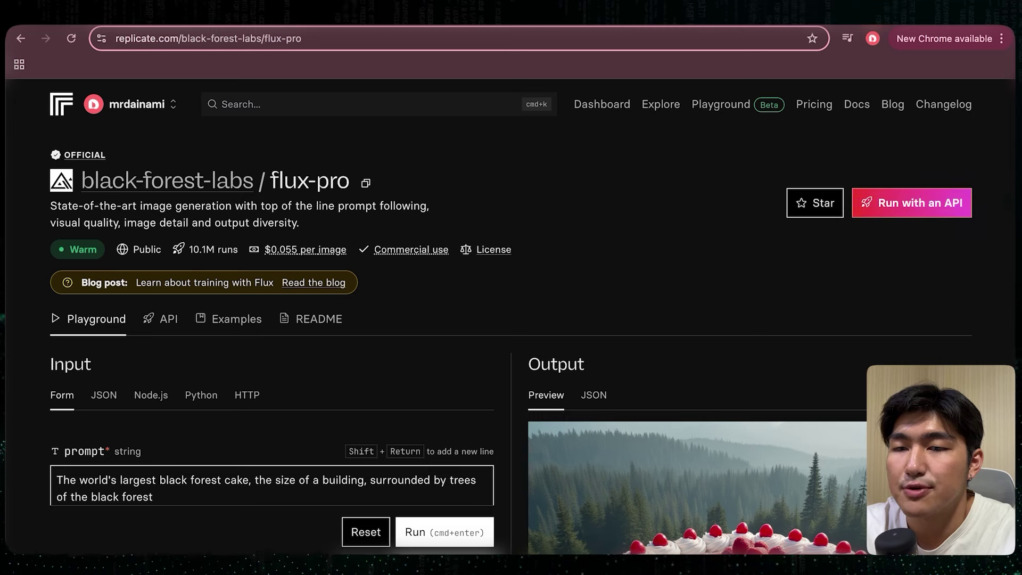
Step: Open the flux-pro model's API documentation for HTTP and copy the example cURL request
scroll(160, 314, "down", 1)
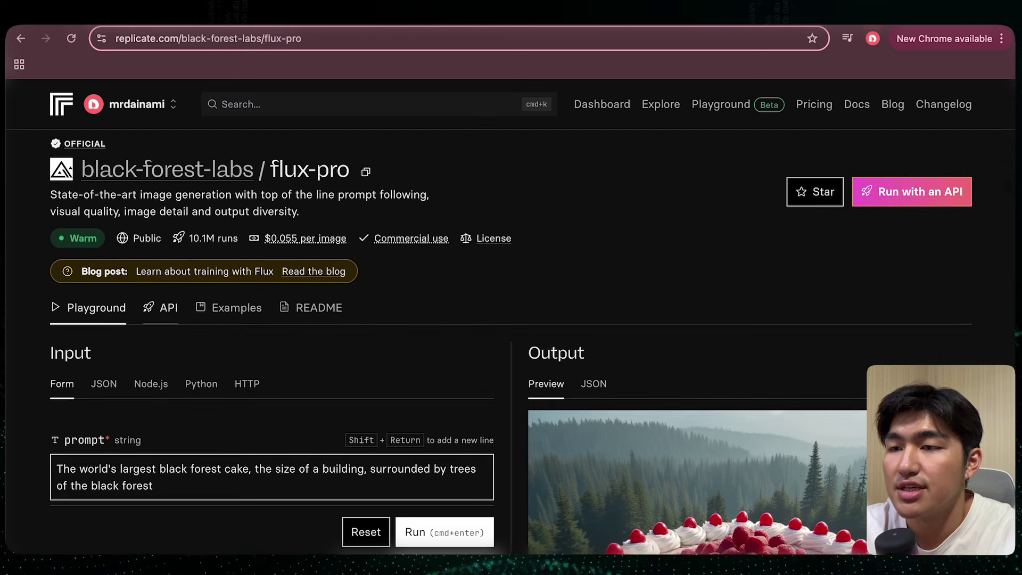
left_click(161, 307)
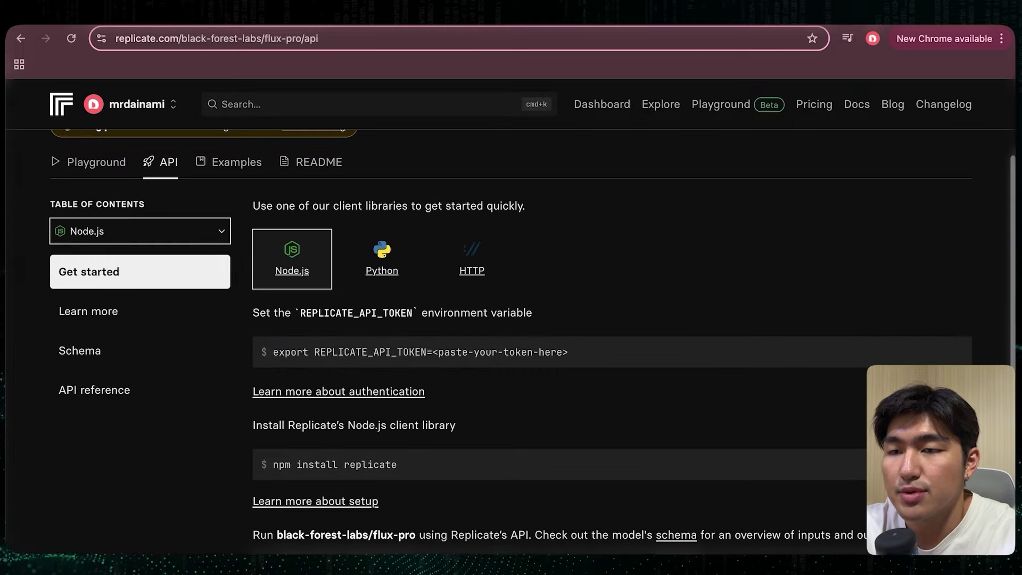
left_click(472, 259)
scroll(952, 248, "down", 4)
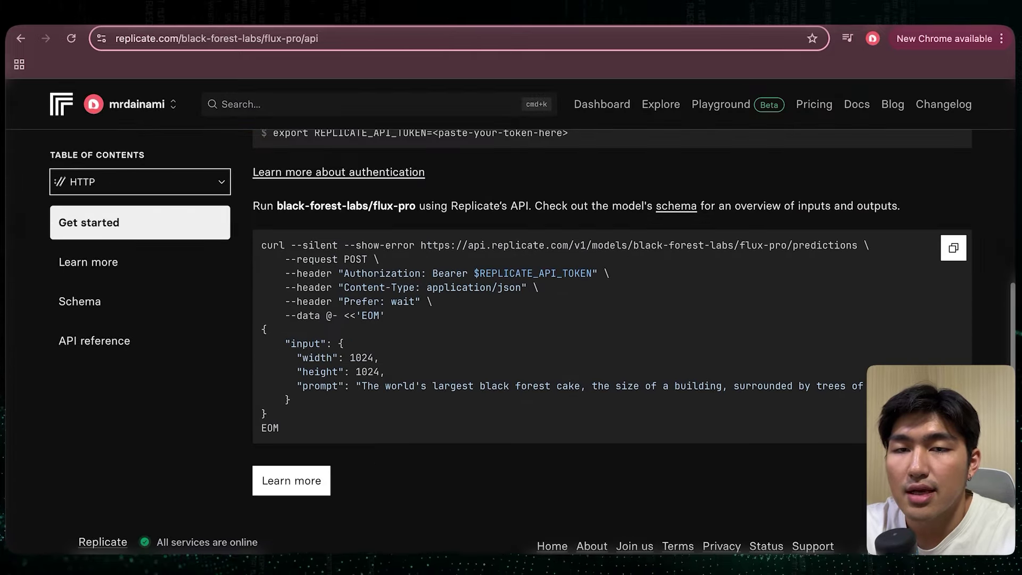
left_click(953, 248)
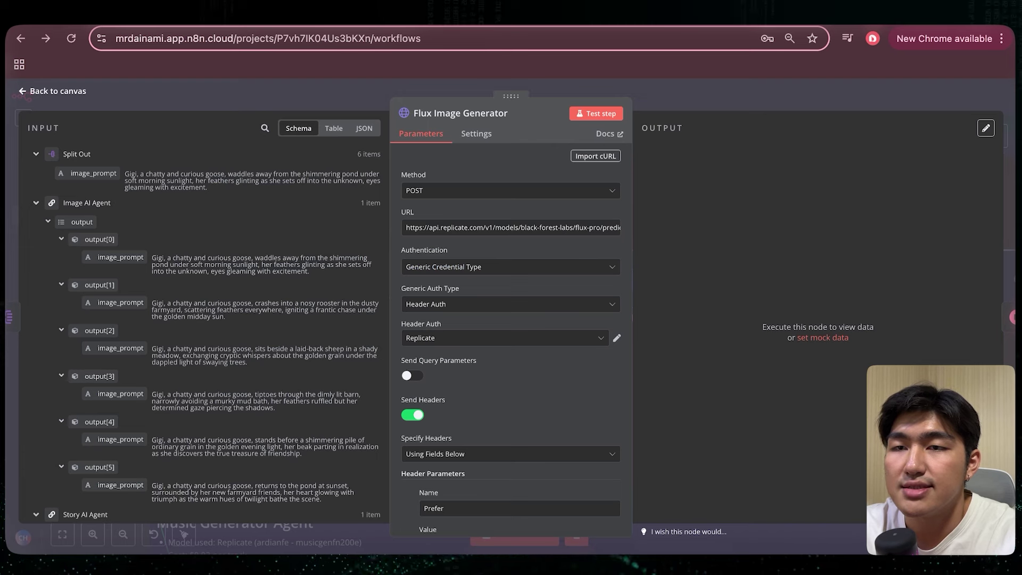
Step: Try to import the copied flux-pro cURL command into the Flux Image Generator node
left_click(595, 156)
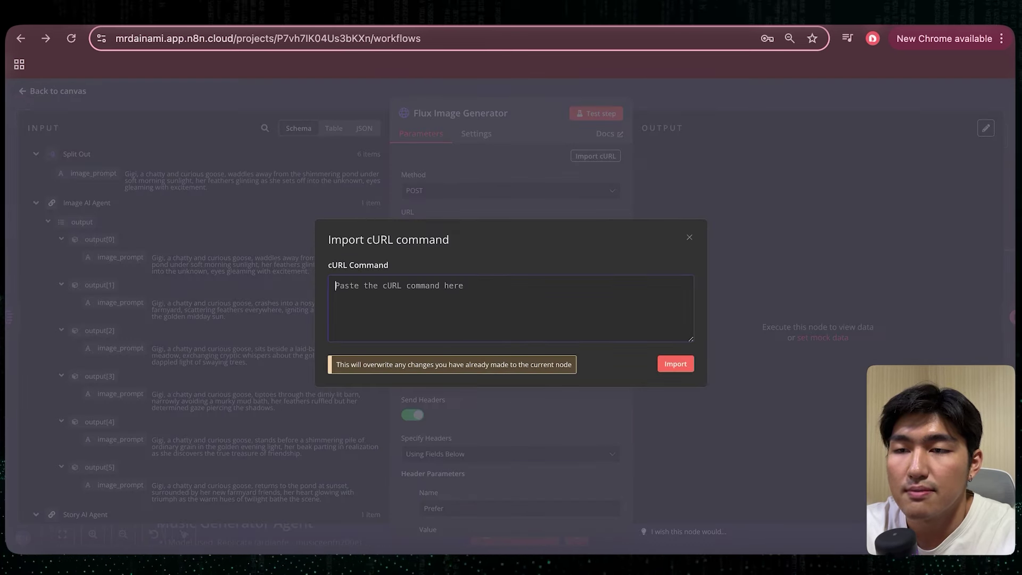
key("super+v")
left_click(675, 363)
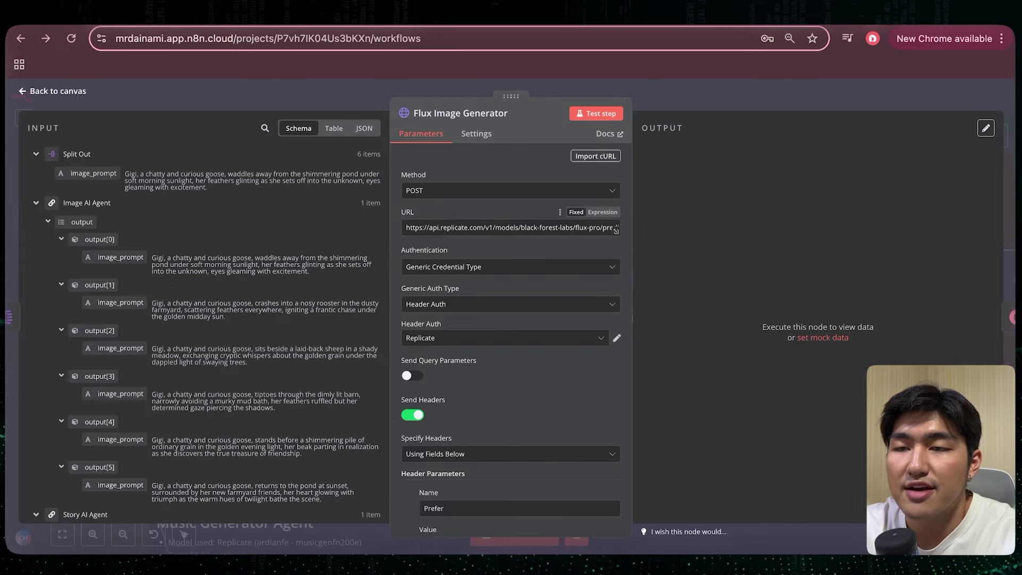
Step: Review the Flux Image Generator's authentication, header parameters and JSON body, inspecting the body's image prompt expression in the expanded editor
scroll(511, 319, "down", 2)
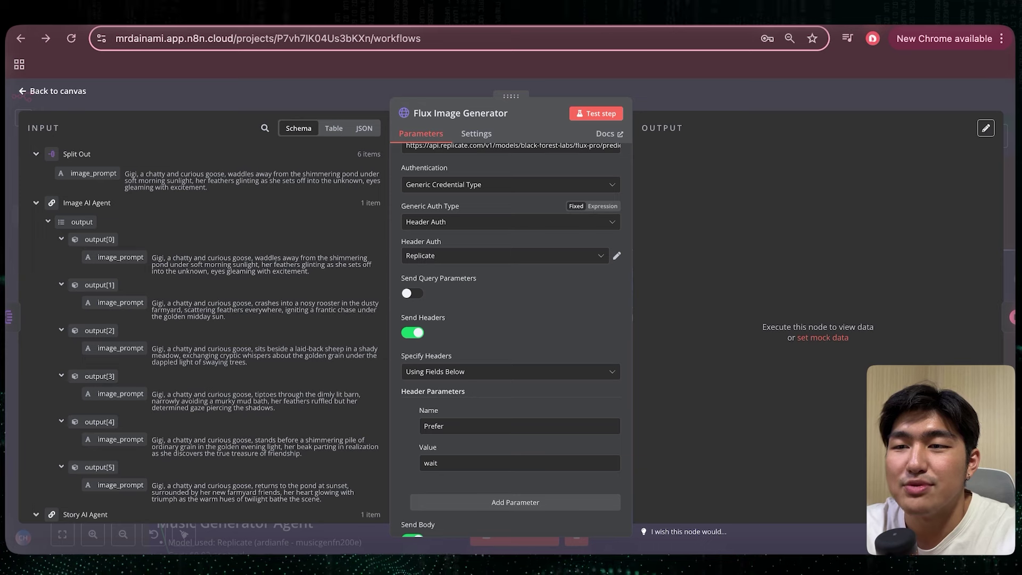
scroll(511, 212, "down", 3)
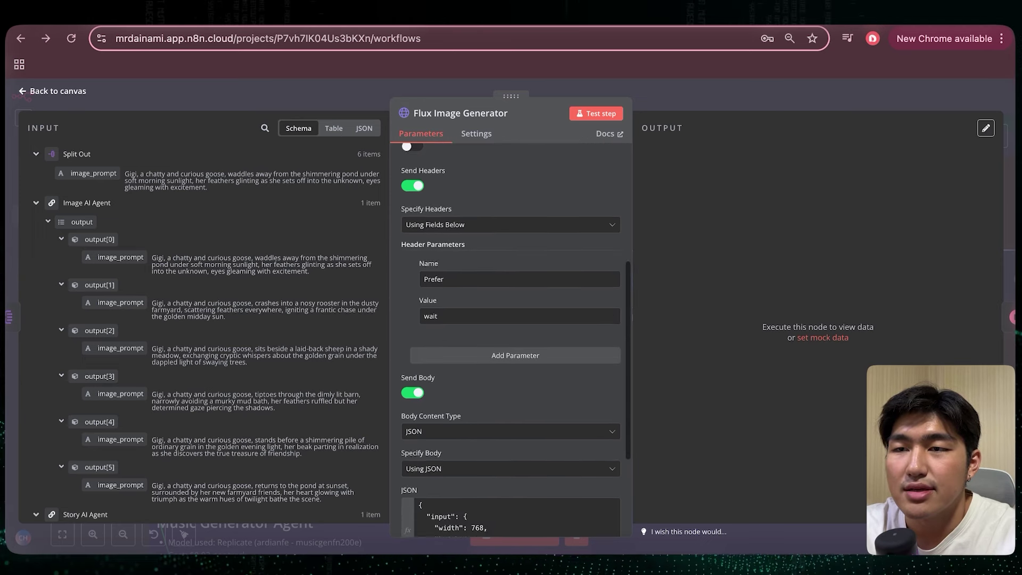
scroll(511, 320, "down", 3)
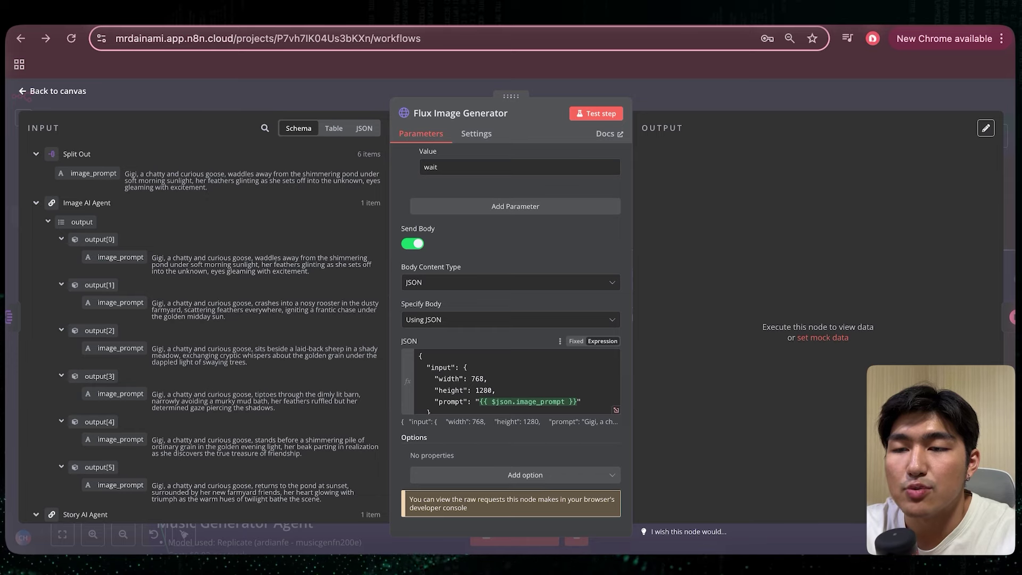
left_click(615, 410)
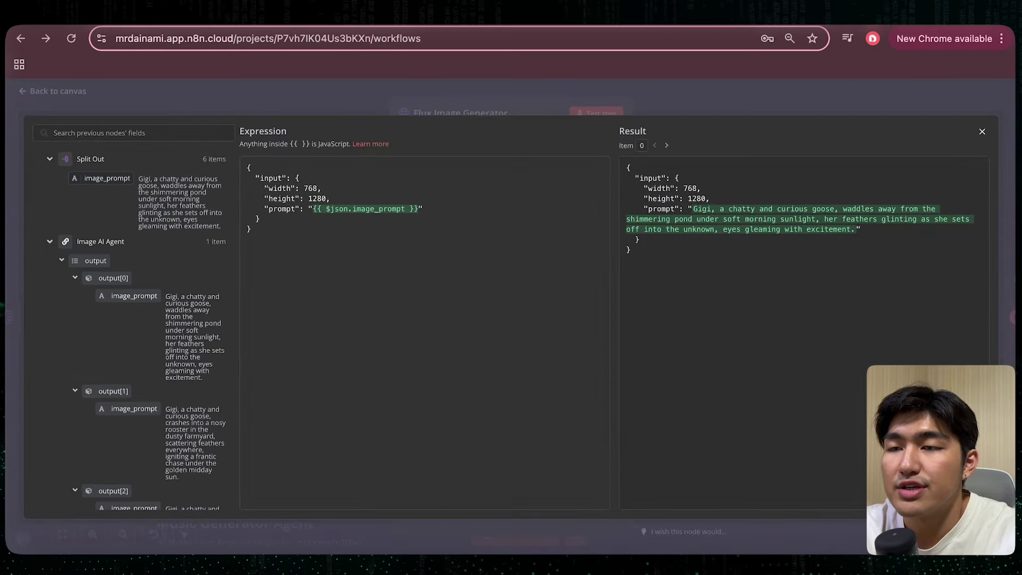
left_click(313, 209)
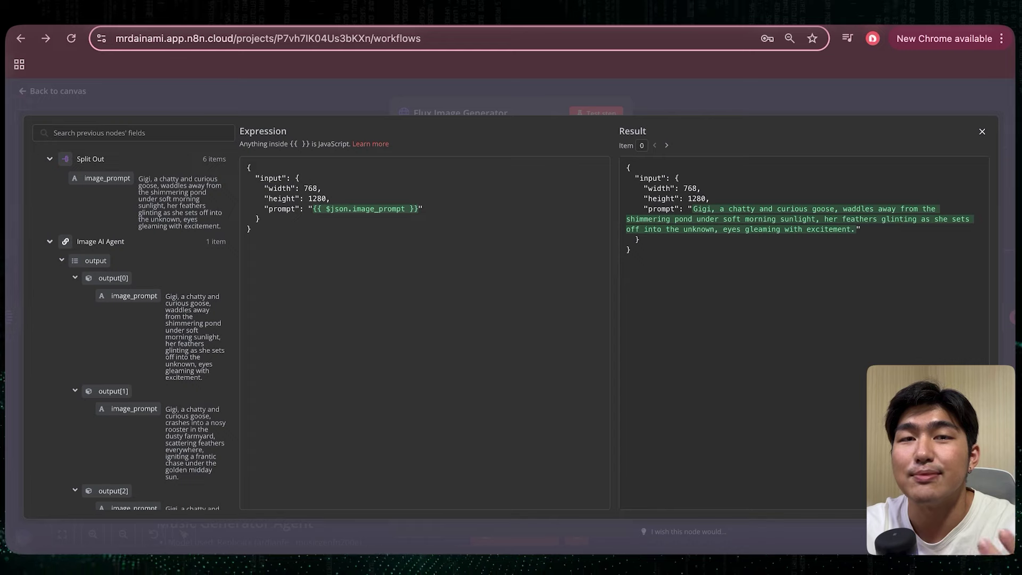
left_click(982, 131)
Step: Test the Flux Image Generator node and view the image of the newest flux-pro prediction in Replicate
scroll(510, 320, "up", 5)
left_click(597, 114)
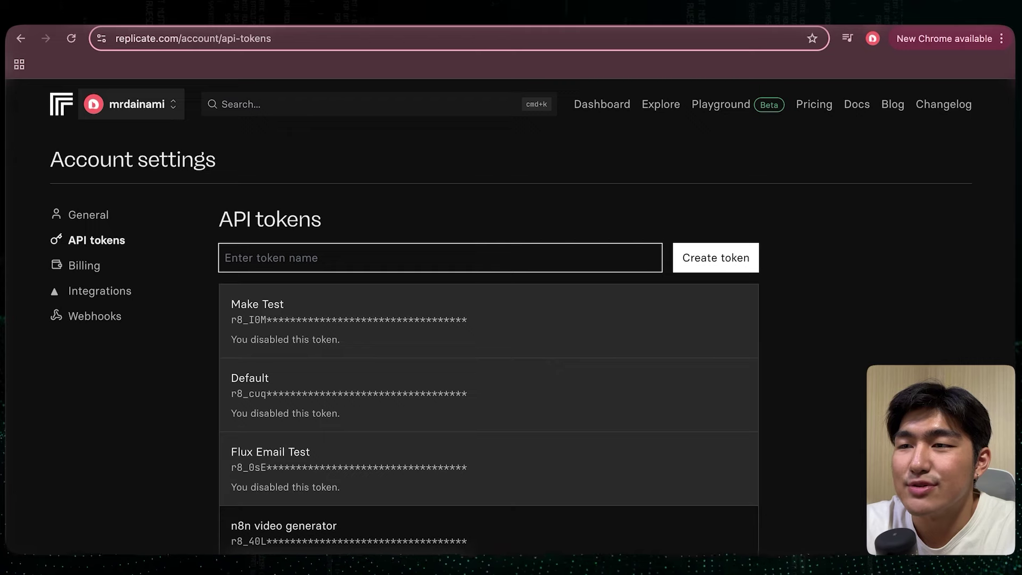
left_click(130, 104)
left_click(61, 104)
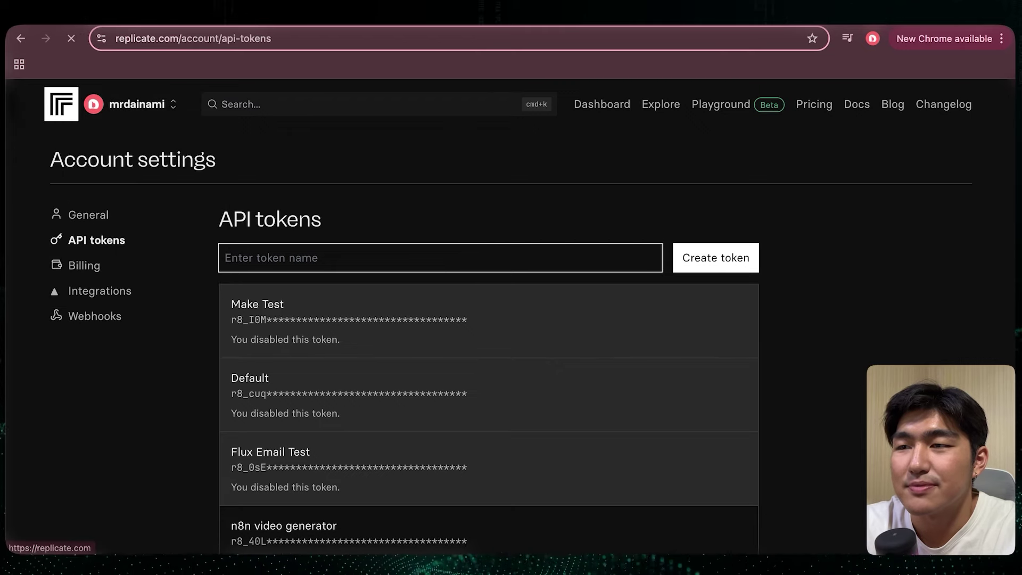
scroll(372, 285, "down", 5)
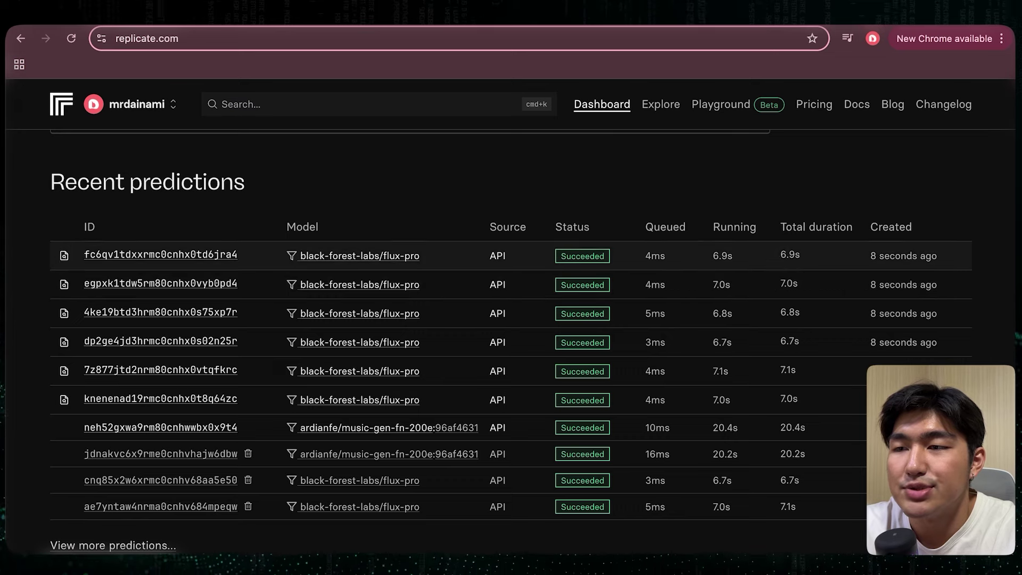
left_click(161, 255)
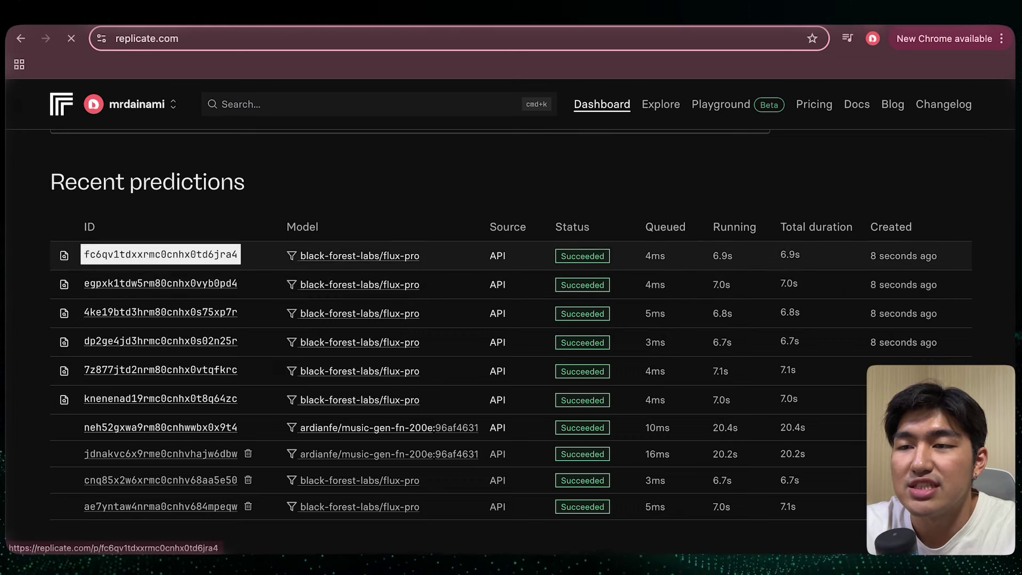
scroll(745, 346, "down", 4)
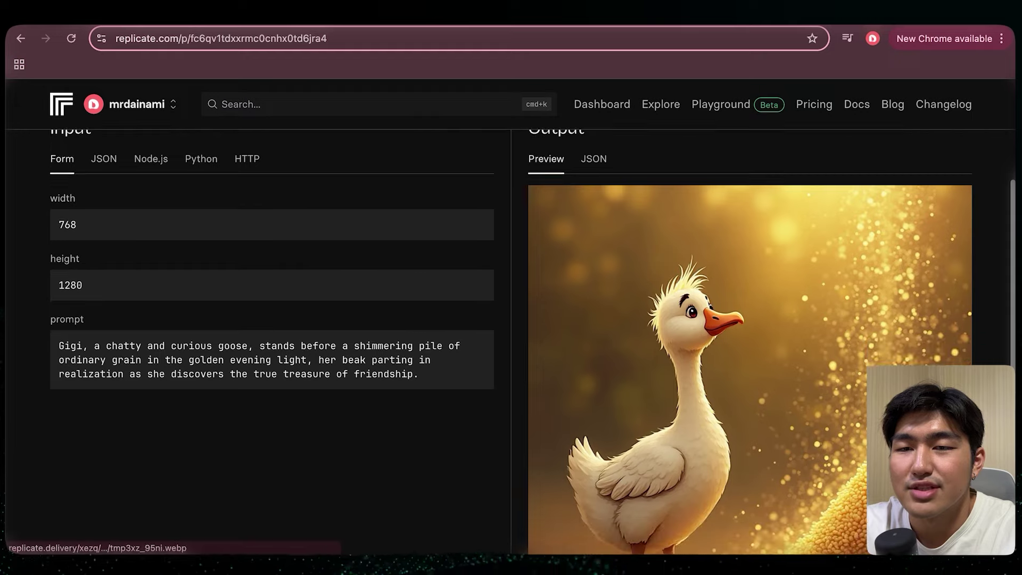
scroll(745, 346, "down", 1)
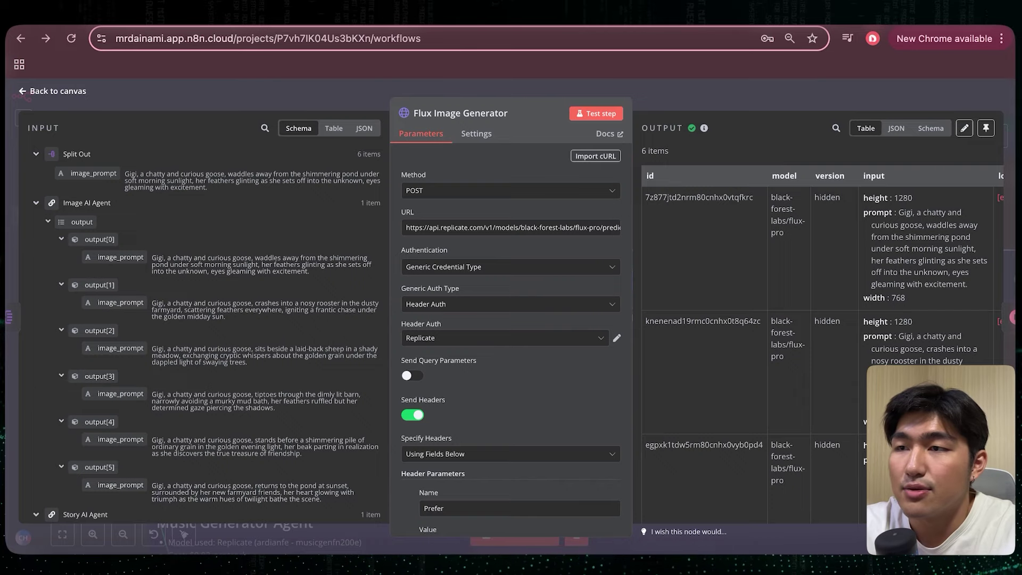
key("Escape")
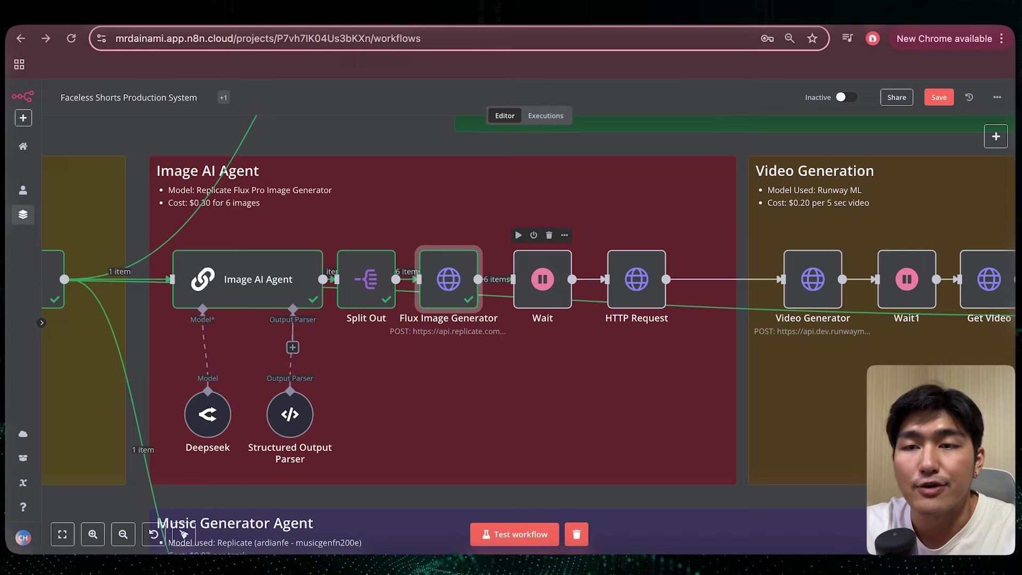
Step: Check the Wait node's time interval settings and test the node
double_click(543, 278)
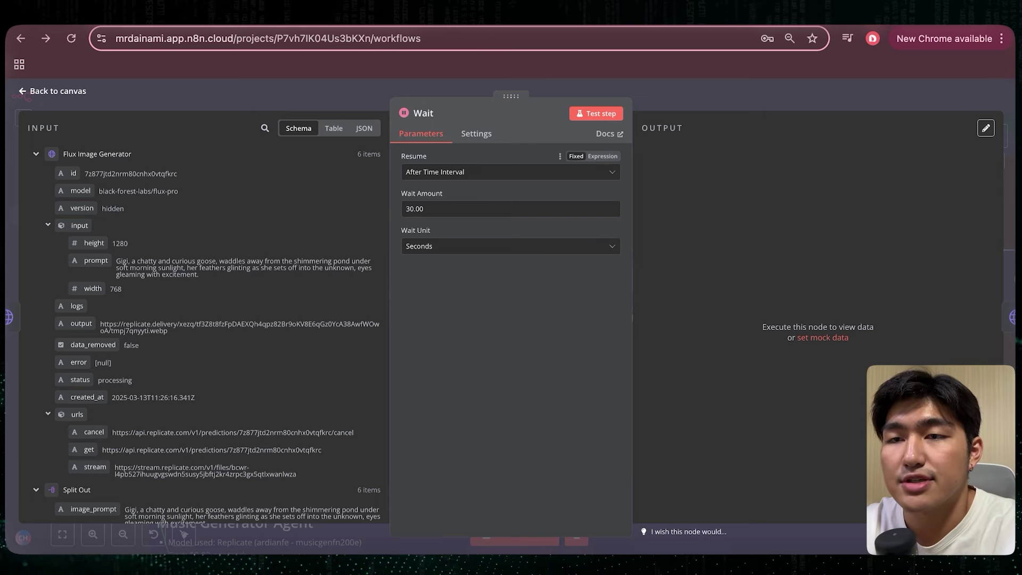
left_click(596, 113)
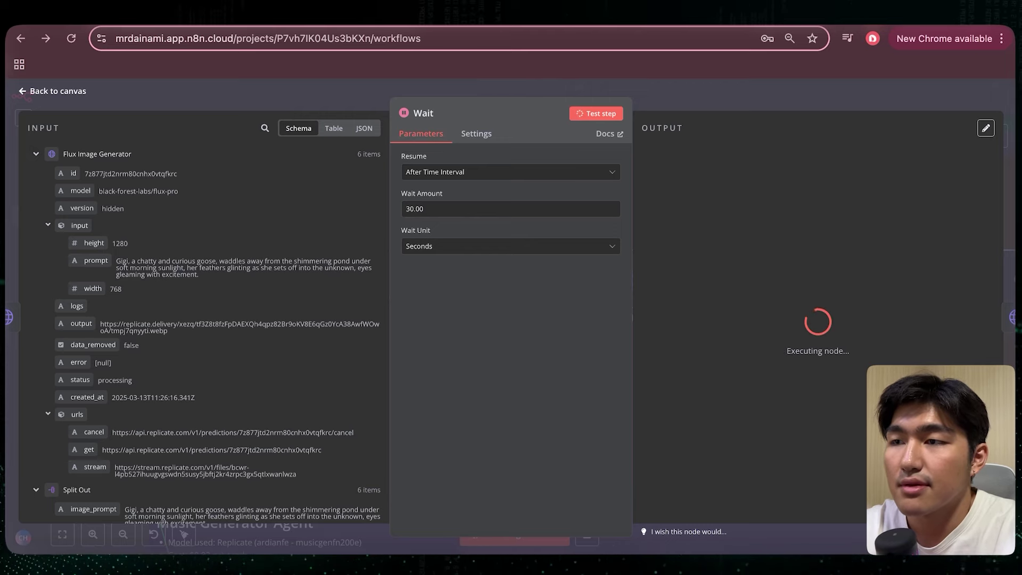
key("Escape")
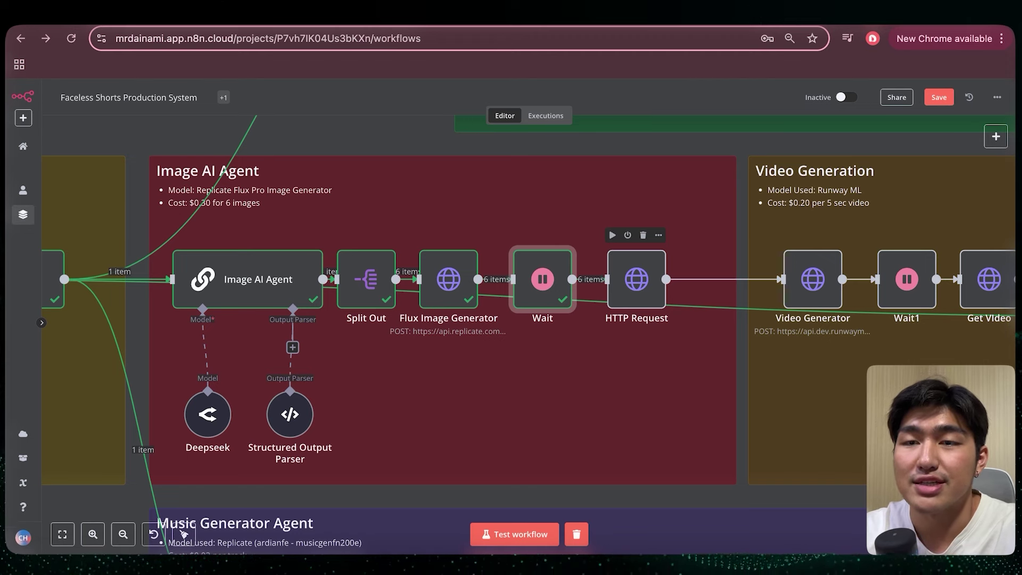
Step: Test the HTTP Request node after the Wait node and view the first image in its binary output
double_click(636, 278)
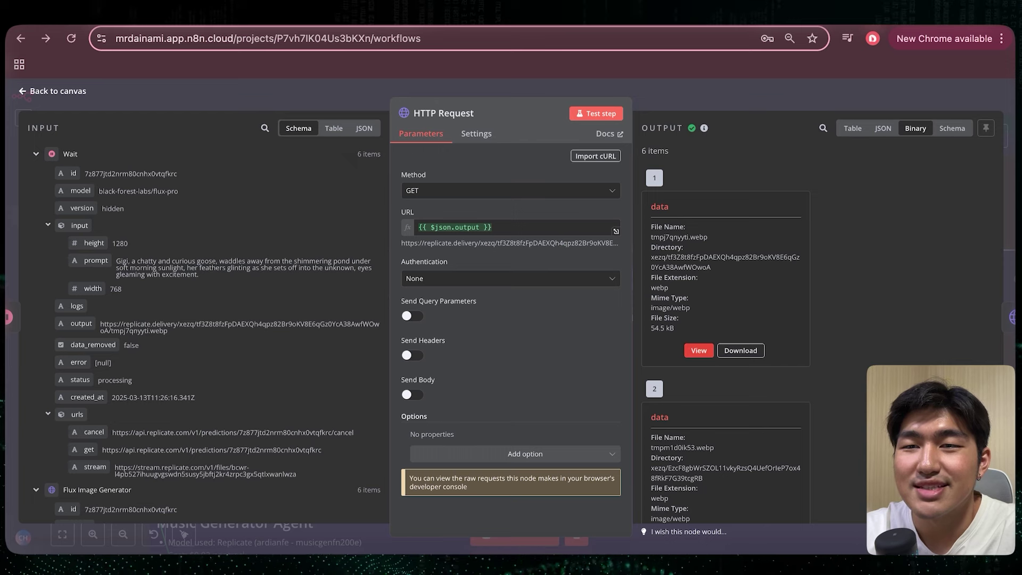
left_click(699, 350)
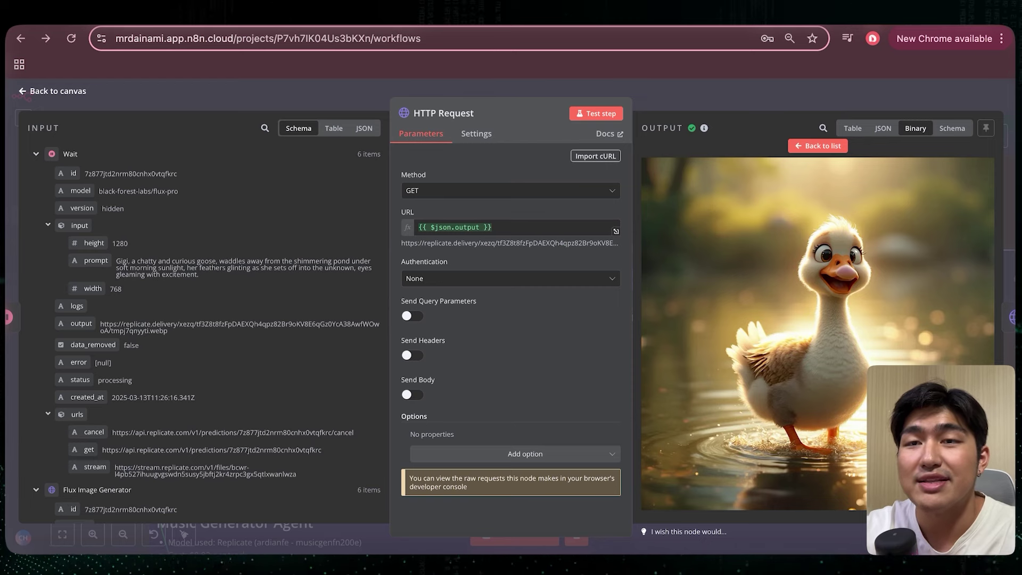
key("Escape")
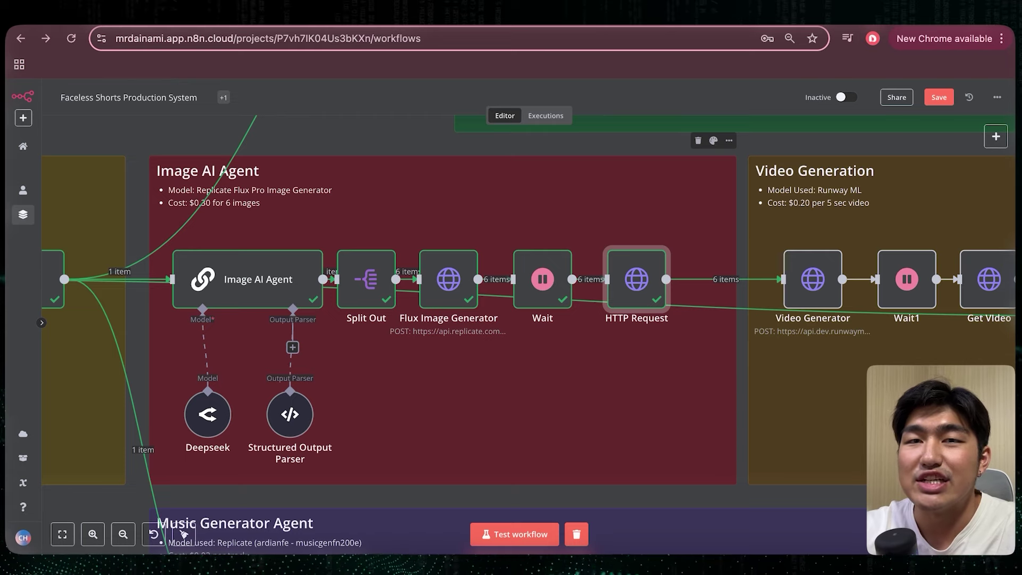
Step: Open the Video Generator node's settings in the Video Generation section, and switch to the Runway API reference
scroll(528, 313, "right", 10)
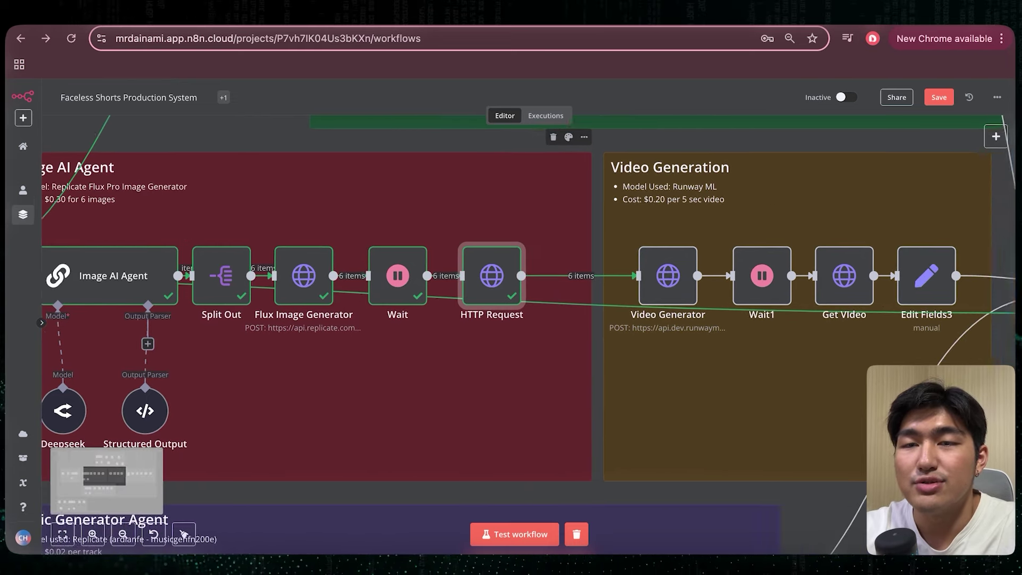
scroll(529, 313, "right", 1)
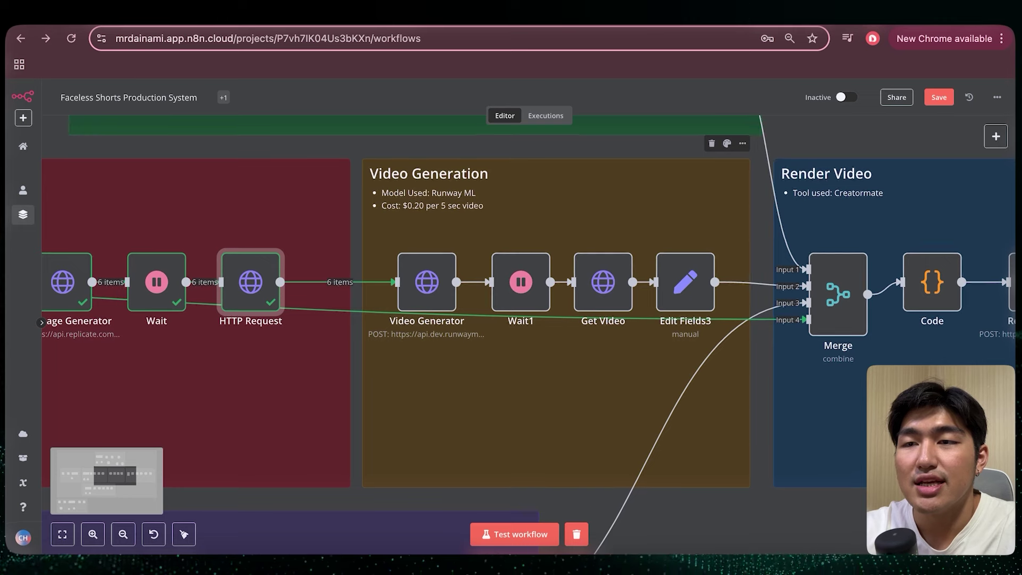
scroll(529, 313, "right", 1)
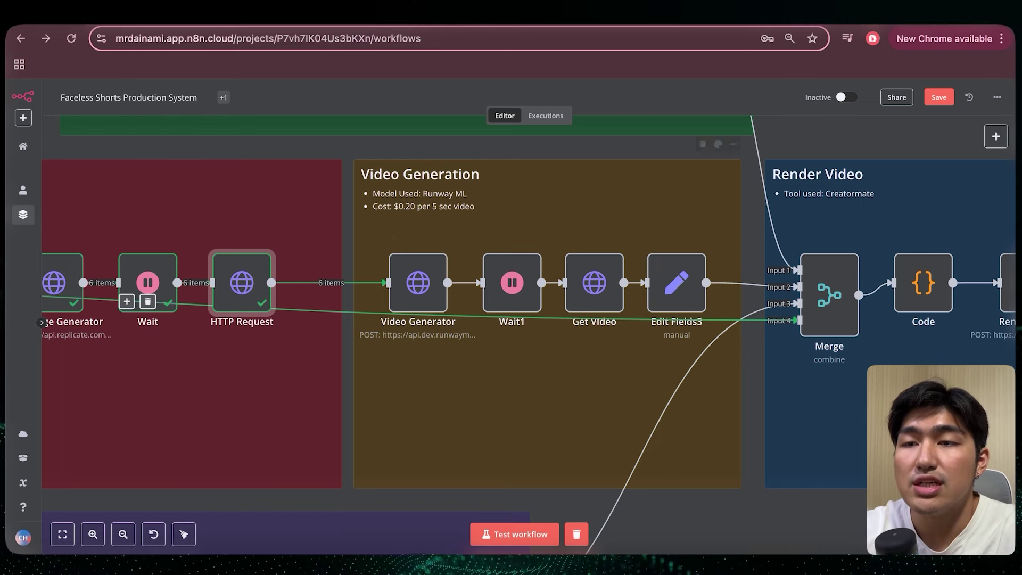
left_click(418, 282)
double_click(418, 282)
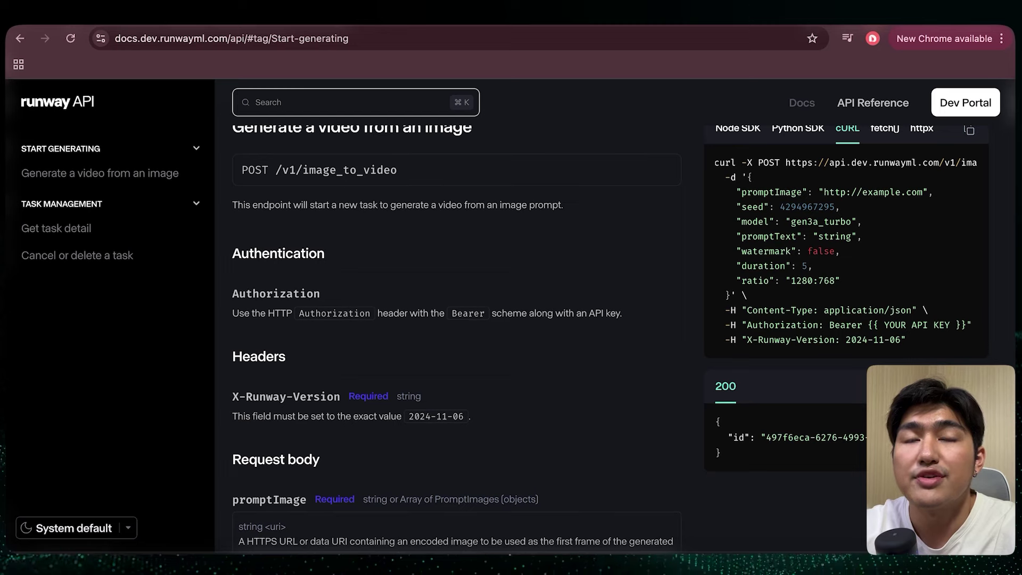
Step: Open the Runway developer portal from the API reference and view its API keys and billing pages
scroll(617, 320, "up", 4)
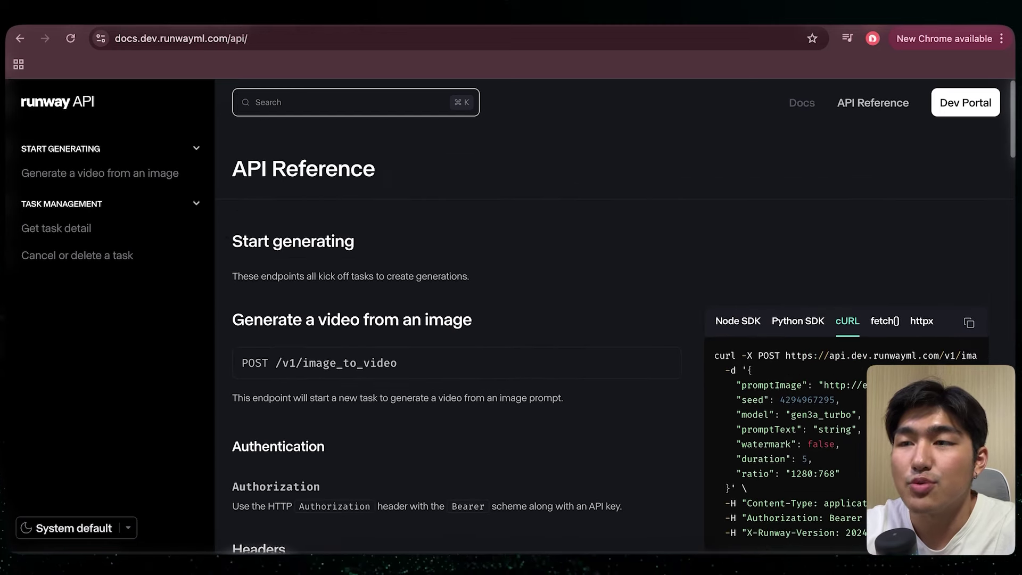
left_click(966, 103)
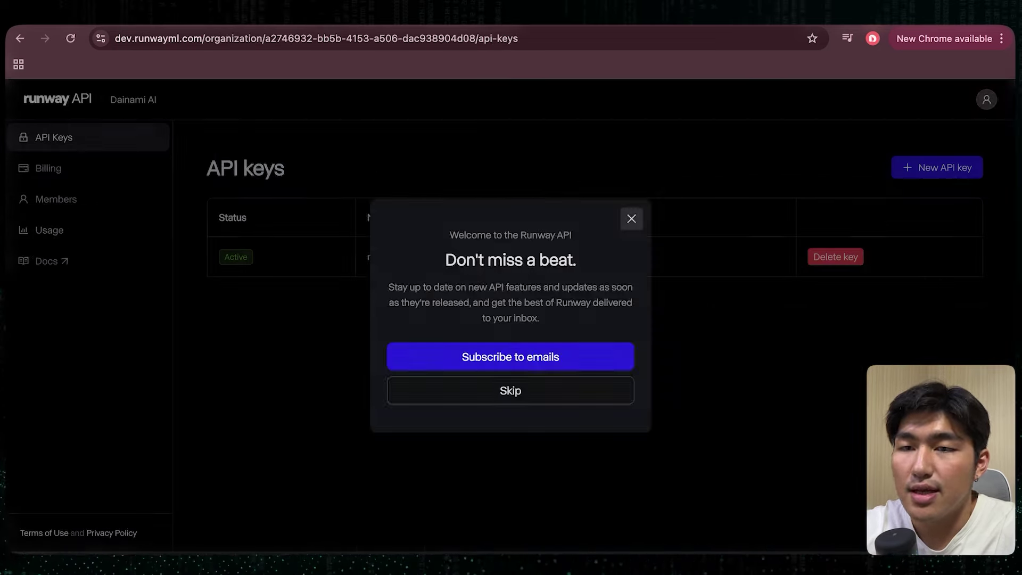
left_click(632, 219)
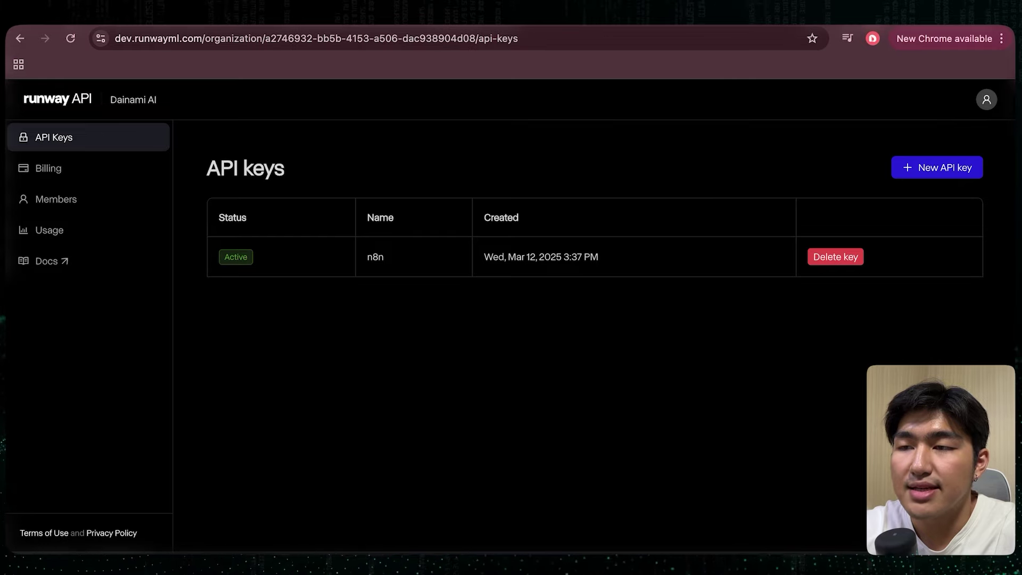
left_click(48, 168)
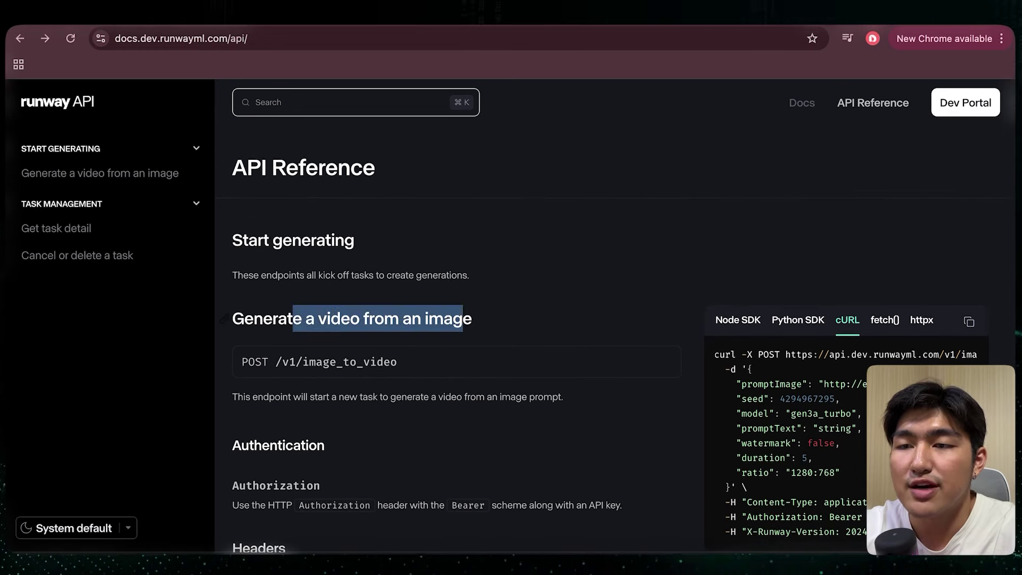
Step: Copy the cURL example for generating a video from an image, and paste it into the Video Generator node's cURL import
scroll(532, 319, "down", 3)
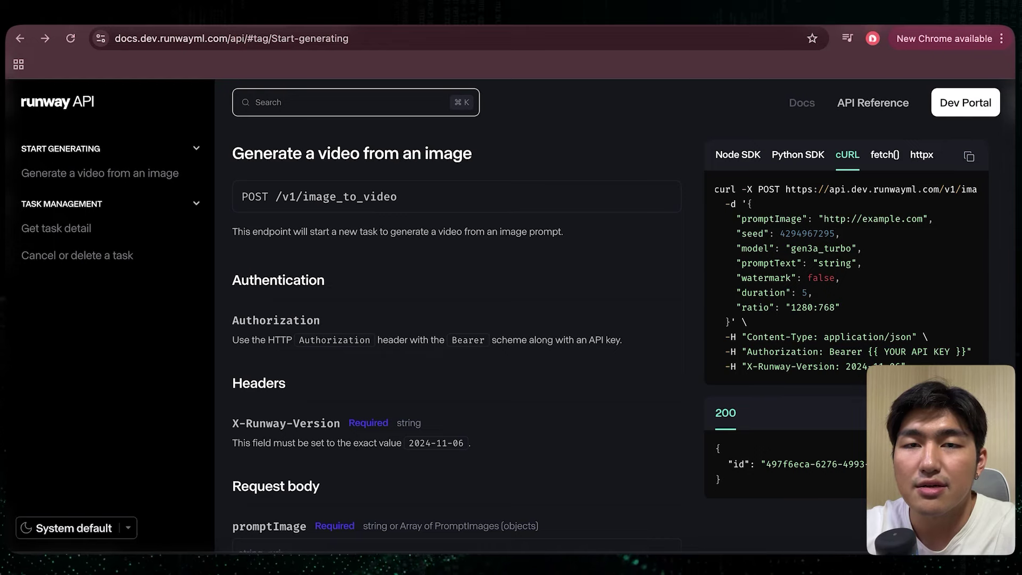
left_click(969, 156)
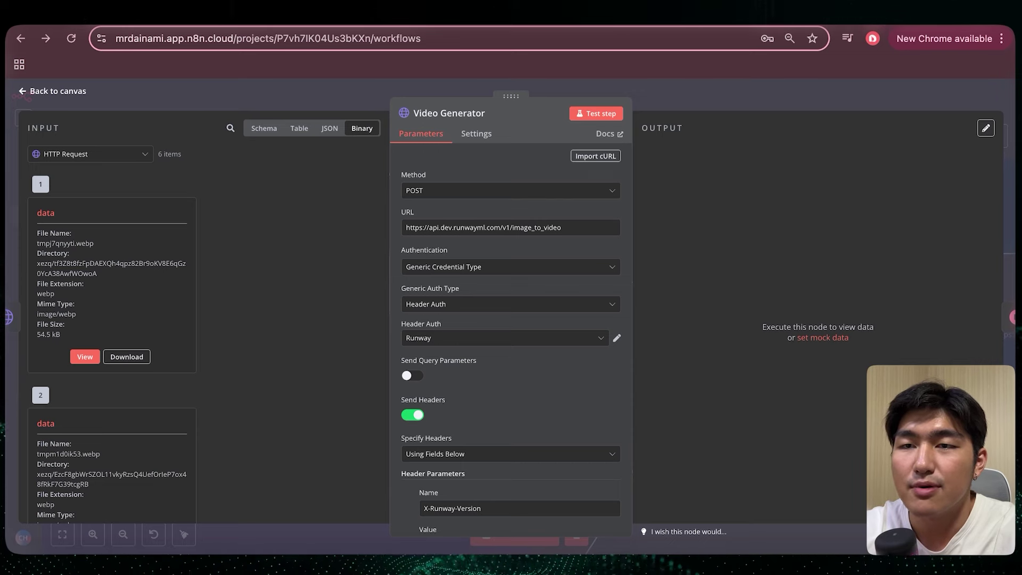
left_click(595, 155)
key("super+v")
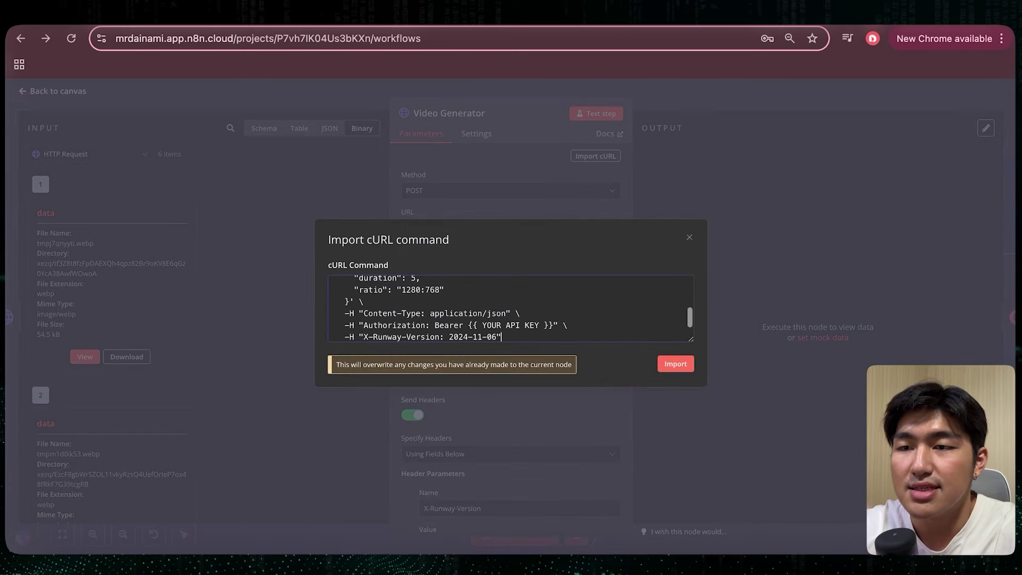
left_click(676, 363)
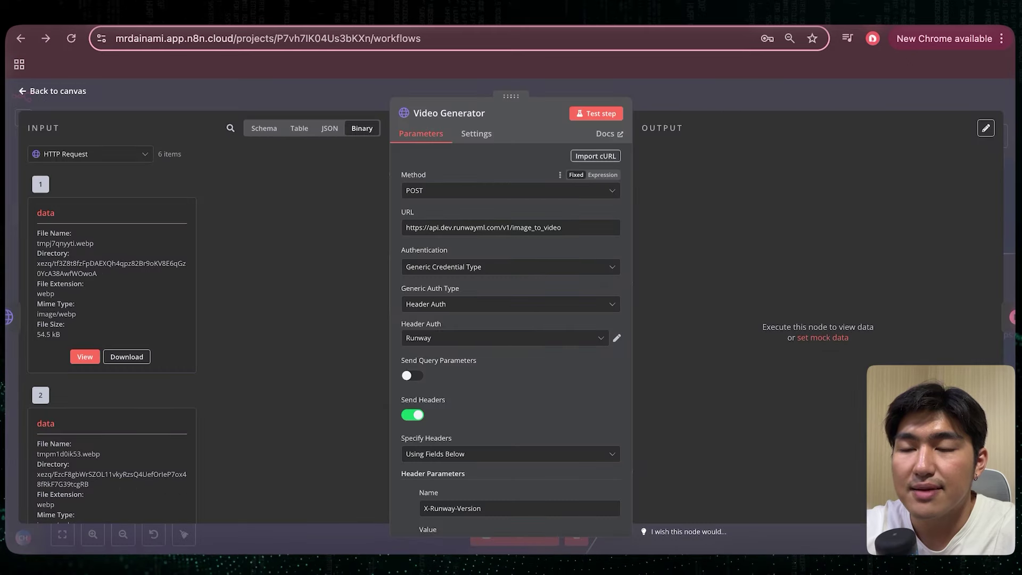
Step: Open a blank Header Auth credential for the Video Generator node, check the authorization requirements in the Runway API reference, and close the credential
scroll(511, 319, "down", 2)
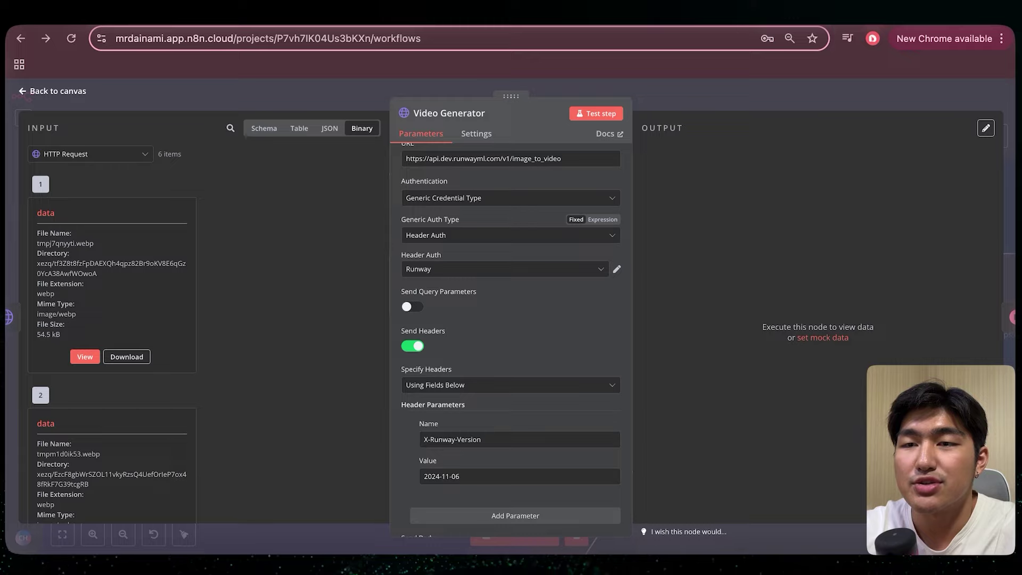
left_click(503, 268)
left_click(469, 410)
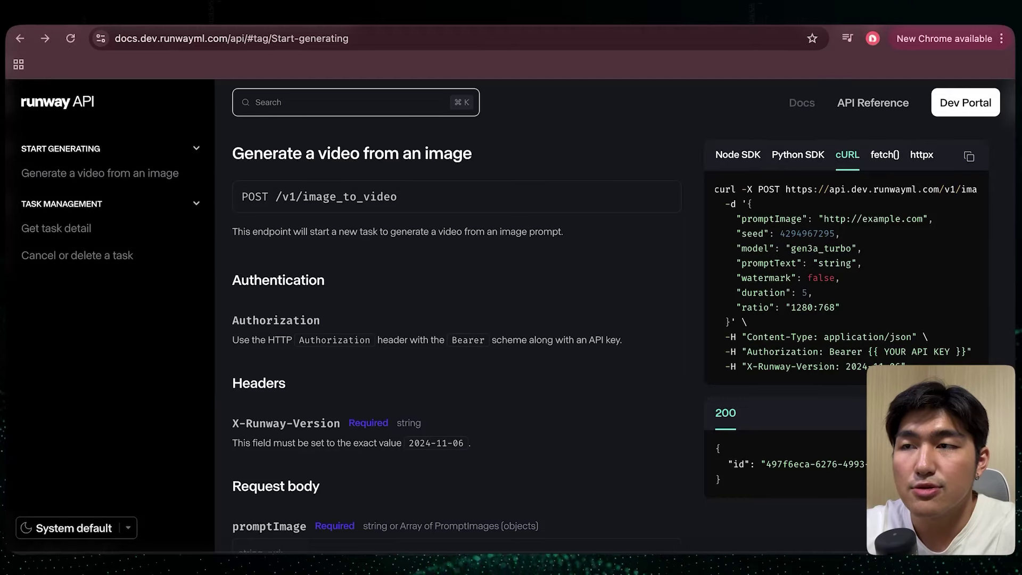
scroll(623, 314, "down", 1)
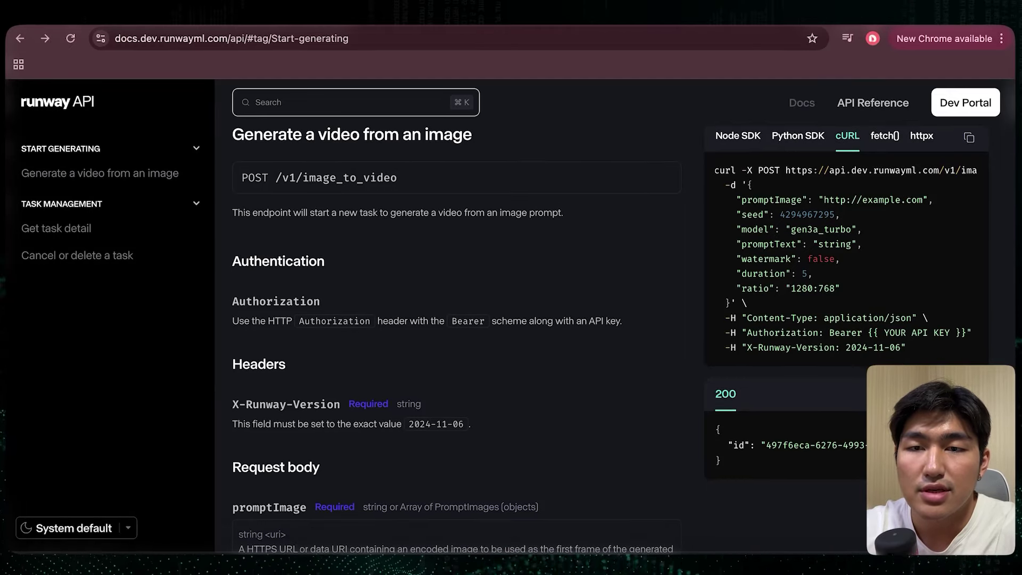
scroll(622, 314, "down", 1)
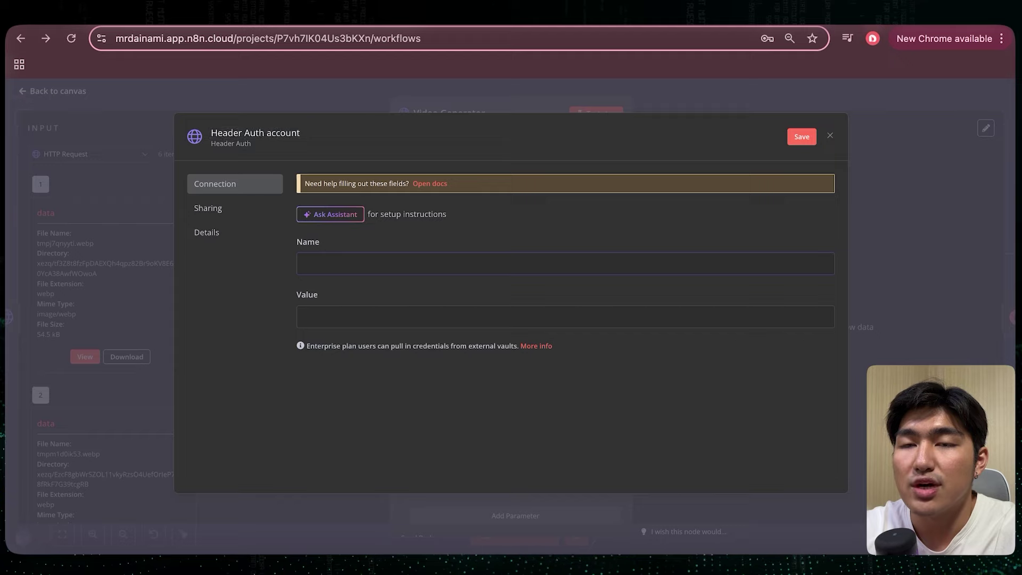
key("Escape")
Step: Map the HTTP Request's output to the promptImage value and its input prompt to the promptText value in the body parameters
scroll(511, 319, "down", 3)
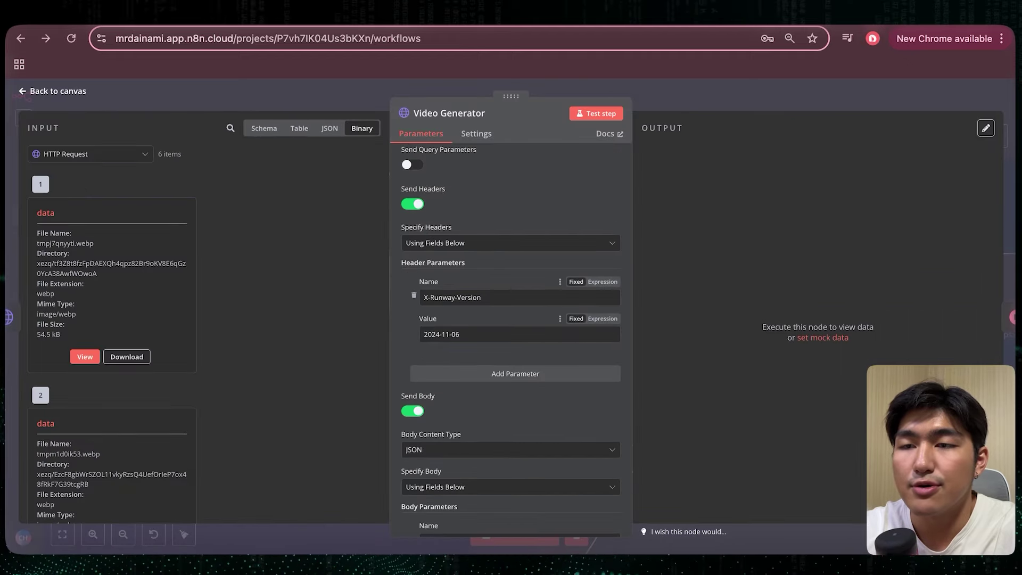
scroll(511, 298, "down", 1)
scroll(511, 298, "down", 1)
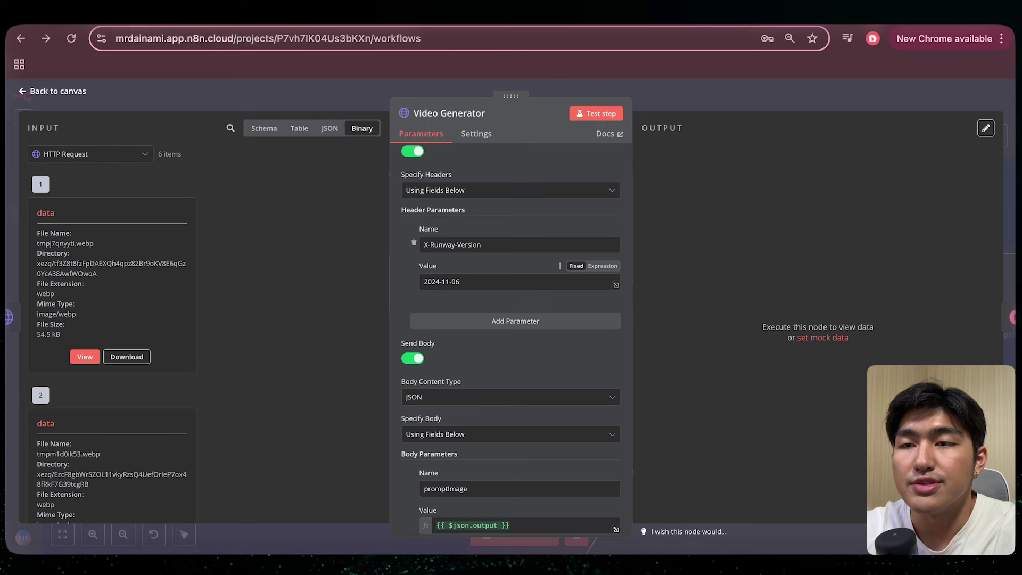
scroll(511, 319, "down", 5)
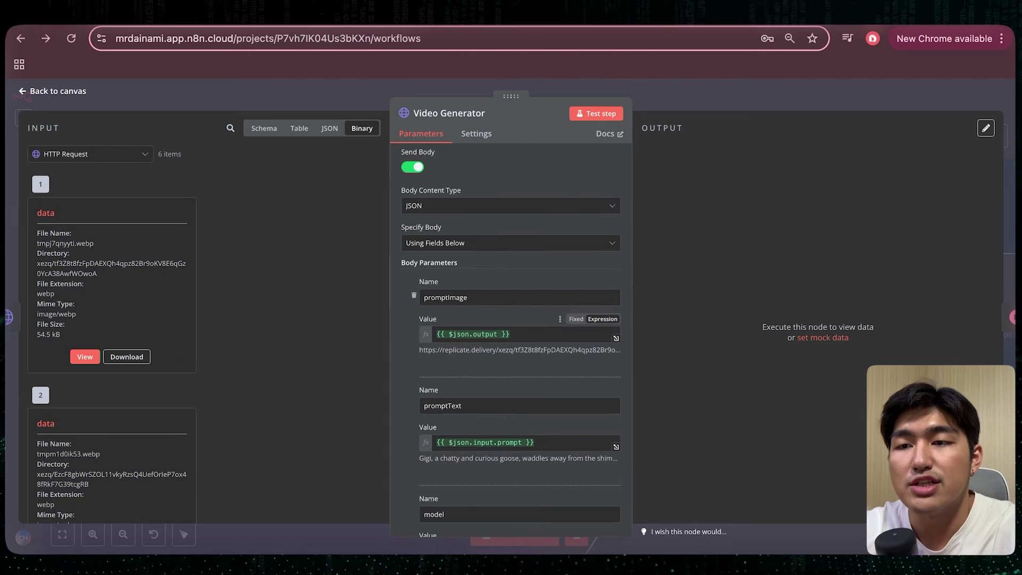
left_click(264, 128)
left_click_drag(81, 323, 470, 326)
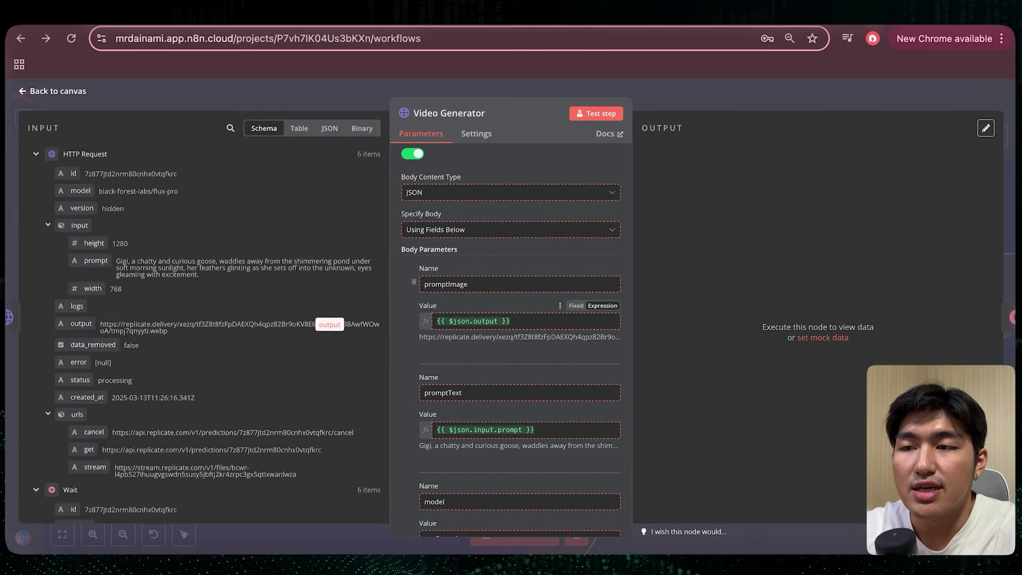
scroll(511, 341, "down", 2)
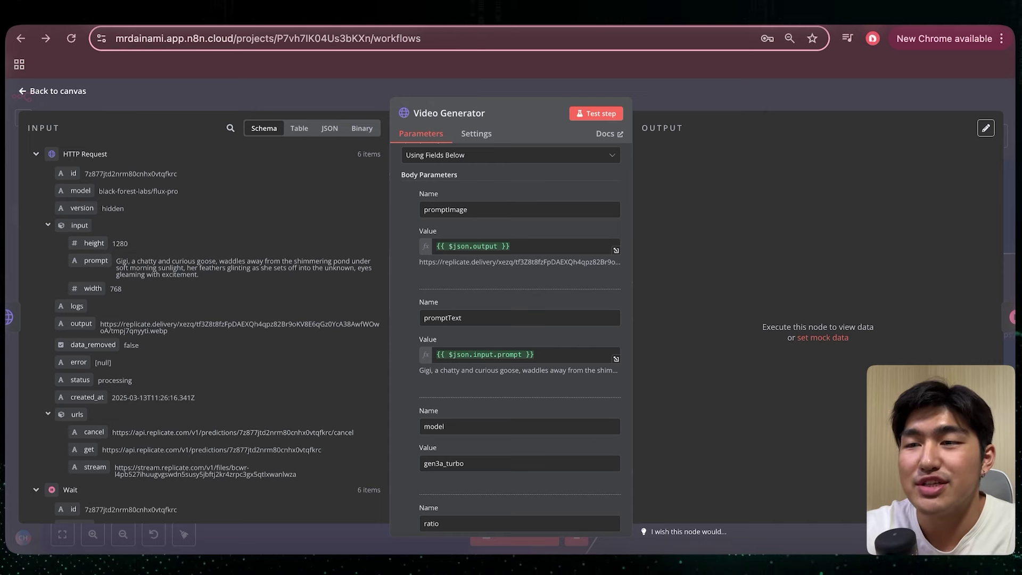
left_click_drag(96, 260, 486, 356)
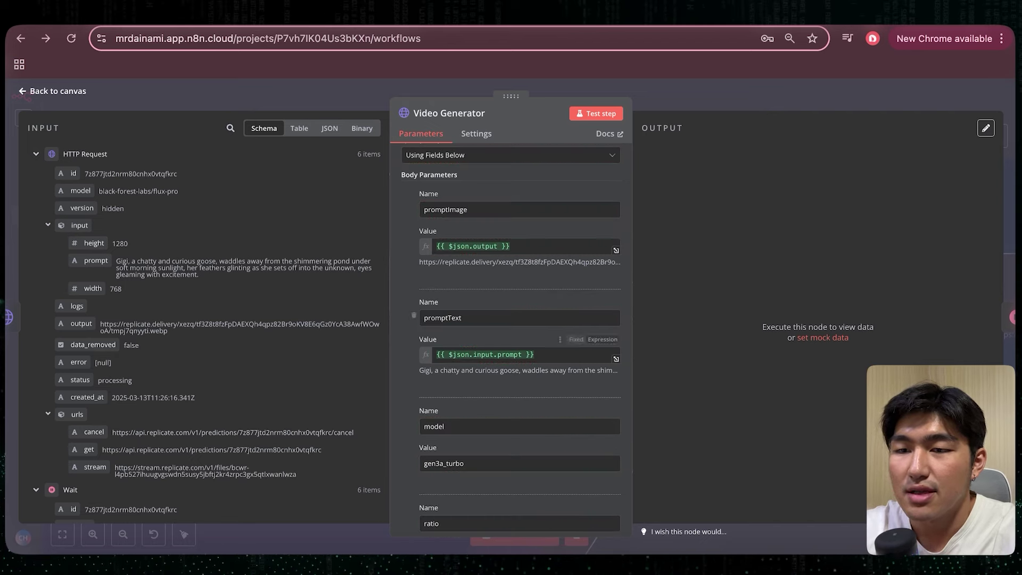
Step: Check the Video Generator's model, ratio and duration parameters, then test the node and return to the canvas
scroll(511, 352, "down", 1)
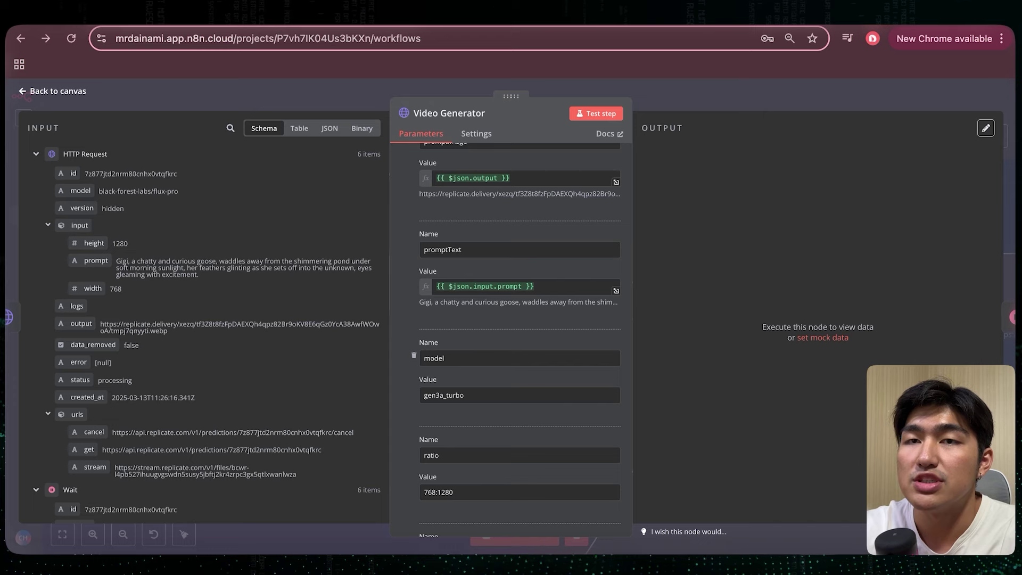
scroll(511, 351, "down", 1)
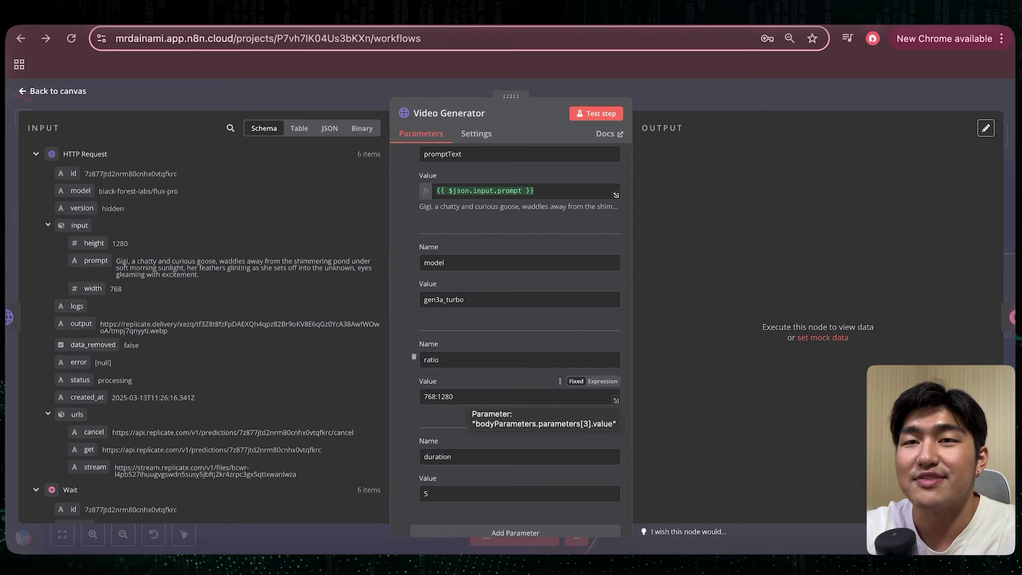
scroll(616, 450, "down", 1)
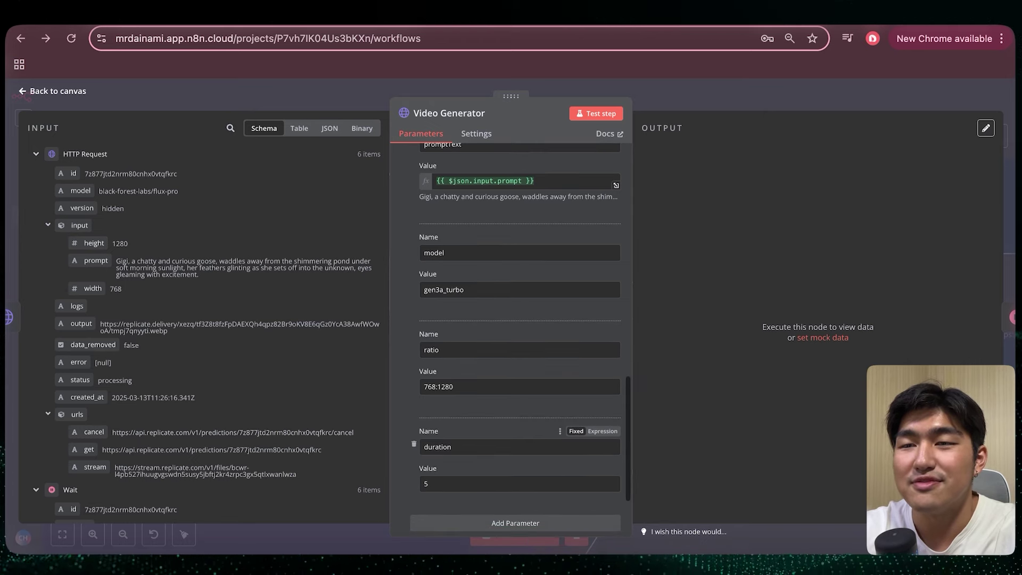
scroll(516, 340, "up", 10)
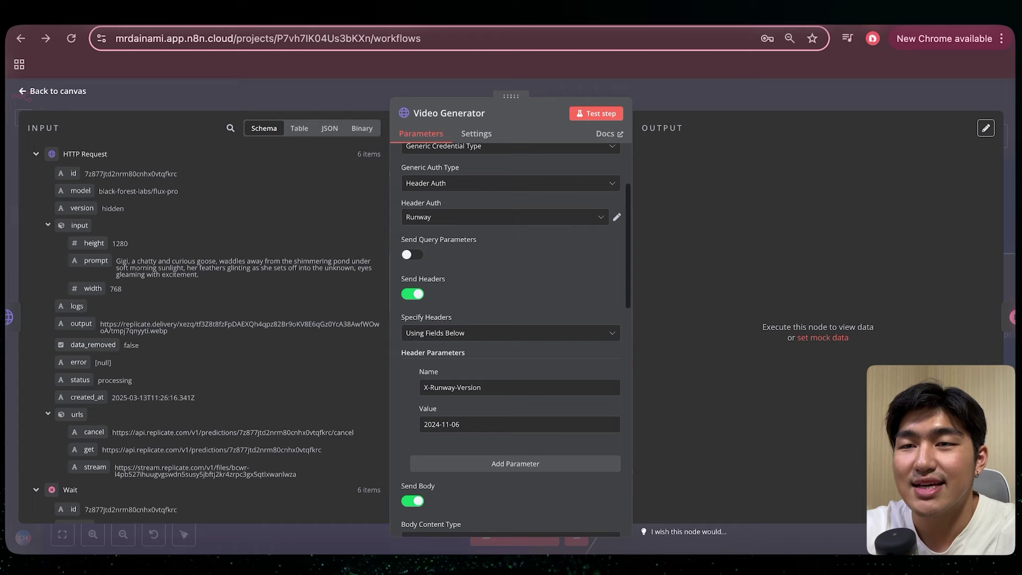
left_click(596, 114)
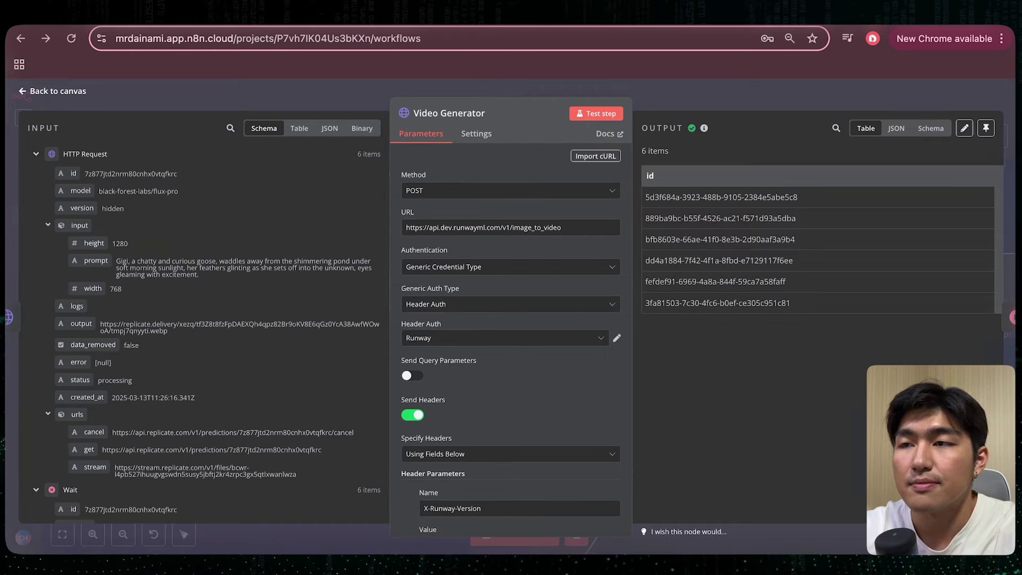
key("Escape")
Step: Test the Wait1 node in the Video Generation section
mouse_move(512, 282)
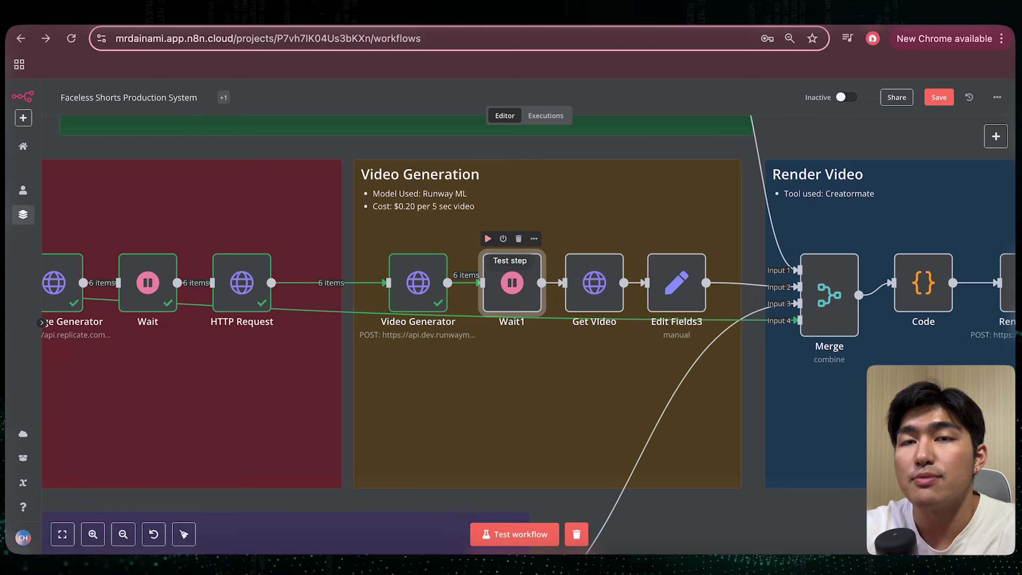
left_click(488, 238)
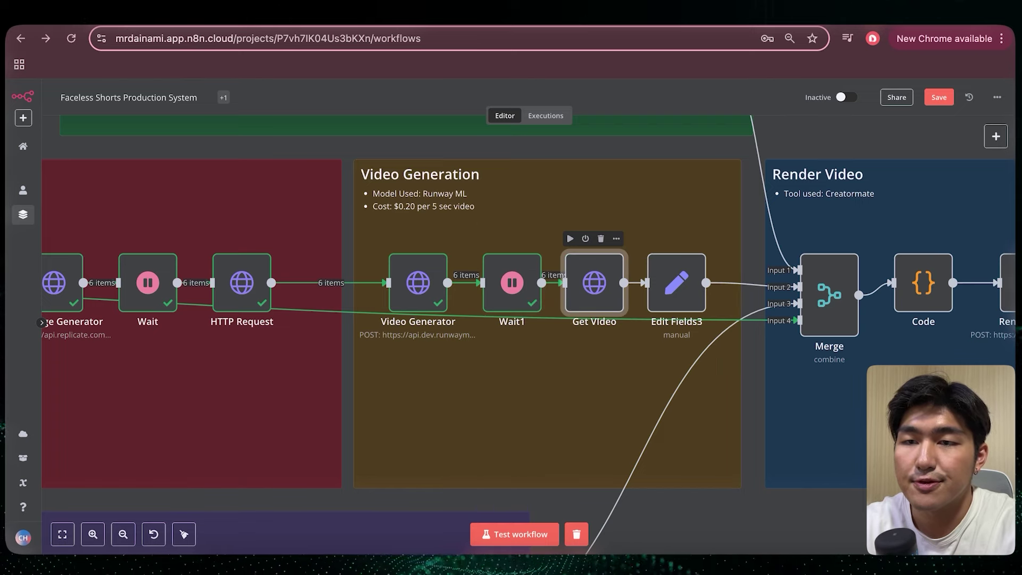
Step: Review the Get VIdeo node's request URL, Runway authentication and header parameters, and test the node
double_click(594, 283)
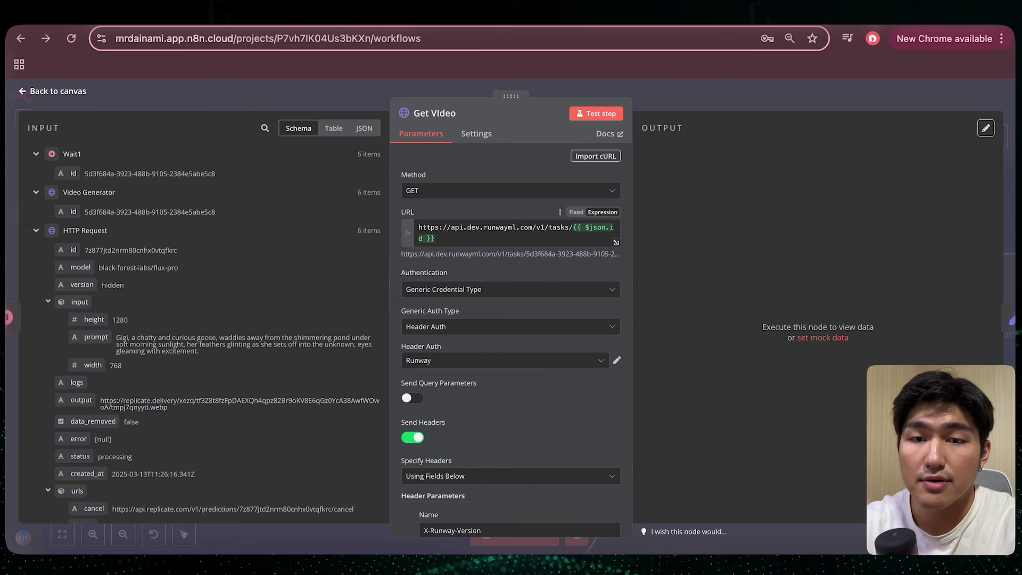
scroll(511, 309, "down", 1)
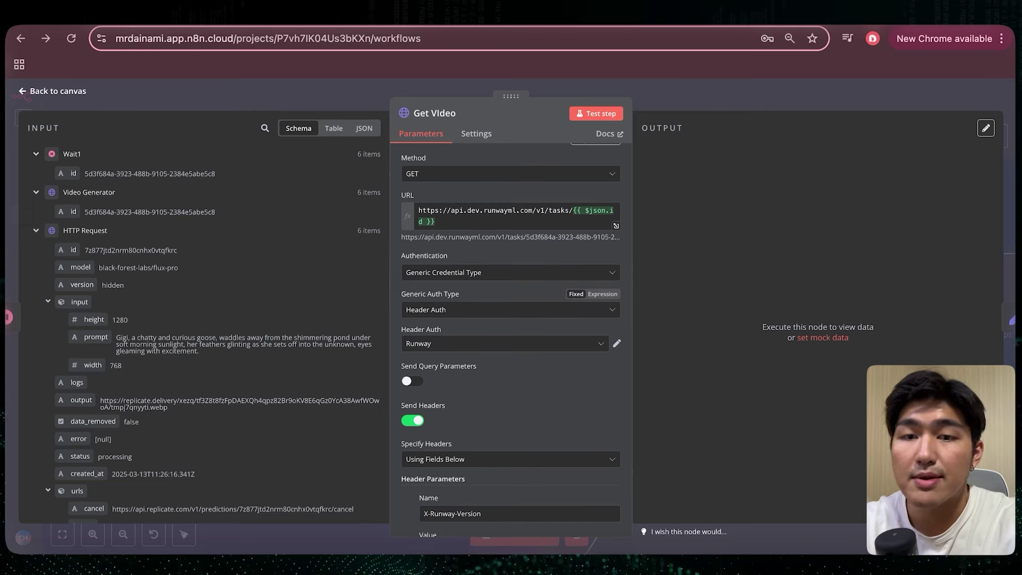
scroll(511, 320, "down", 10)
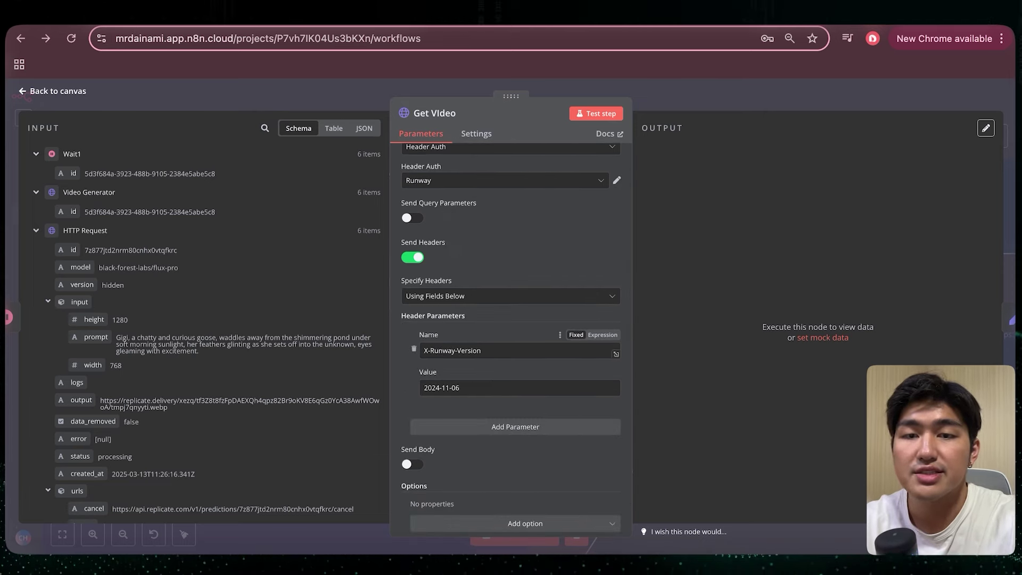
scroll(511, 341, "down", 3)
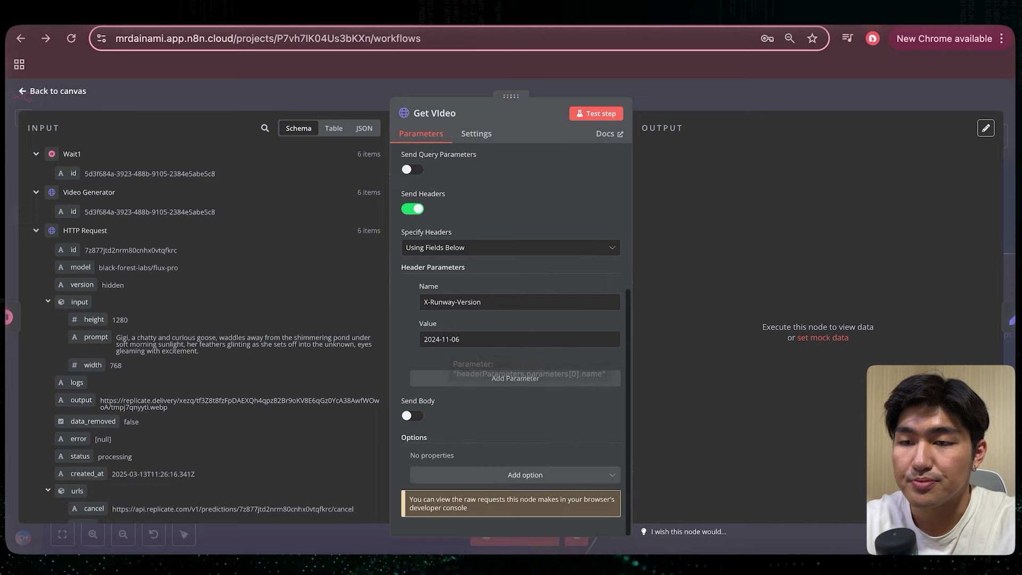
scroll(511, 340, "up", 13)
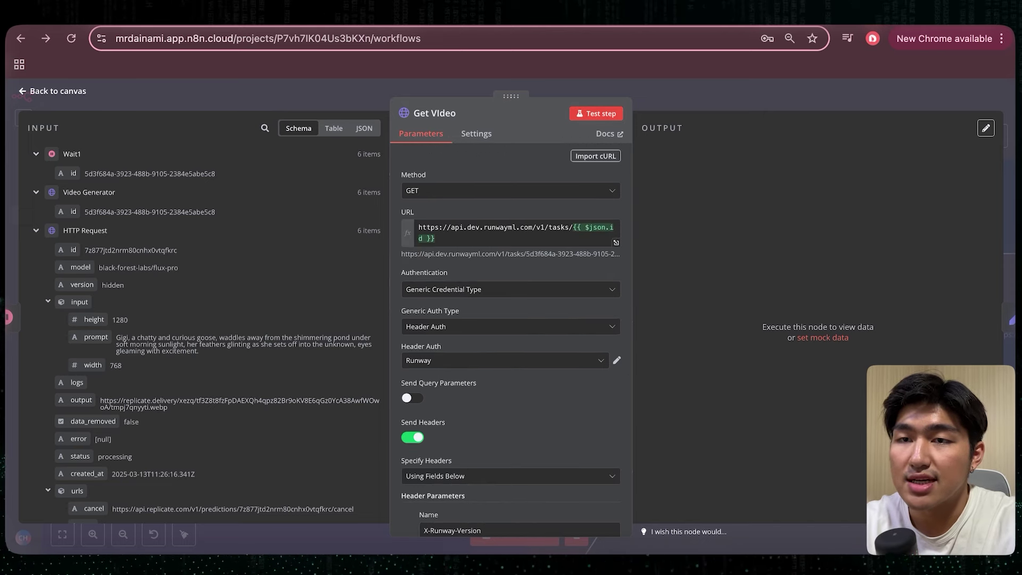
left_click(596, 114)
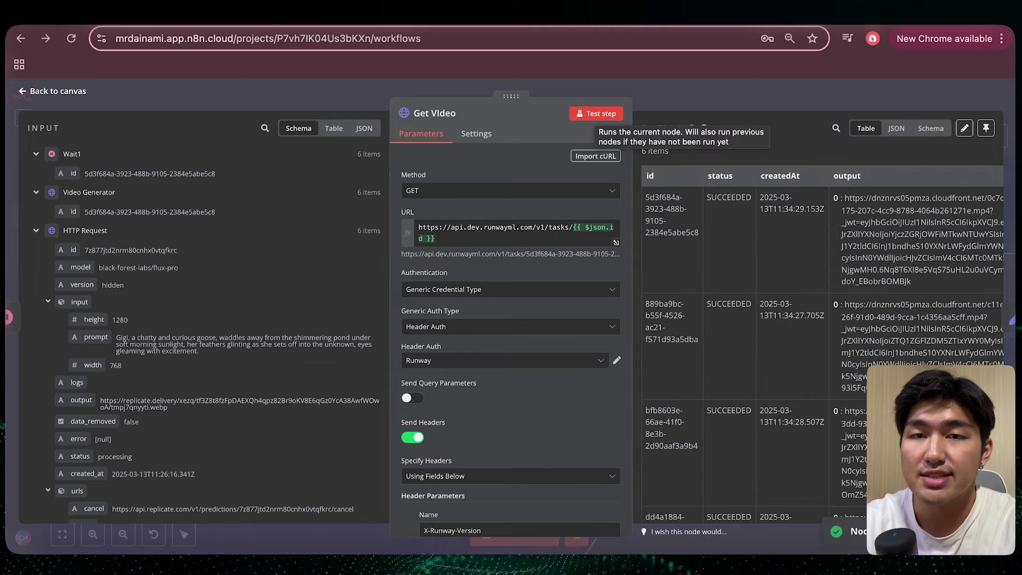
Step: Examine the status and video URL of each item in the Get VIdeo output table, and return to the canvas
scroll(822, 341, "down", 6)
scroll(822, 341, "up", 6)
scroll(823, 341, "right", 2)
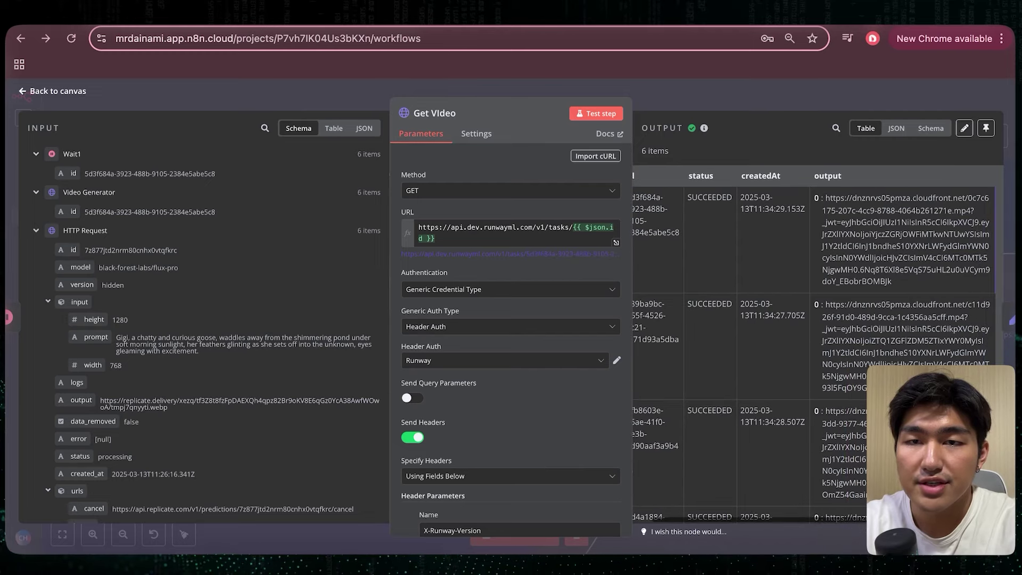
scroll(822, 341, "left", 2)
scroll(822, 340, "down", 5)
scroll(823, 347, "down", 2)
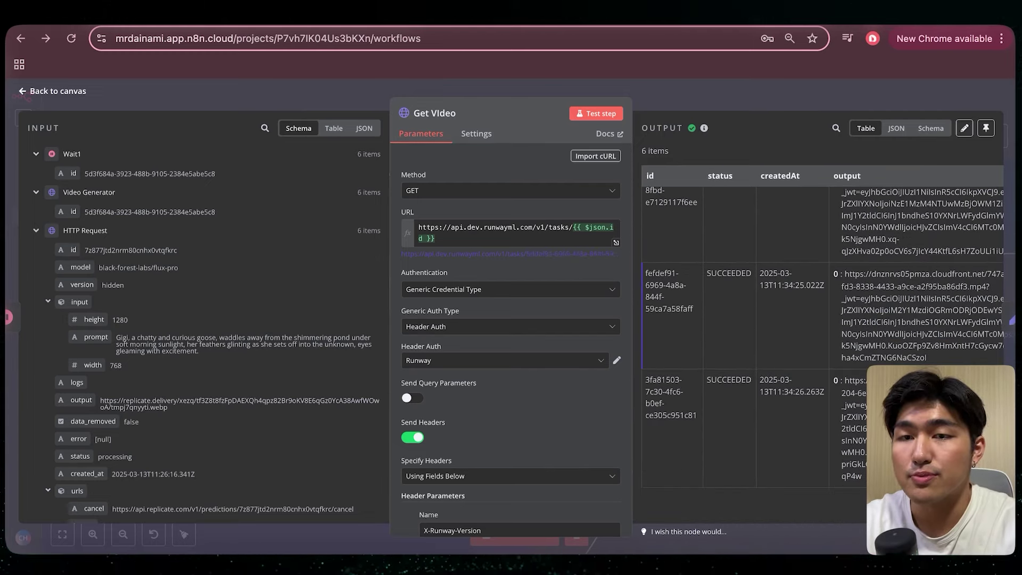
scroll(823, 340, "up", 7)
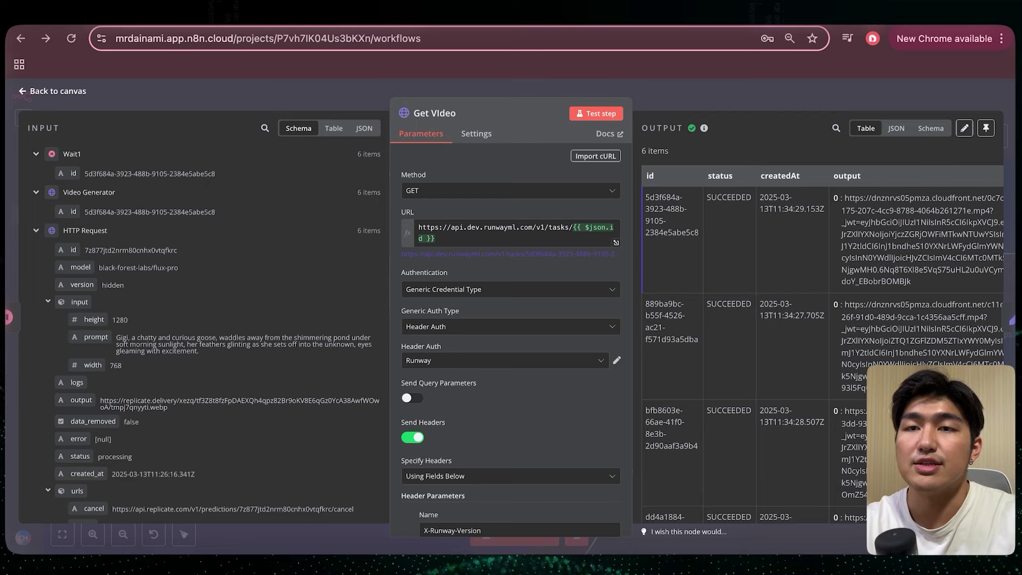
key("Escape")
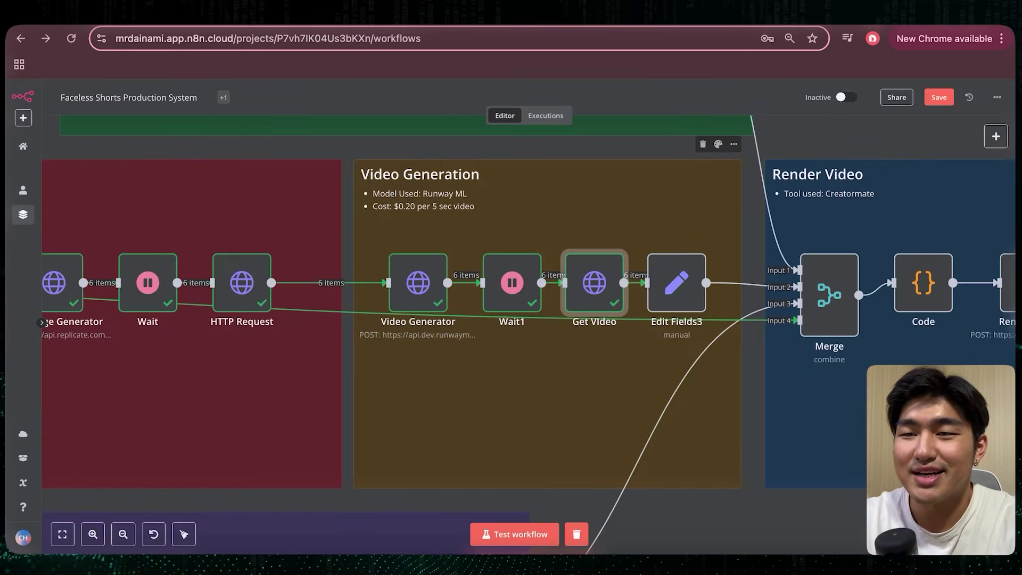
Step: Review how the Edit Fields3 node maps the output URL to numbered video fields, then test the node and return to the canvas
scroll(555, 402, "down", 5, "ctrl")
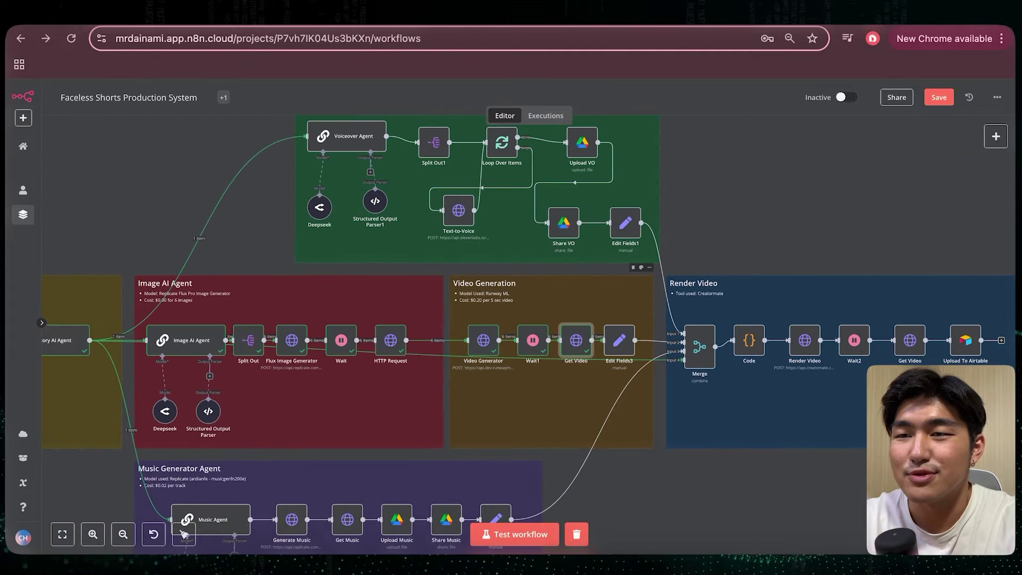
scroll(556, 403, "down", 3, "ctrl")
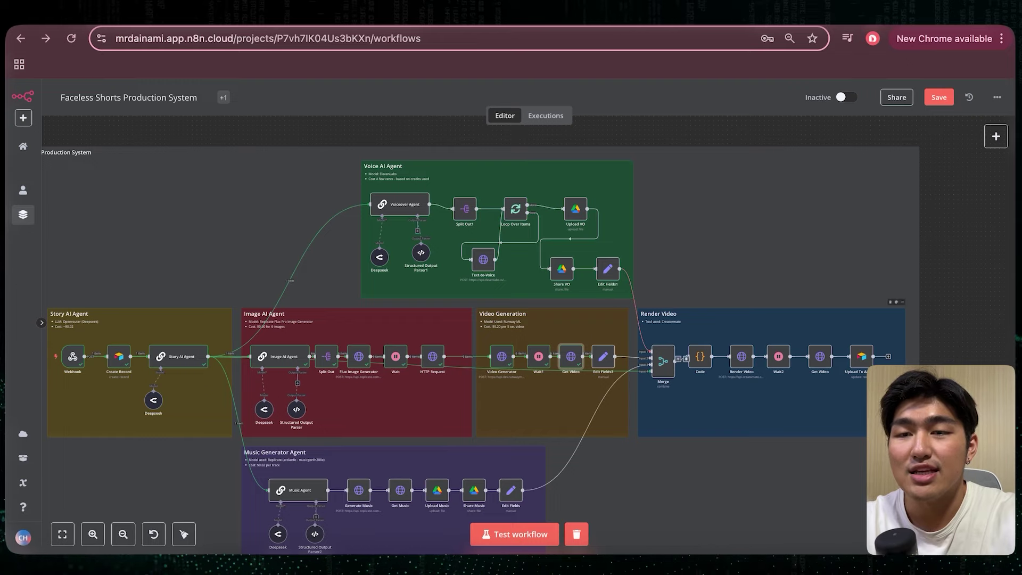
scroll(738, 355, "up", 5)
scroll(471, 335, "right", 4)
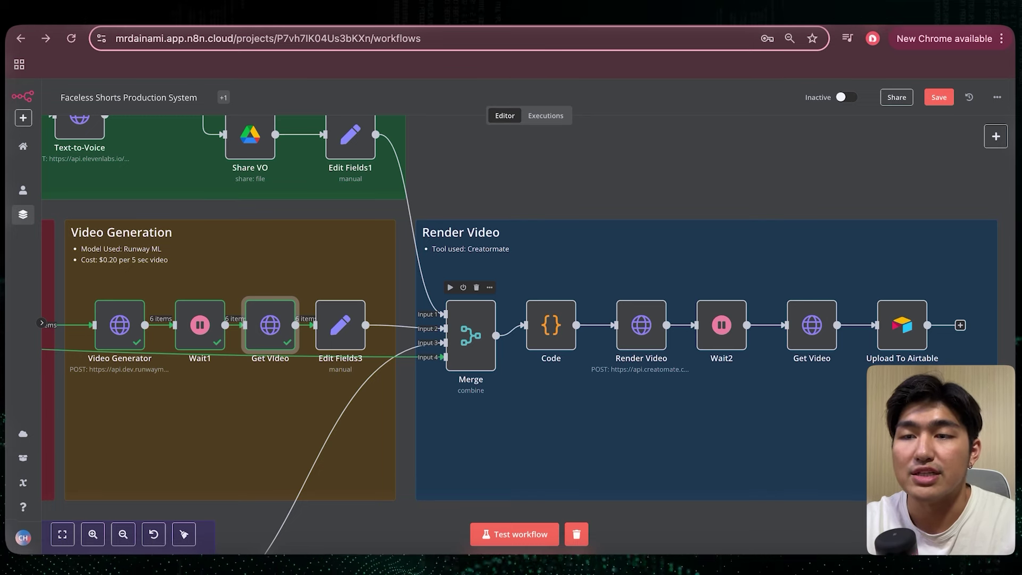
left_click(340, 325)
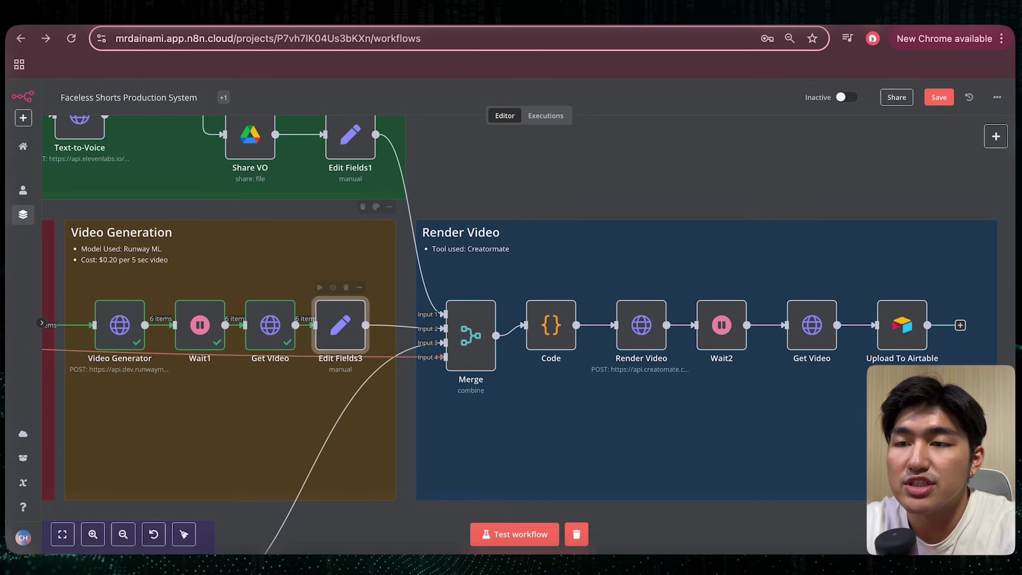
double_click(340, 324)
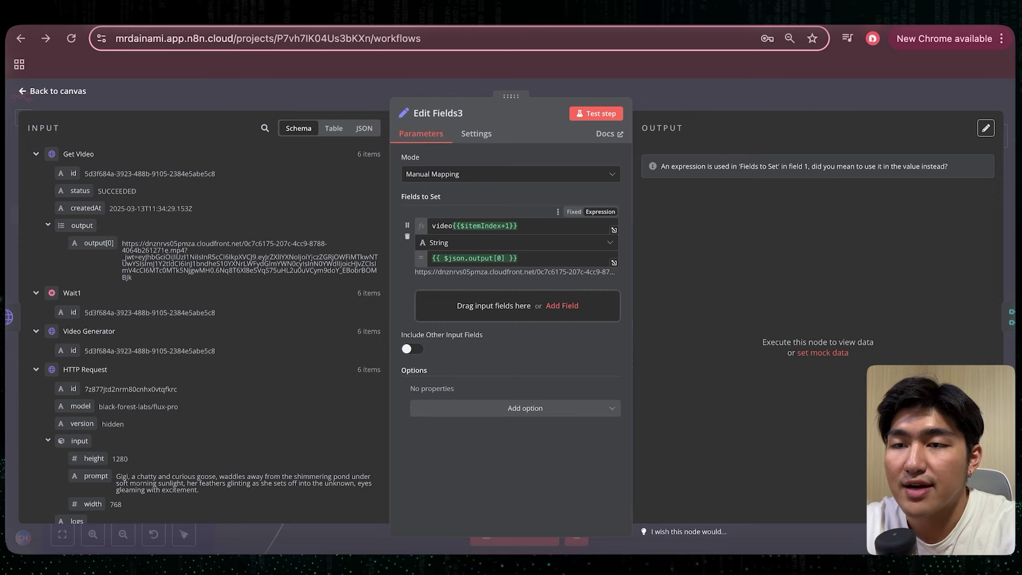
left_click_drag(98, 243, 152, 248)
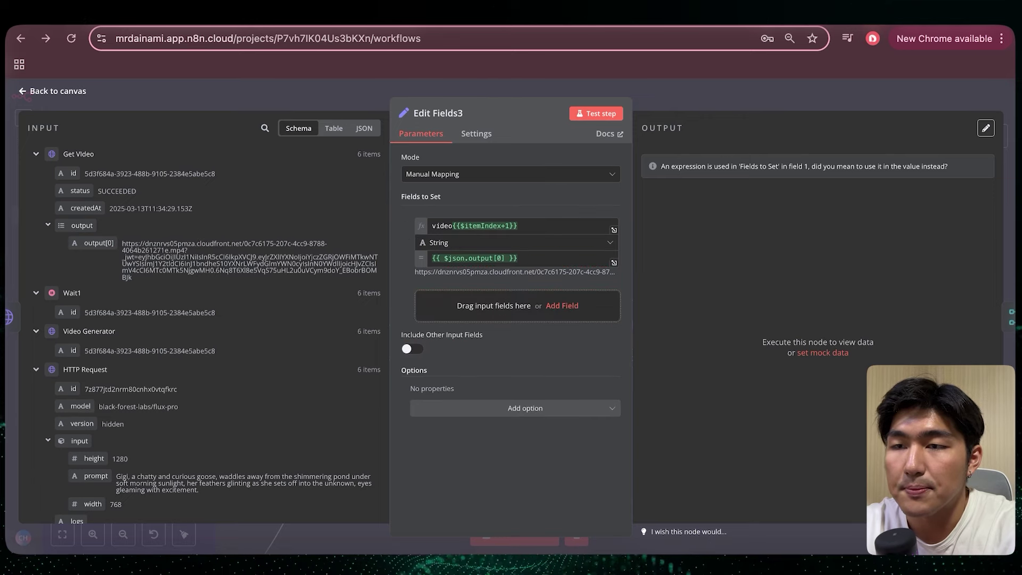
left_click(596, 113)
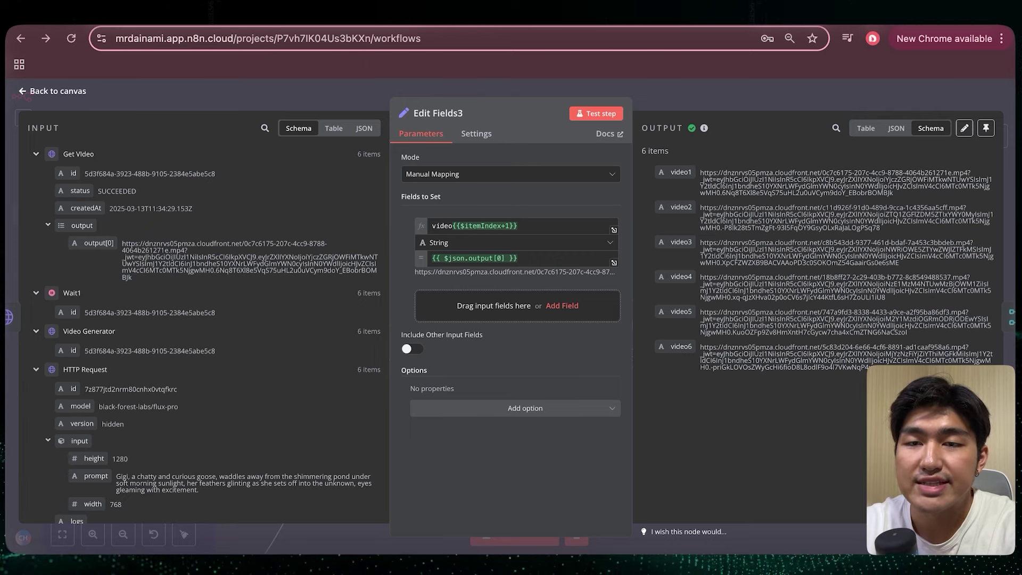
key("Escape")
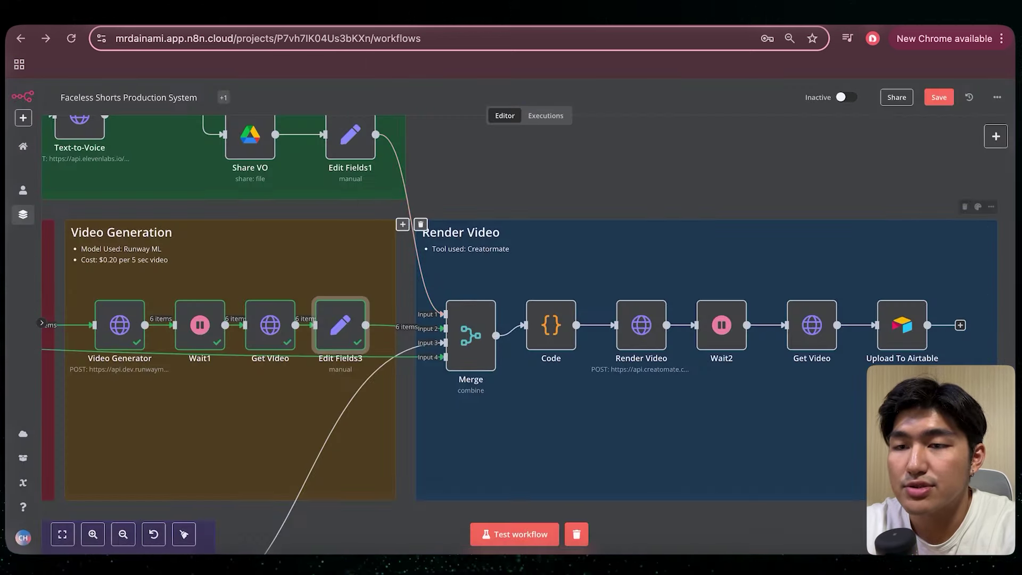
Step: Check the Merge node's mode, Combine By choices and number of inputs, and return to the canvas without changes
double_click(471, 336)
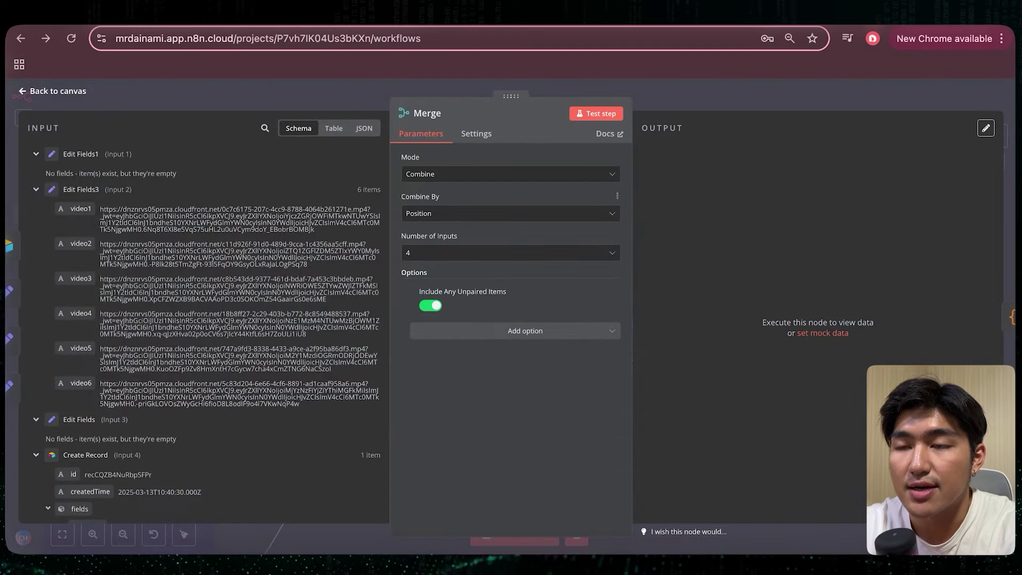
left_click(511, 174)
key("Escape")
left_click(511, 213)
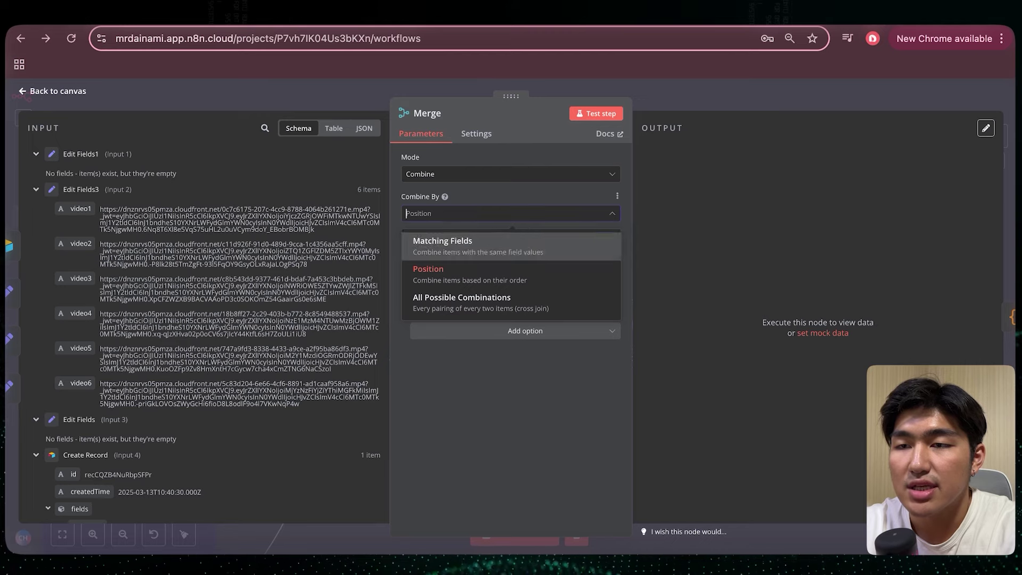
key("Escape")
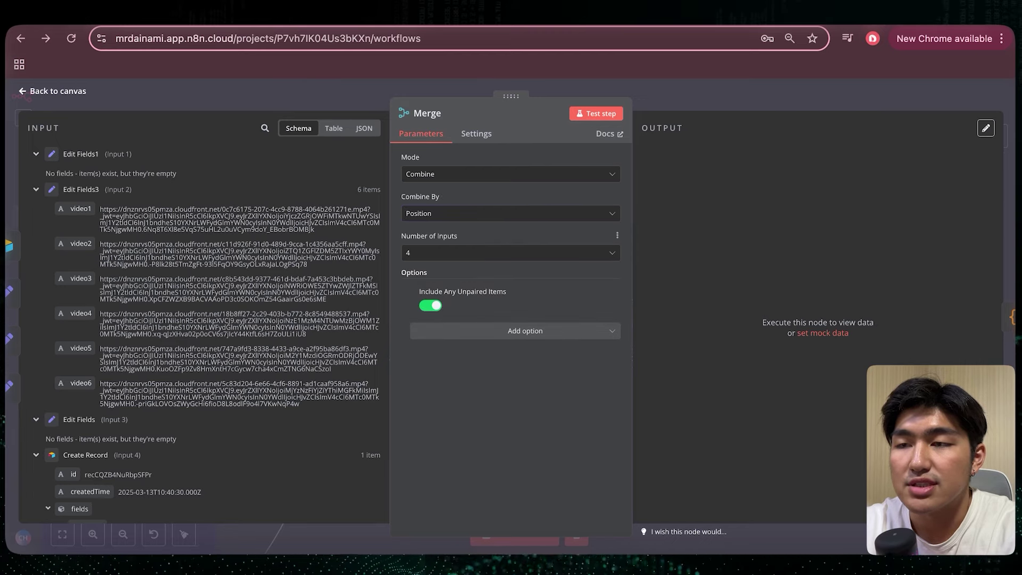
key("Escape")
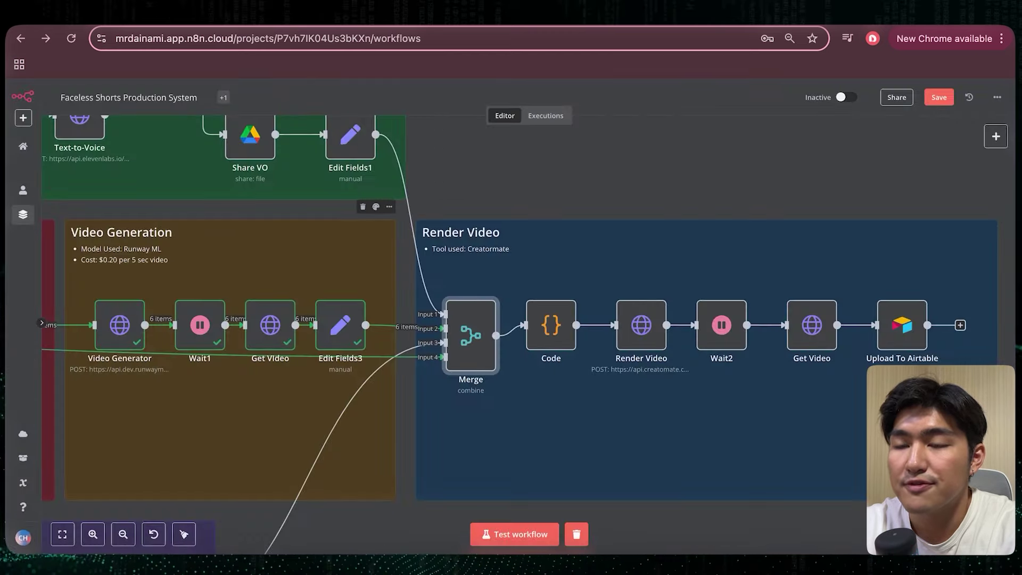
Step: Trace the voiceover, video and music branches across the canvas to the Merge node's inputs
scroll(511, 319, "up", 5)
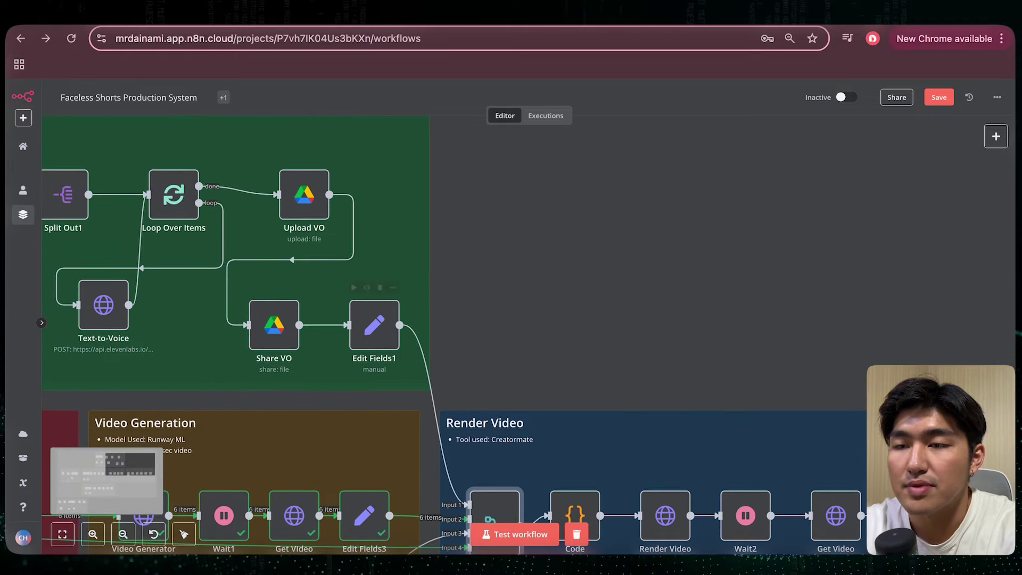
scroll(511, 319, "down", 3)
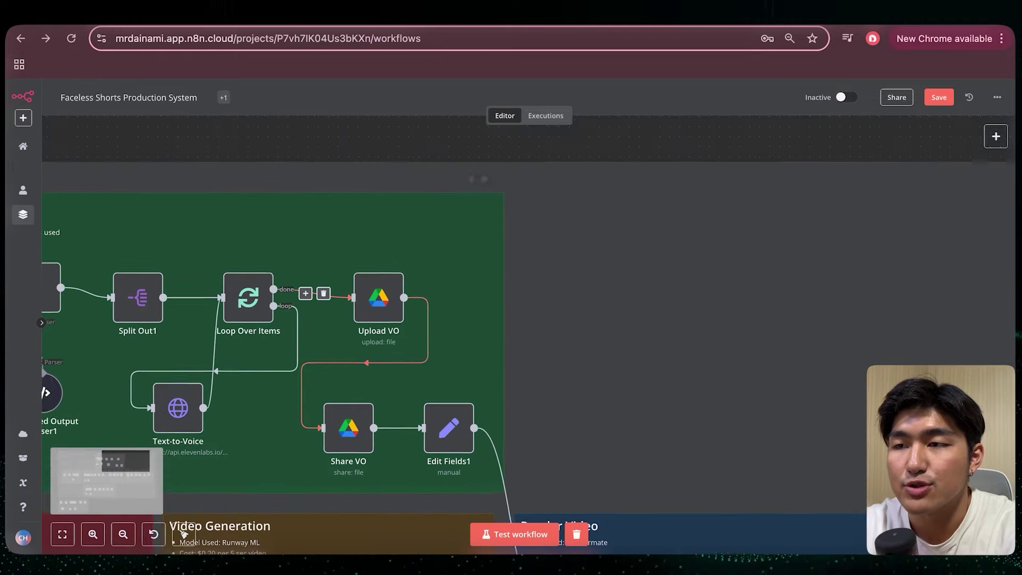
scroll(511, 319, "down", 5)
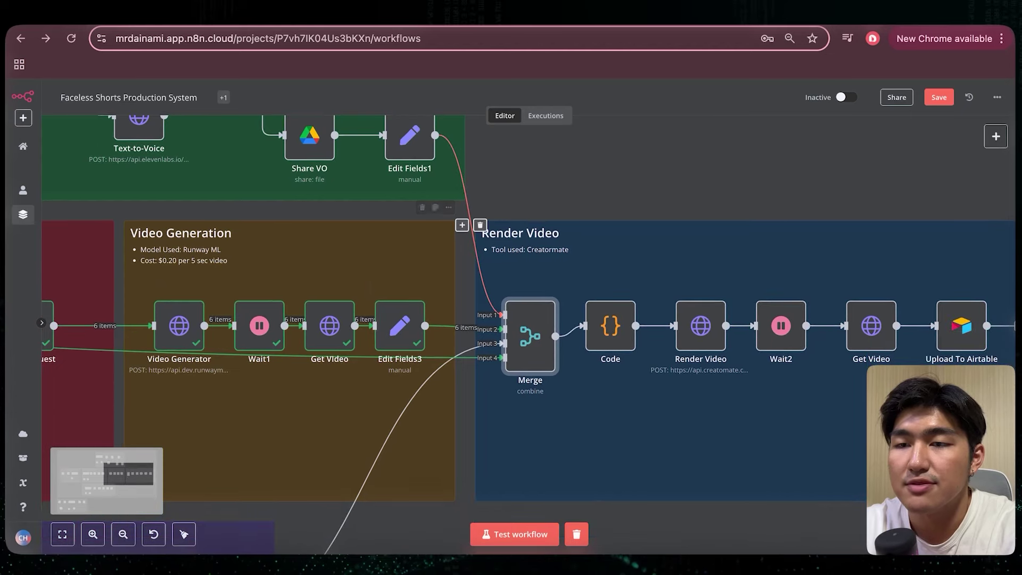
scroll(394, 301, "down", 3)
scroll(393, 300, "left", 4)
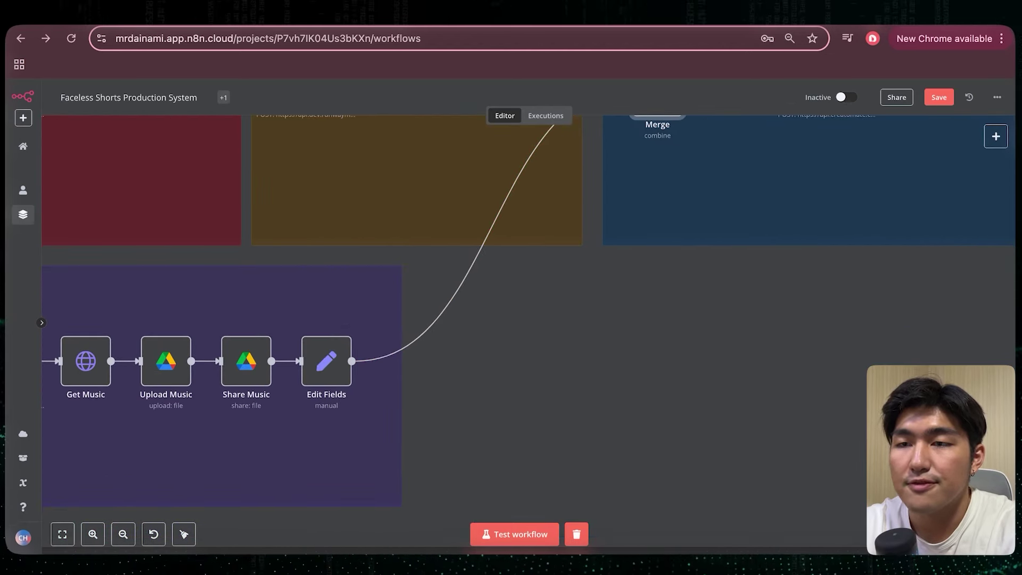
scroll(463, 309, "down", 5)
scroll(463, 309, "left", 4)
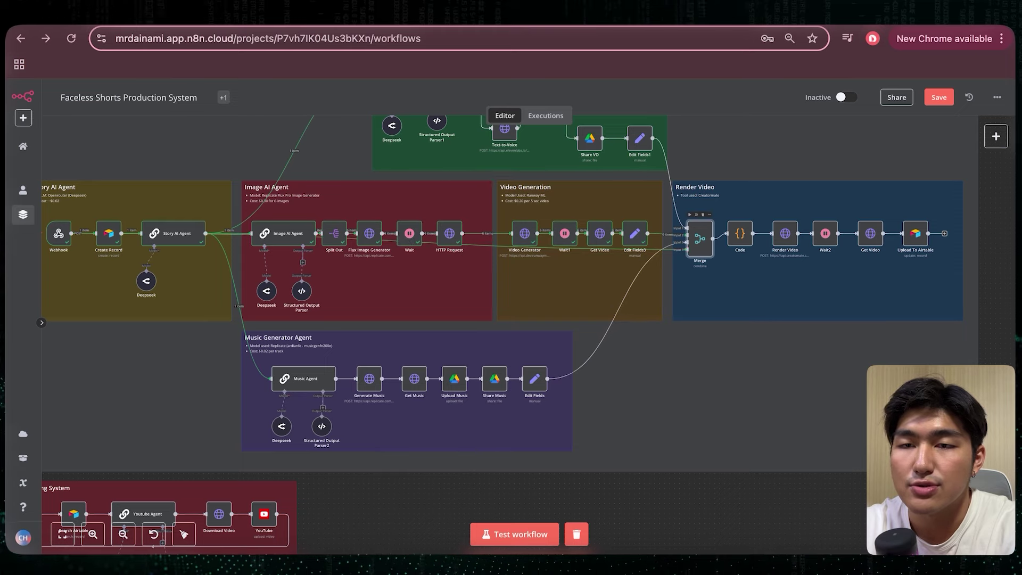
scroll(713, 266, "up", 3)
scroll(661, 295, "up", 3)
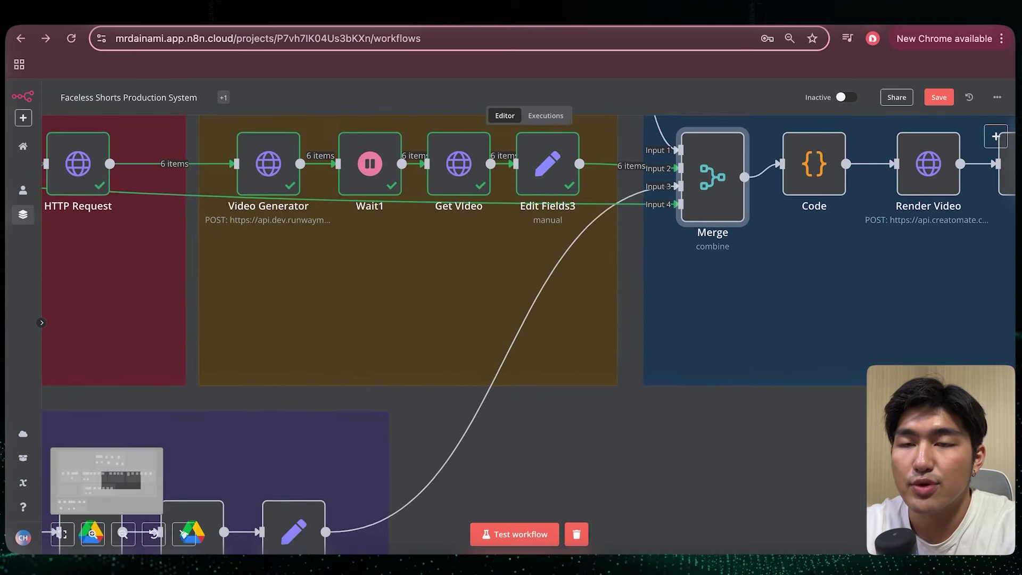
scroll(661, 296, "right", 3)
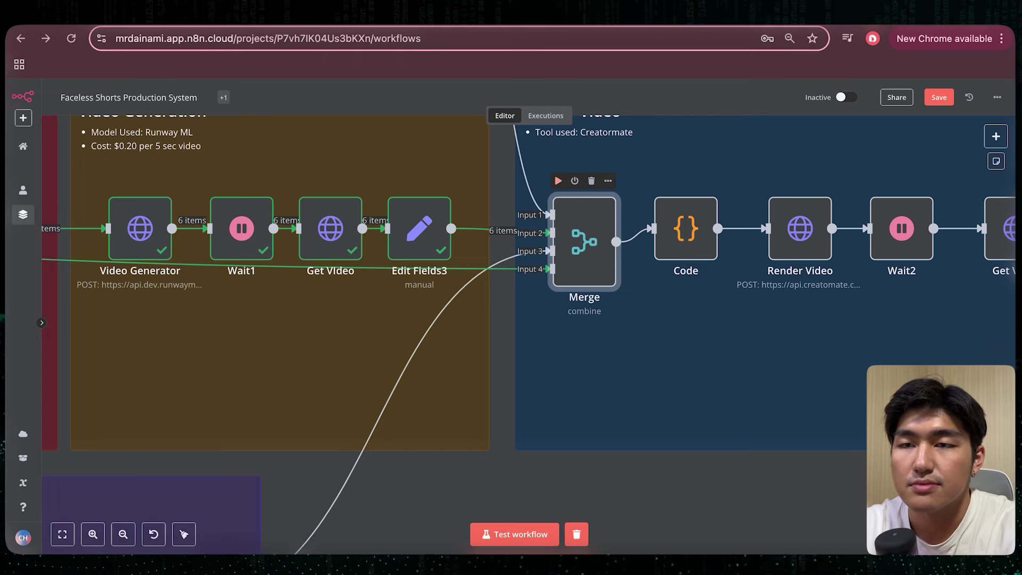
Step: Test the Merge node, review its combined voiceover, video and music output, and return to the canvas
double_click(584, 242)
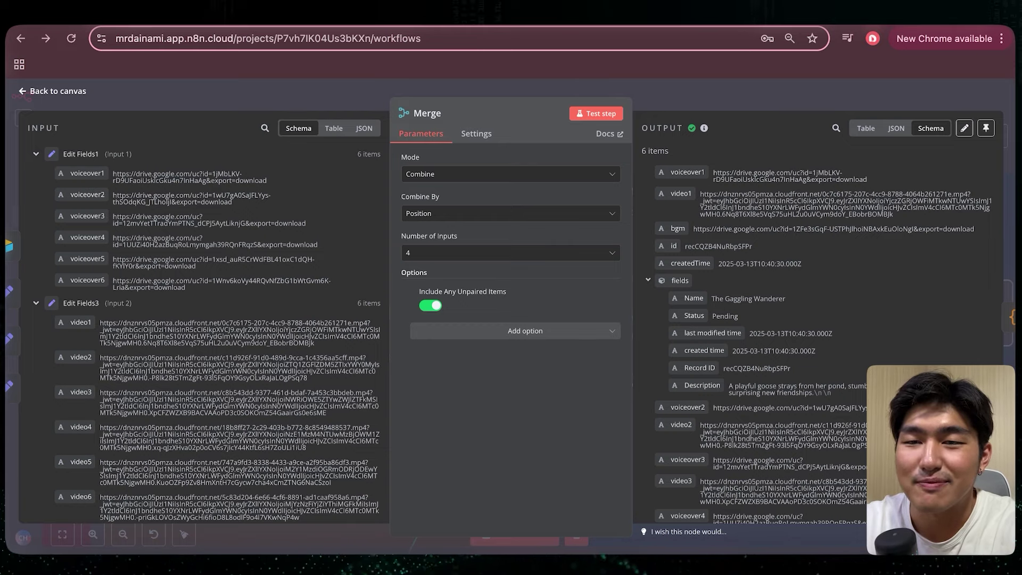
scroll(819, 341, "down", 2)
scroll(820, 341, "up", 2)
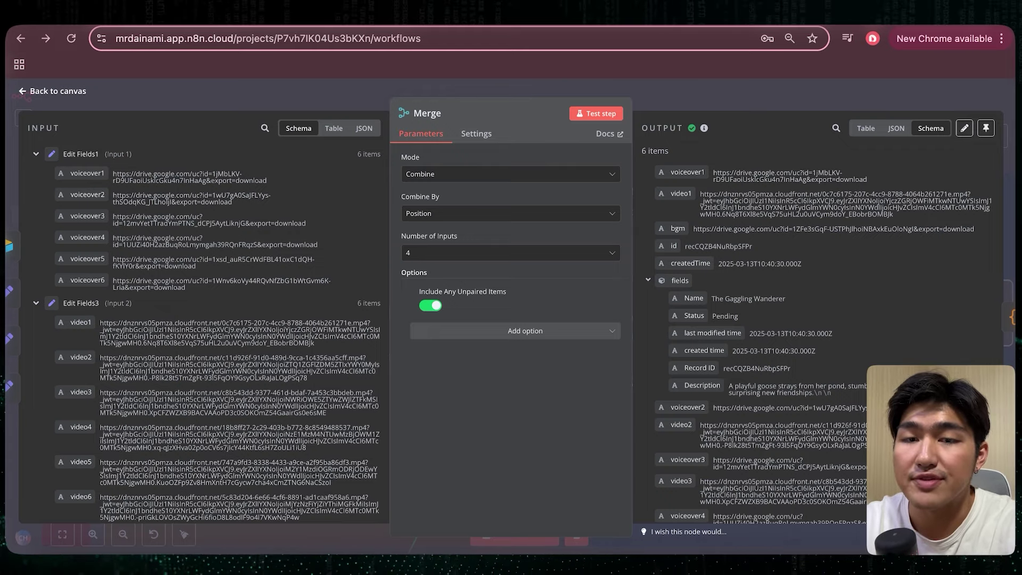
key("Escape")
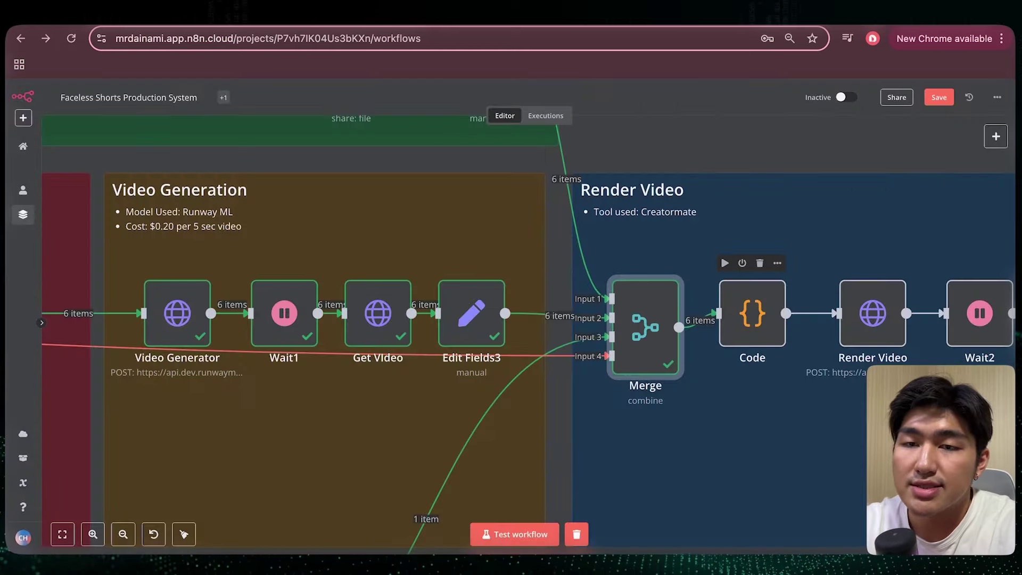
Step: Open the Code node and examine its merged input as a table, comparing the rows and columns with the JavaScript that aggregates them
scroll(528, 313, "right", 5)
mouse_move(640, 316)
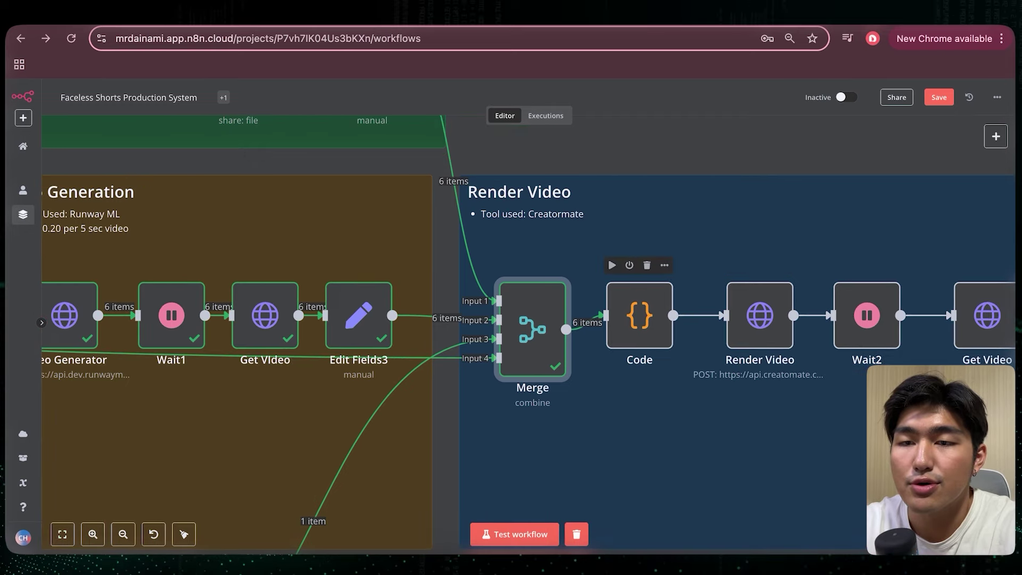
double_click(639, 315)
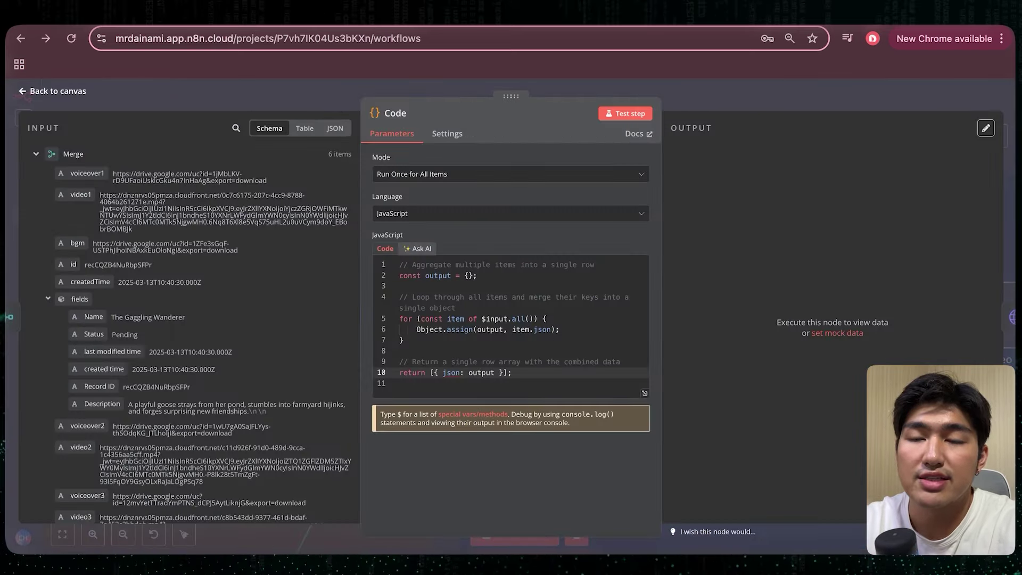
left_click(304, 128)
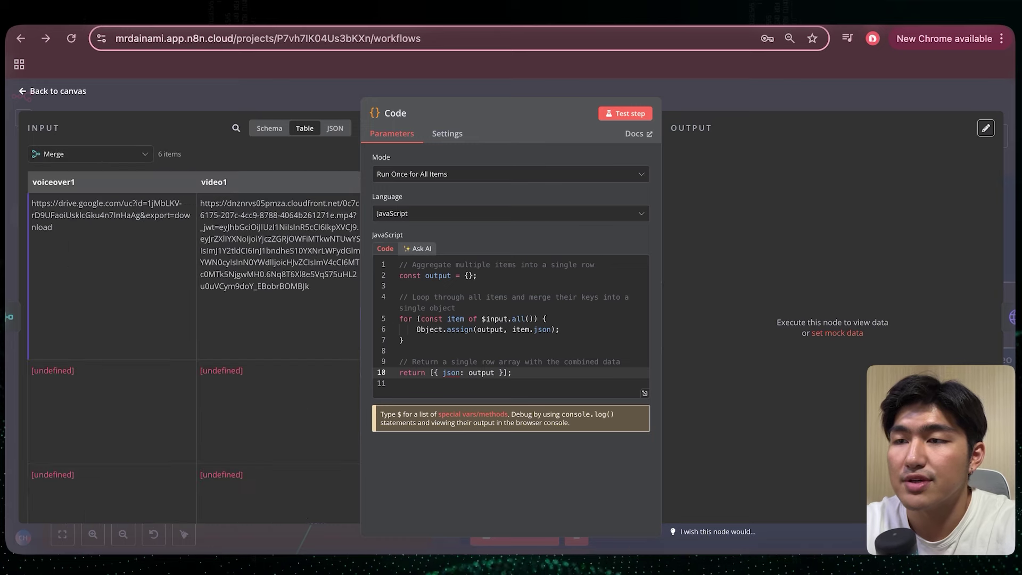
left_click_drag(362, 320, 439, 320)
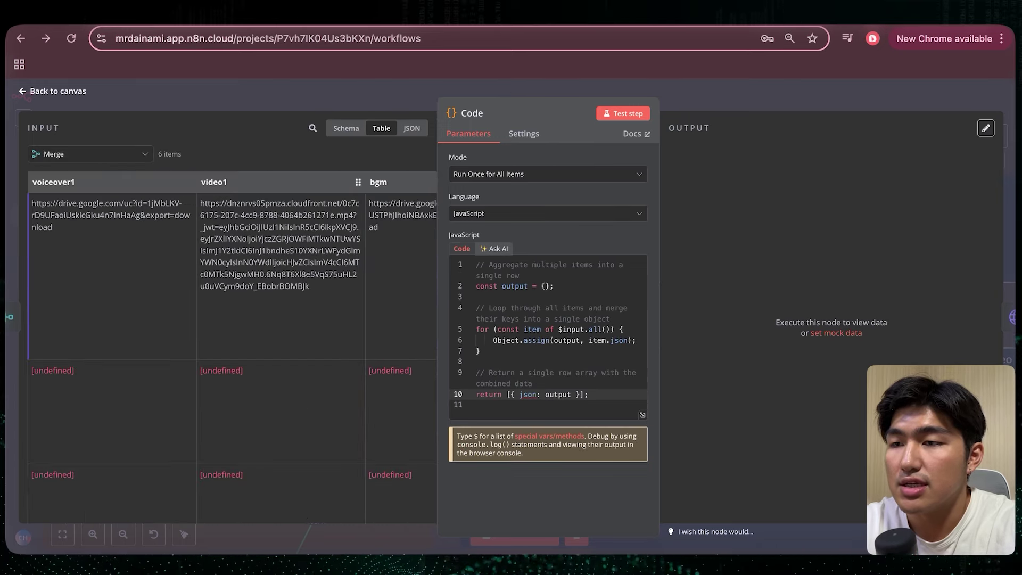
scroll(229, 319, "right", 3)
scroll(229, 319, "left", 2)
scroll(229, 319, "right", 5)
scroll(229, 319, "right", 4)
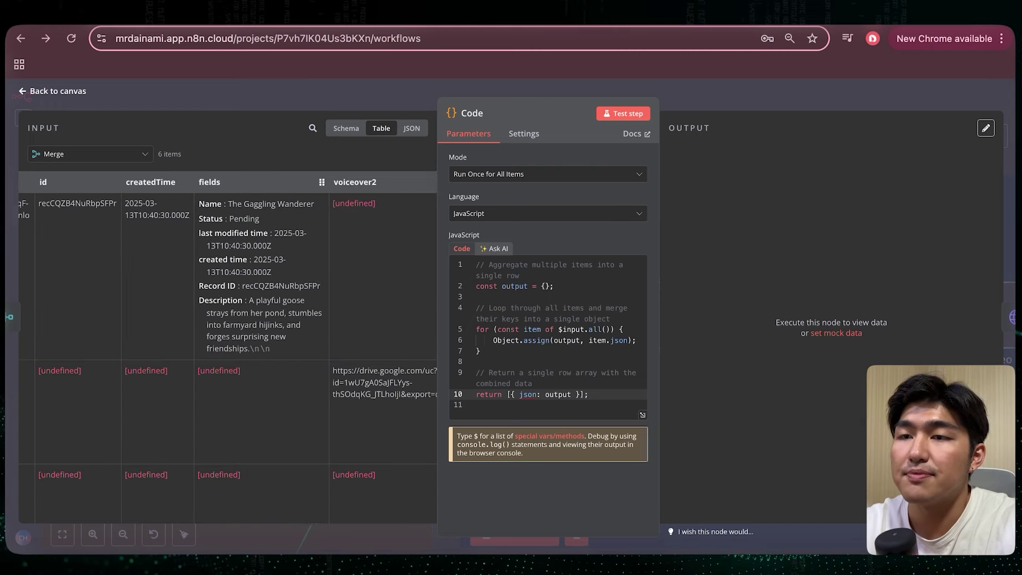
scroll(229, 319, "right", 1)
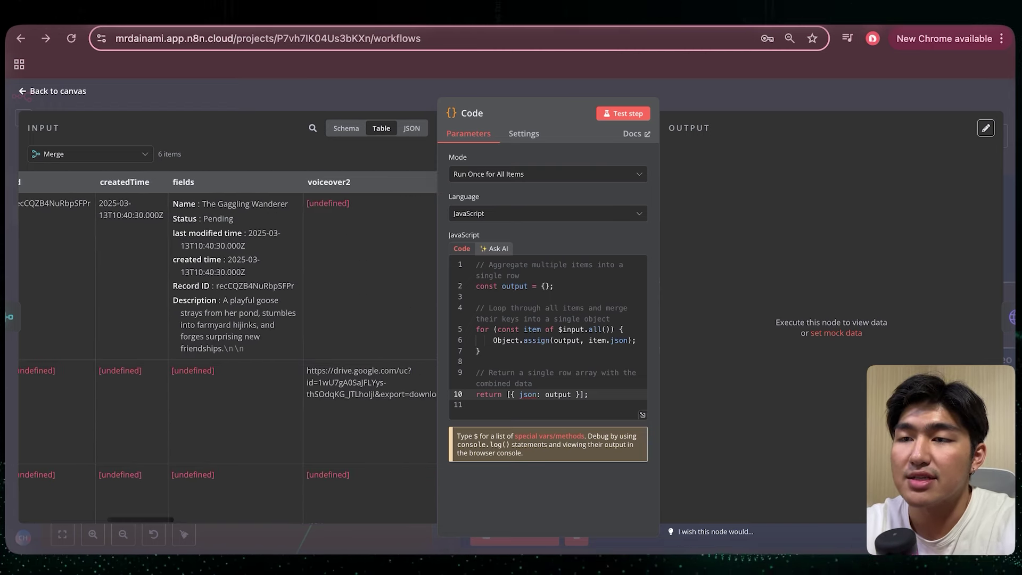
scroll(229, 320, "down", 4)
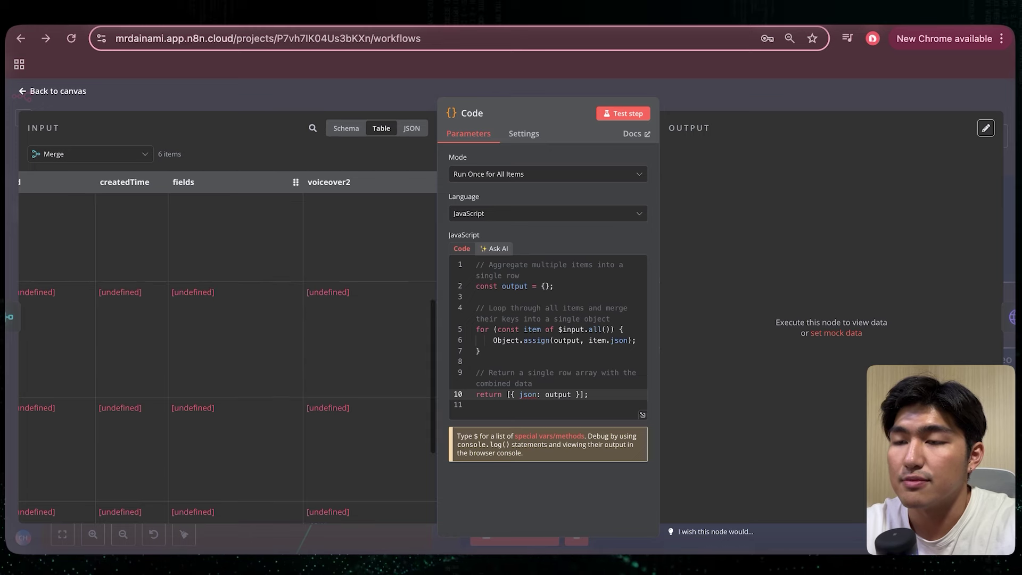
scroll(229, 319, "up", 4)
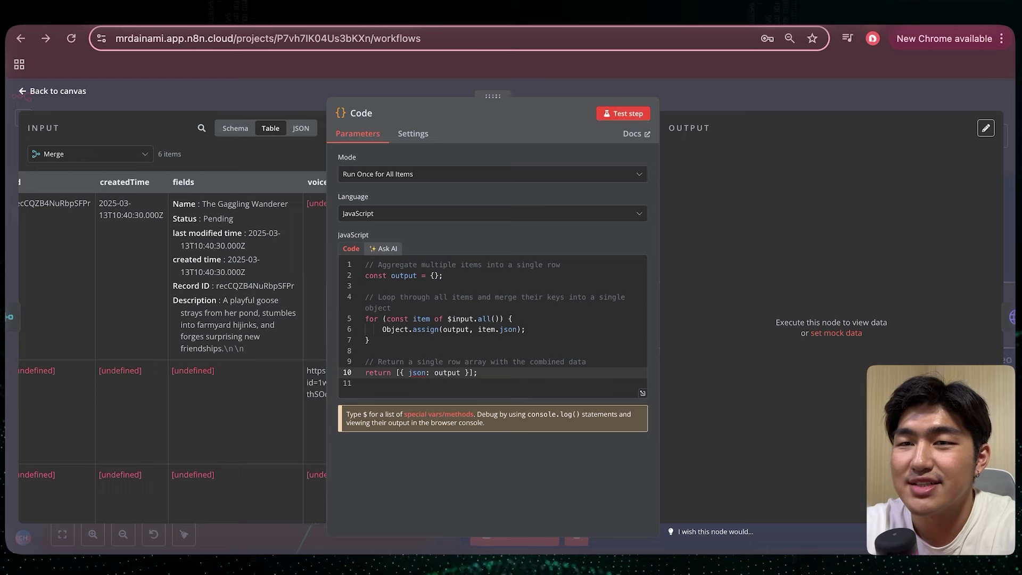
Step: Test the Code node, view its aggregated output as a table, and return to the canvas
left_click(623, 114)
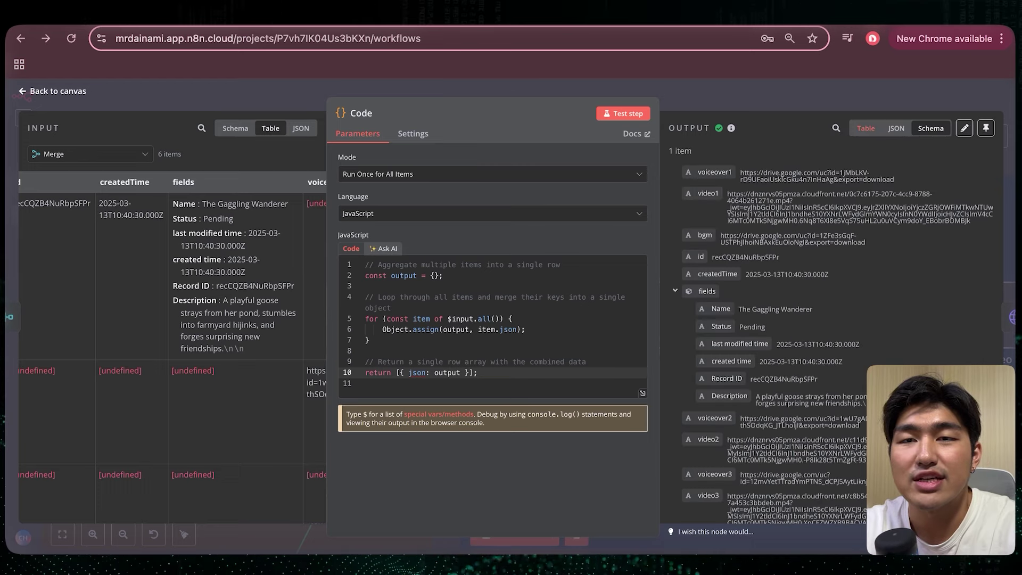
left_click(865, 128)
scroll(831, 259, "right", 5)
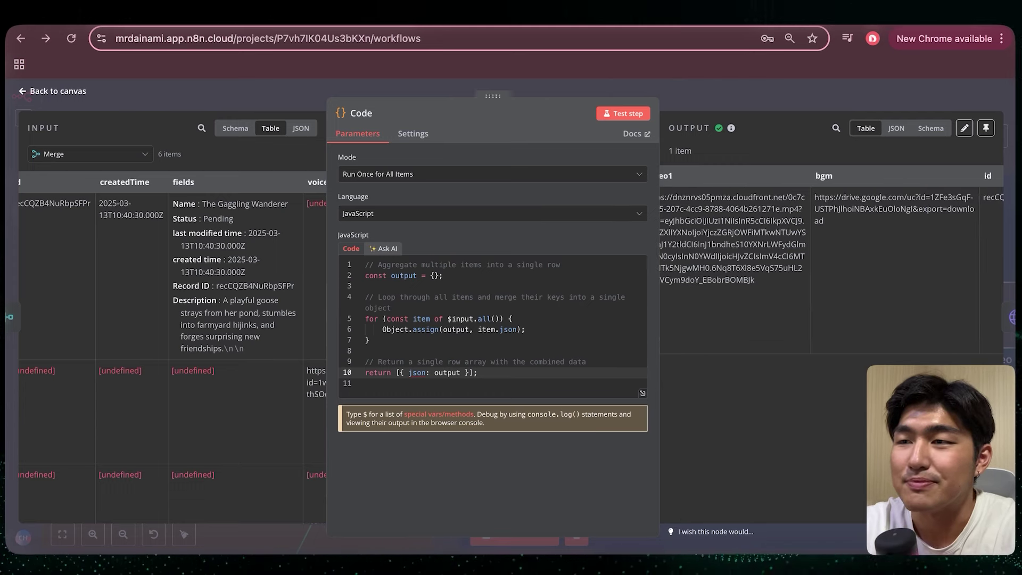
key("Escape")
Step: Switch to Creatomate and open the Default Project's templates
scroll(620, 303, "right", 5)
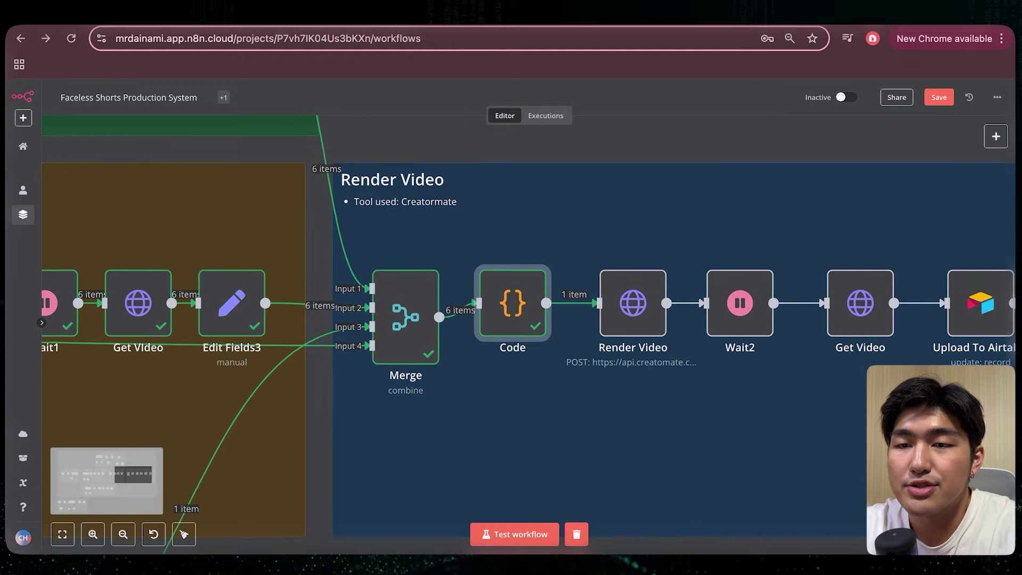
scroll(671, 303, "right", 3)
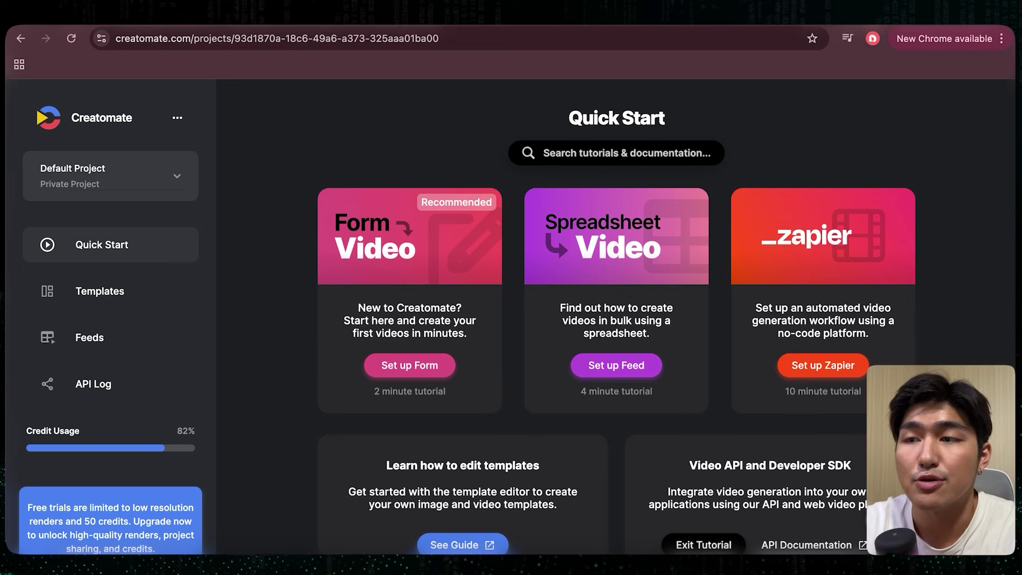
left_click(99, 290)
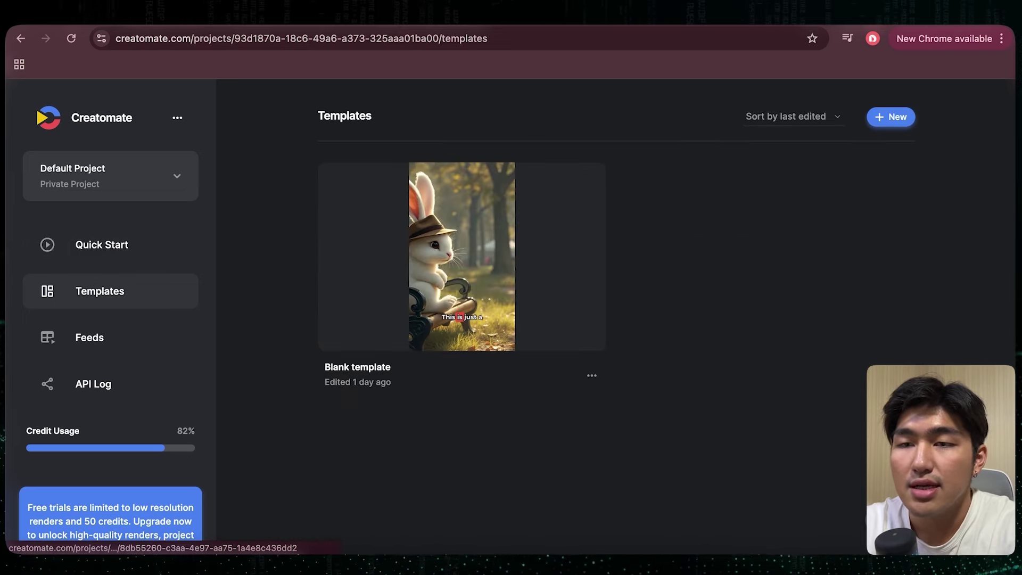
Step: Browse the starter templates for a new template, close them, and open the Blank template in the editor
left_click(890, 116)
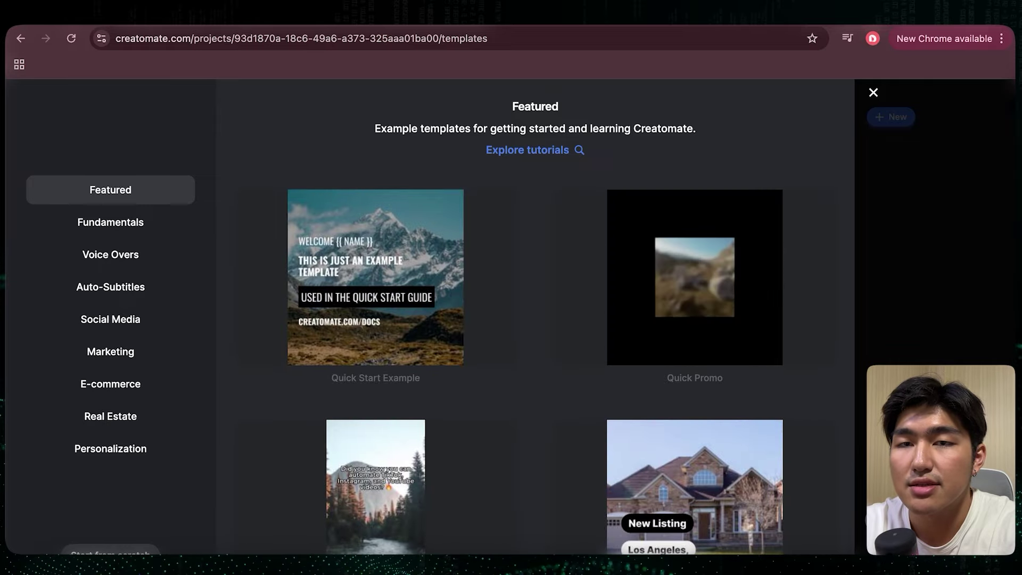
key("Escape")
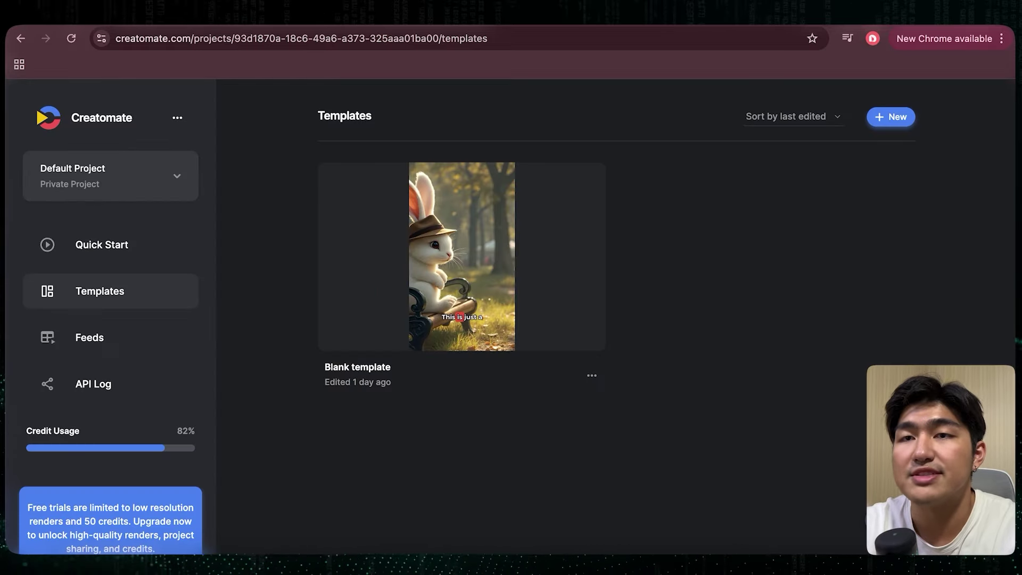
left_click(461, 256)
key("super+bracketleft")
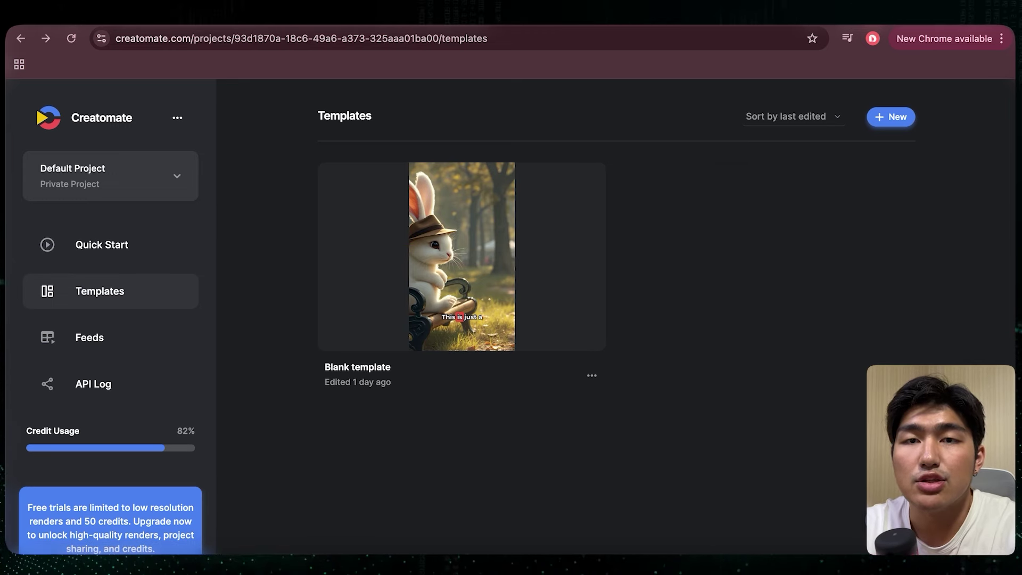
key("super+bracketright")
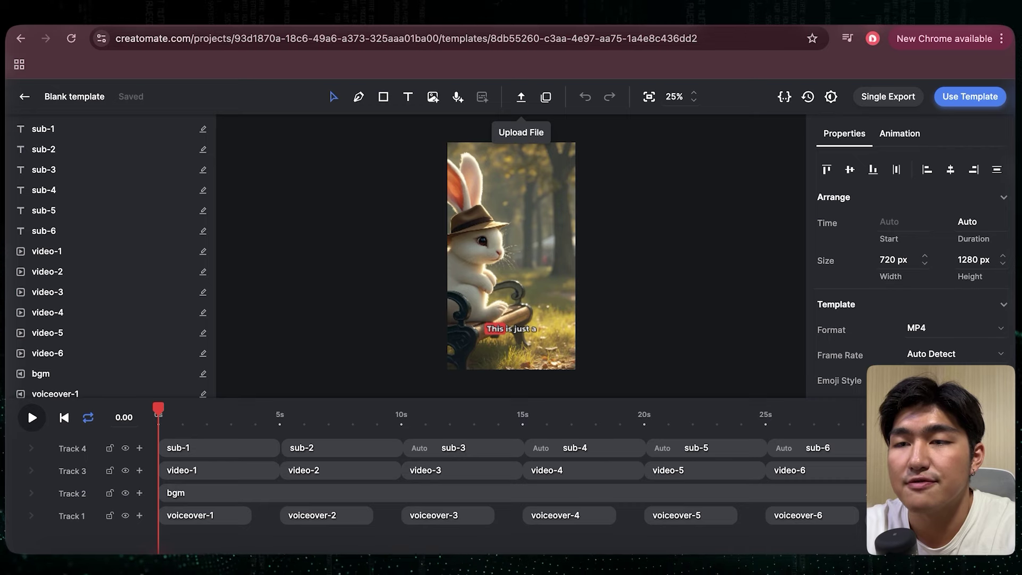
Step: View the file upload dialog and close it, then inspect the video-1 and bgm clips and preview different points on the timeline
left_click(521, 97)
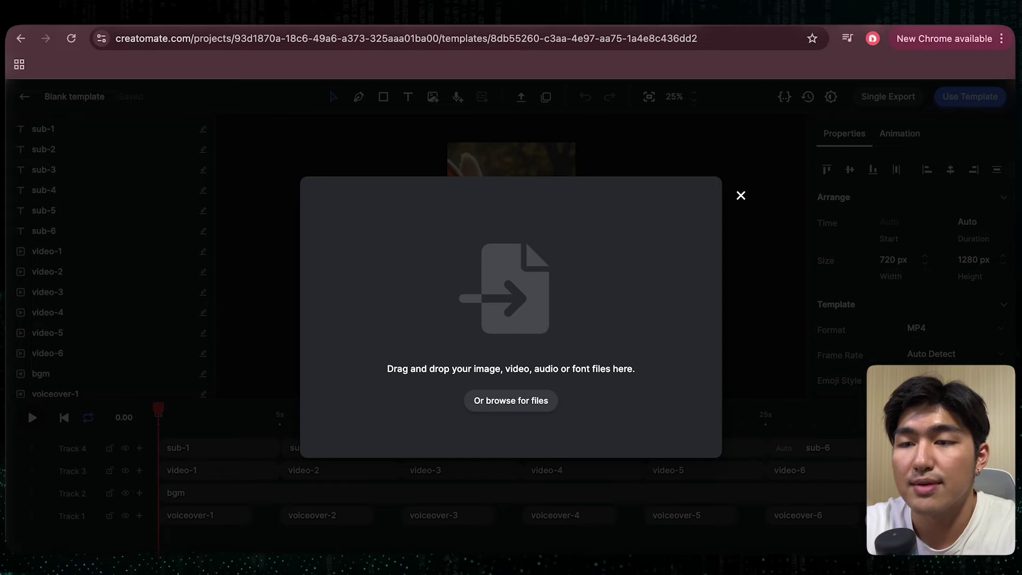
key("Escape")
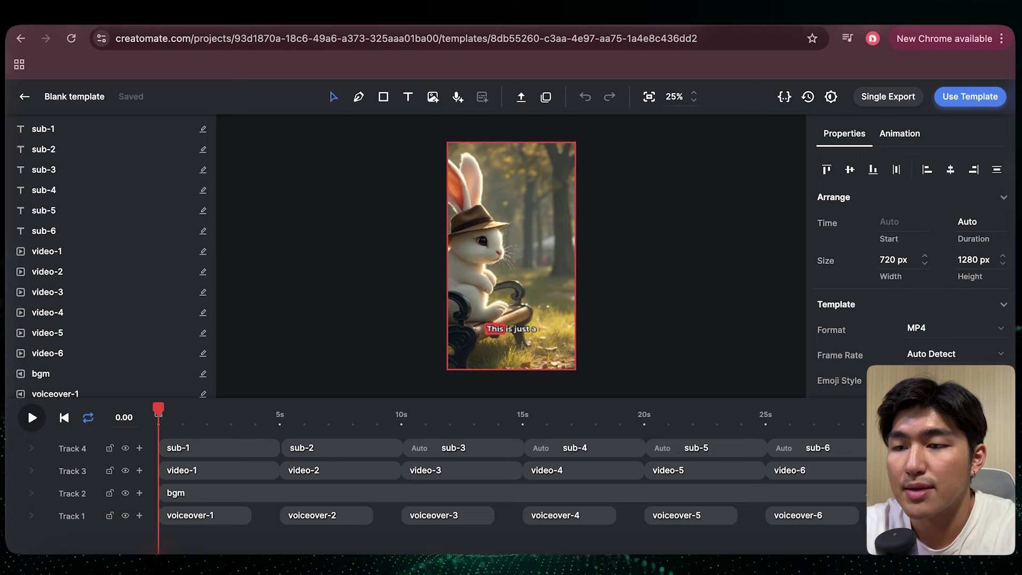
left_click(178, 470)
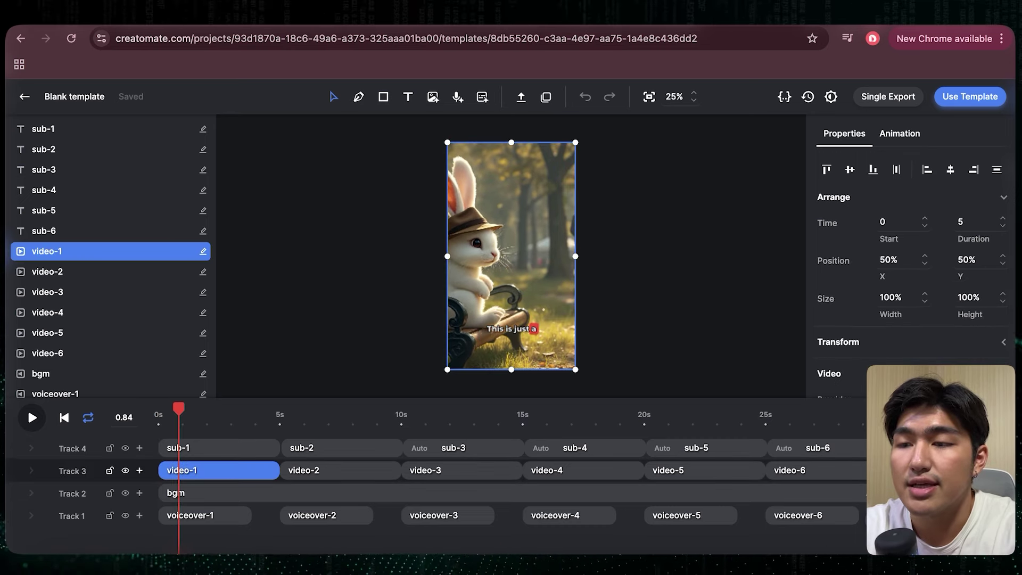
left_click_drag(178, 492, 687, 515)
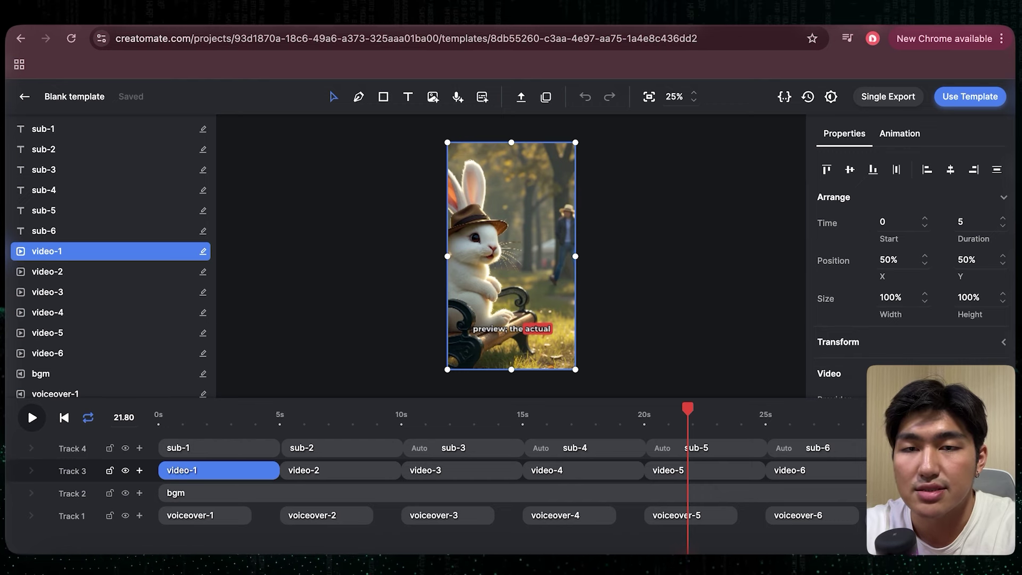
left_click(213, 493)
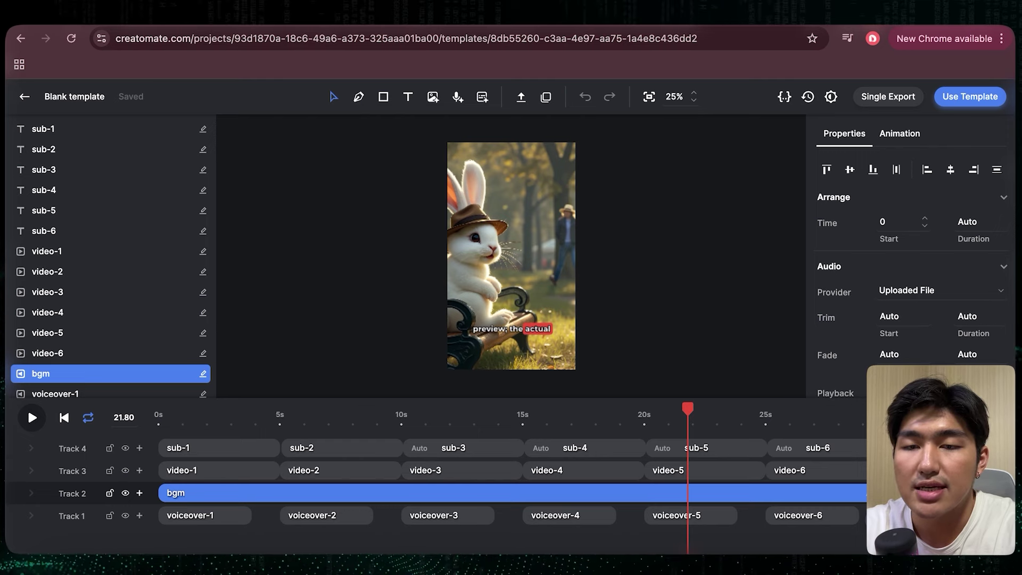
left_click(227, 415)
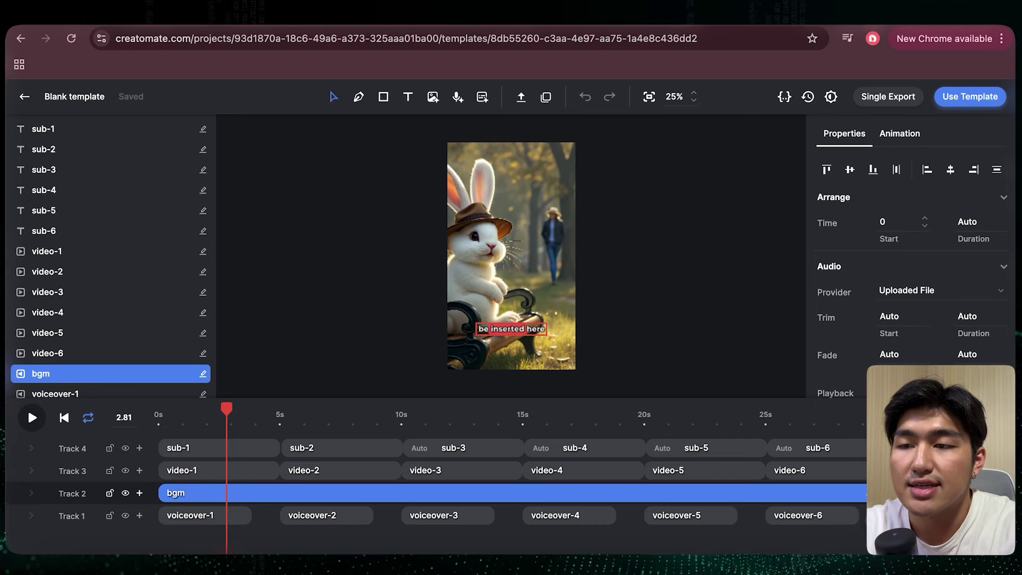
Step: Examine the transcription settings of the sub-1 to sub-6 text elements, comparing which voiceover each one uses as its source
left_click(511, 329)
scroll(911, 266, "down", 10)
scroll(911, 266, "down", 1)
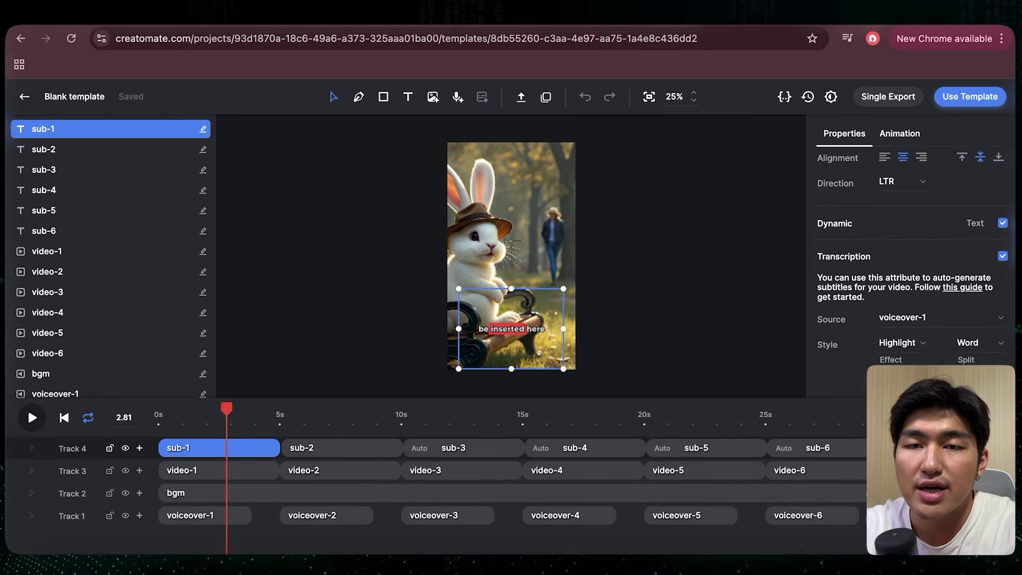
scroll(911, 266, "down", 4)
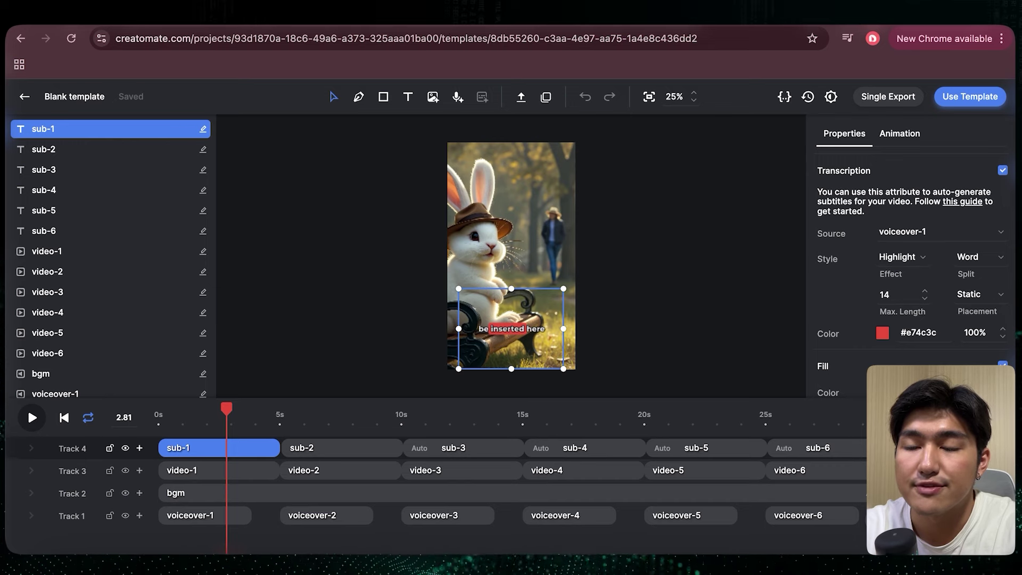
left_click(341, 448)
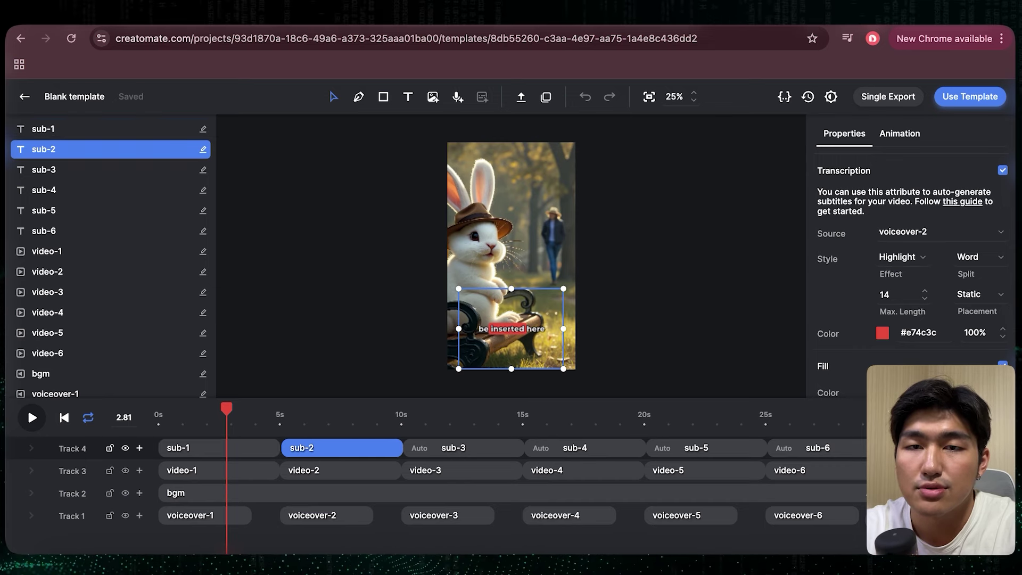
left_click(575, 448)
left_click(697, 449)
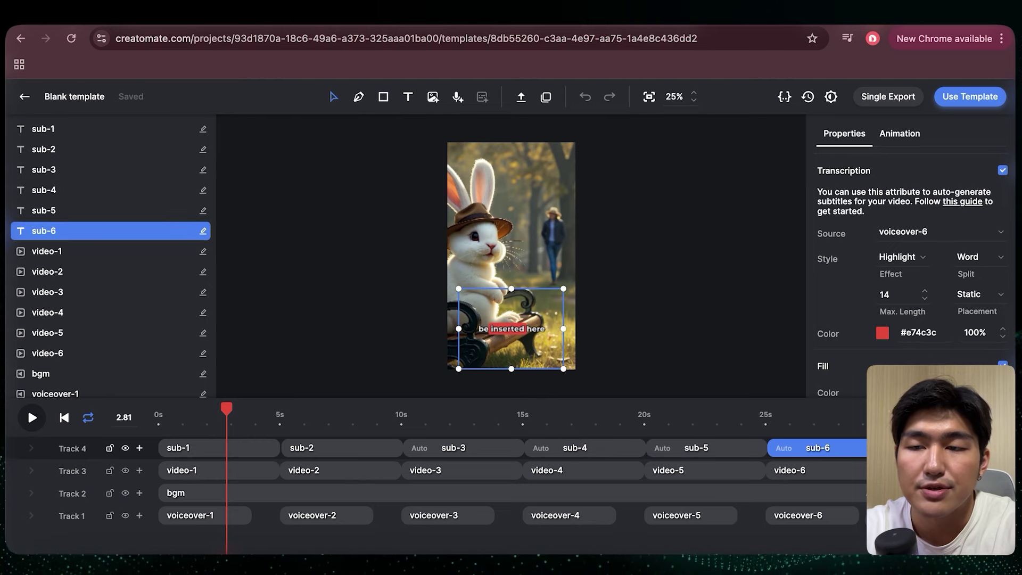
left_click(192, 447)
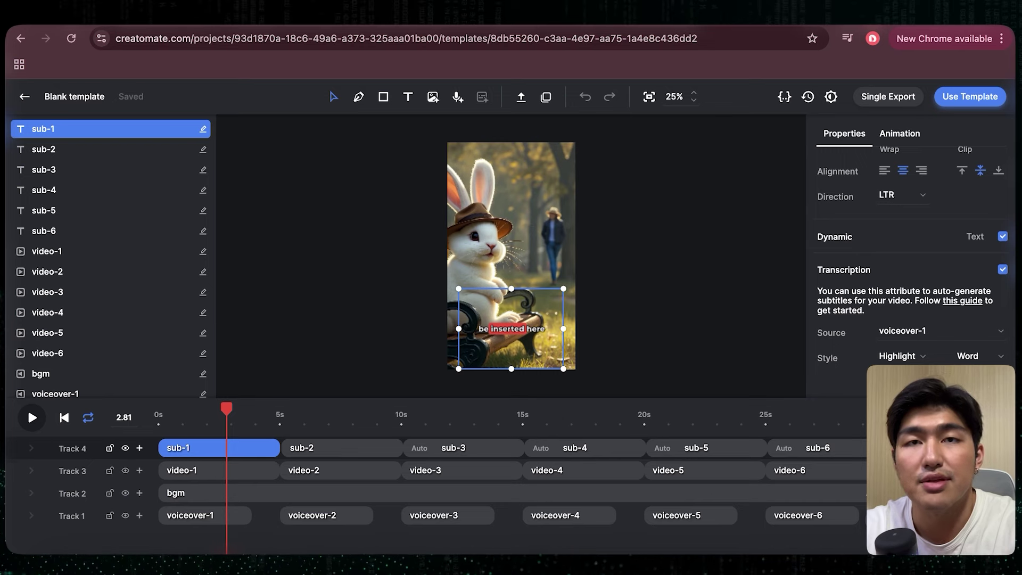
Step: Play the template preview from the start of the timeline and pause it during the second clip
key("Home")
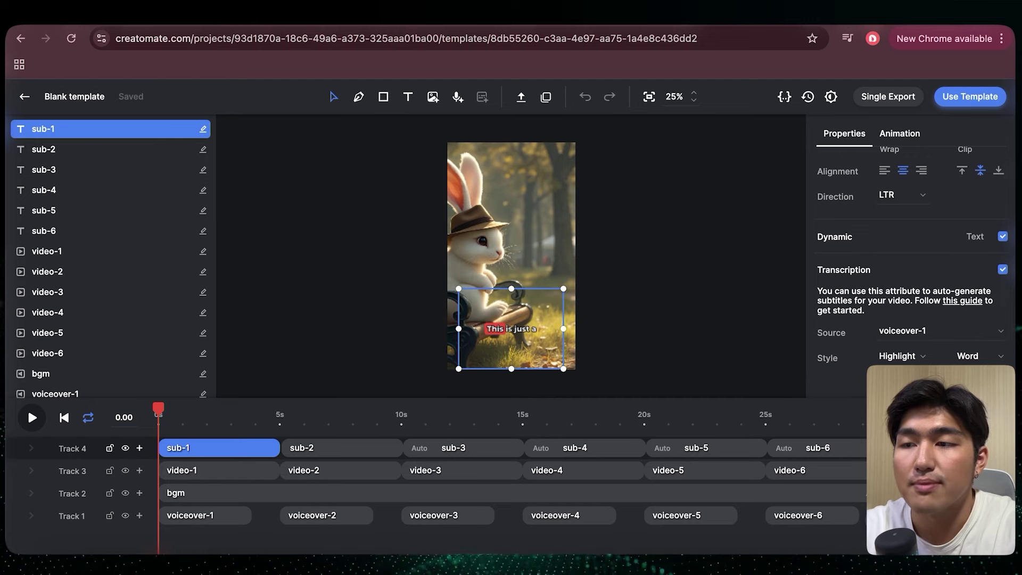
key("space")
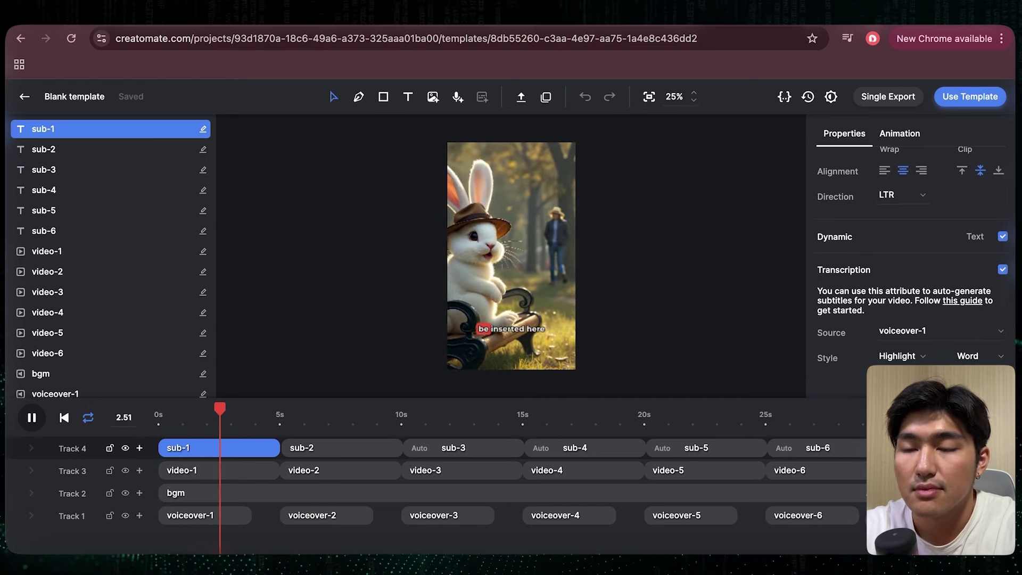
key("space")
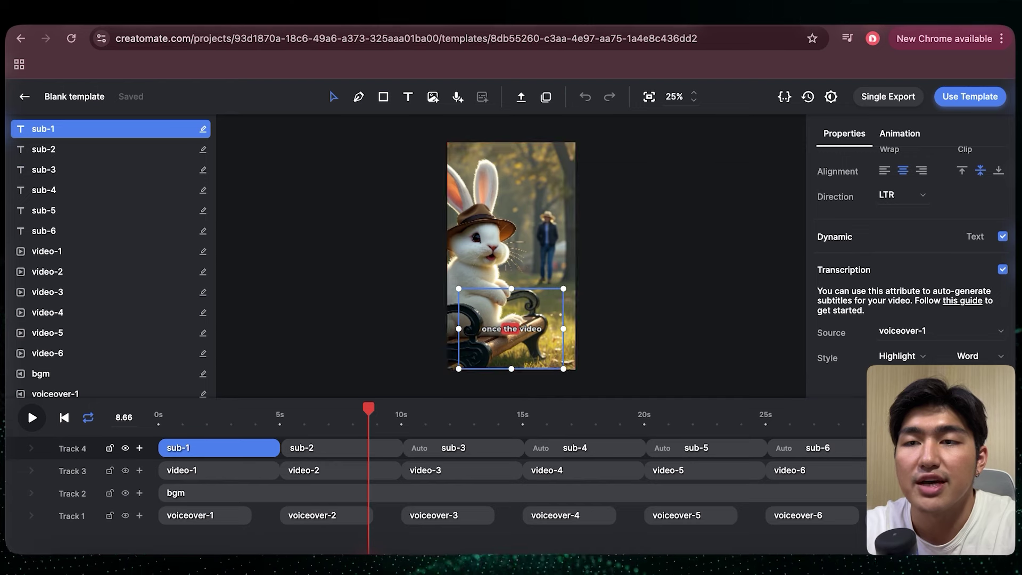
Step: Inspect the audio properties of the bgm and voiceover-3 elements, and return the playhead to the start
left_click(40, 374)
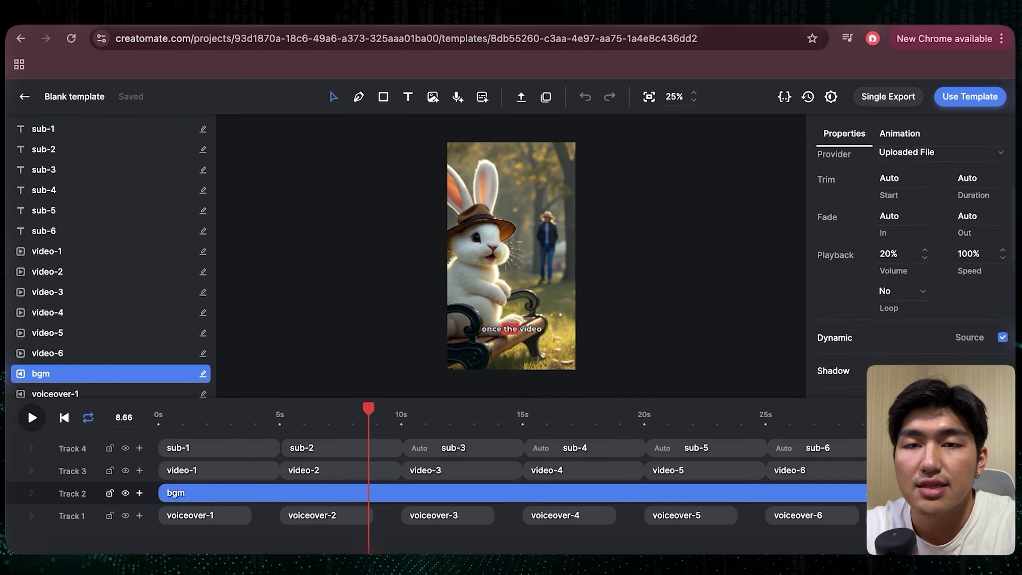
left_click(447, 515)
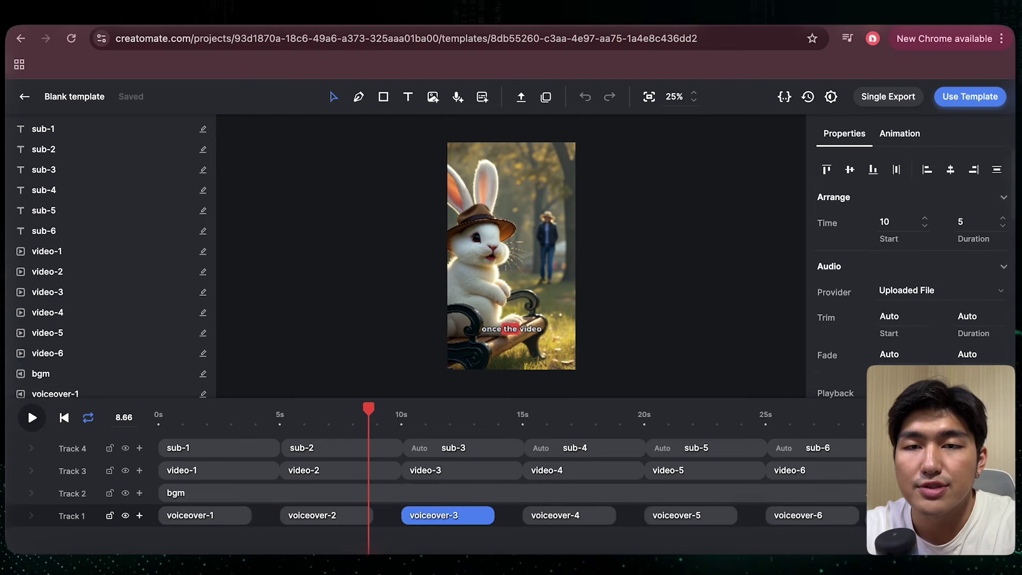
key("Home")
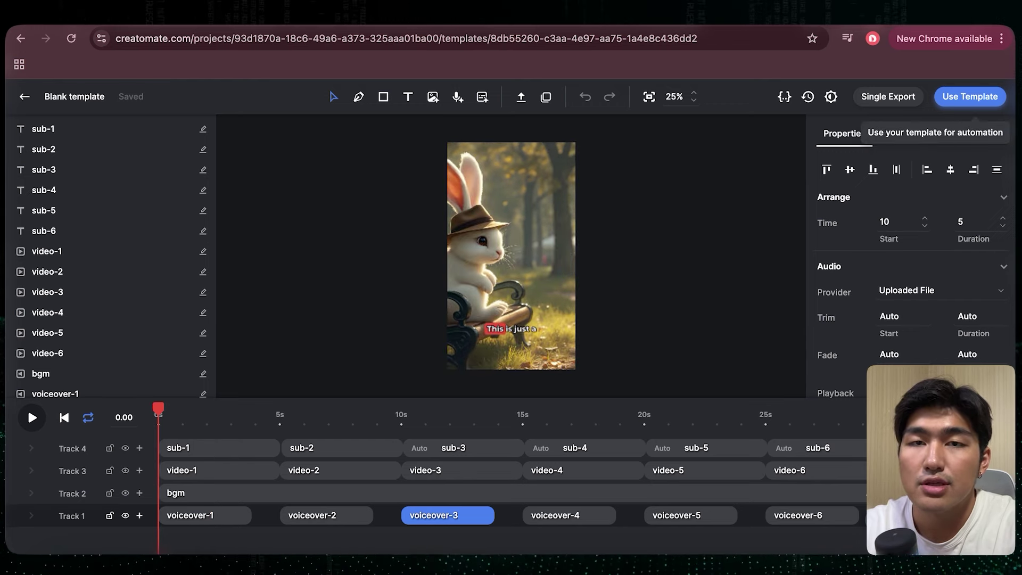
Step: Copy the template's cURL request from its API Integration instructions and return to the editor
left_click(970, 96)
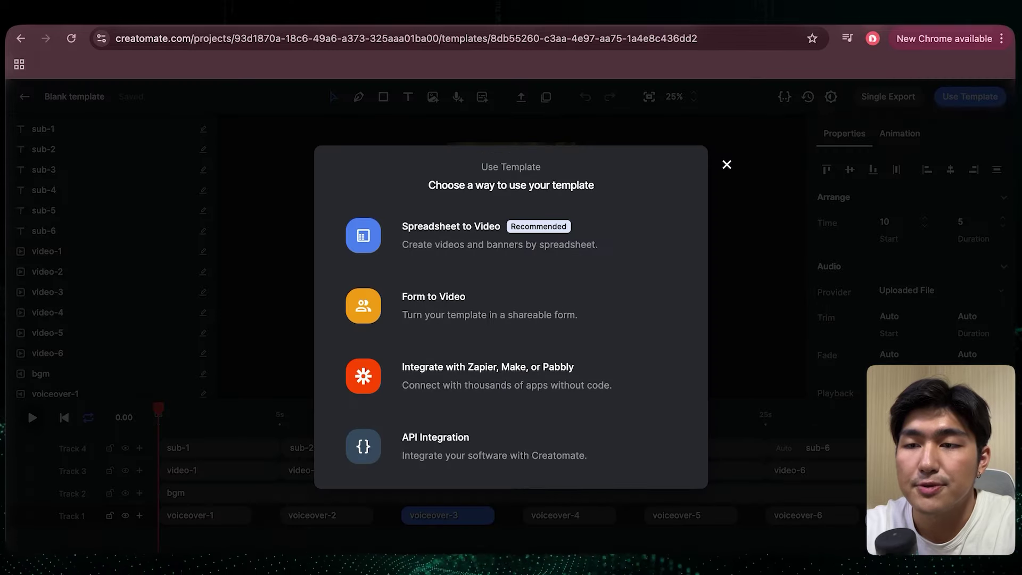
left_click(494, 446)
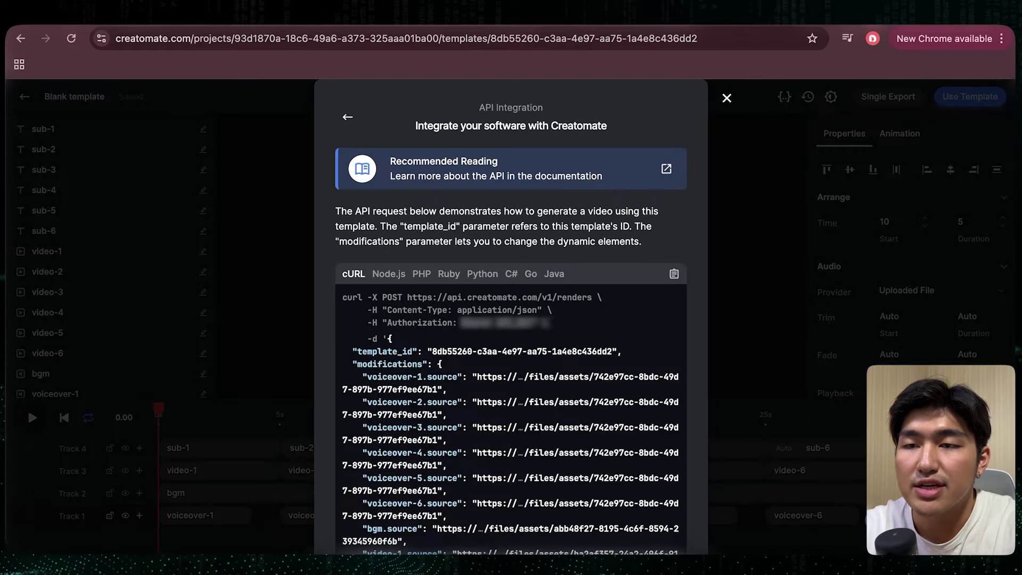
left_click(674, 274)
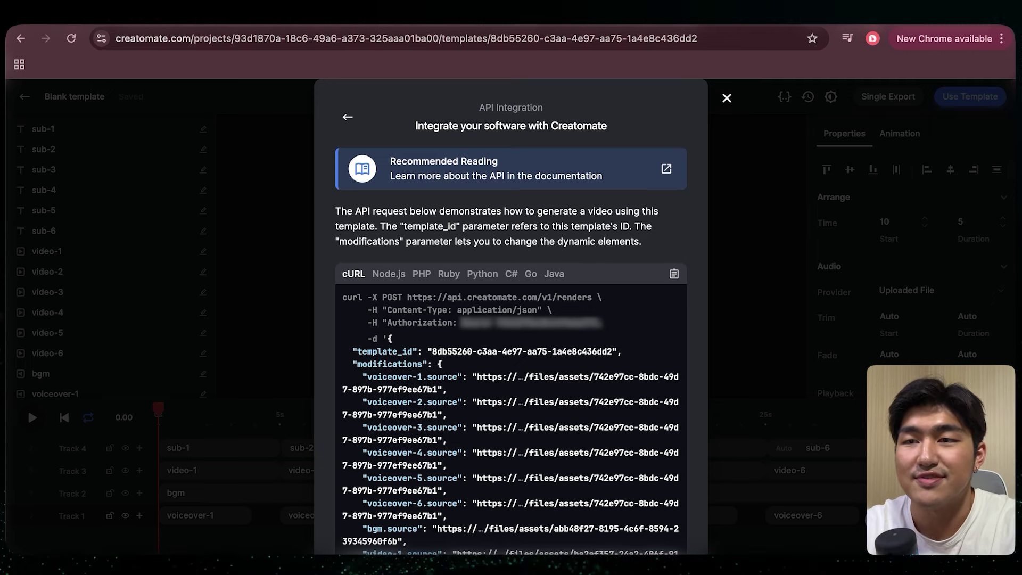
key("Escape")
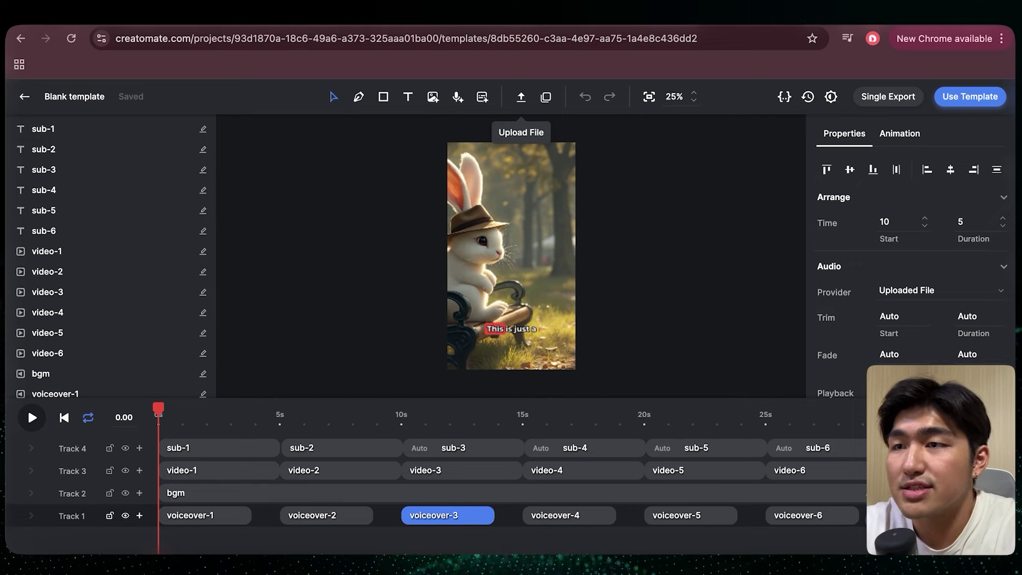
Step: Switch to n8n, open the Render Video node, and try to import the copied Creatomate cURL command containing the API key
key("ctrl+Tab")
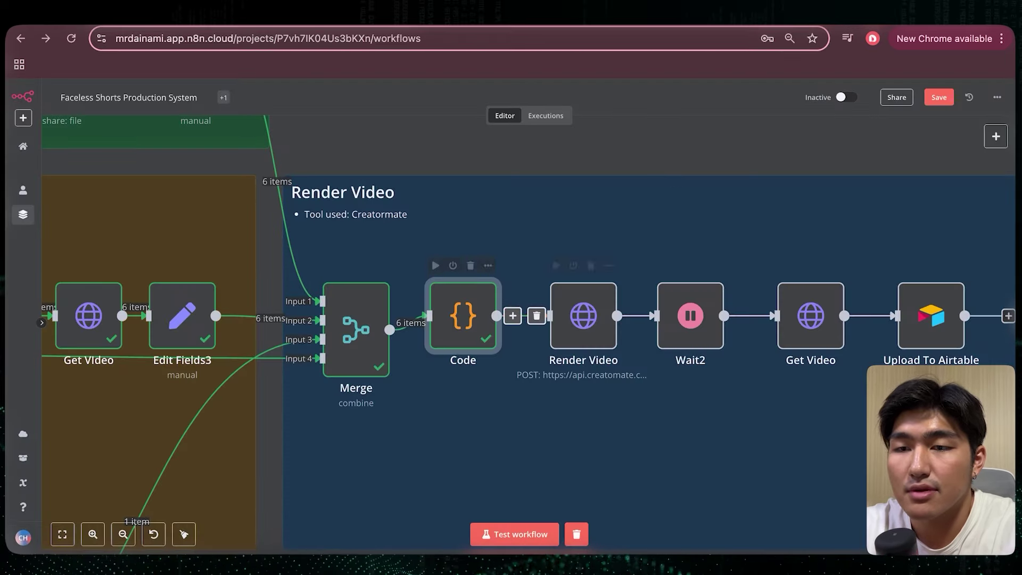
double_click(583, 316)
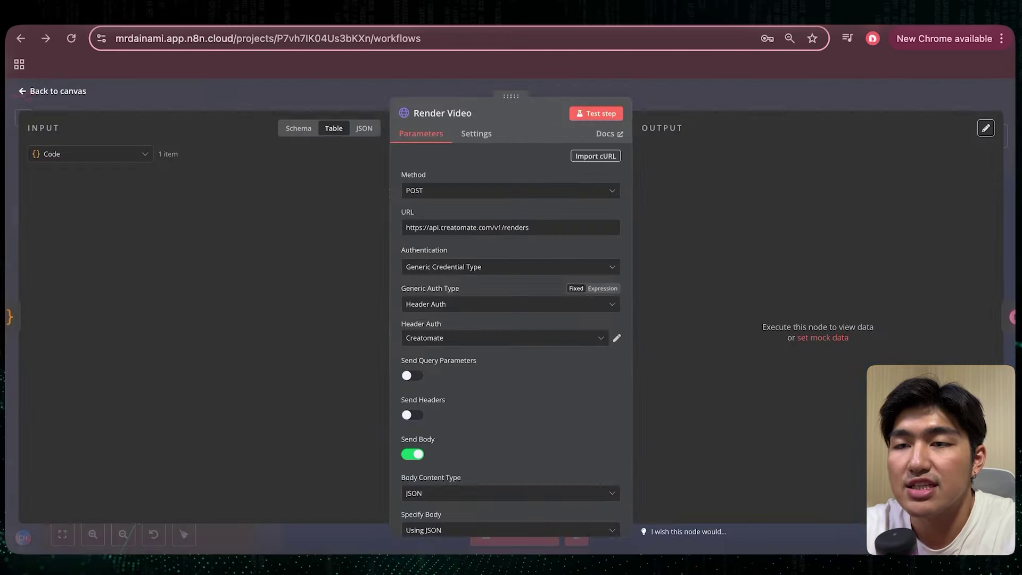
left_click(595, 156)
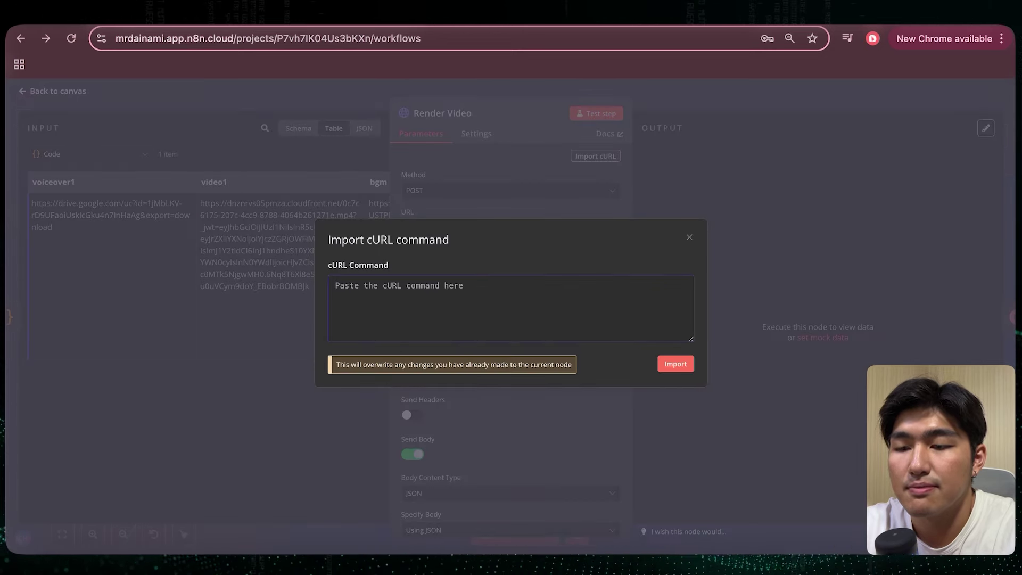
key("ctrl+v")
left_click(675, 364)
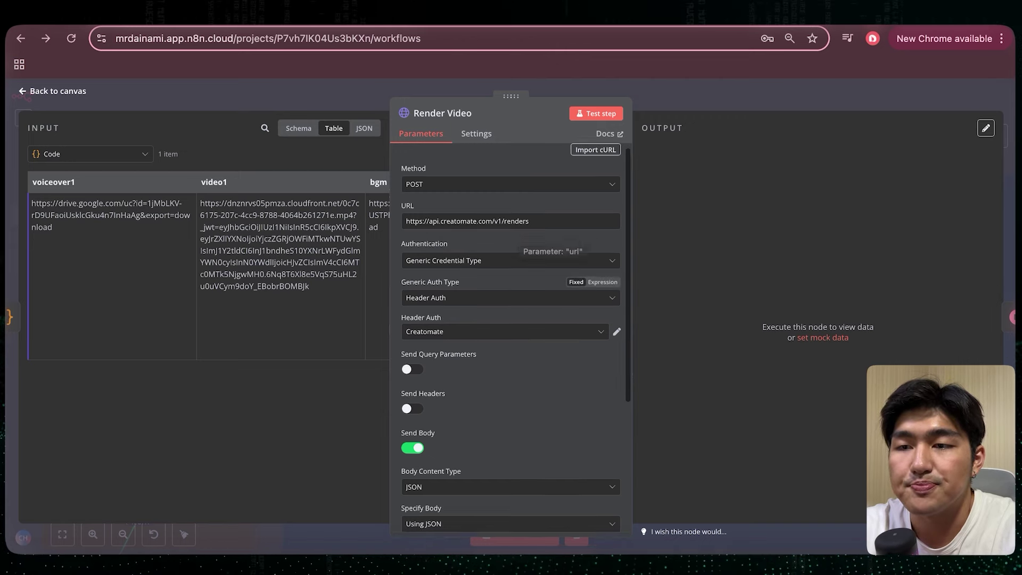
Step: Review the node's Creatomate Header Auth credential, close it without saving, and view the JSON request body
scroll(511, 244, "down", 1)
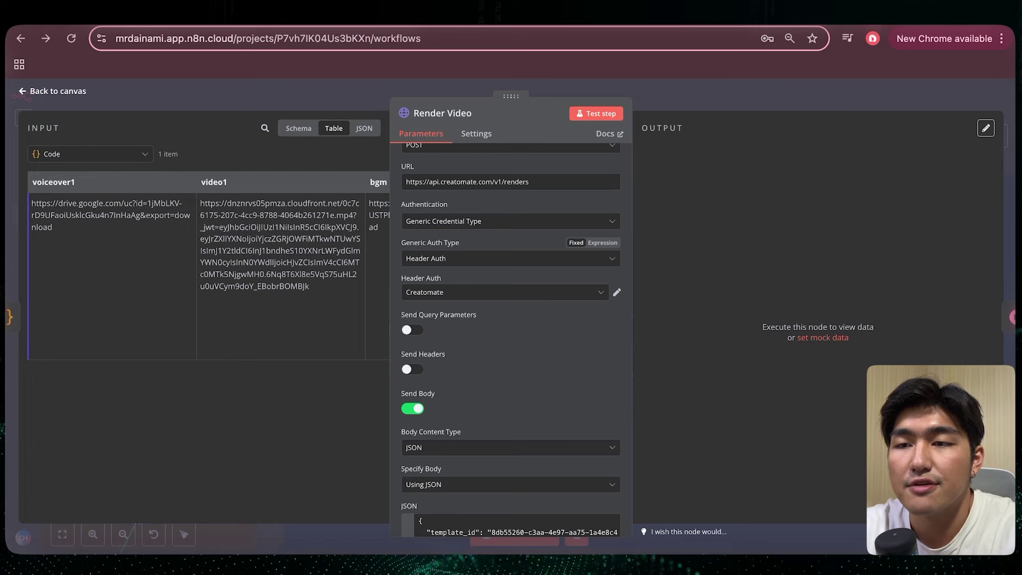
left_click(617, 292)
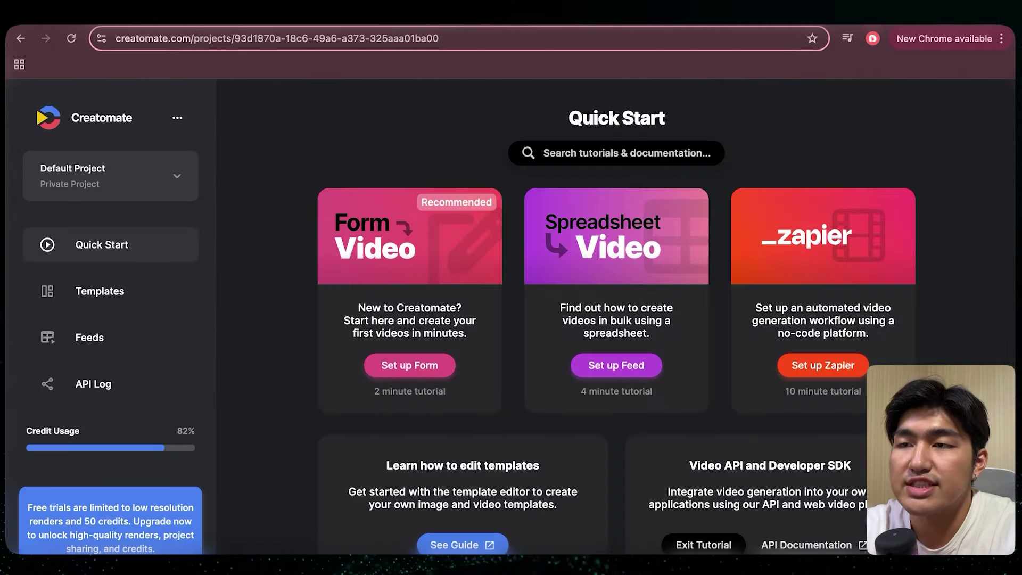
left_click(212, 176)
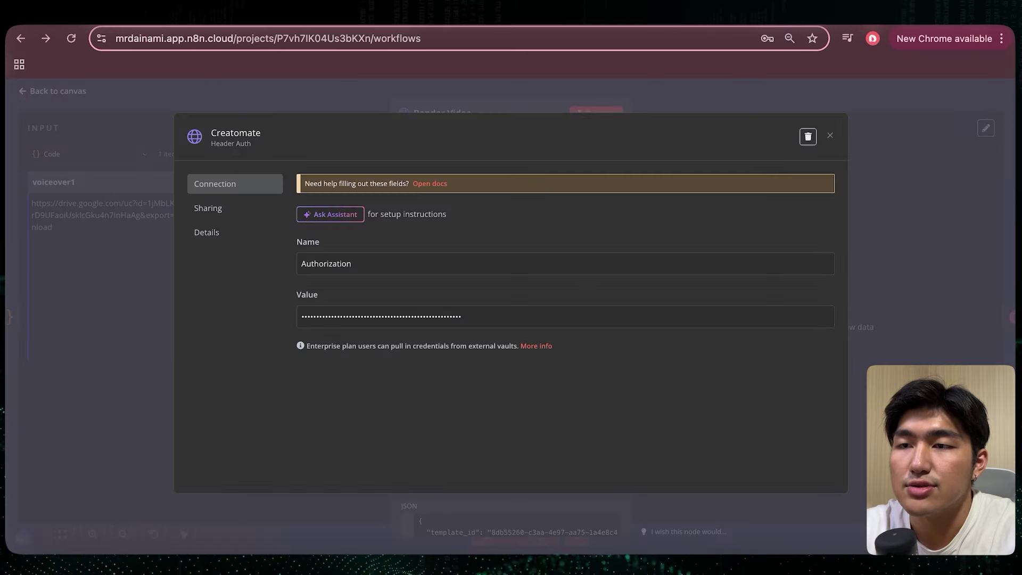
left_click(479, 317)
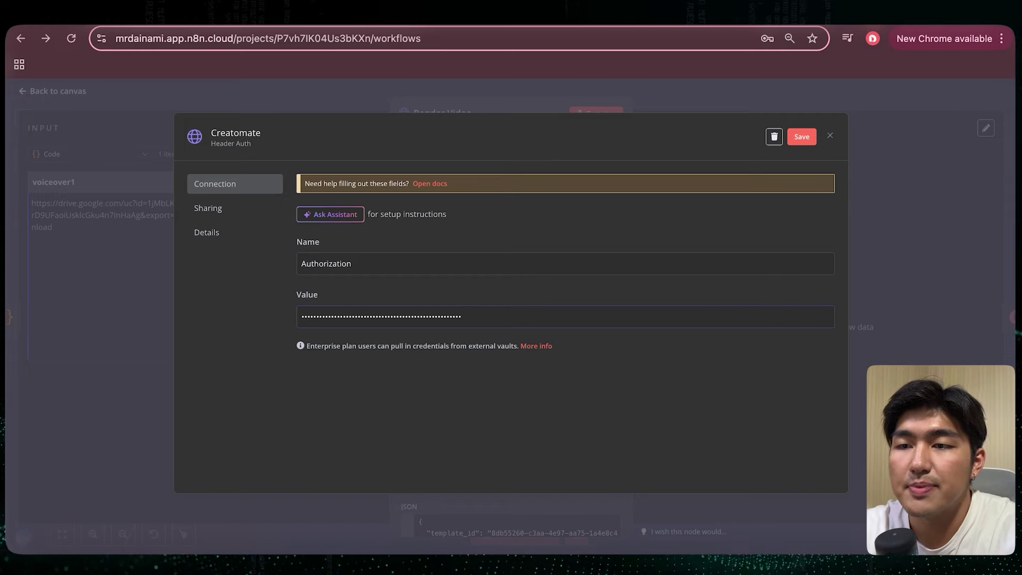
key("Escape")
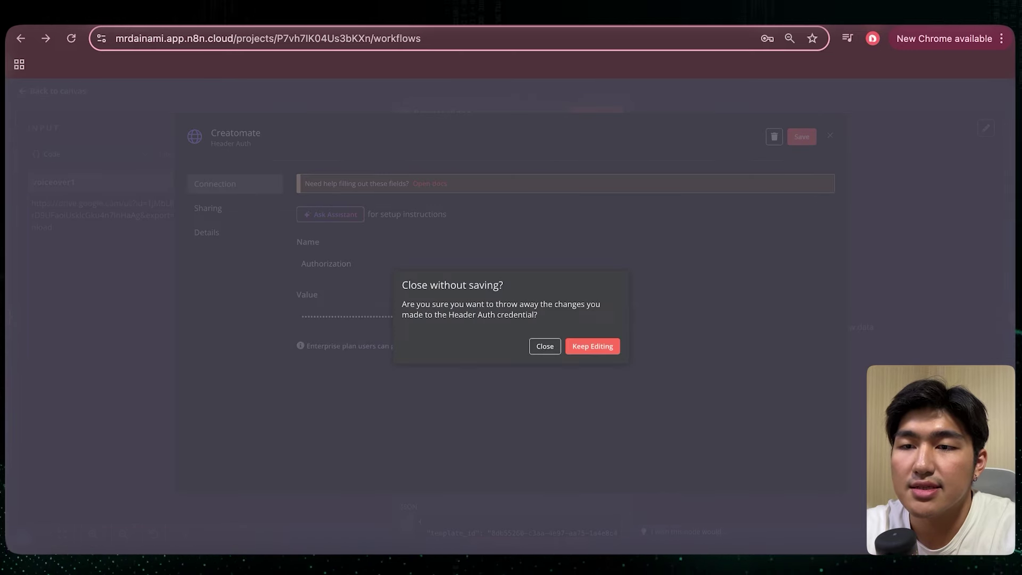
left_click(544, 346)
scroll(511, 319, "down", 3)
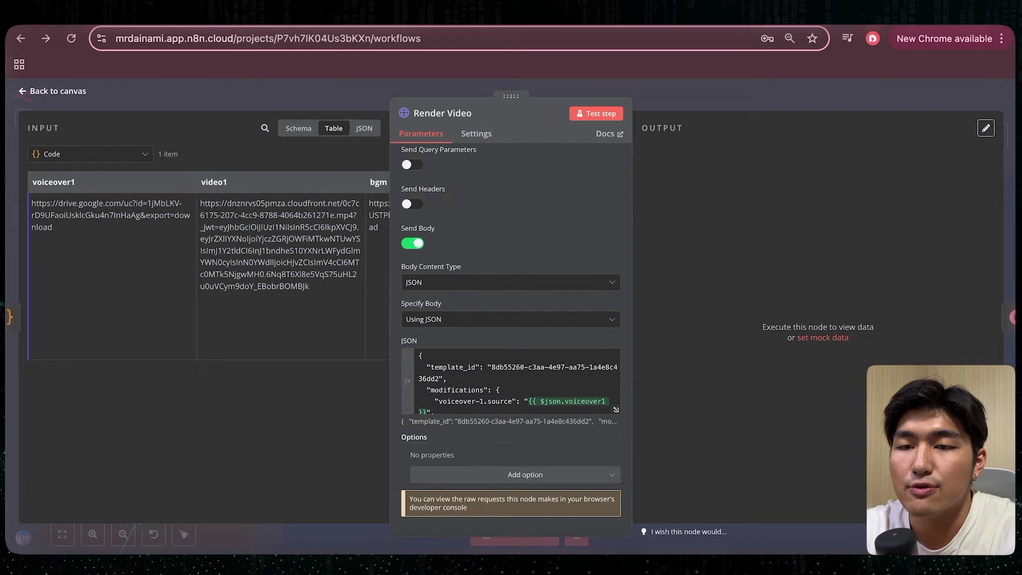
Step: Review the expanded JSON body's voiceover, bgm and video source expressions against the Code fields, and test the Render Video node
left_click(615, 410)
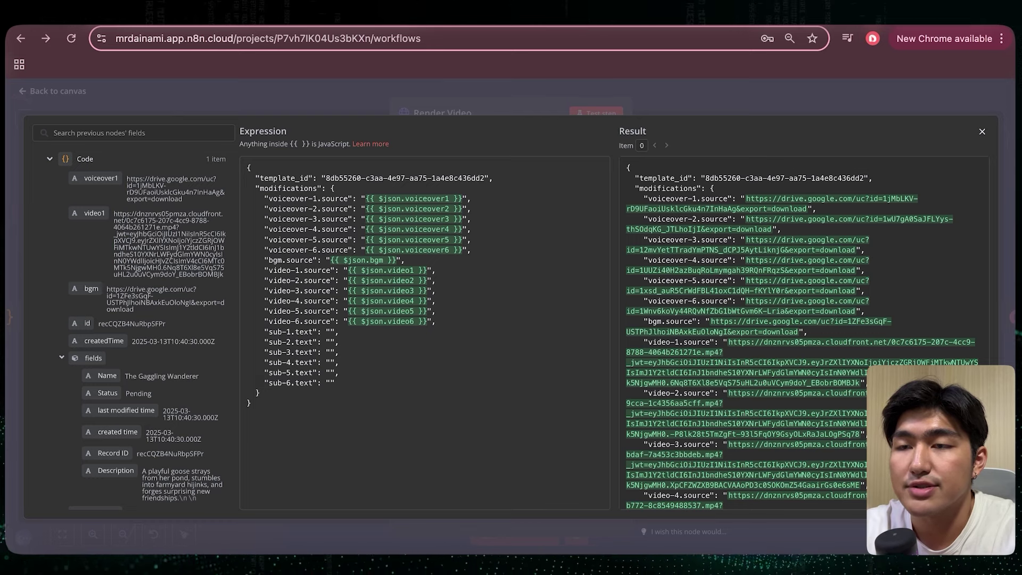
scroll(149, 330, "down", 3)
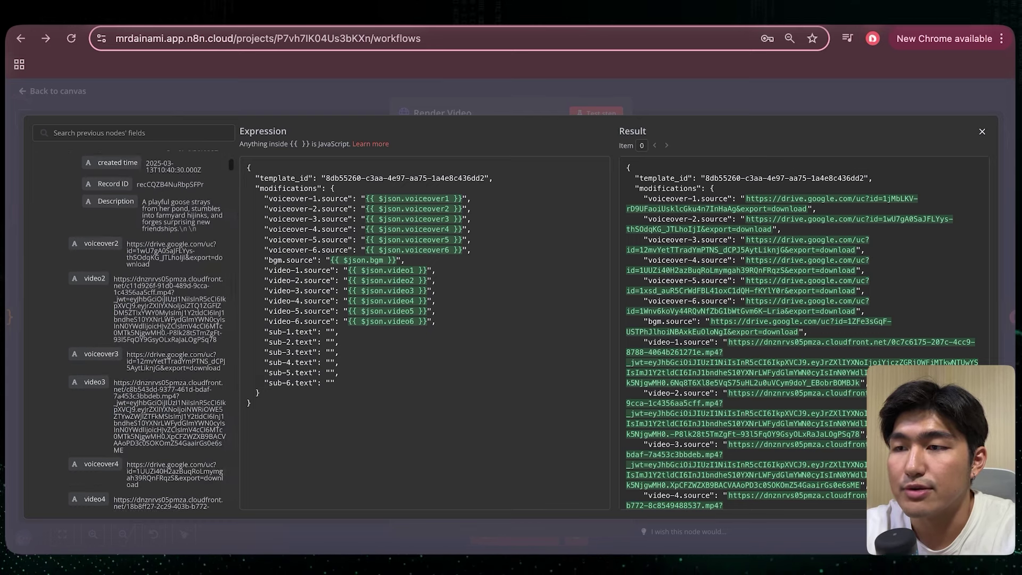
scroll(149, 330, "up", 3)
left_click_drag(100, 178, 139, 185)
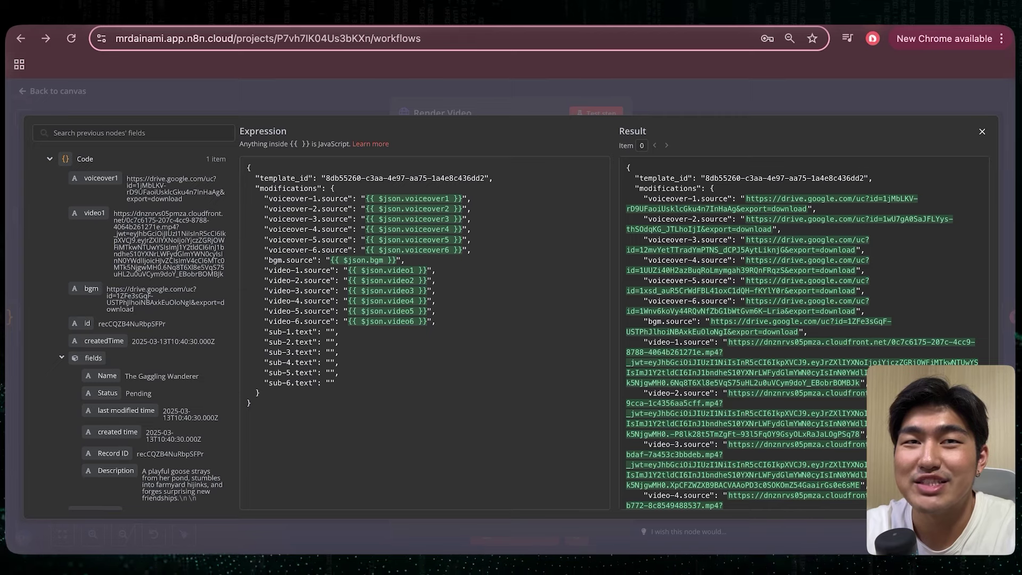
key("Escape")
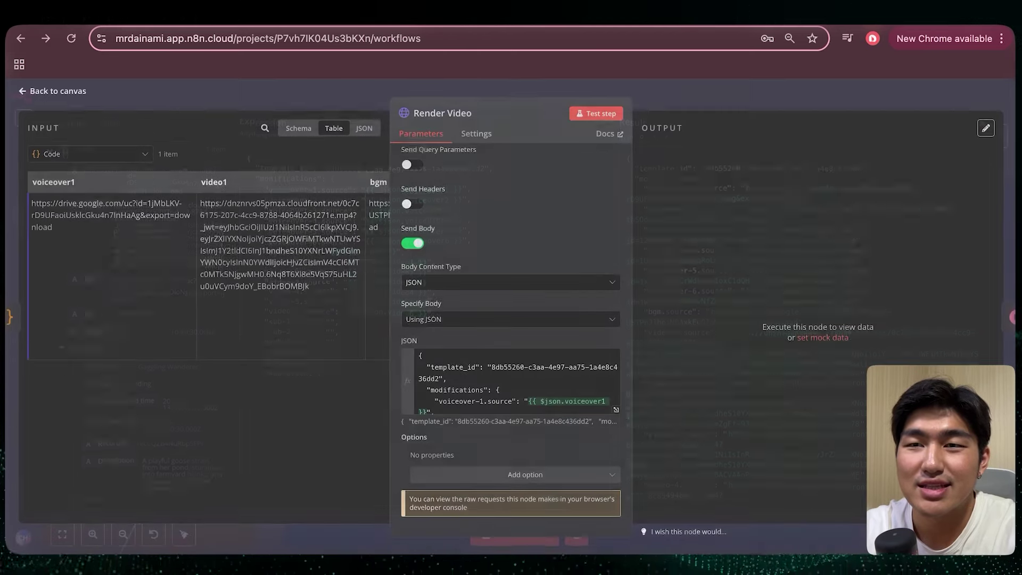
left_click(596, 113)
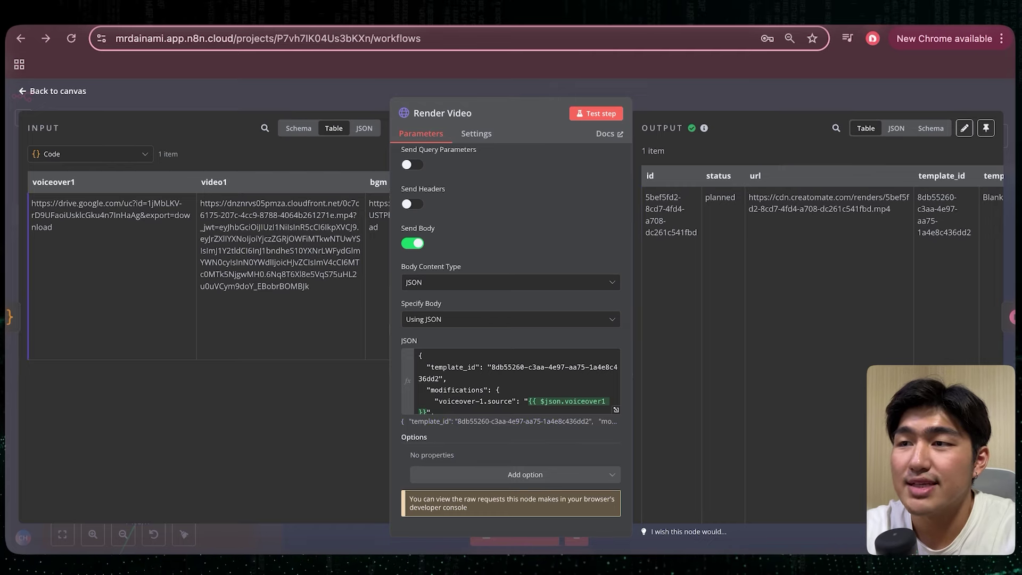
key("Escape")
Step: Check the Wait2 node's time interval settings and run the node from the canvas
double_click(690, 316)
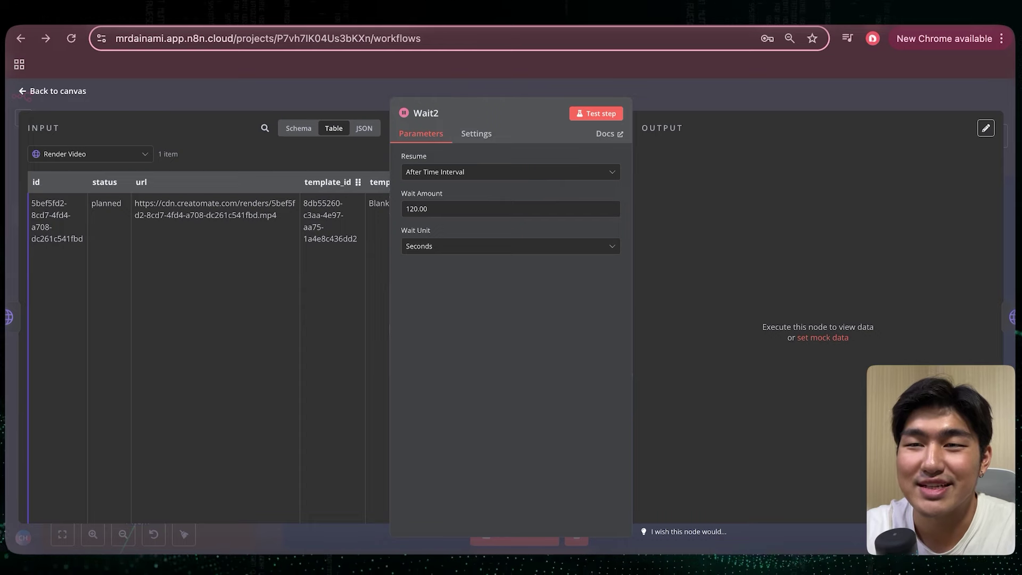
key("Escape")
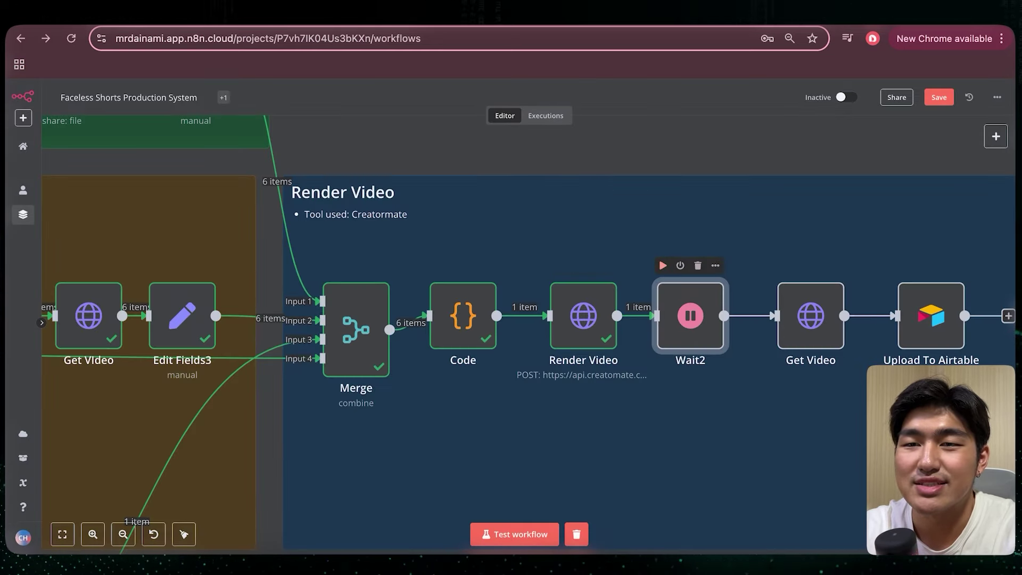
left_click(663, 265)
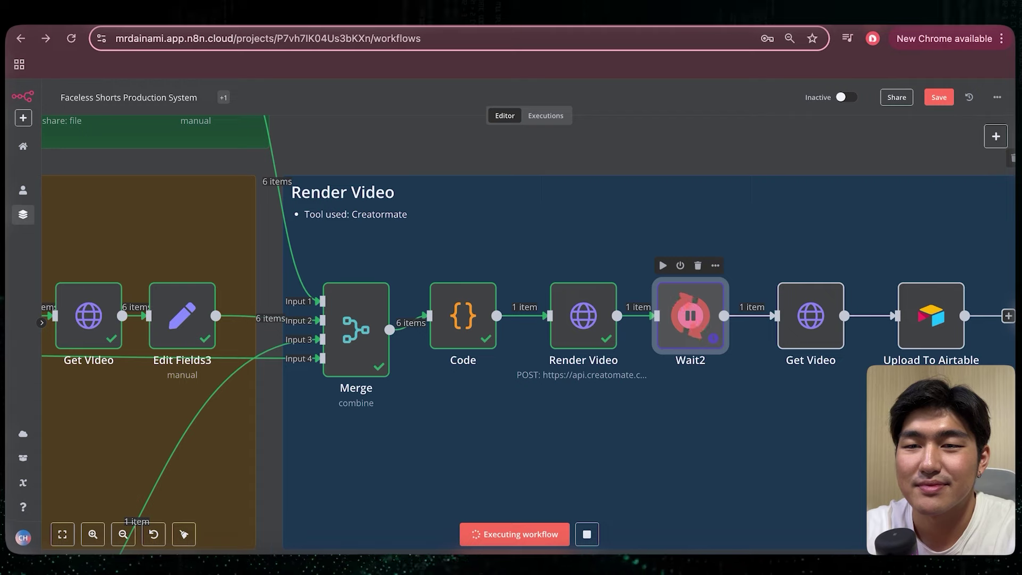
scroll(636, 315, "right", 3)
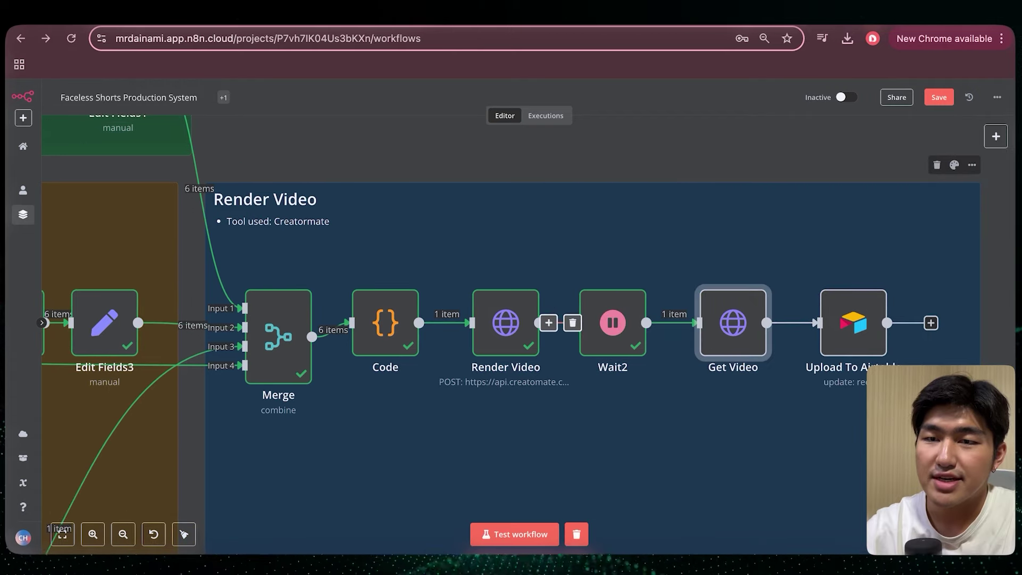
Step: Test the Get Video node with the Wait2 url field as its request URL, and play the downloaded video
double_click(733, 322)
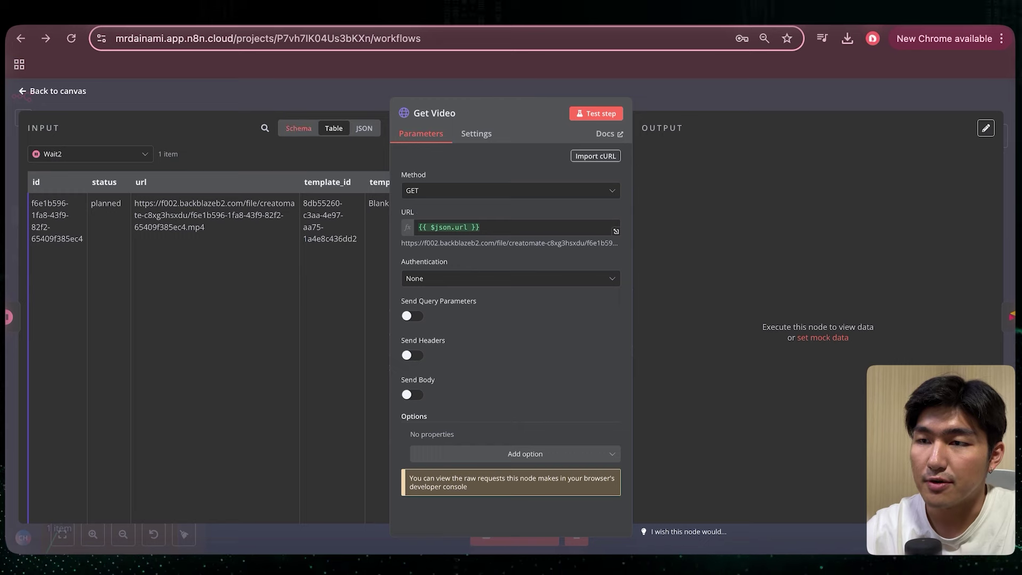
left_click(298, 128)
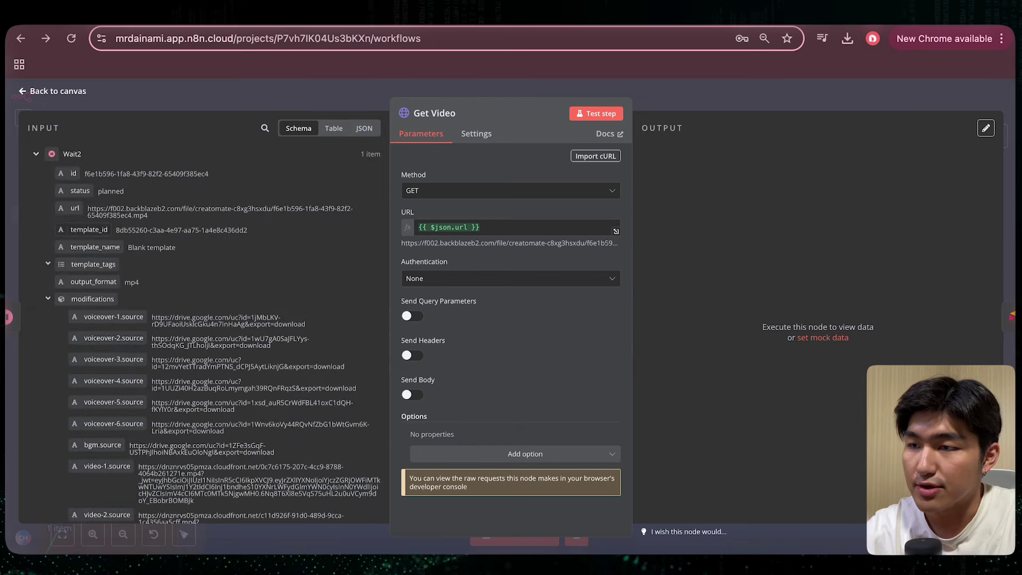
left_click_drag(74, 208, 510, 227)
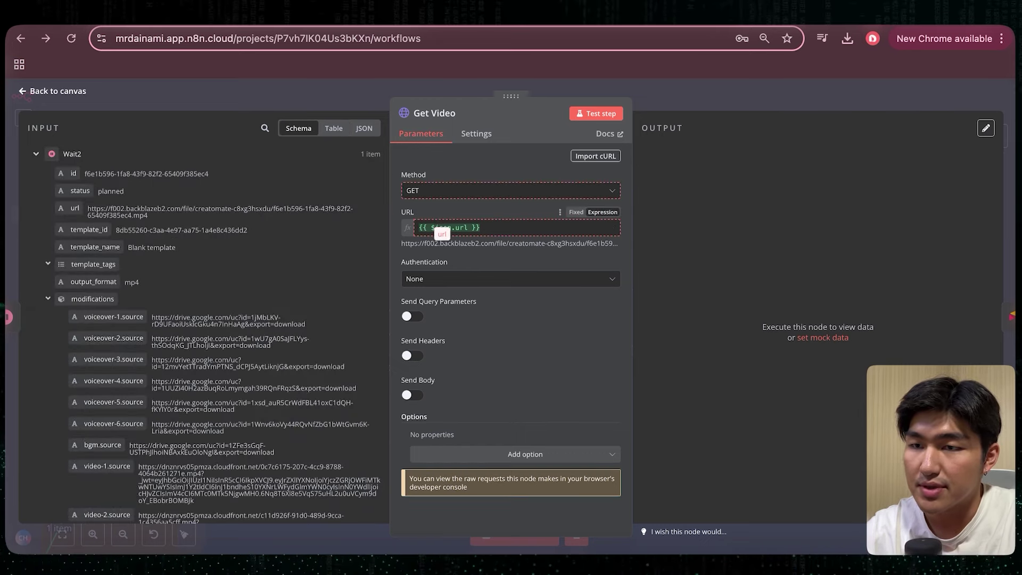
left_click(595, 113)
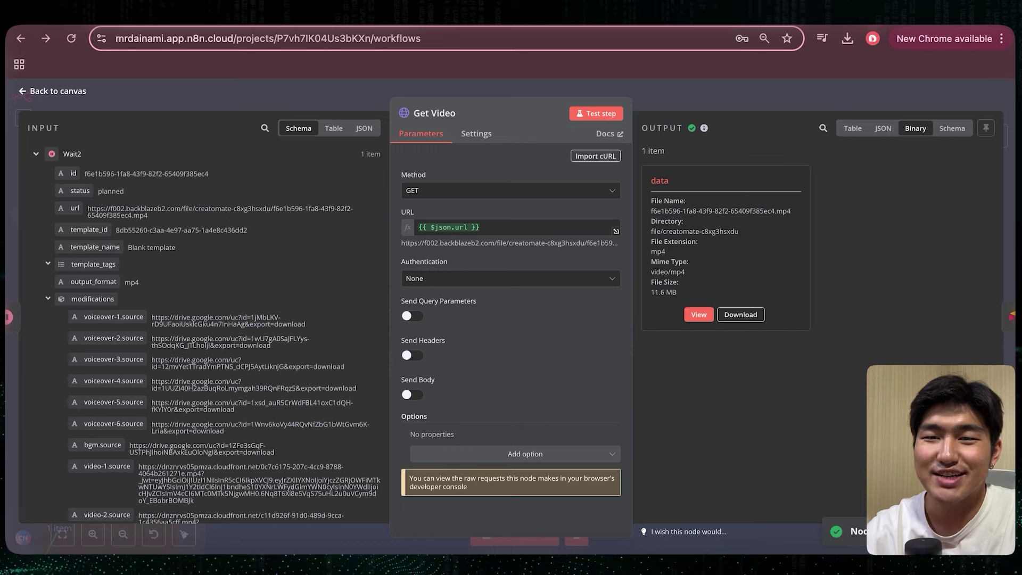
left_click(698, 314)
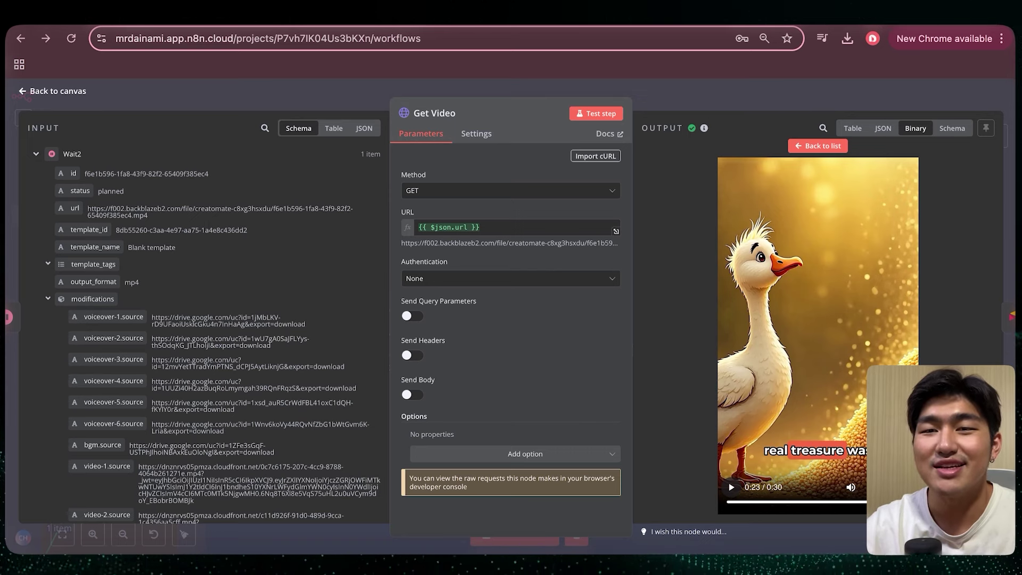
key("Escape")
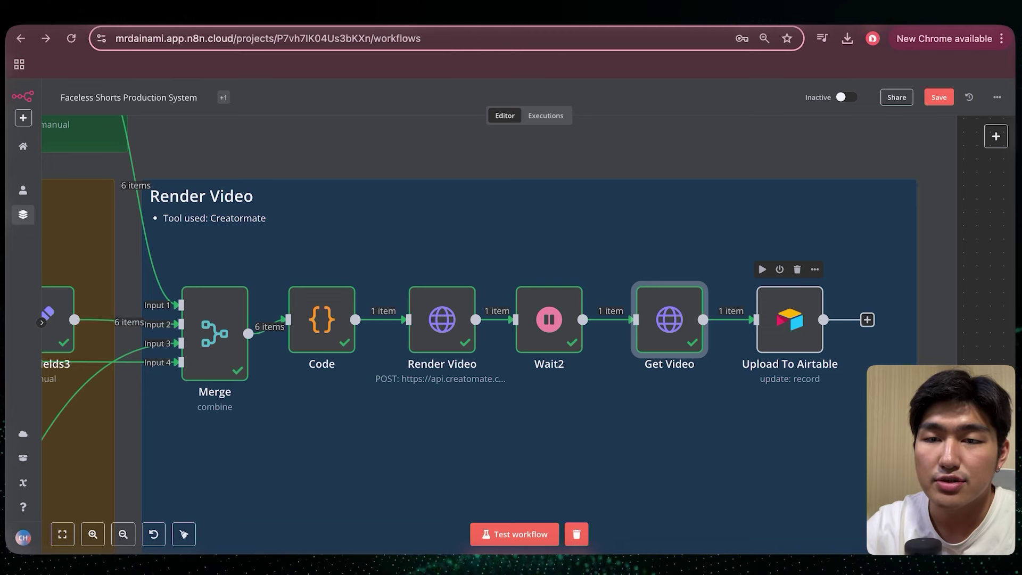
Step: Review the Upload To Airtable node's record update mapping and remove the Name column from the values to update
double_click(789, 320)
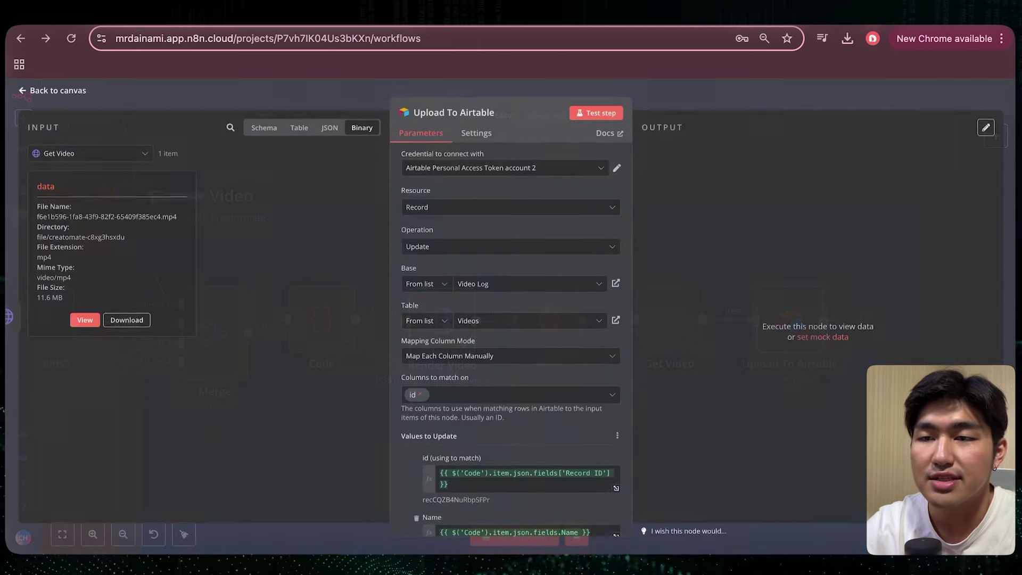
scroll(511, 250, "up", 2)
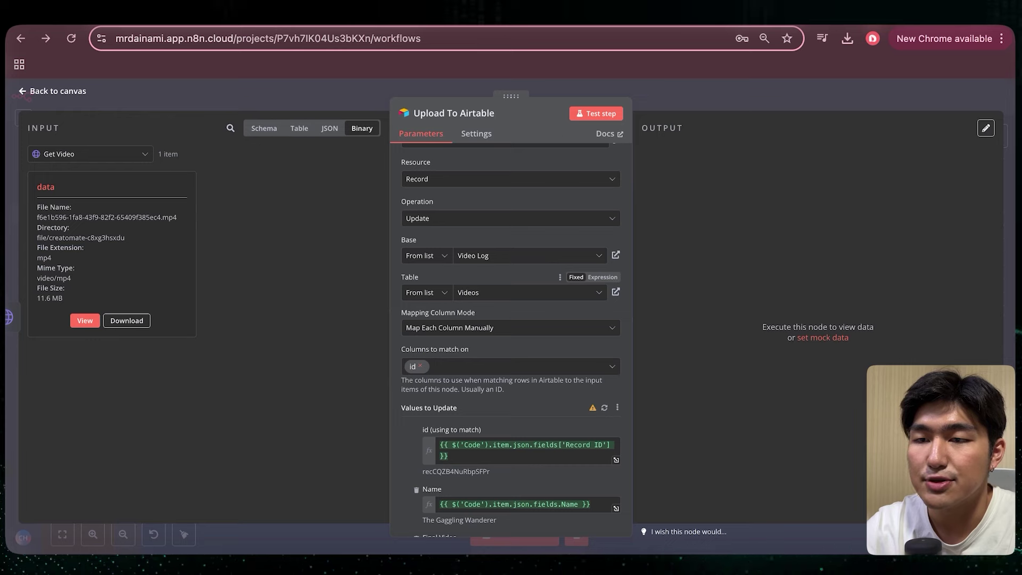
scroll(511, 330, "down", 2)
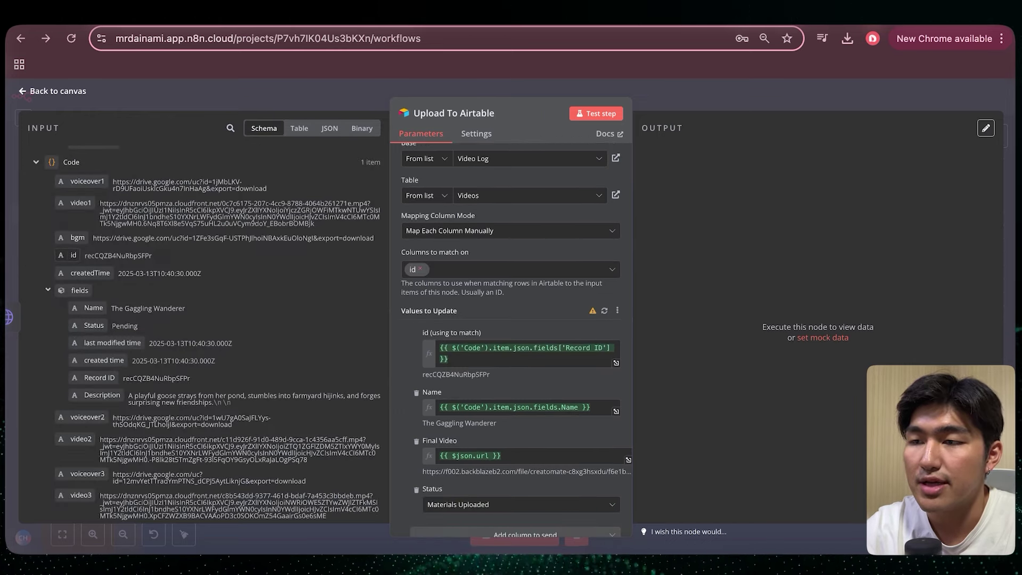
mouse_move(73, 256)
left_mouse_down()
mouse_move(217, 277)
mouse_move(511, 405)
mouse_move(197, 258)
mouse_move(67, 253)
left_mouse_up()
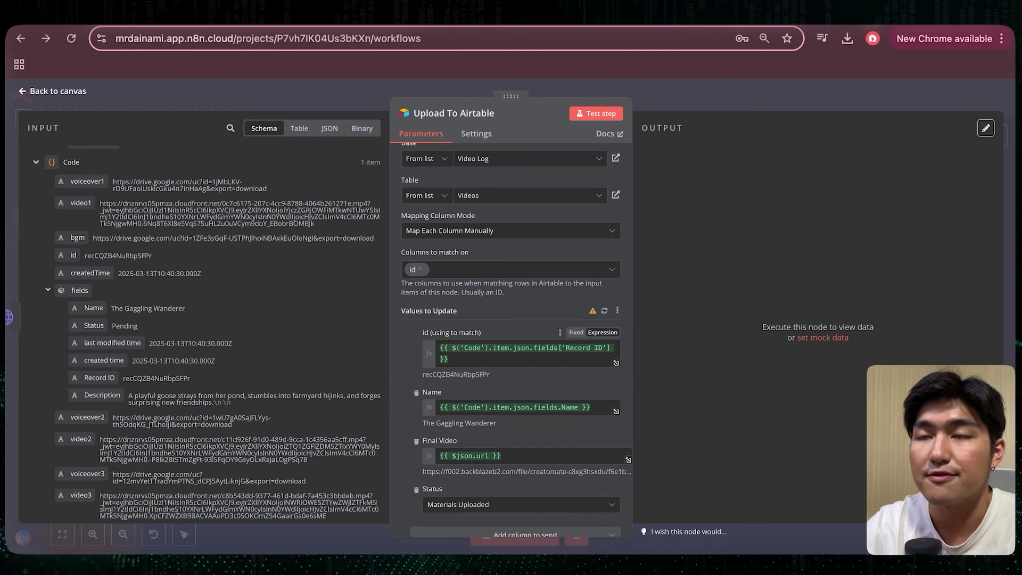
scroll(417, 383, "down", 1)
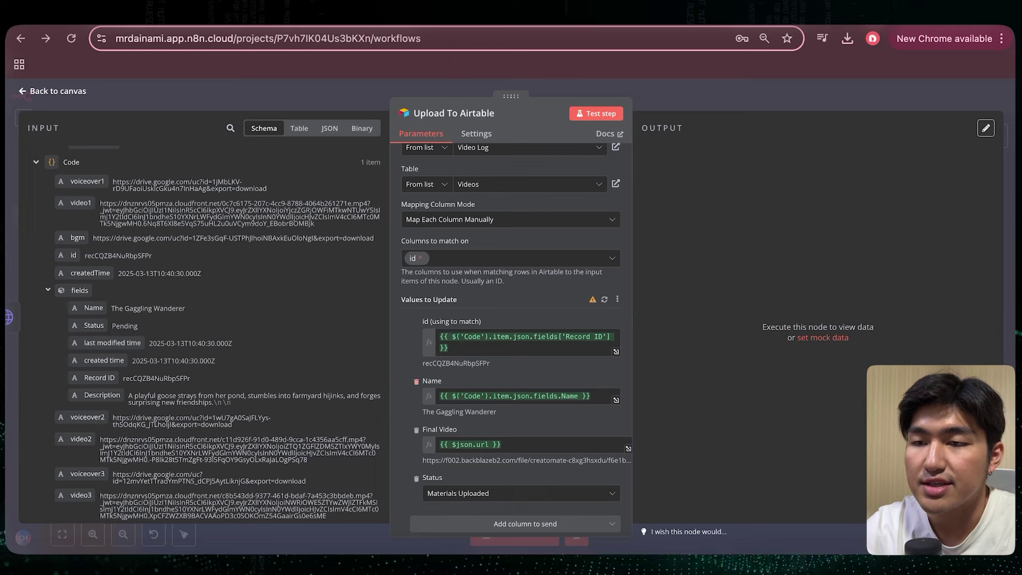
left_click(416, 381)
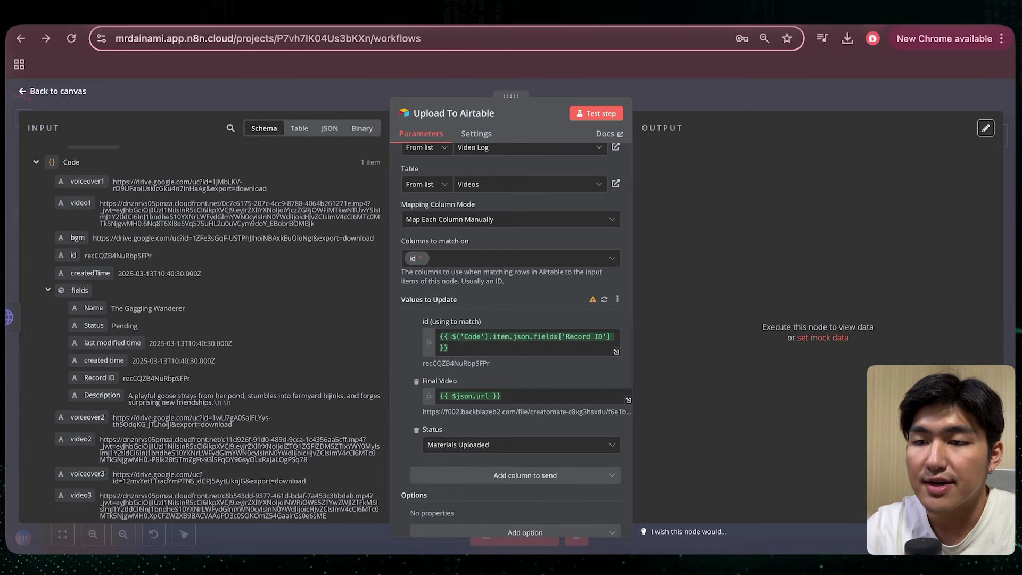
Step: Check the Get Video url field behind the Final Video mapping, and test the Upload To Airtable node
scroll(202, 330, "down", 10)
scroll(203, 330, "up", 8)
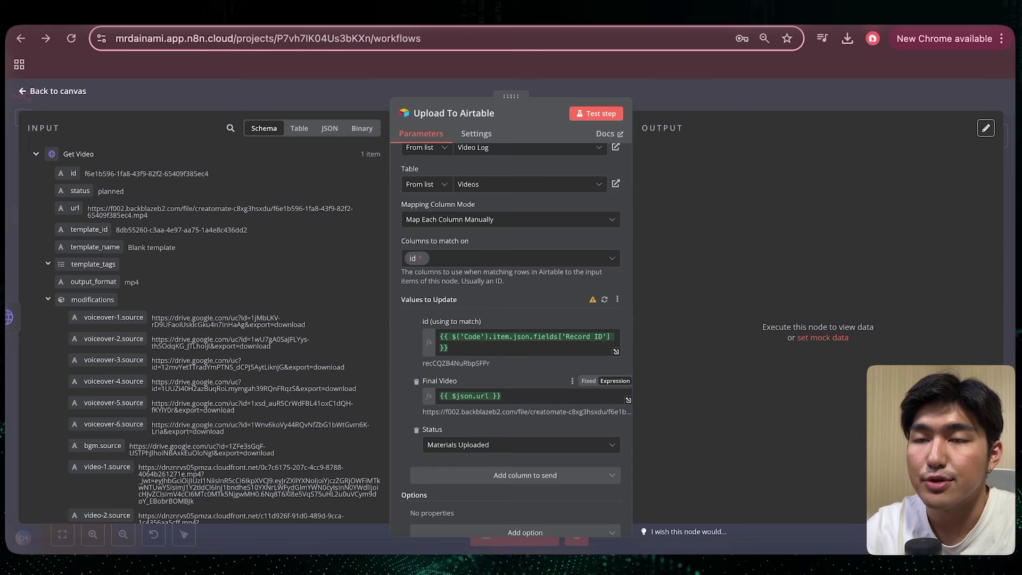
left_click(596, 113)
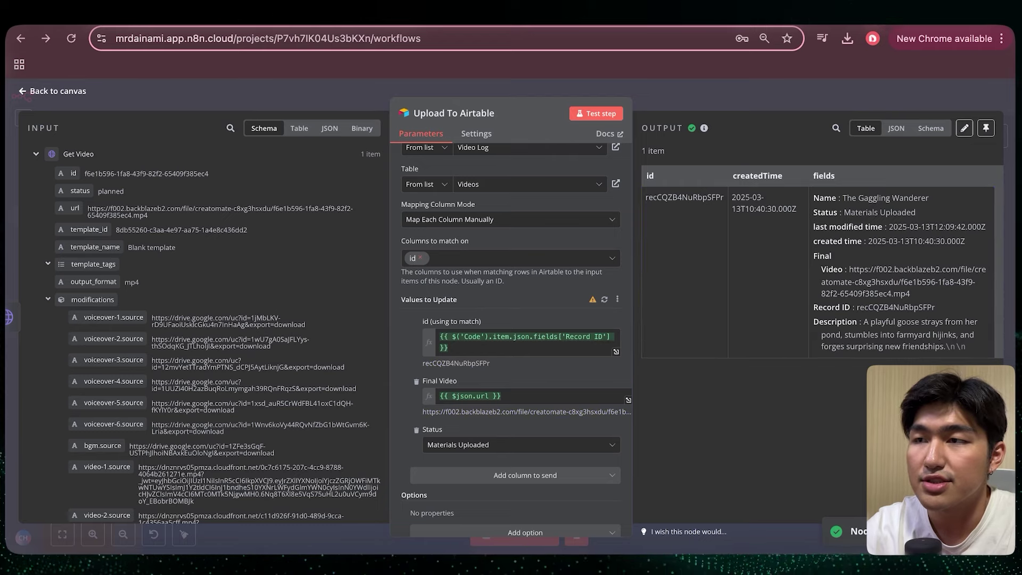
Step: Switch to Airtable, play The Gaggling Wanderer's Final Video link, return to the n8n canvas, and save the workflow
left_click(112, 15)
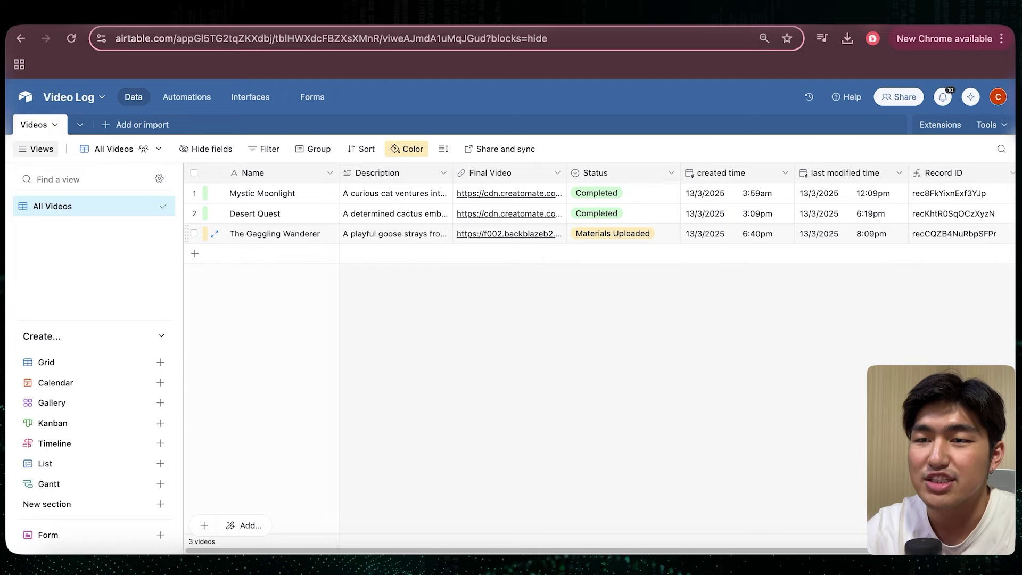
left_click(509, 234)
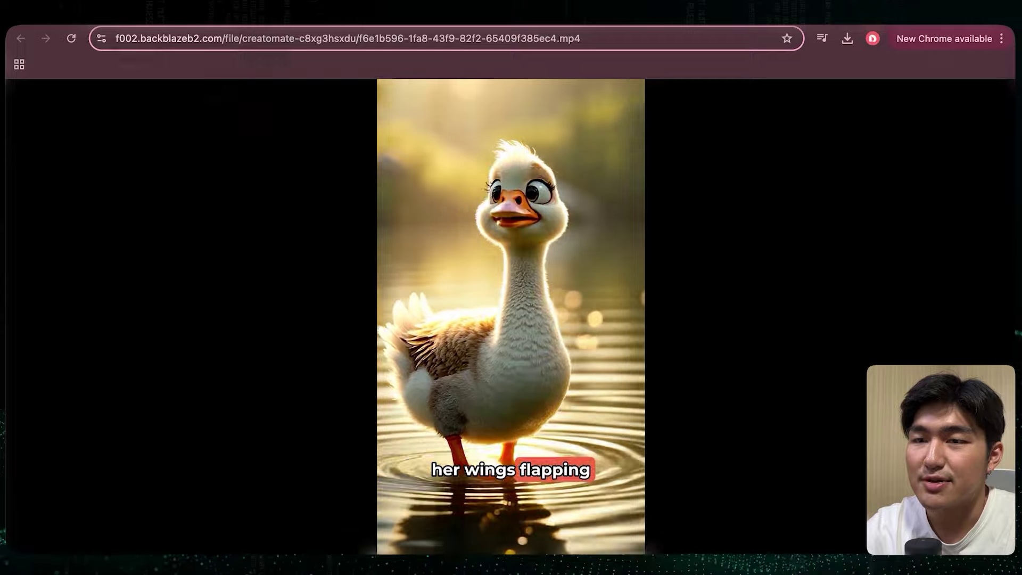
key("super+w")
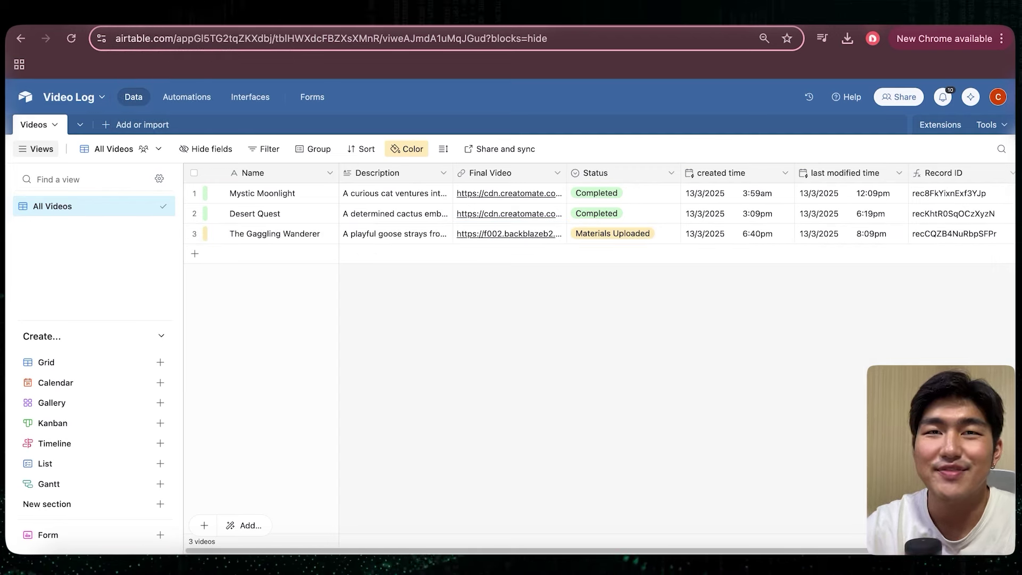
key("super+w")
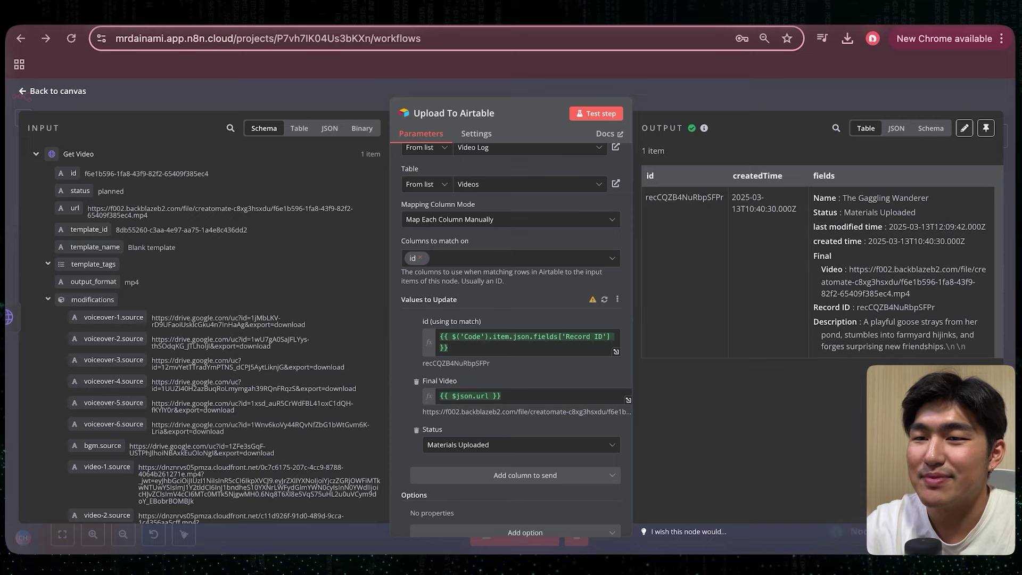
key("Escape")
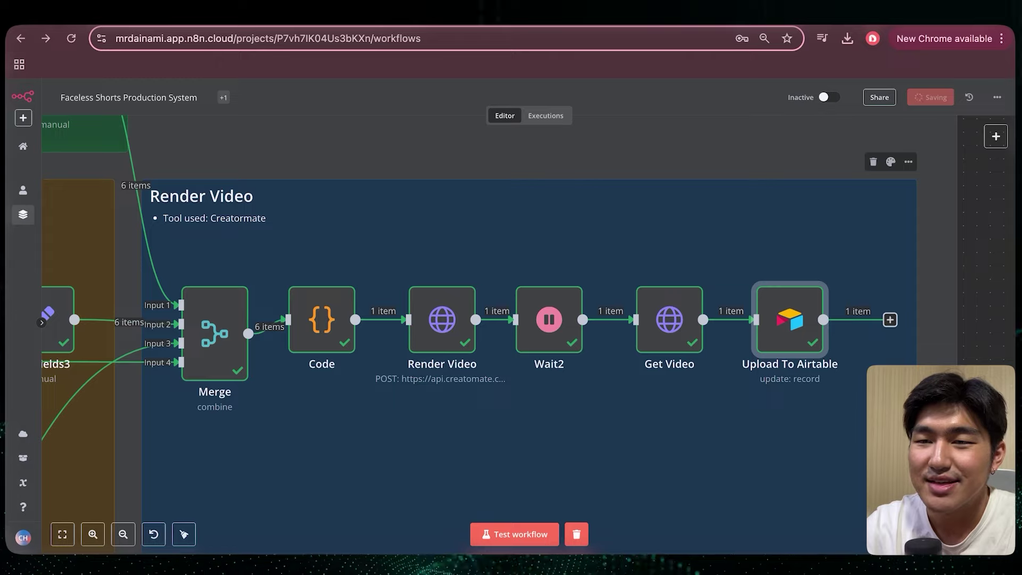
Step: Look over the complete Content Production System, and inspect the Video Publishing System's nodes up close
scroll(527, 320, "down", 10)
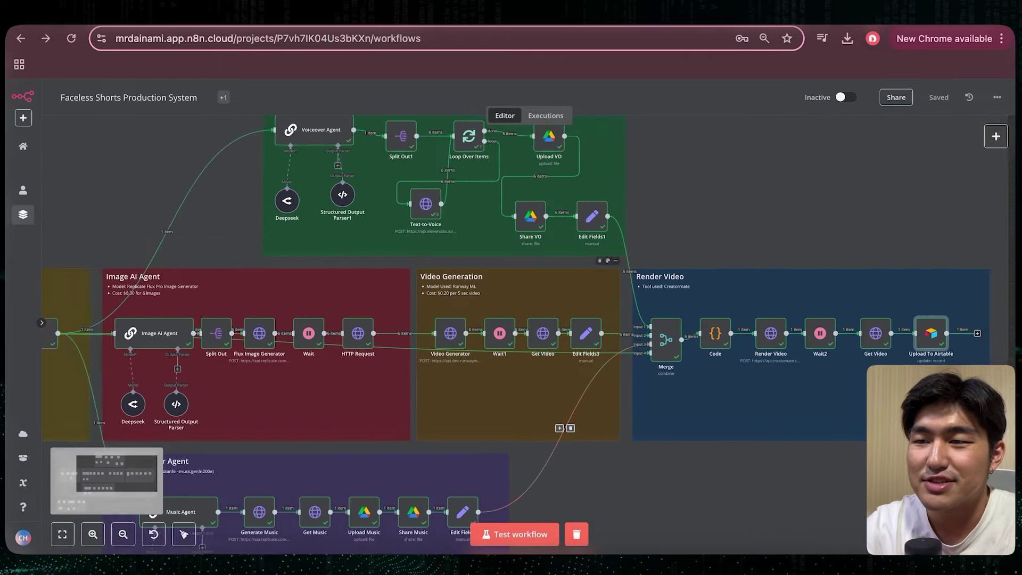
scroll(526, 319, "up", 2)
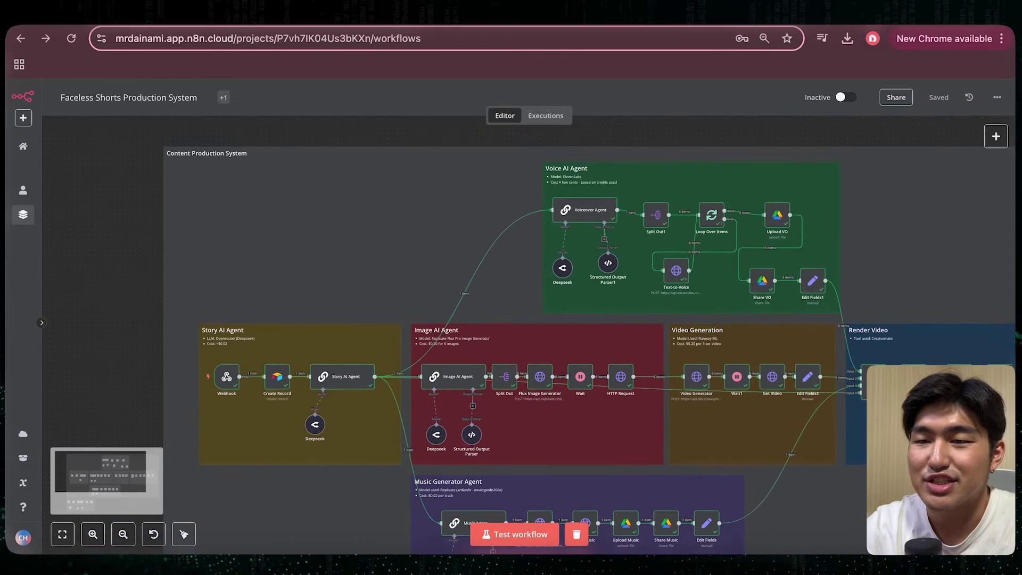
scroll(526, 320, "right", 3)
scroll(526, 319, "down", 1)
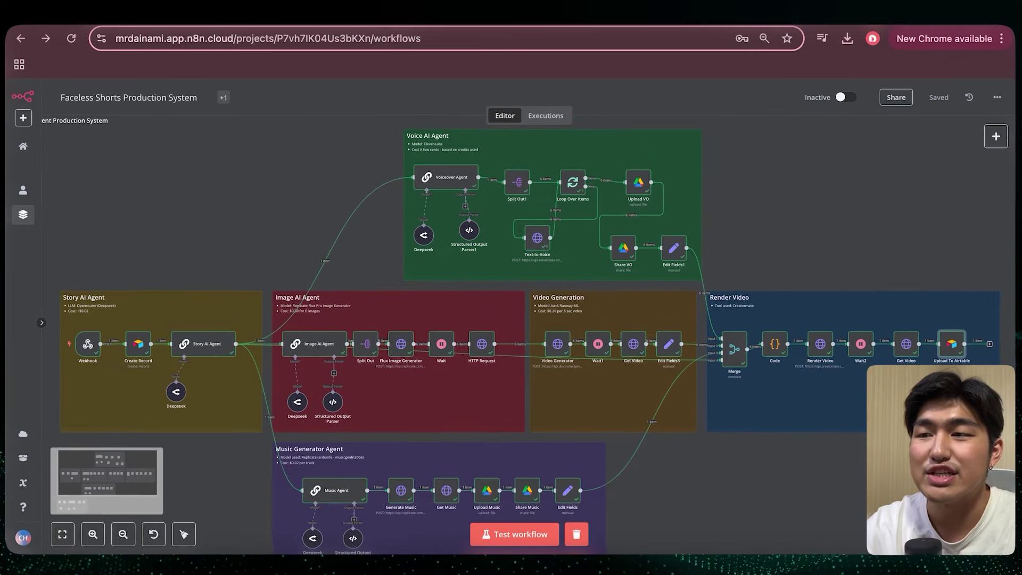
scroll(527, 320, "left", 1)
scroll(527, 319, "down", 1)
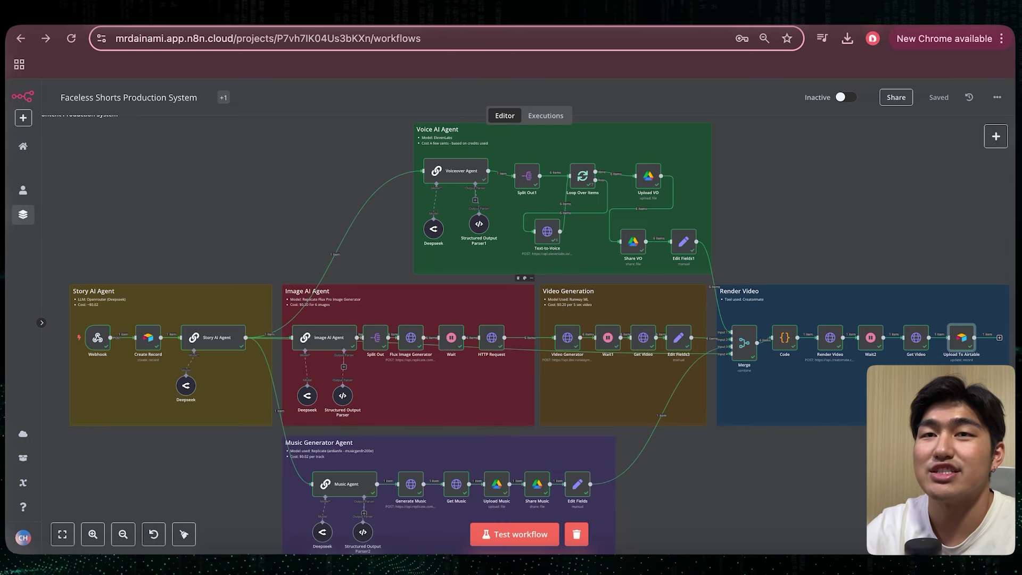
scroll(527, 362, "up", 1)
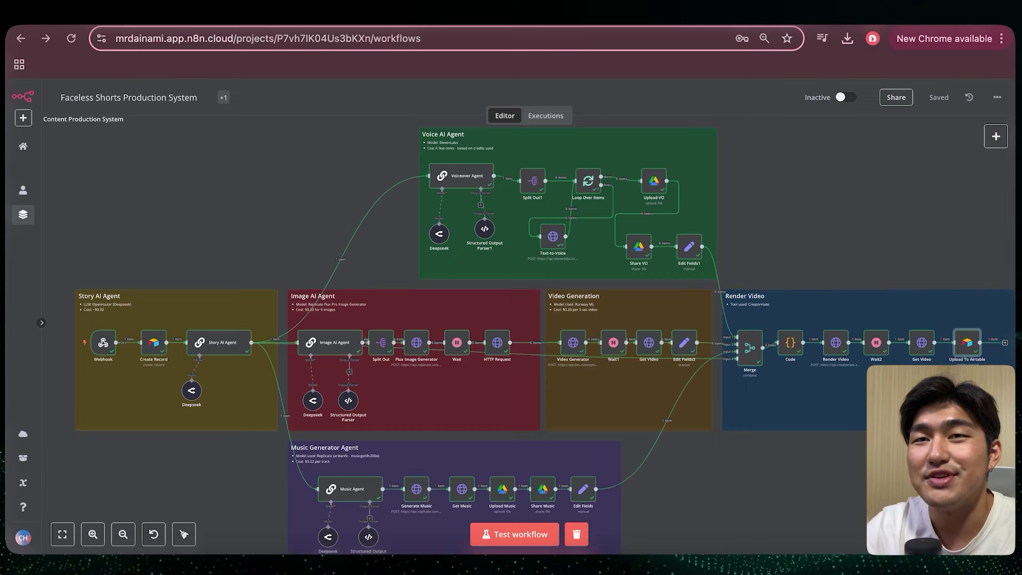
scroll(527, 319, "down", 5)
scroll(527, 319, "left", 2)
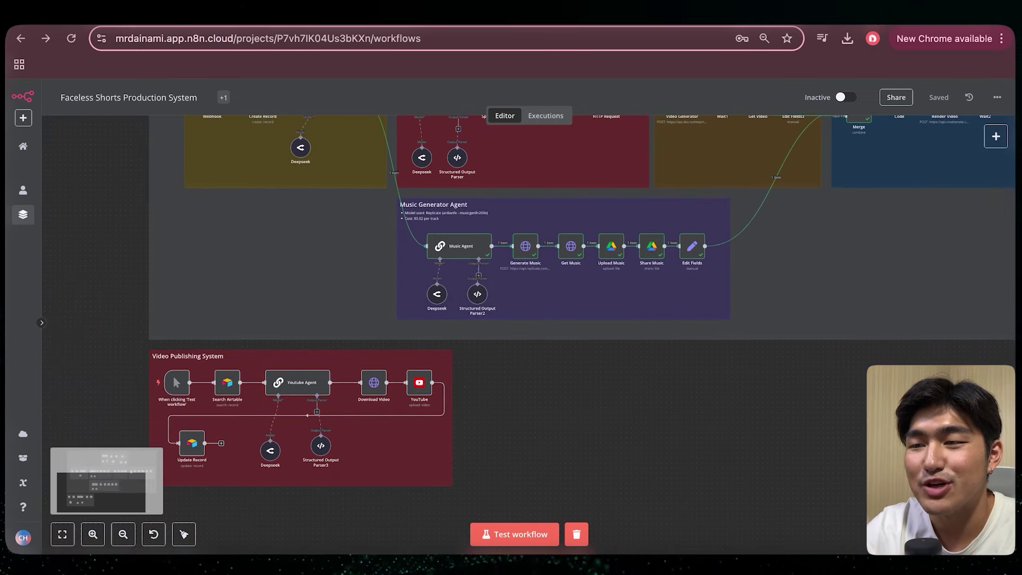
scroll(173, 376, "up", 5, "ctrl")
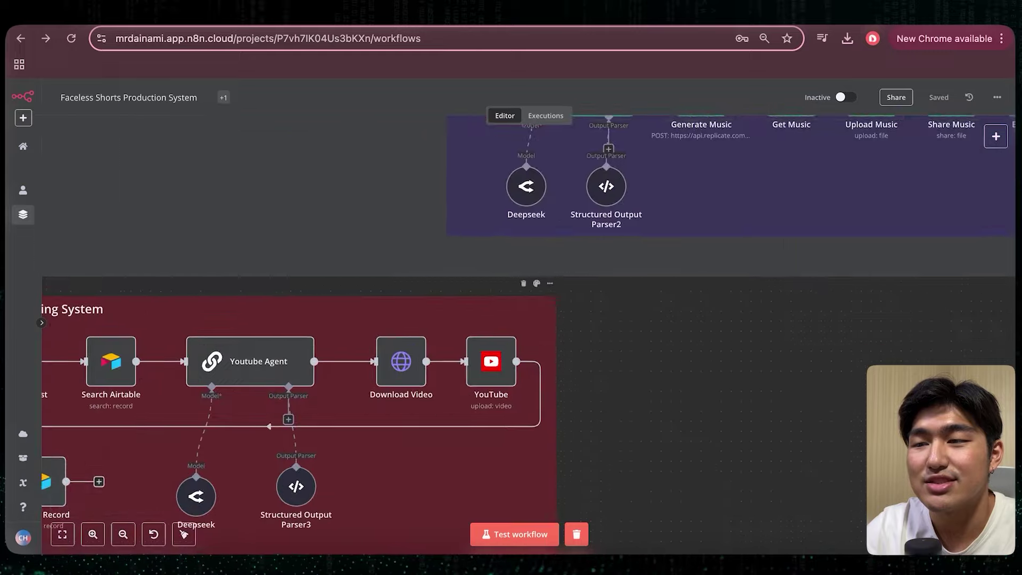
Step: Open the Search Airtable node in the Video Publishing System, and switch to the Video Log base in Airtable
scroll(173, 376, "left", 3)
scroll(436, 346, "down", 3)
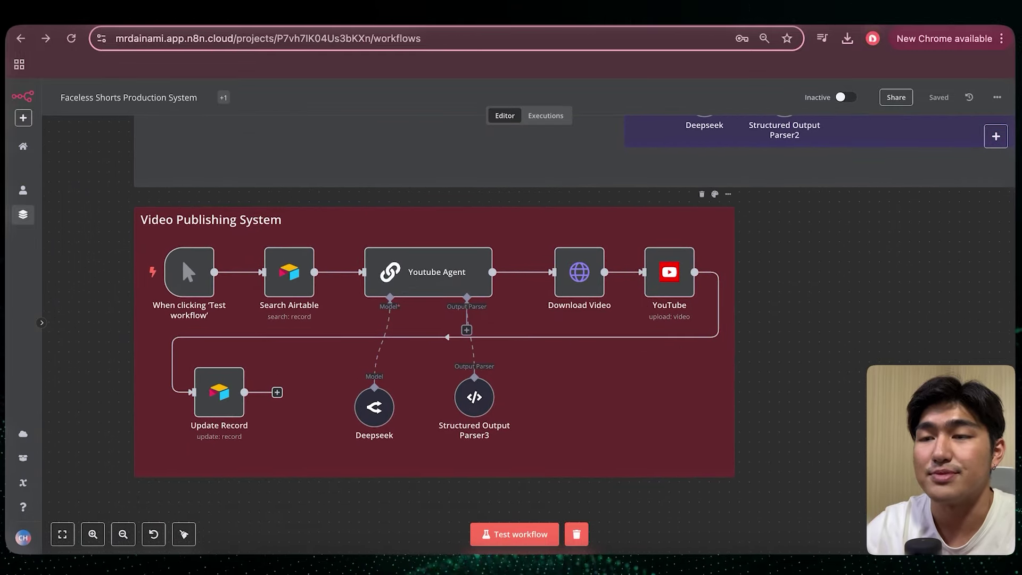
mouse_move(189, 272)
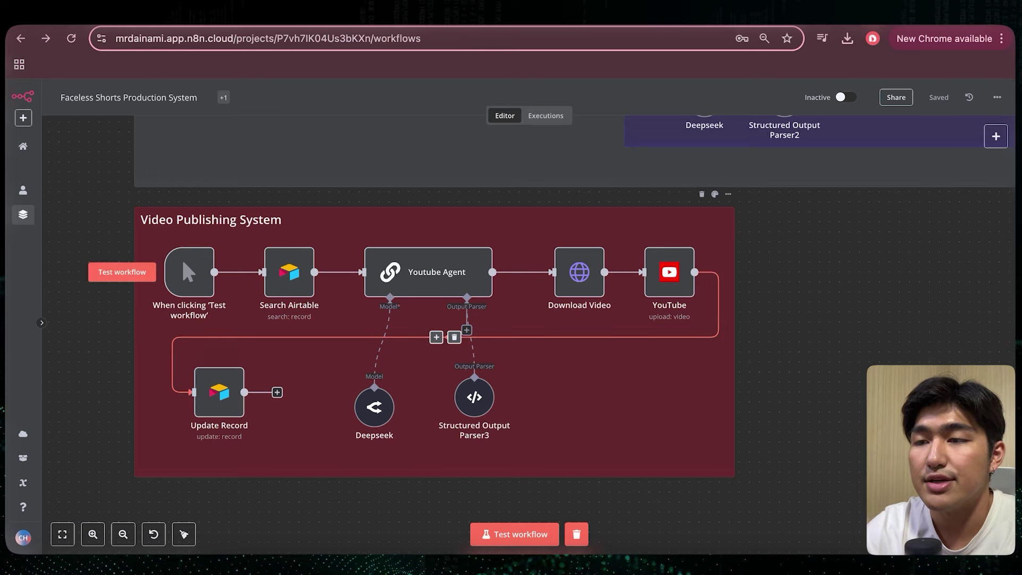
mouse_move(289, 271)
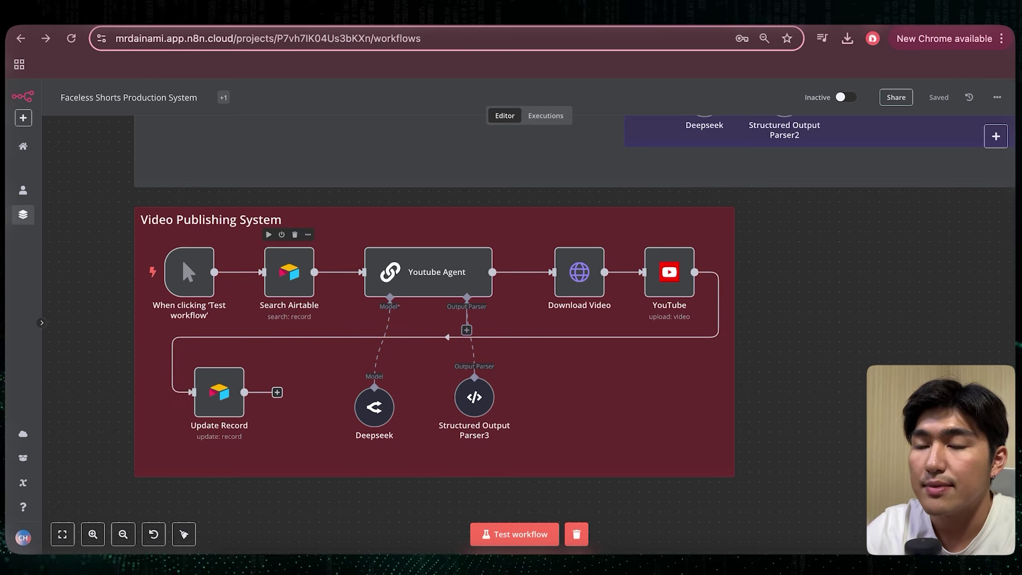
left_click(289, 271)
double_click(289, 272)
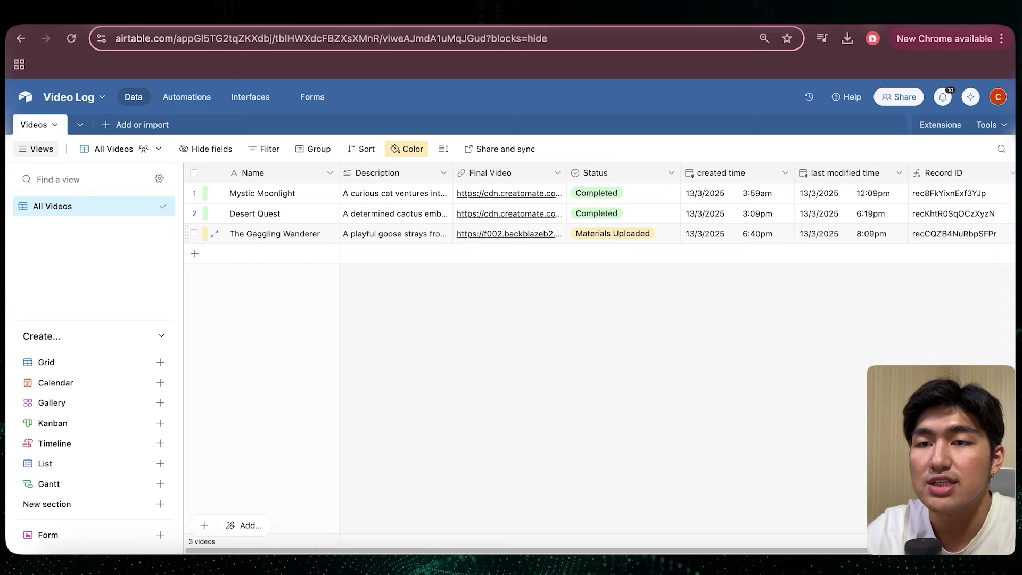
Step: Set The Gaggling Wanderer's Status to Ready To Upload in Airtable, and return to the Search Airtable node in n8n
left_click(622, 233)
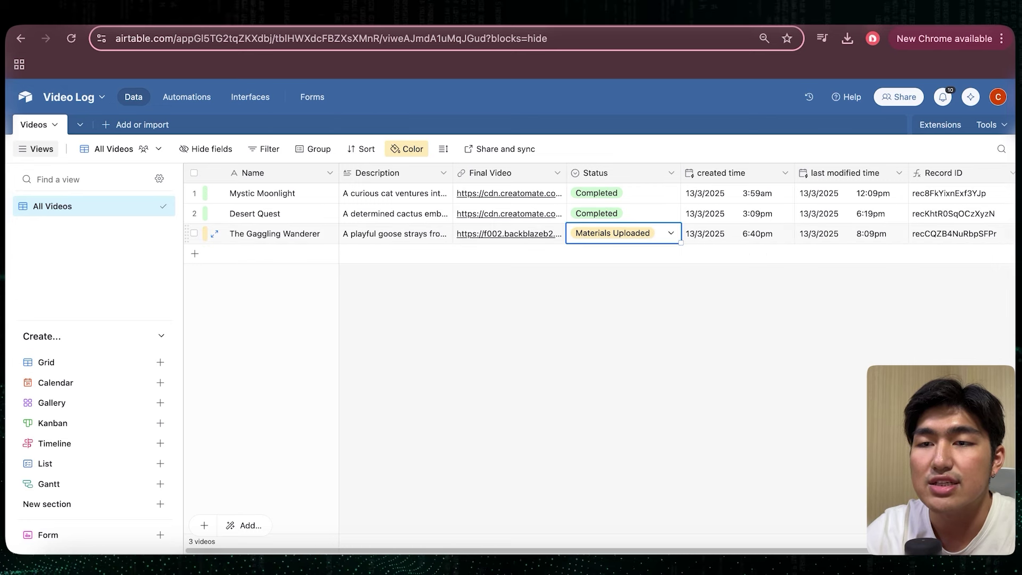
key("Return")
key("Down")
key("Return")
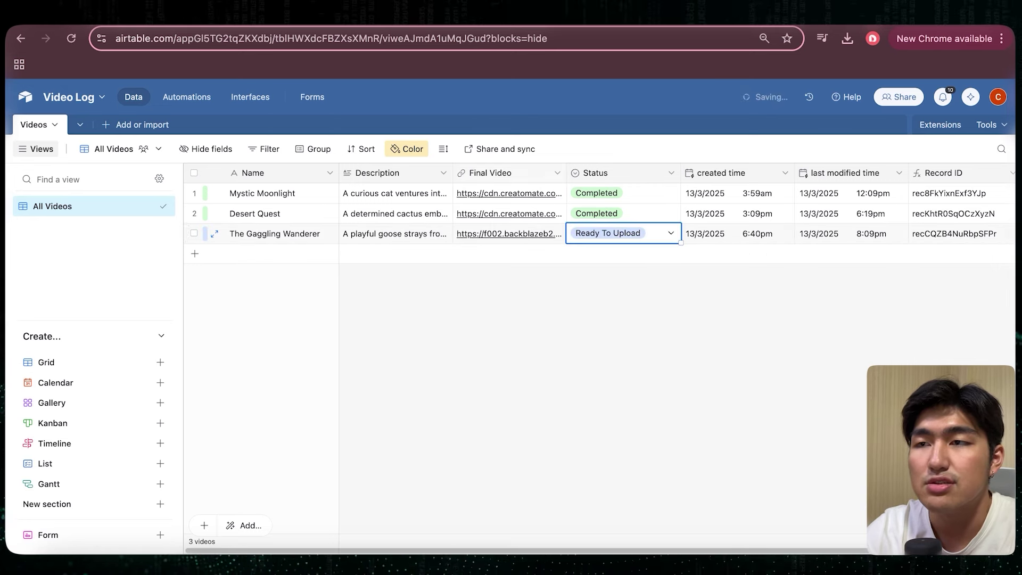
key("ctrl+Tab")
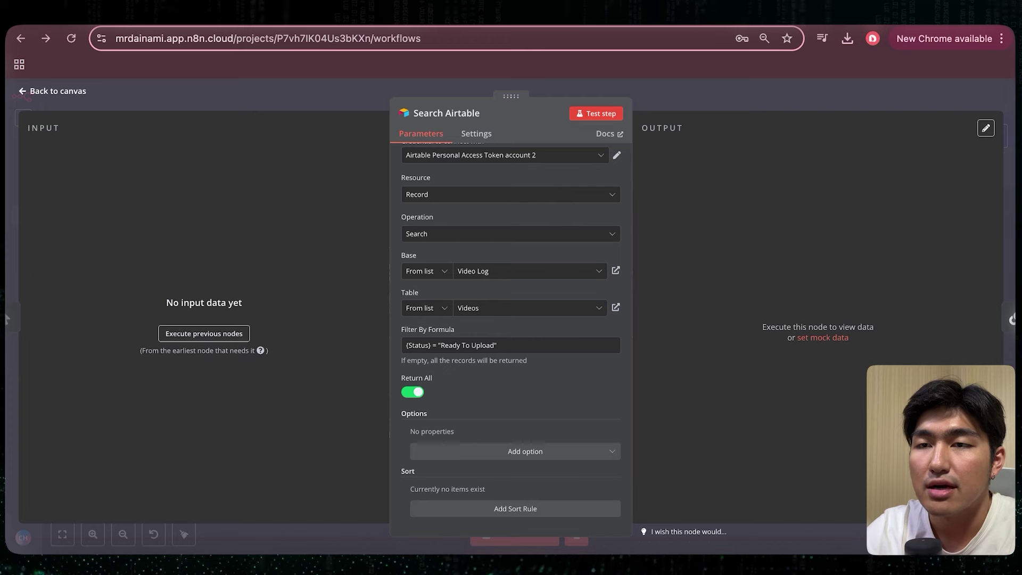
Step: Test the Search Airtable node, look over the returned record's fields, and go back to the canvas
left_click(596, 114)
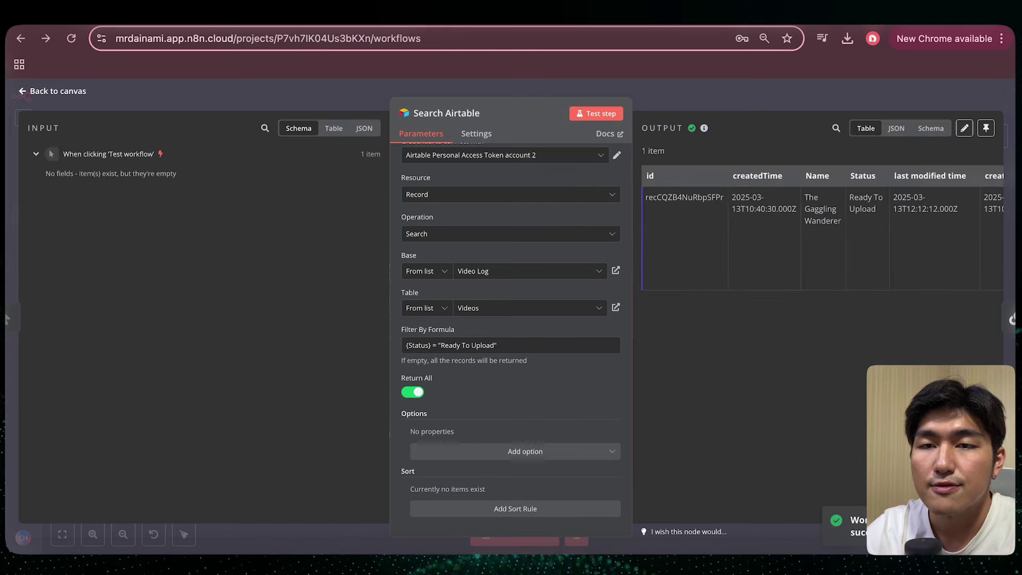
scroll(822, 229, "right", 2)
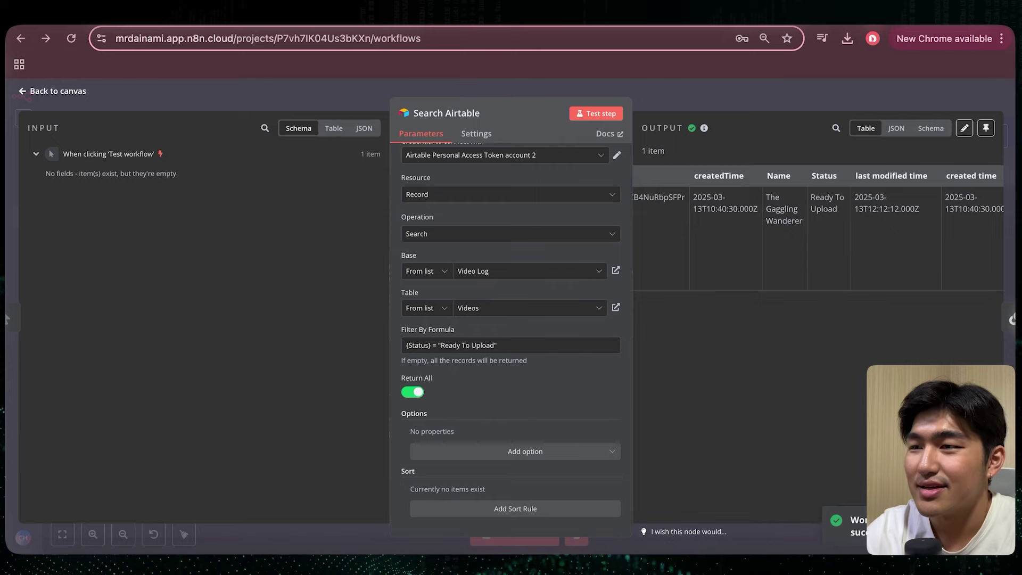
key("Escape")
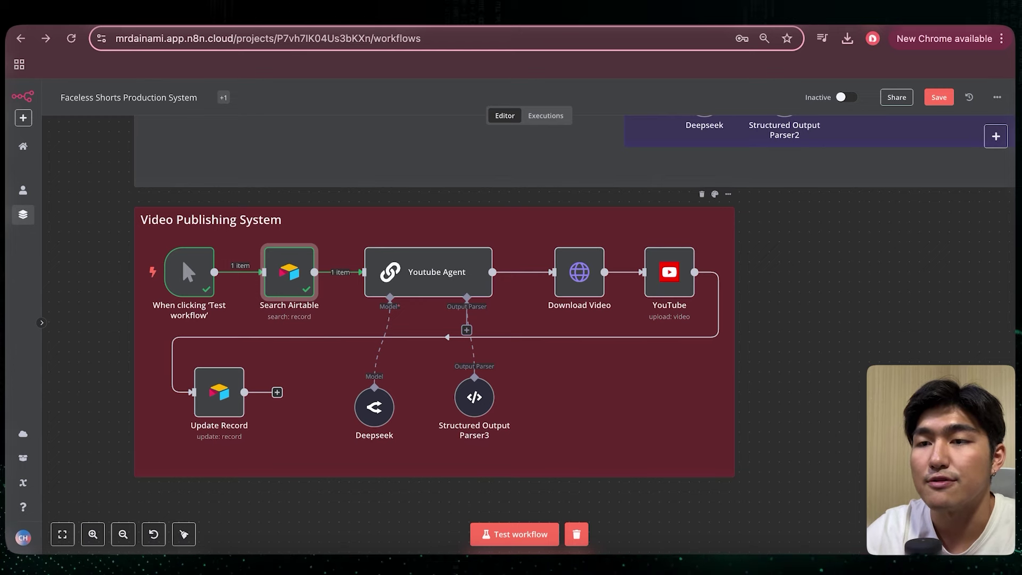
Step: Review the Youtube Agent's full prompt expression and the JSON example in Structured Output Parser3
double_click(429, 272)
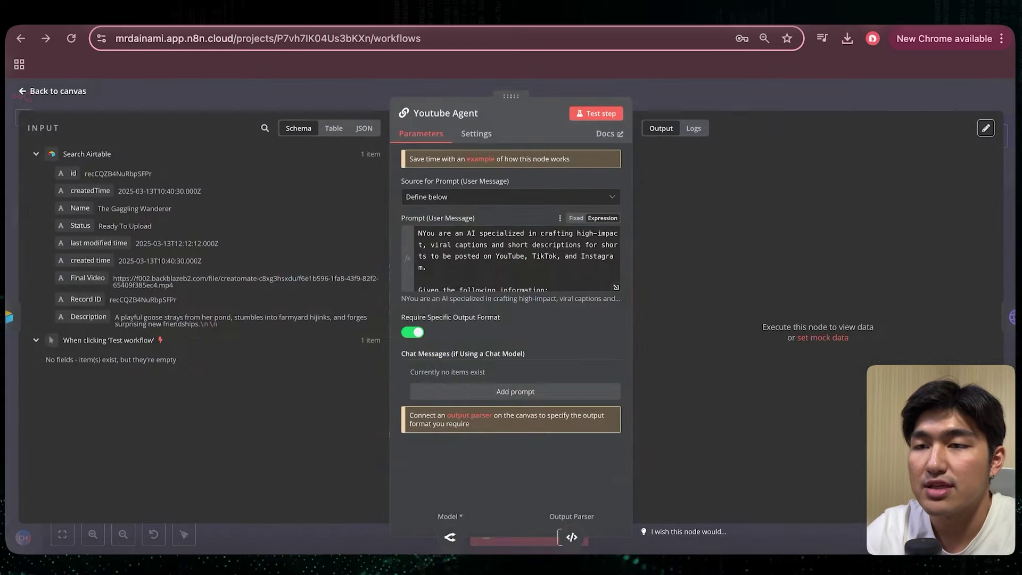
left_click(615, 288)
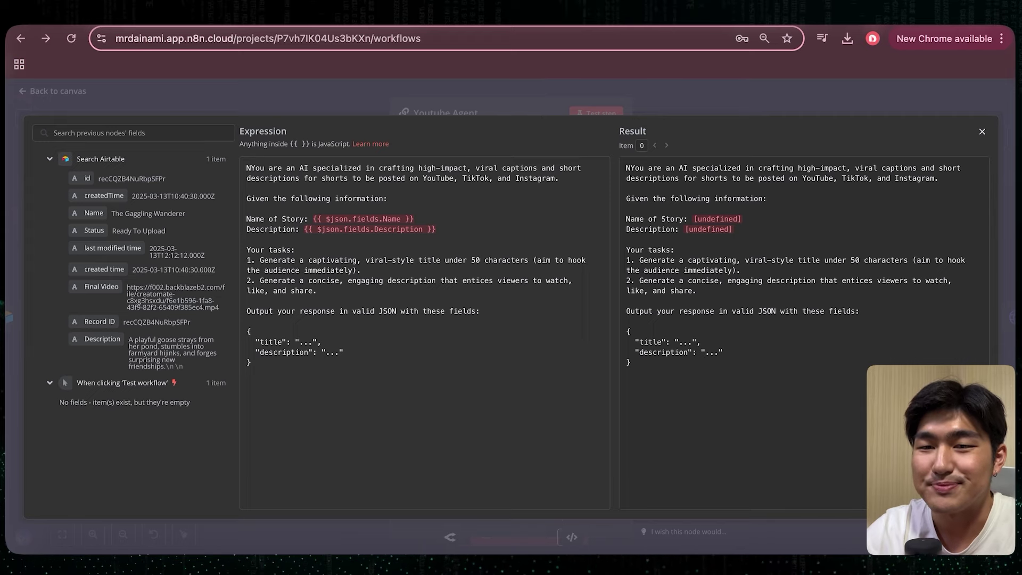
key("Escape")
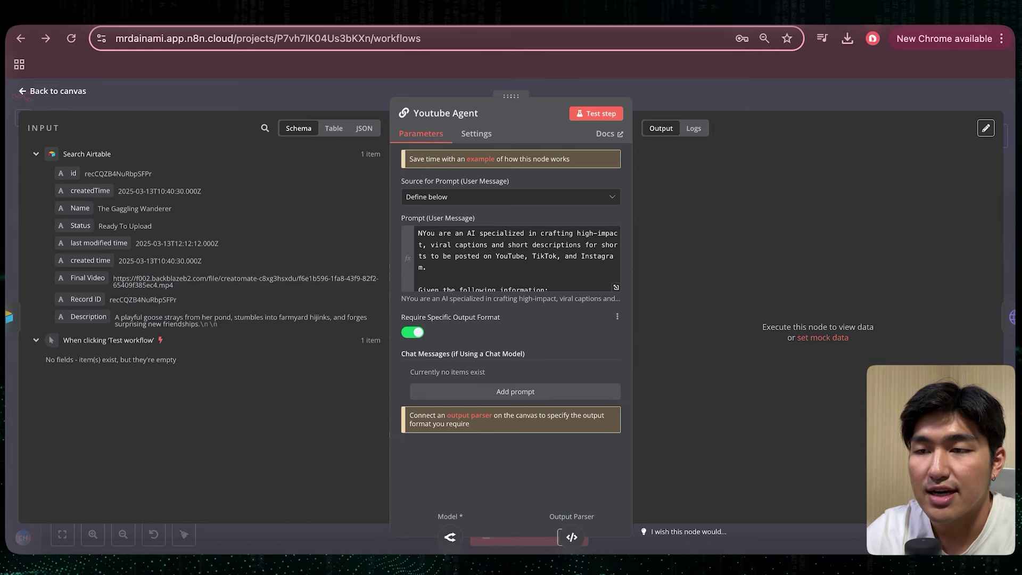
key("Escape")
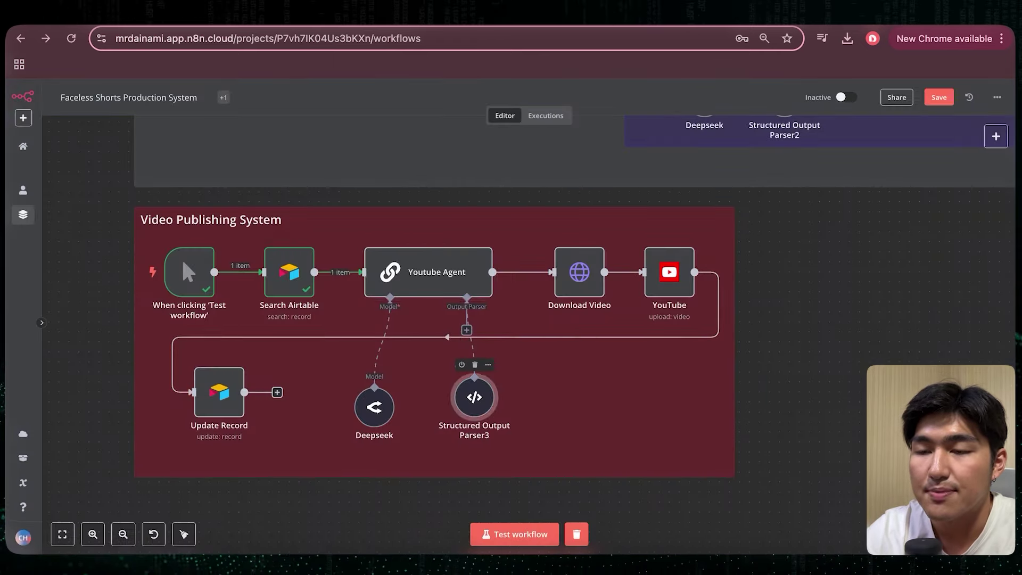
double_click(472, 397)
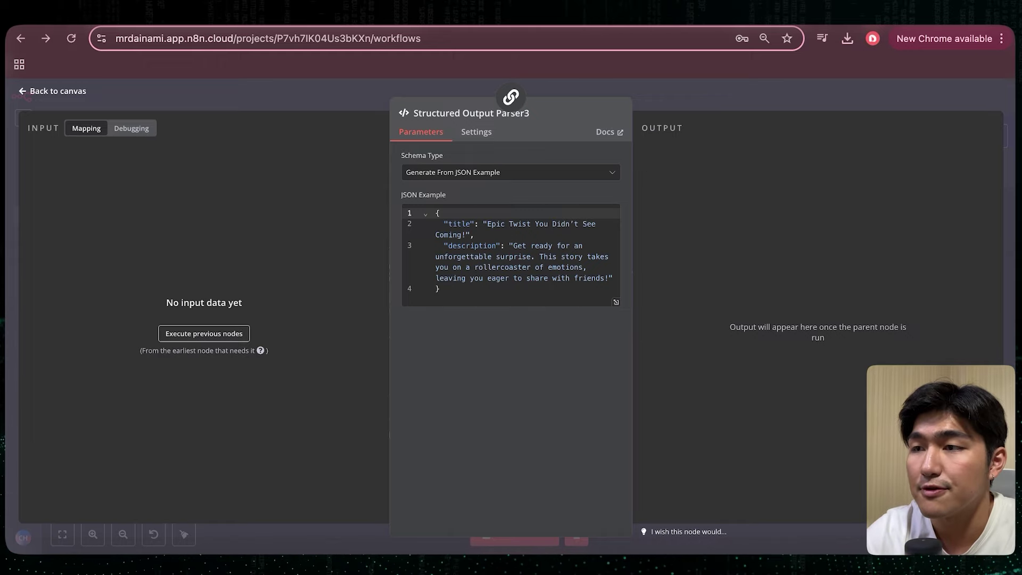
key("Escape")
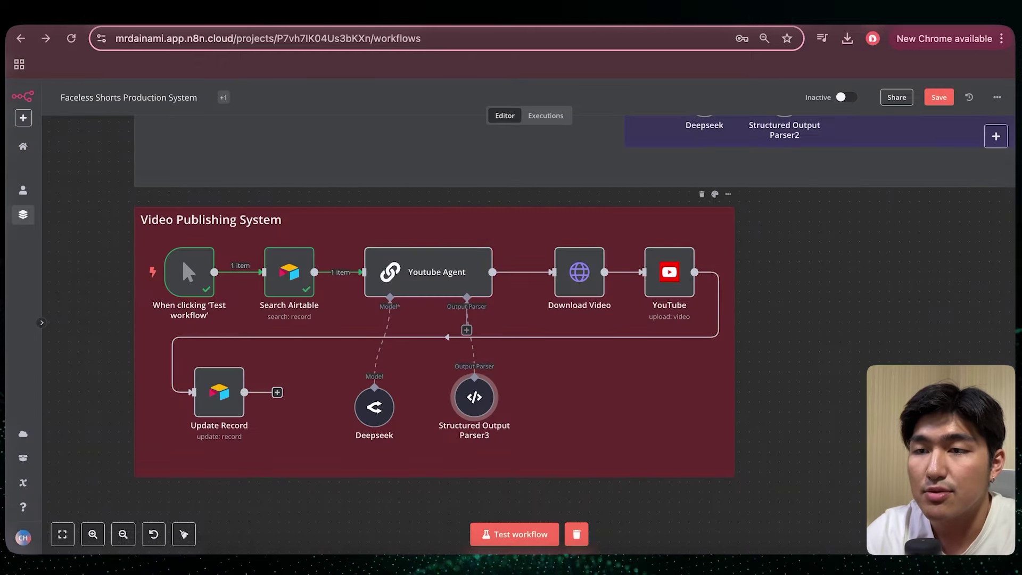
Step: Run the Youtube Agent node and check its generated title and description
left_click(446, 234)
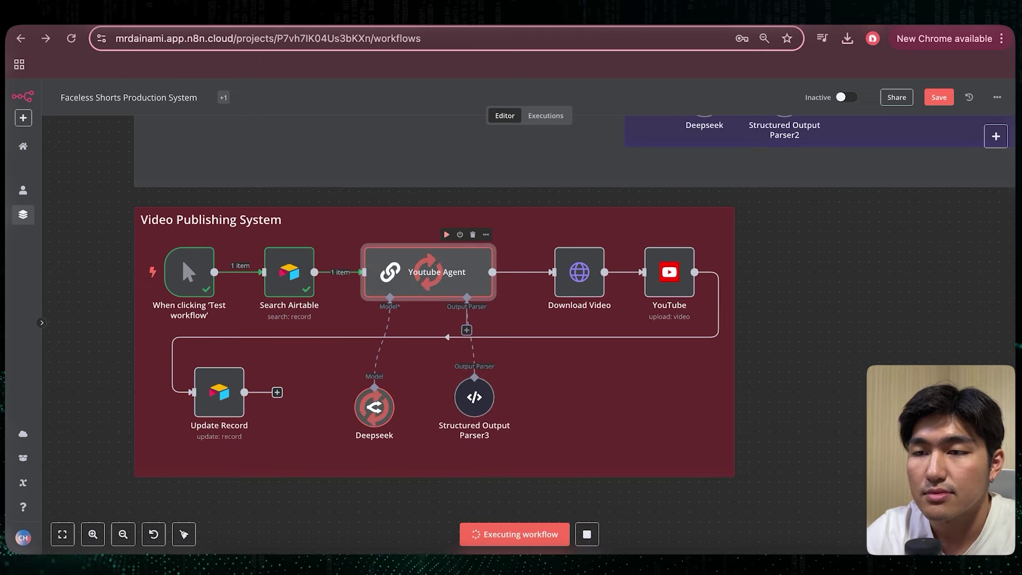
key("Return")
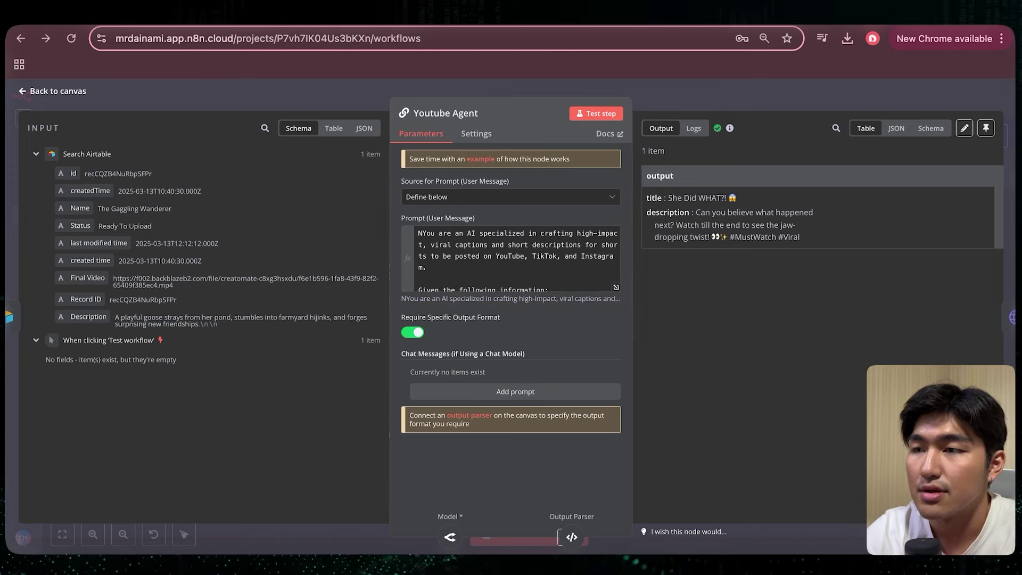
key("Escape")
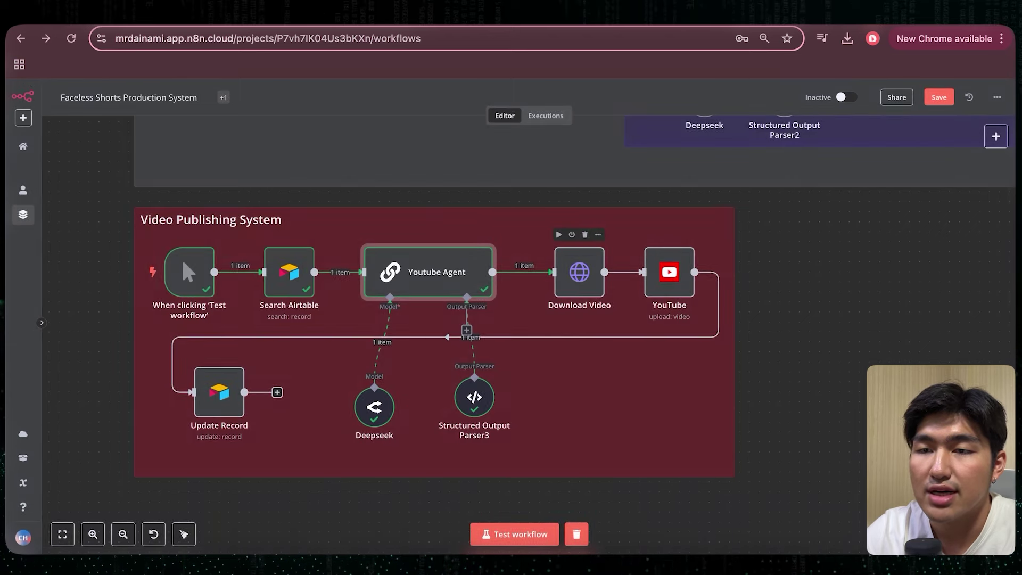
Step: Review the Final Video mapping in the Download Video node's URL, and test the node
left_click_drag(579, 272, 569, 272)
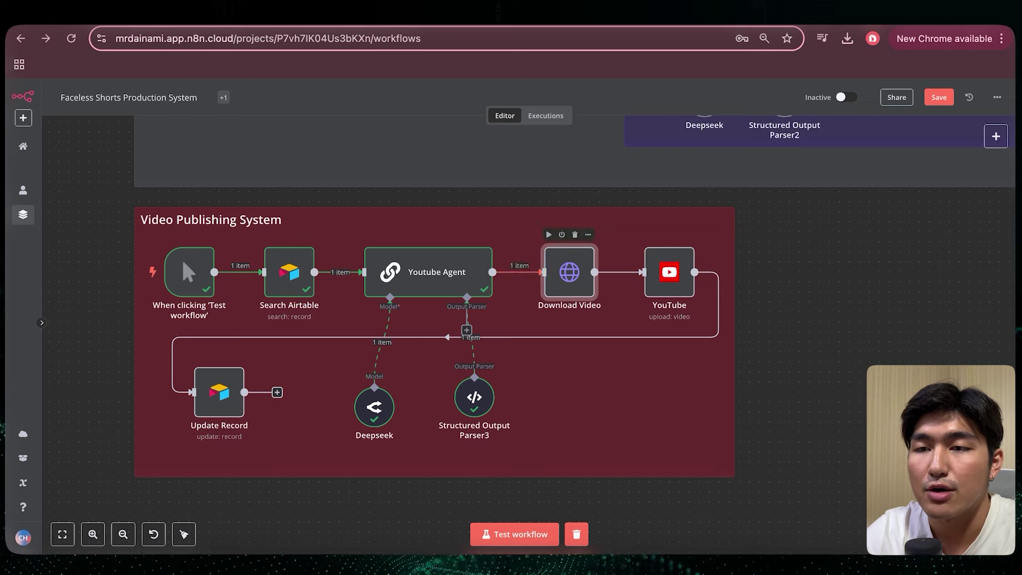
key("Return")
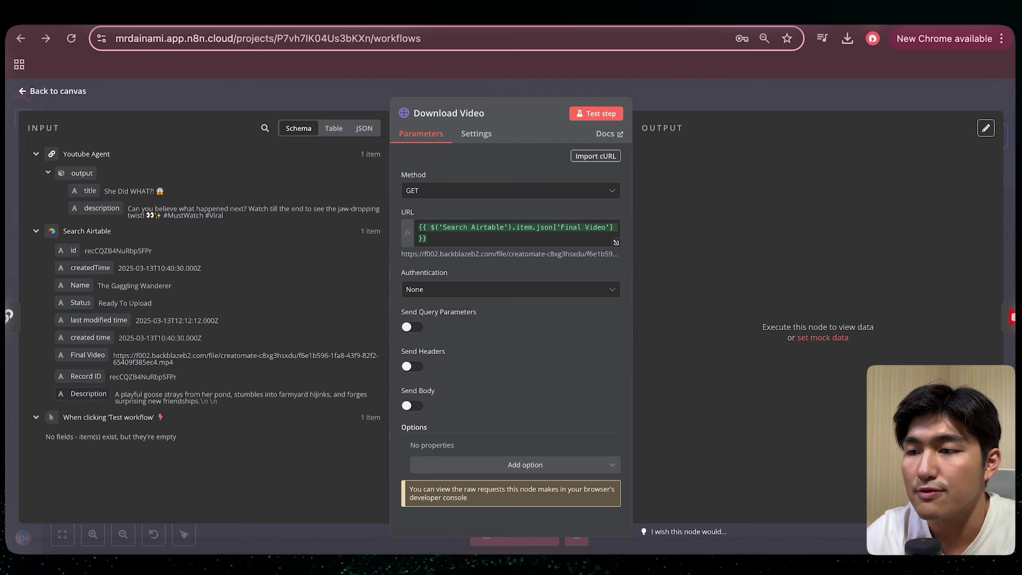
left_click_drag(88, 355, 184, 350)
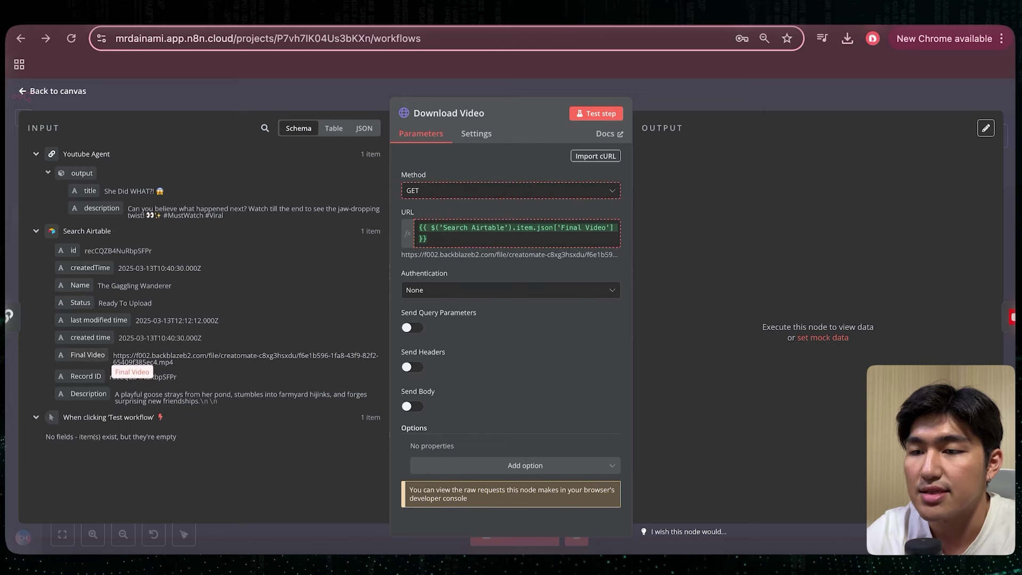
left_click(595, 114)
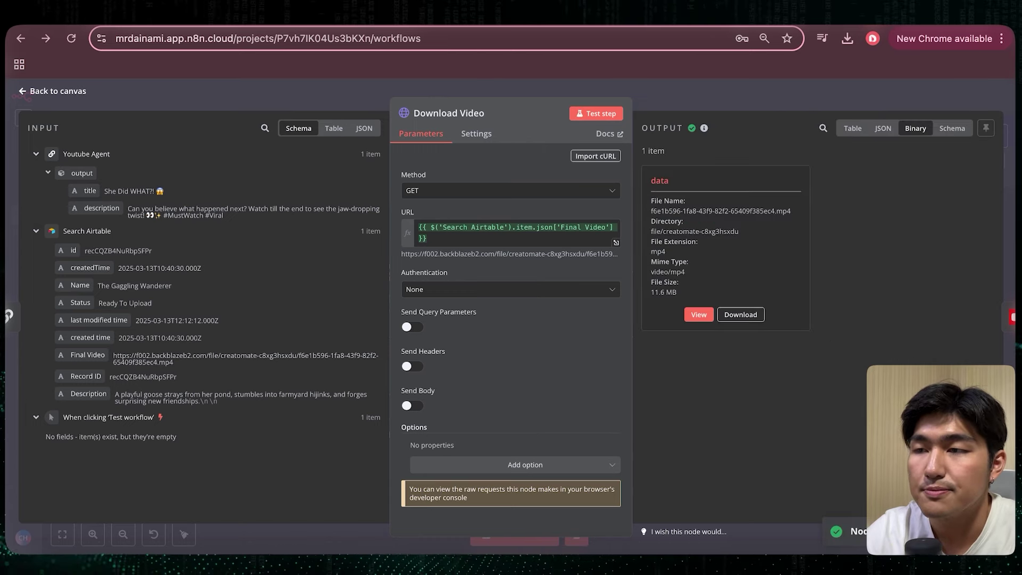
key("Escape")
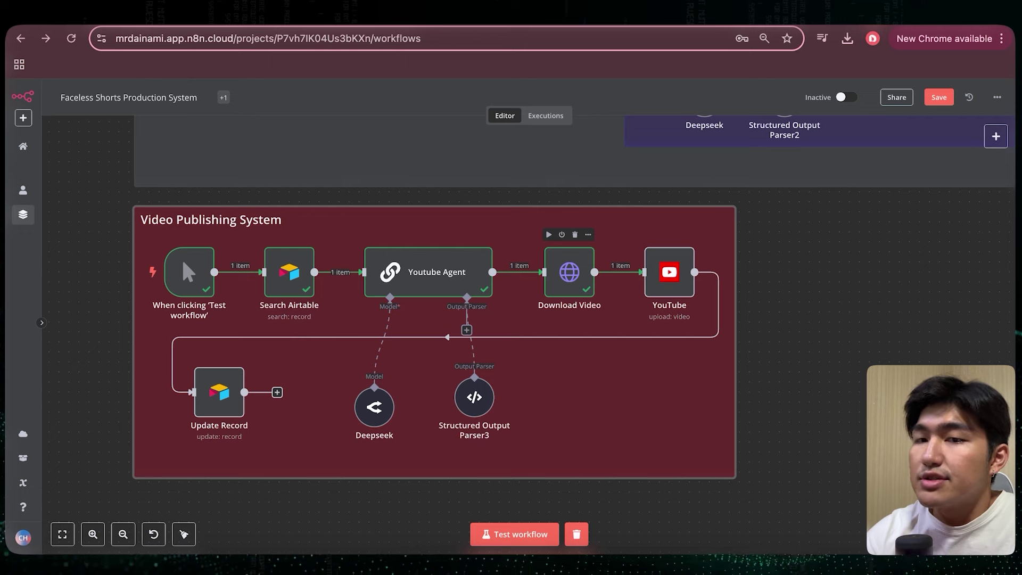
Step: Open the YouTube node, view the form for creating a YouTube OAuth2 credential, and close it without connecting
double_click(669, 272)
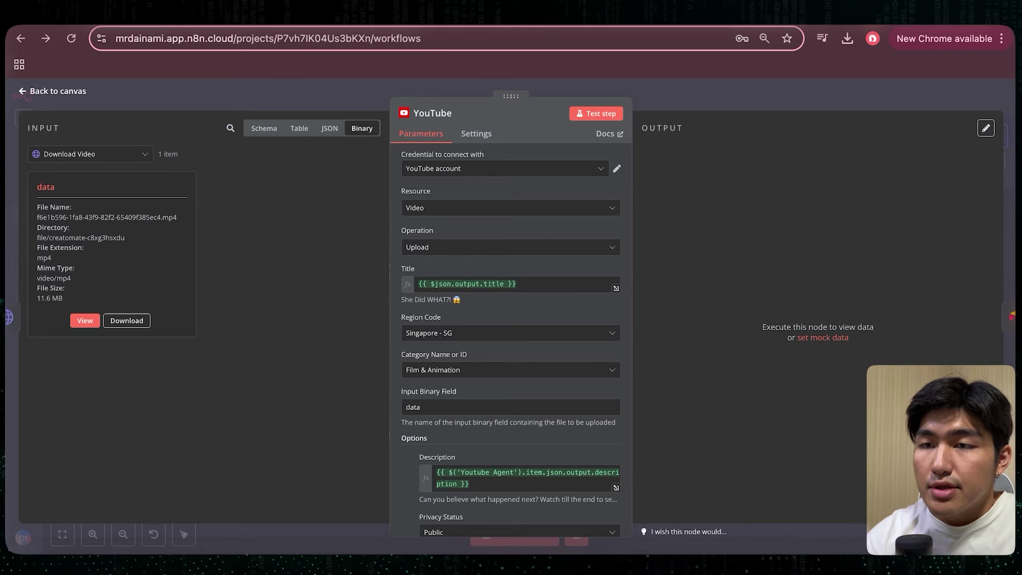
left_click(504, 169)
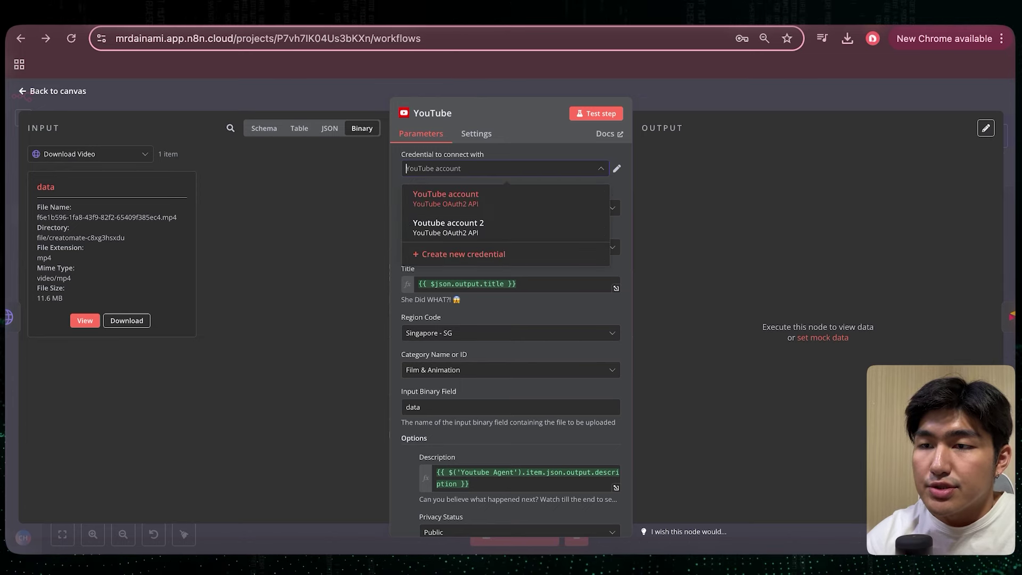
left_click(463, 254)
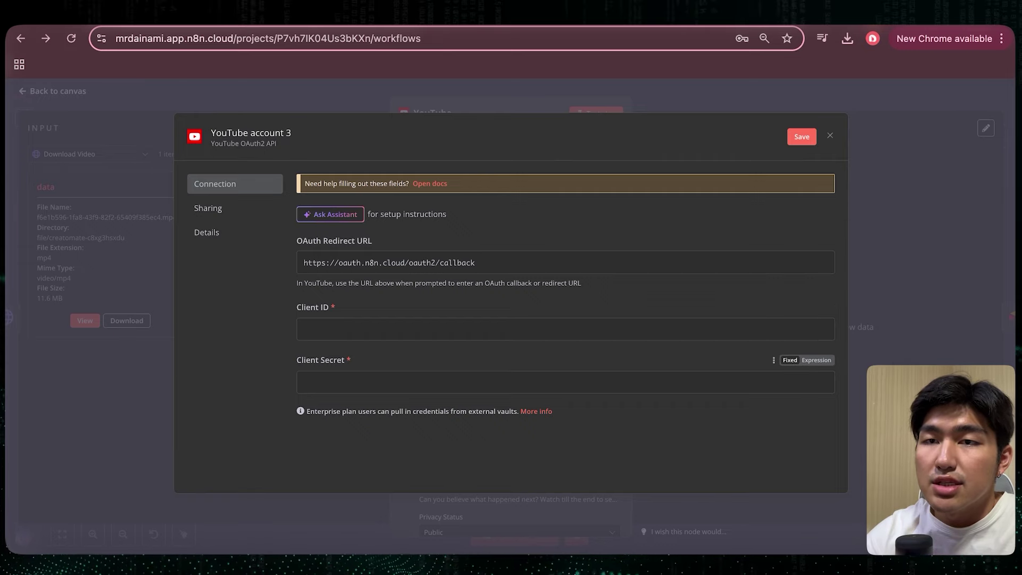
key("Escape")
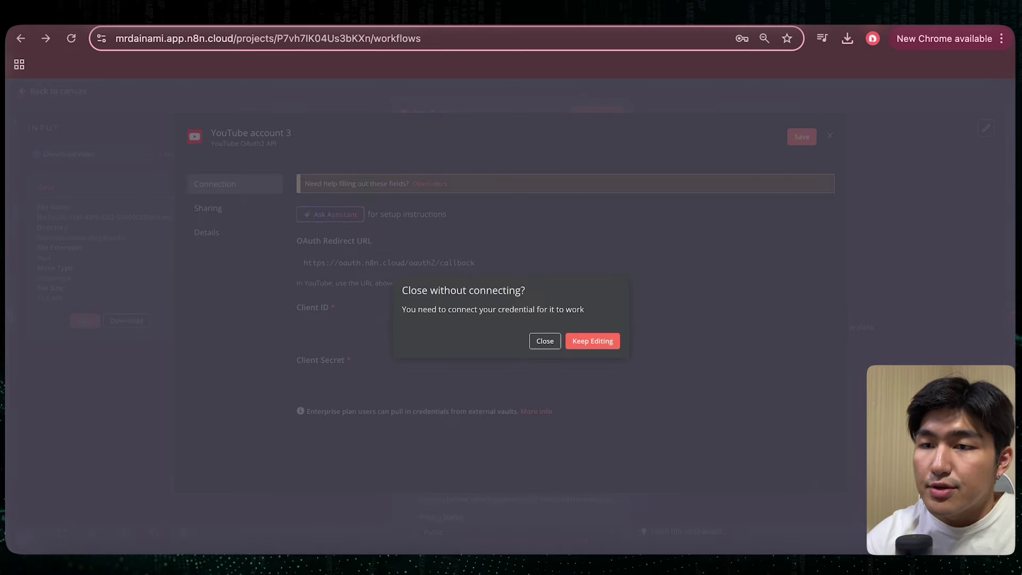
key("Escape")
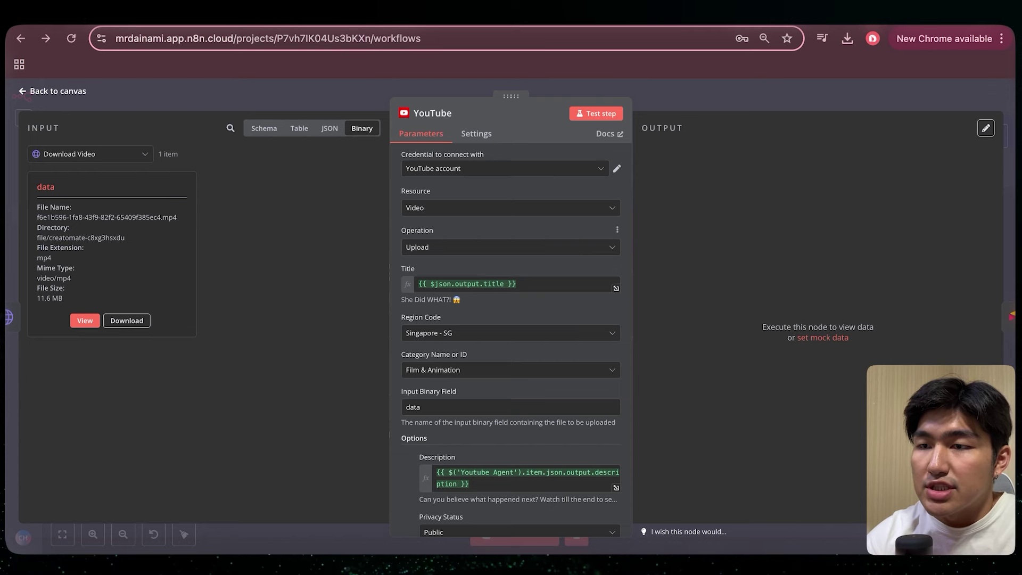
Step: Review the YouTube node's upload fields against the input schema, and set the Privacy Status to Unlisted
scroll(516, 325, "down", 2)
left_click(264, 128)
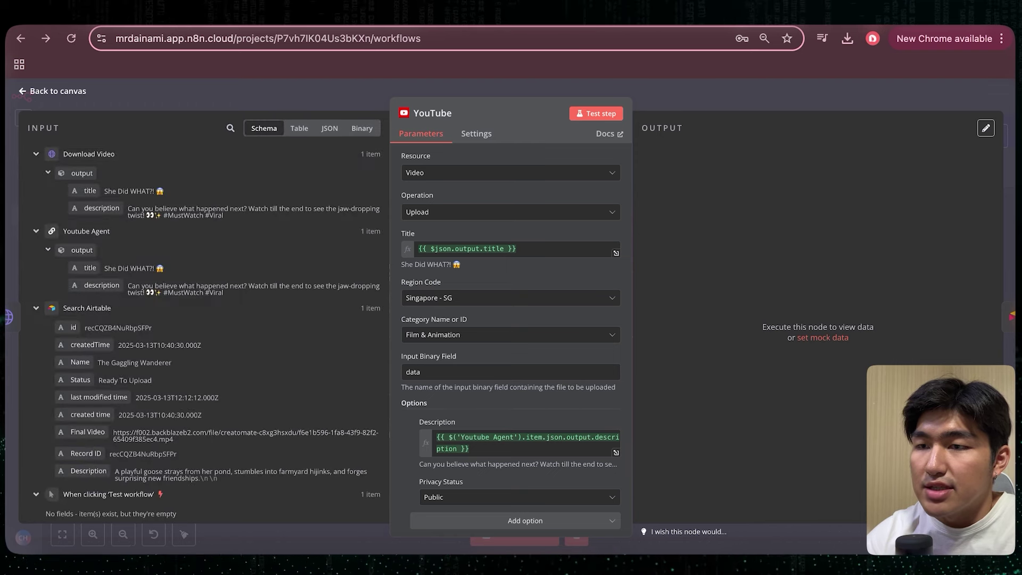
scroll(511, 276, "down", 1)
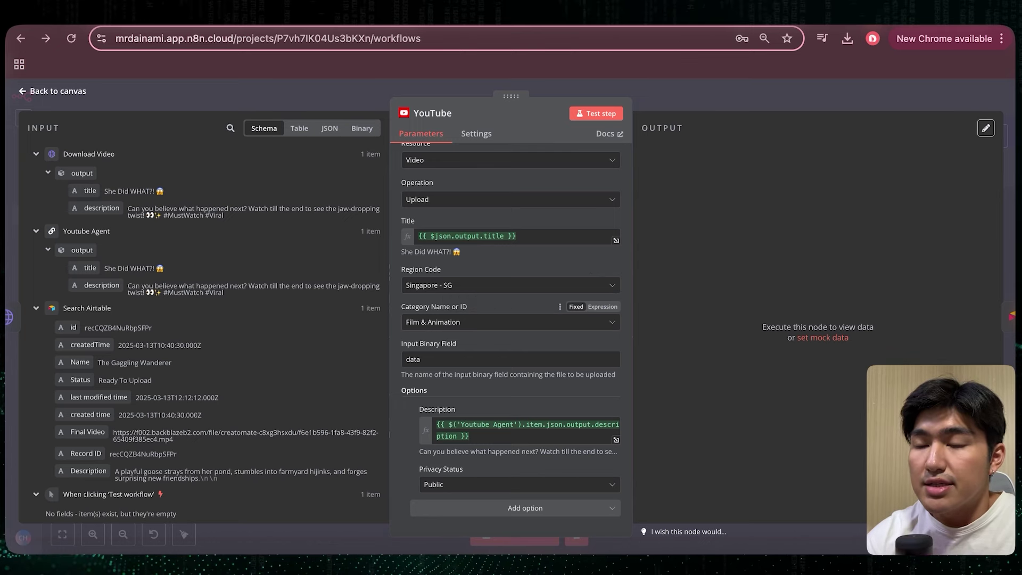
left_click(505, 322)
left_click(505, 322)
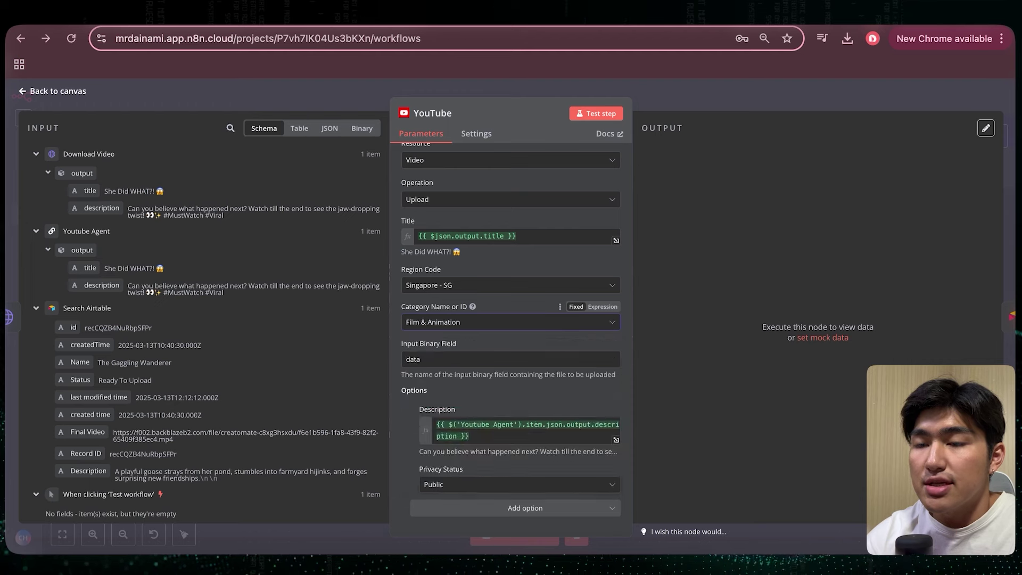
mouse_move(472, 306)
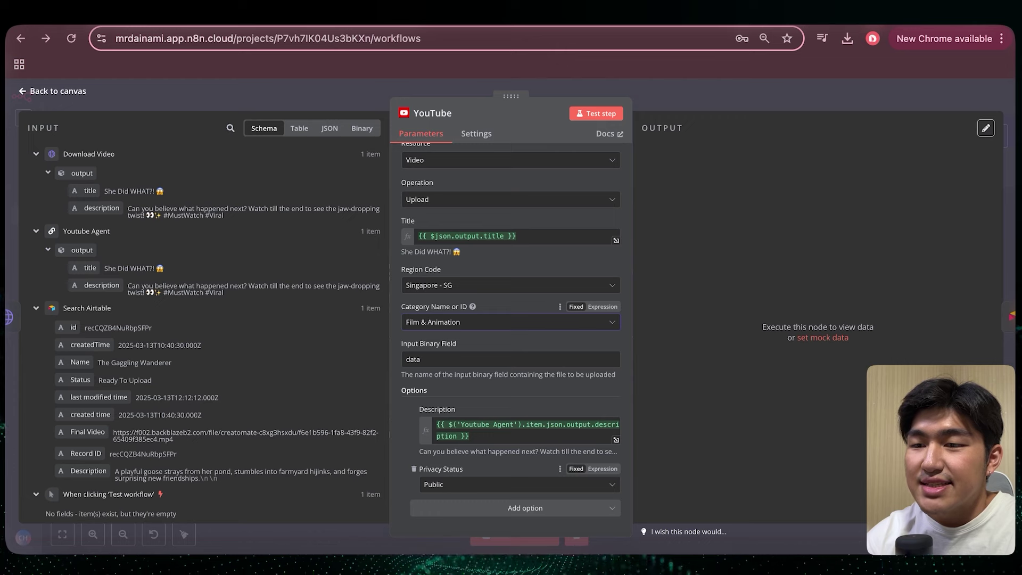
left_click(511, 484)
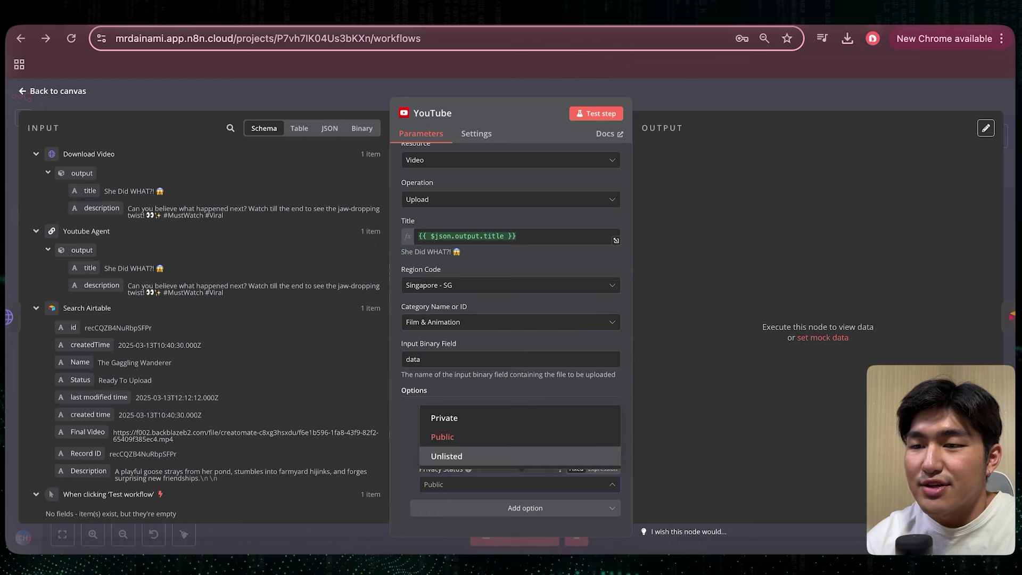
left_click(457, 456)
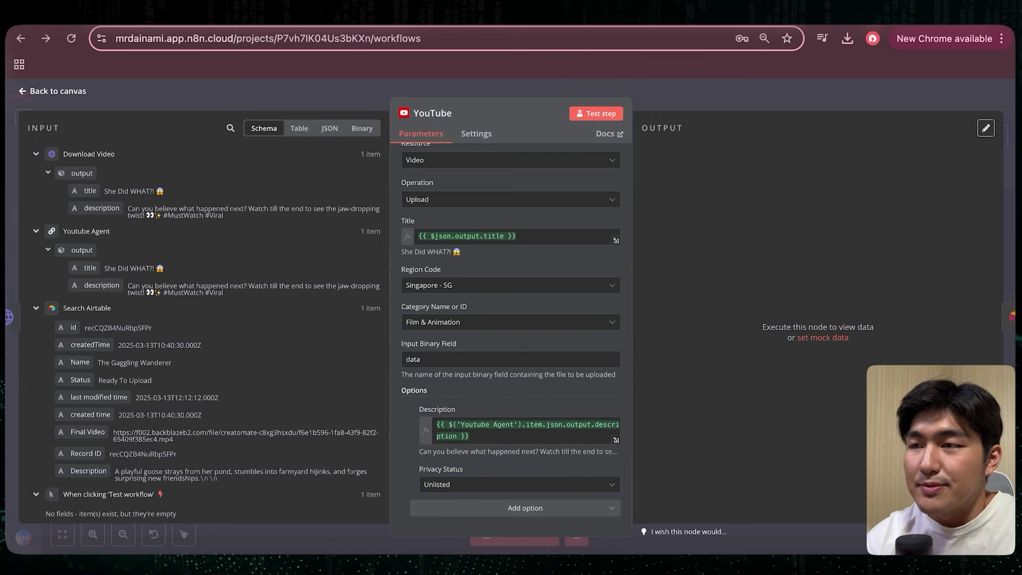
Step: Close the YouTube node and review the Update Record node's Airtable settings, including the id match and the Status value
key("Escape")
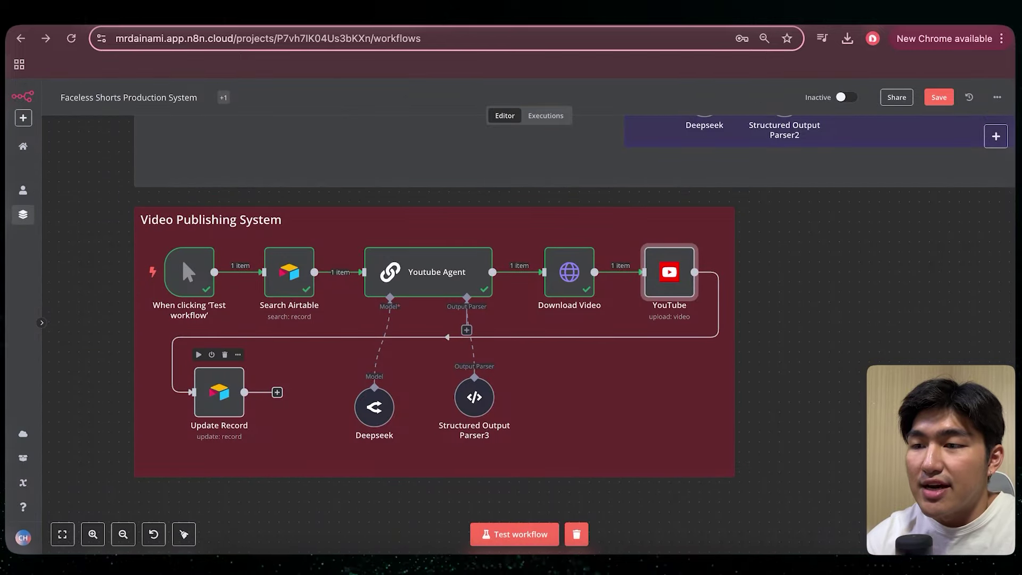
double_click(219, 392)
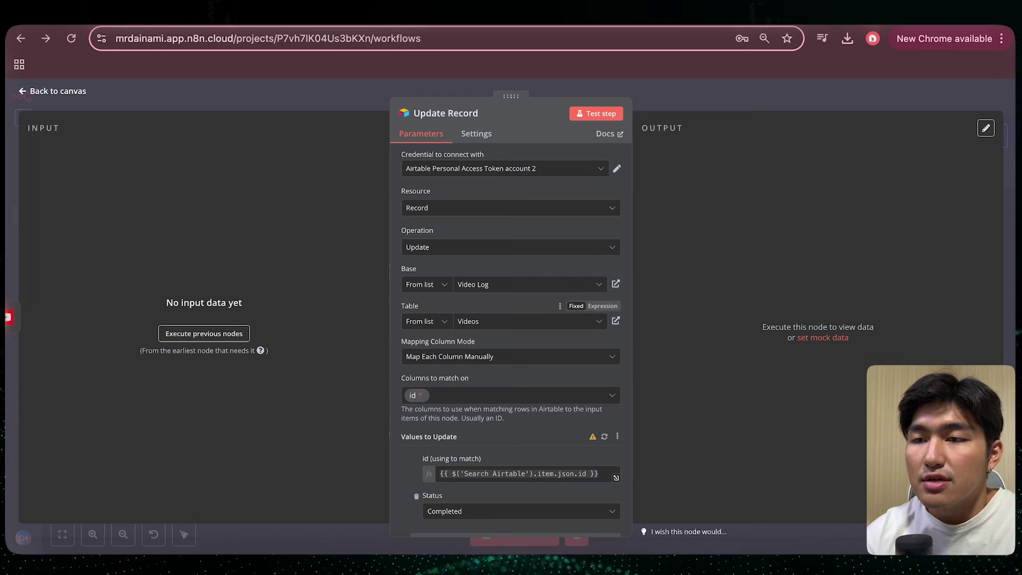
scroll(511, 316, "down", 3)
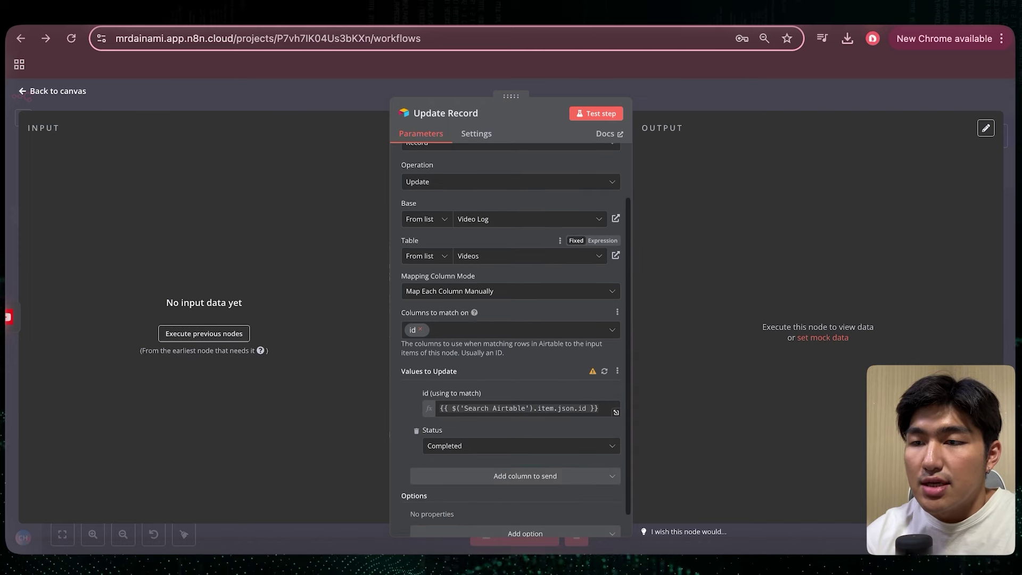
scroll(586, 373, "down", 1)
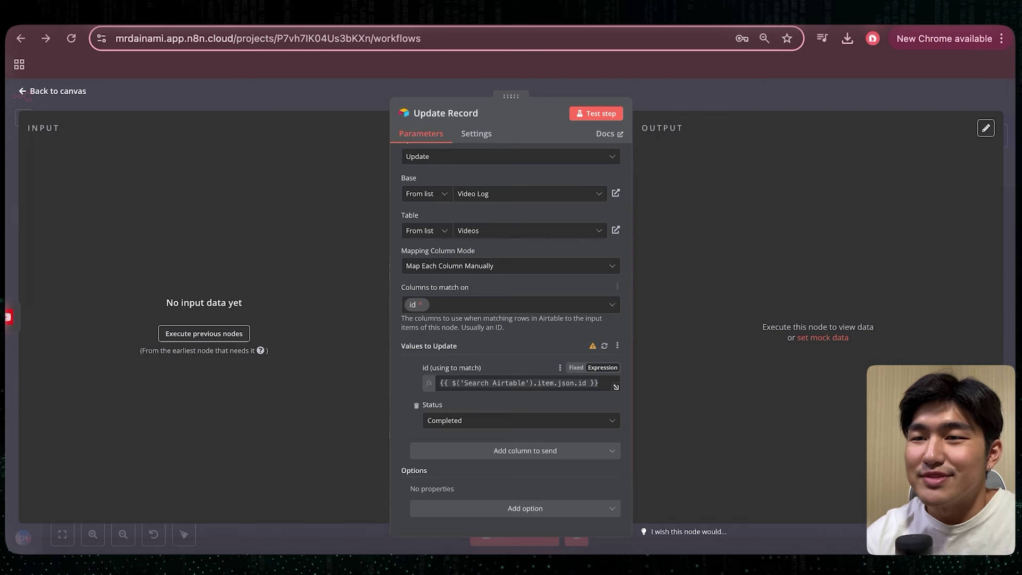
scroll(511, 330, "up", 3)
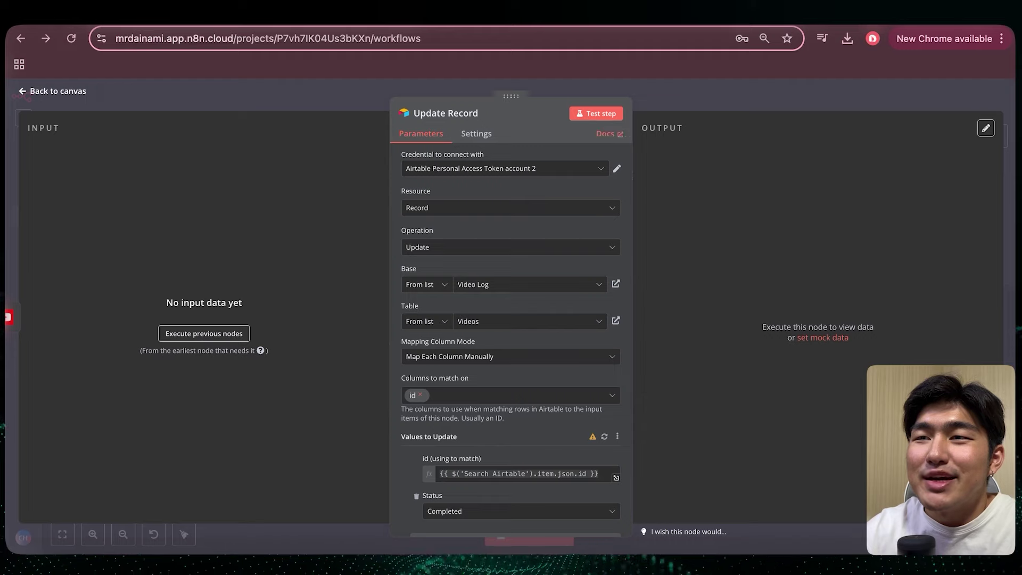
Step: Switch to YouTube, play the uploaded "She Did WHAT?!" Short, and open its description
key("ctrl+Tab")
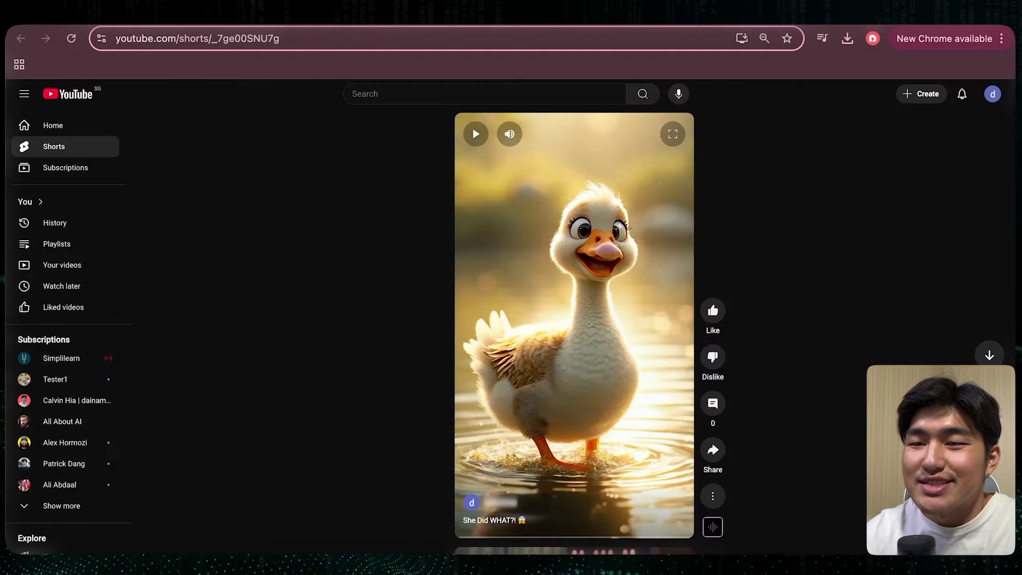
key("space")
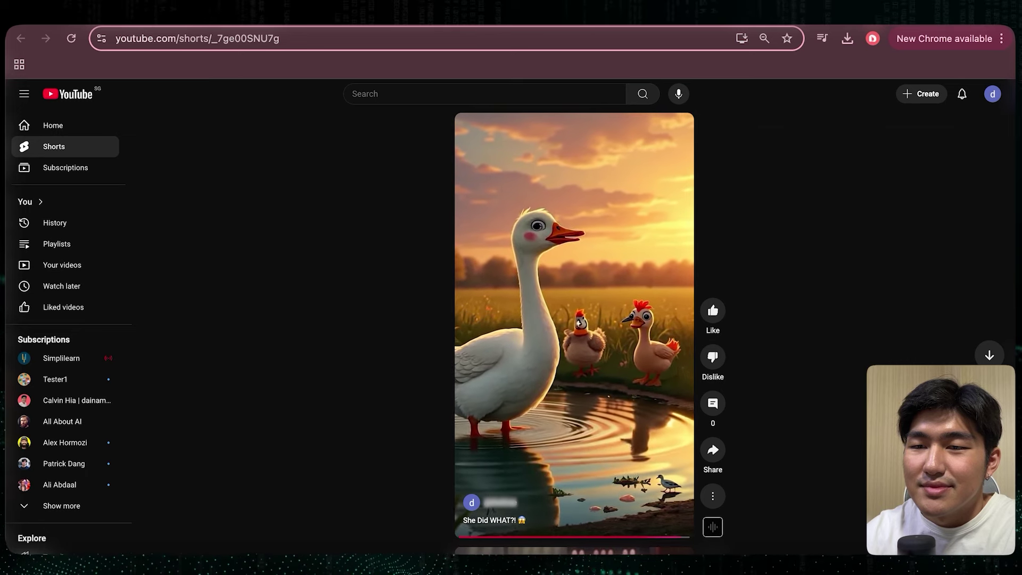
left_click(580, 324)
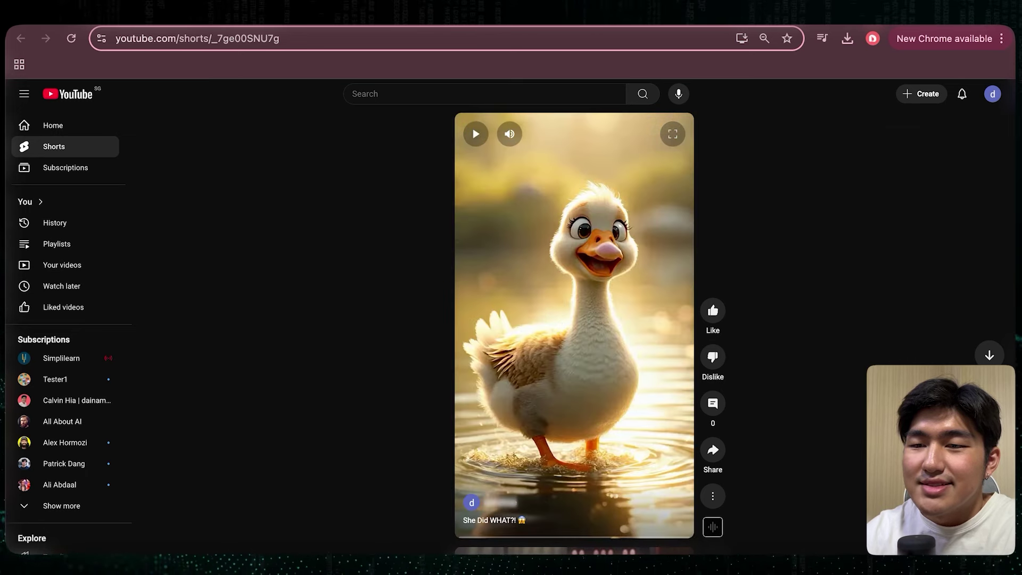
left_click(489, 520)
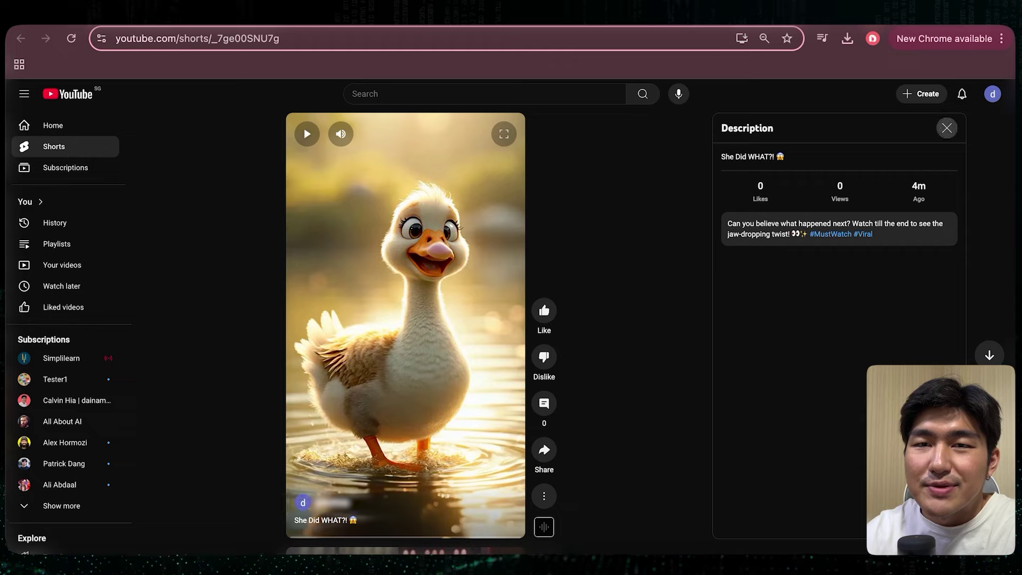
Step: Switch to Airtable's Video Log and check the Status of the The Gaggling Wanderer record
key("super+Tab")
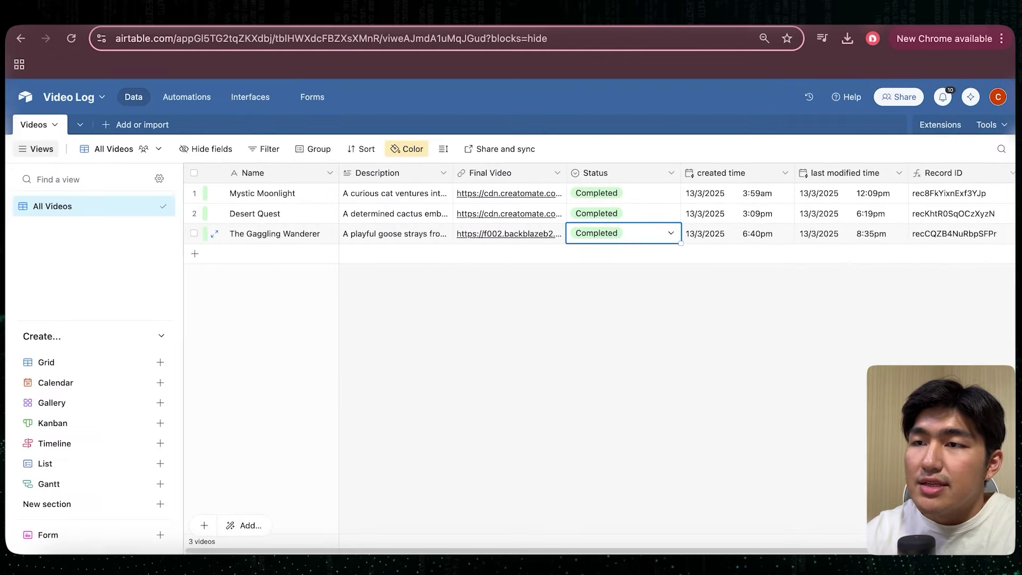
left_click(596, 330)
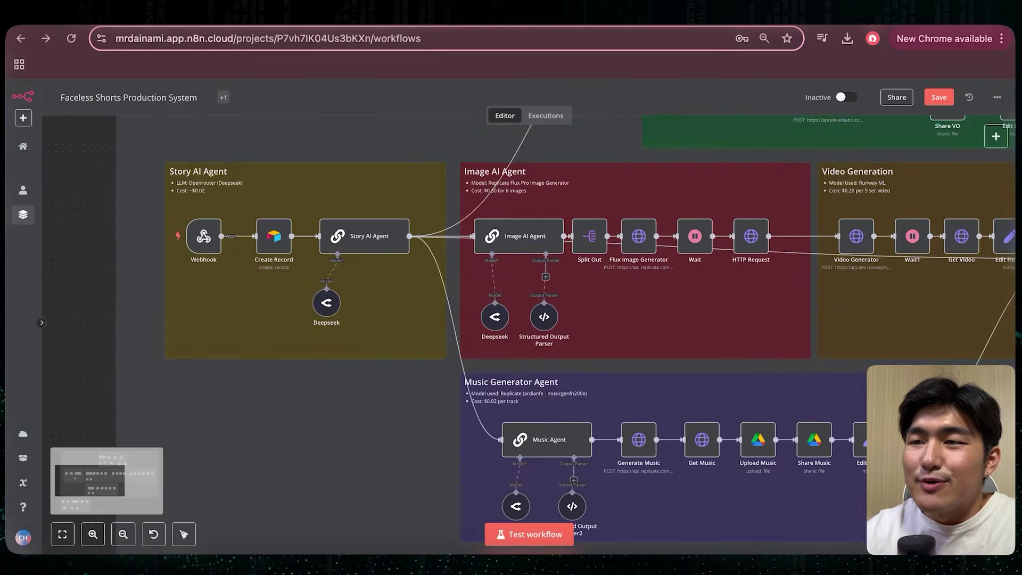
Step: Review the complete Faceless Shorts Production System canvas in n8n, from the Content Production System to the Video Publishing System
scroll(511, 320, "down", 8)
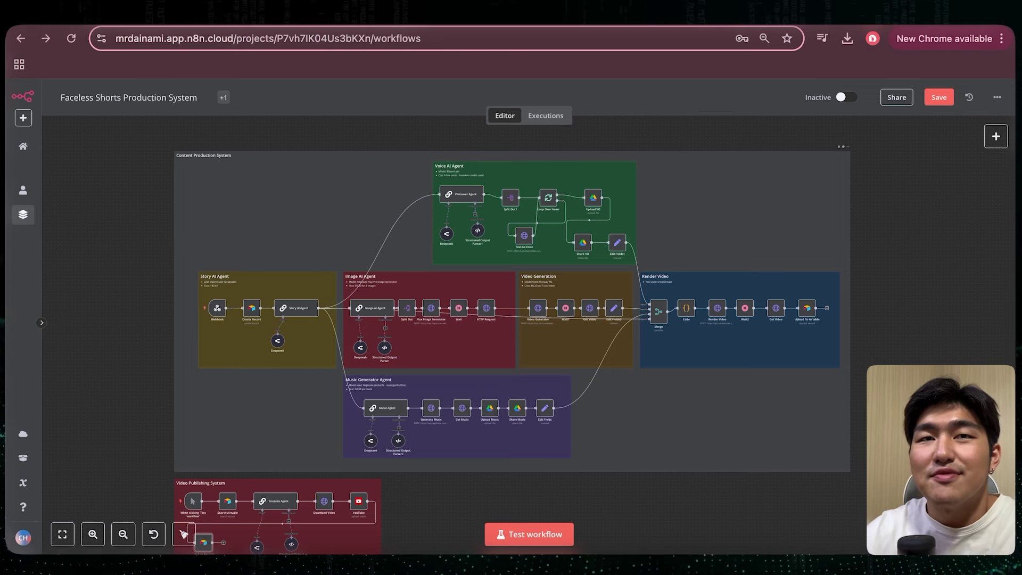
scroll(511, 319, "down", 3)
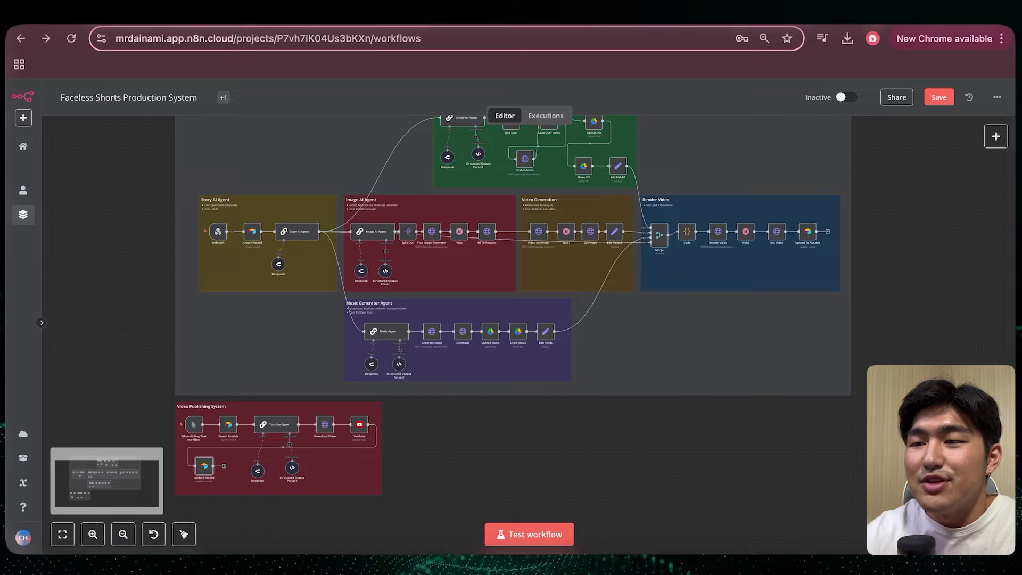
scroll(219, 341, "up", 3)
scroll(510, 320, "down", 2)
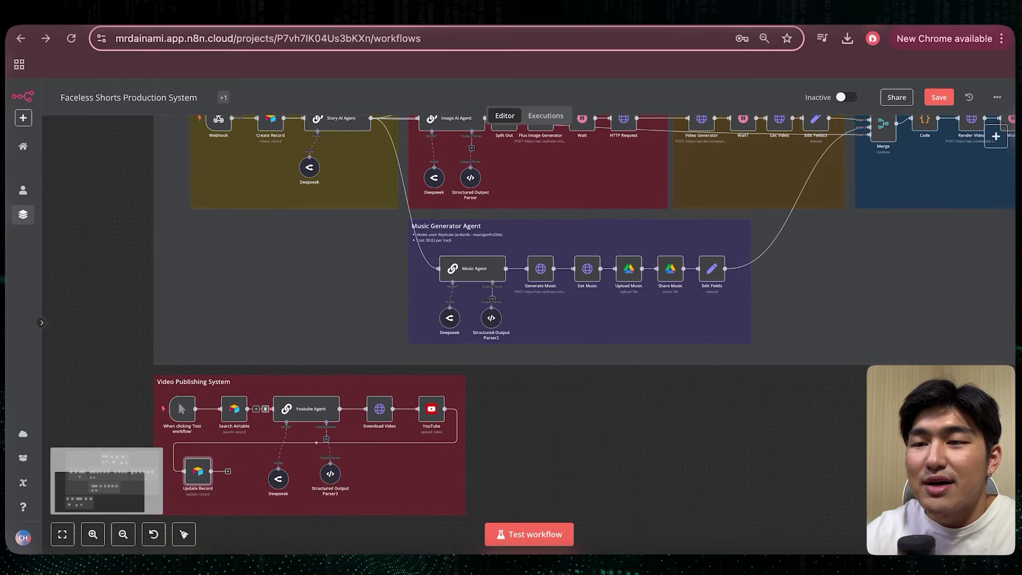
scroll(91, 413, "up", 3)
left_click_drag(91, 413, 150, 275)
scroll(695, 365, "down", 1)
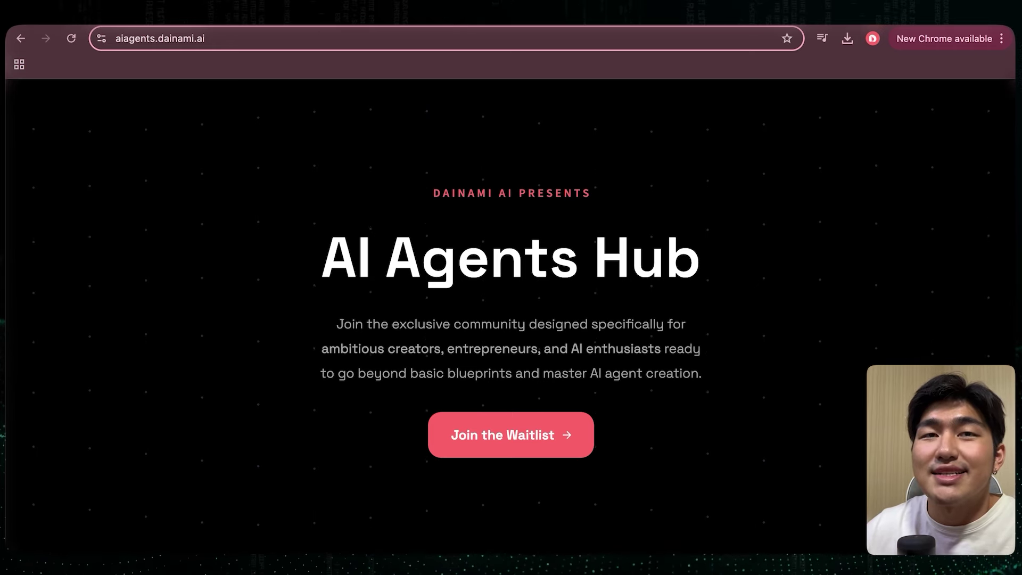
Step: Browse the AI Agents Hub page at aiagents.dainami.ai down to the Full n8n AI Agent Master Course section
scroll(511, 319, "down", 7)
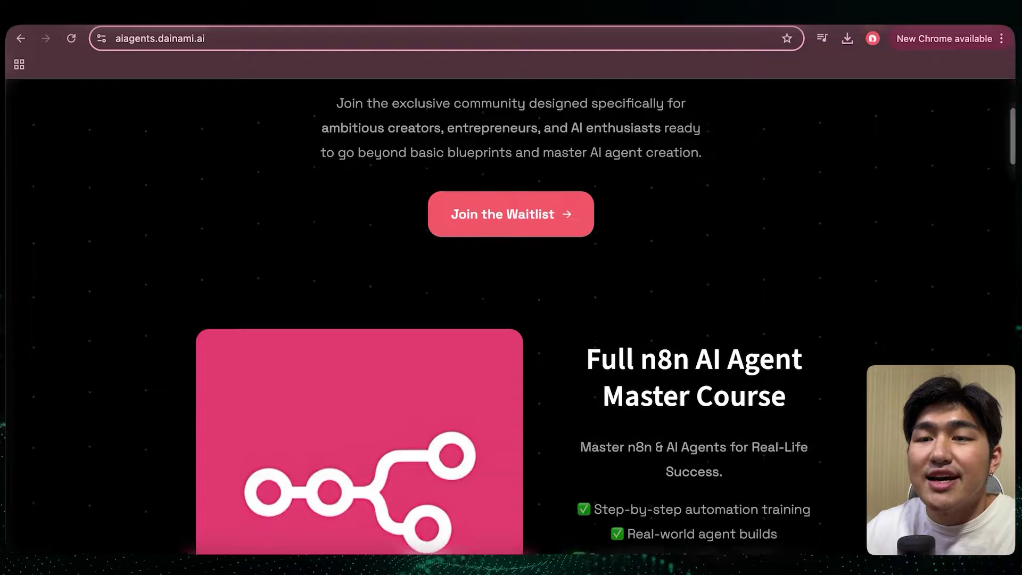